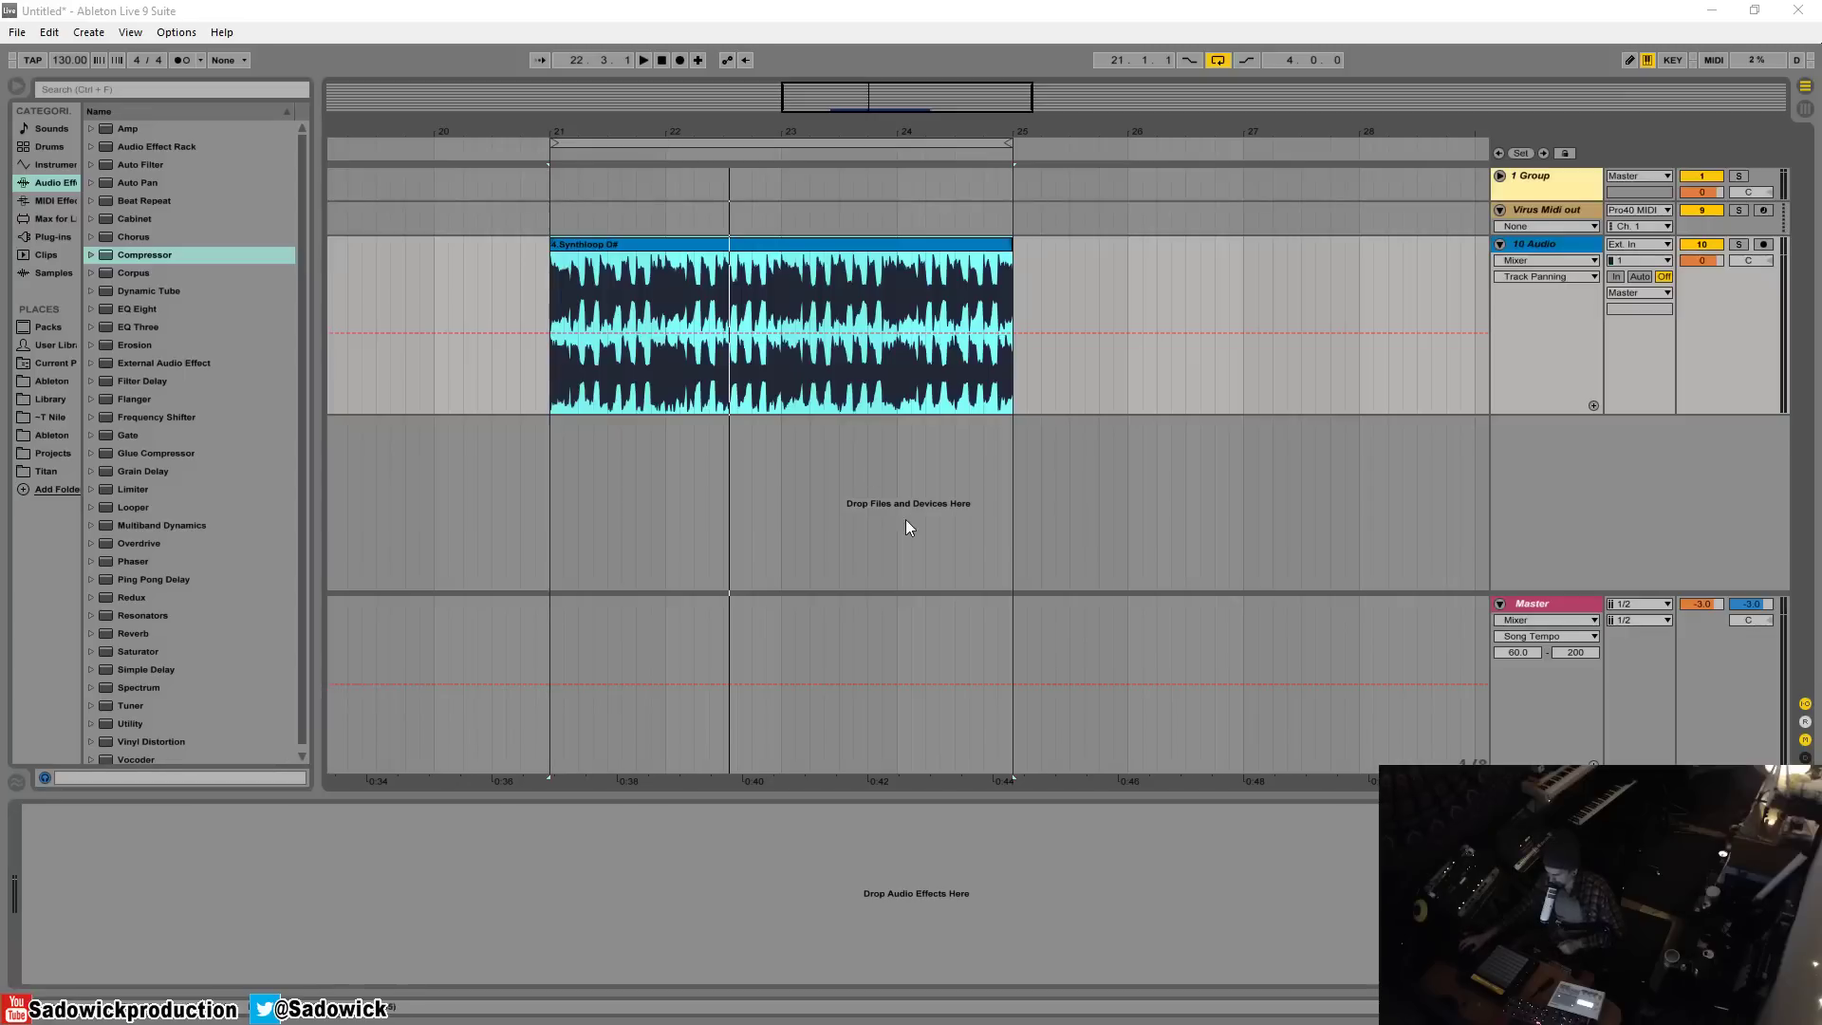
Play the synth loop clip on the audio track briefly and stop playback
click(609, 236)
key(space)
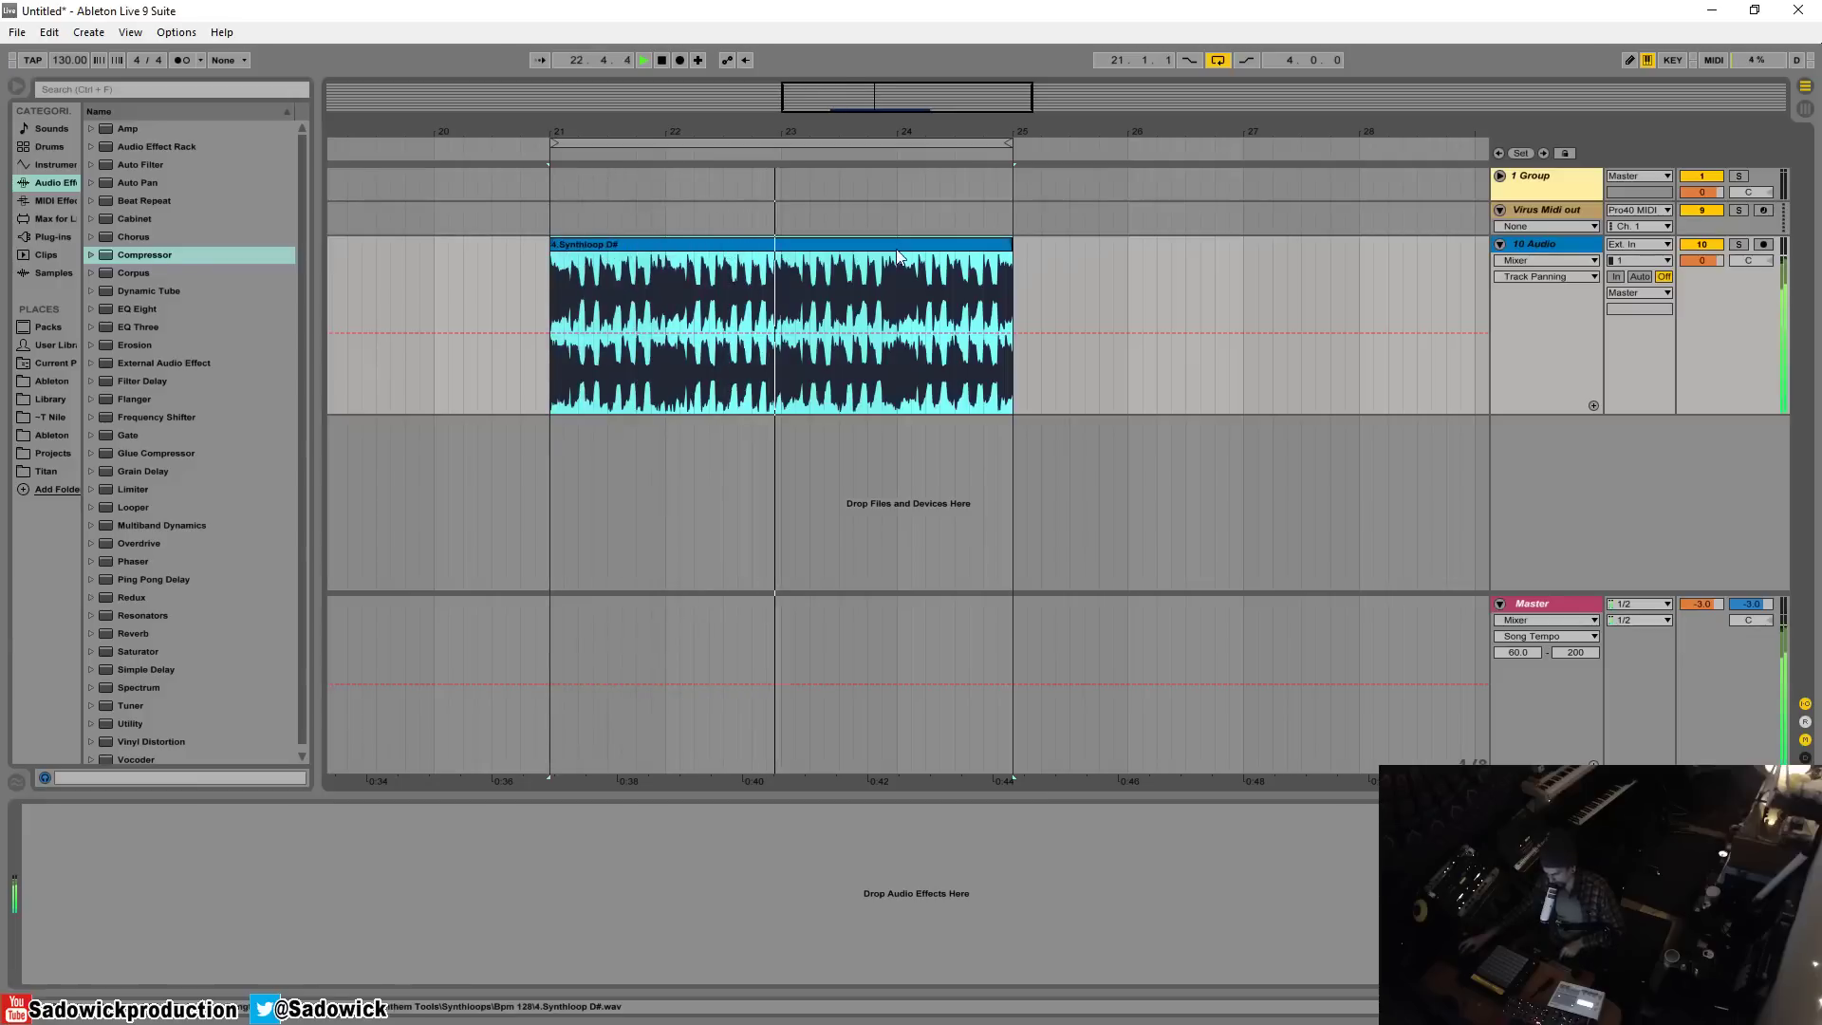
key(space)
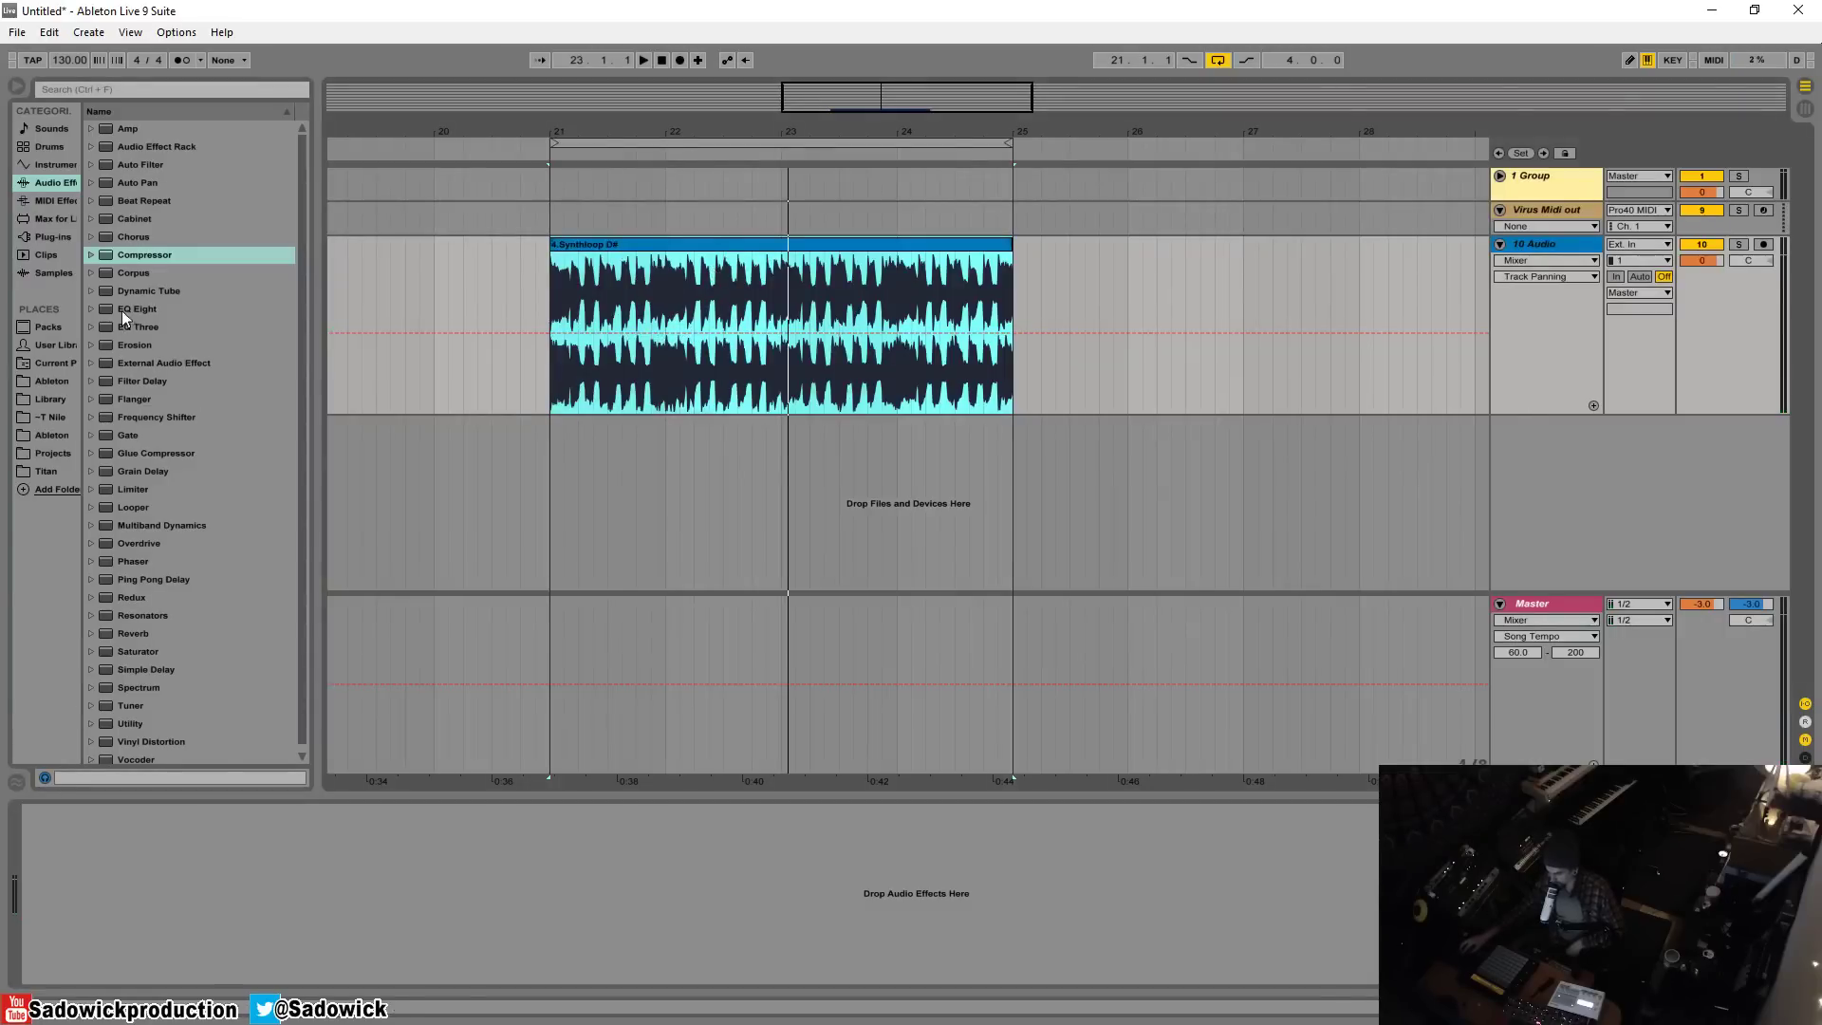
Add EQ Eight to the audio track and move band 3 to about 658 Hz
drag(121, 308, 259, 829)
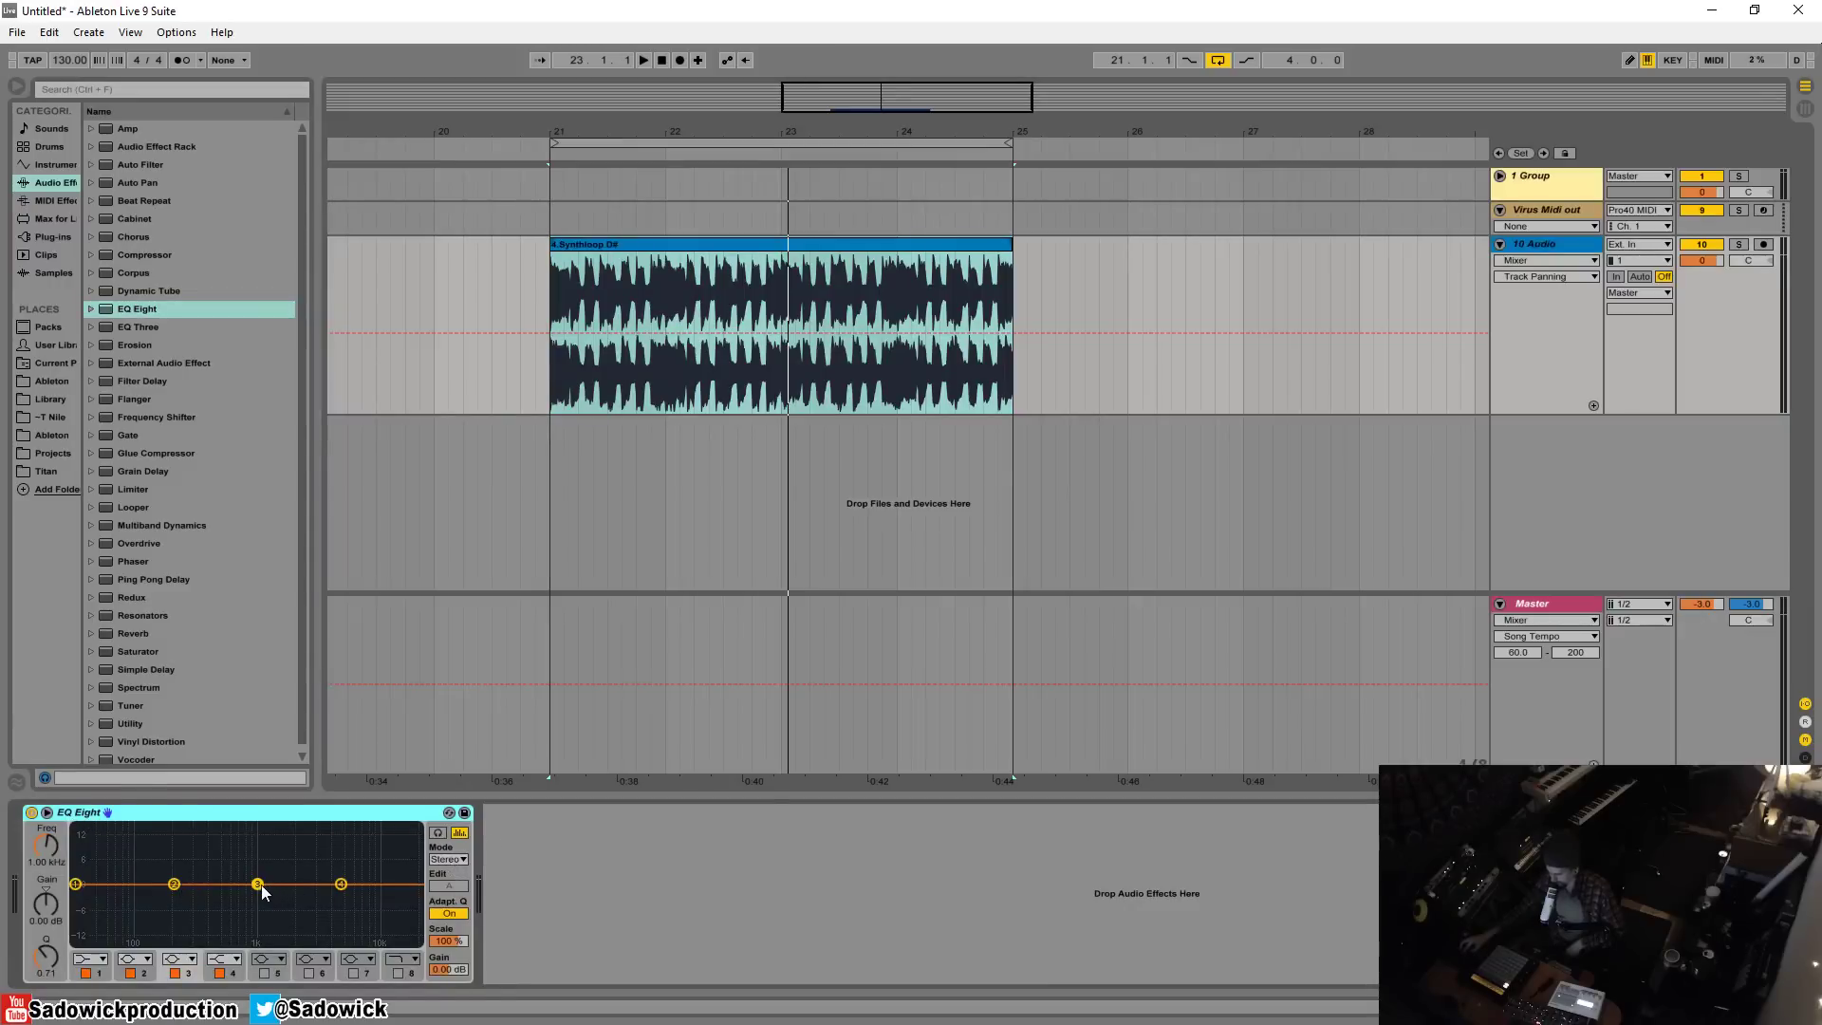
mouse_move(261, 885)
mouse_down()
mouse_move(185, 923)
mouse_move(323, 916)
mouse_move(137, 919)
mouse_move(285, 916)
mouse_move(228, 858)
mouse_move(371, 869)
mouse_move(235, 884)
mouse_up()
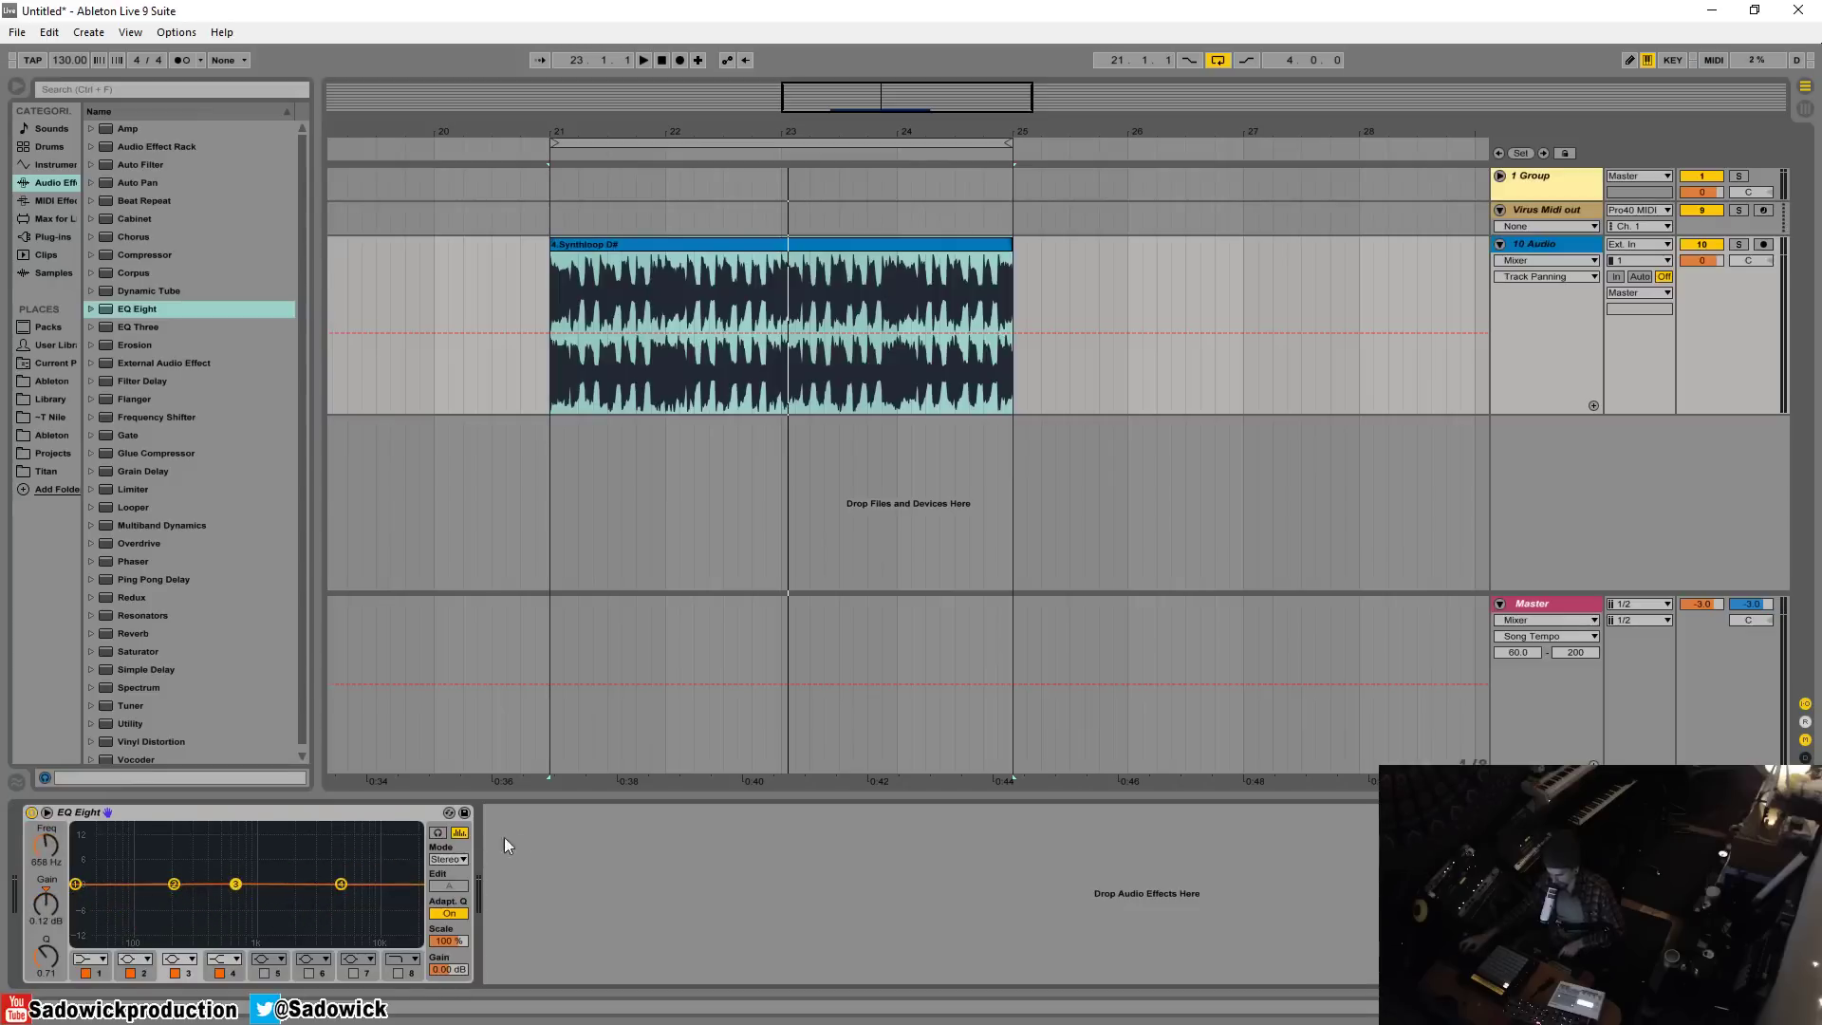
Set EQ Eight to L/R mode and shape separate left and right curves, boosting the left channel's band 4 by about 6 dB
click(451, 860)
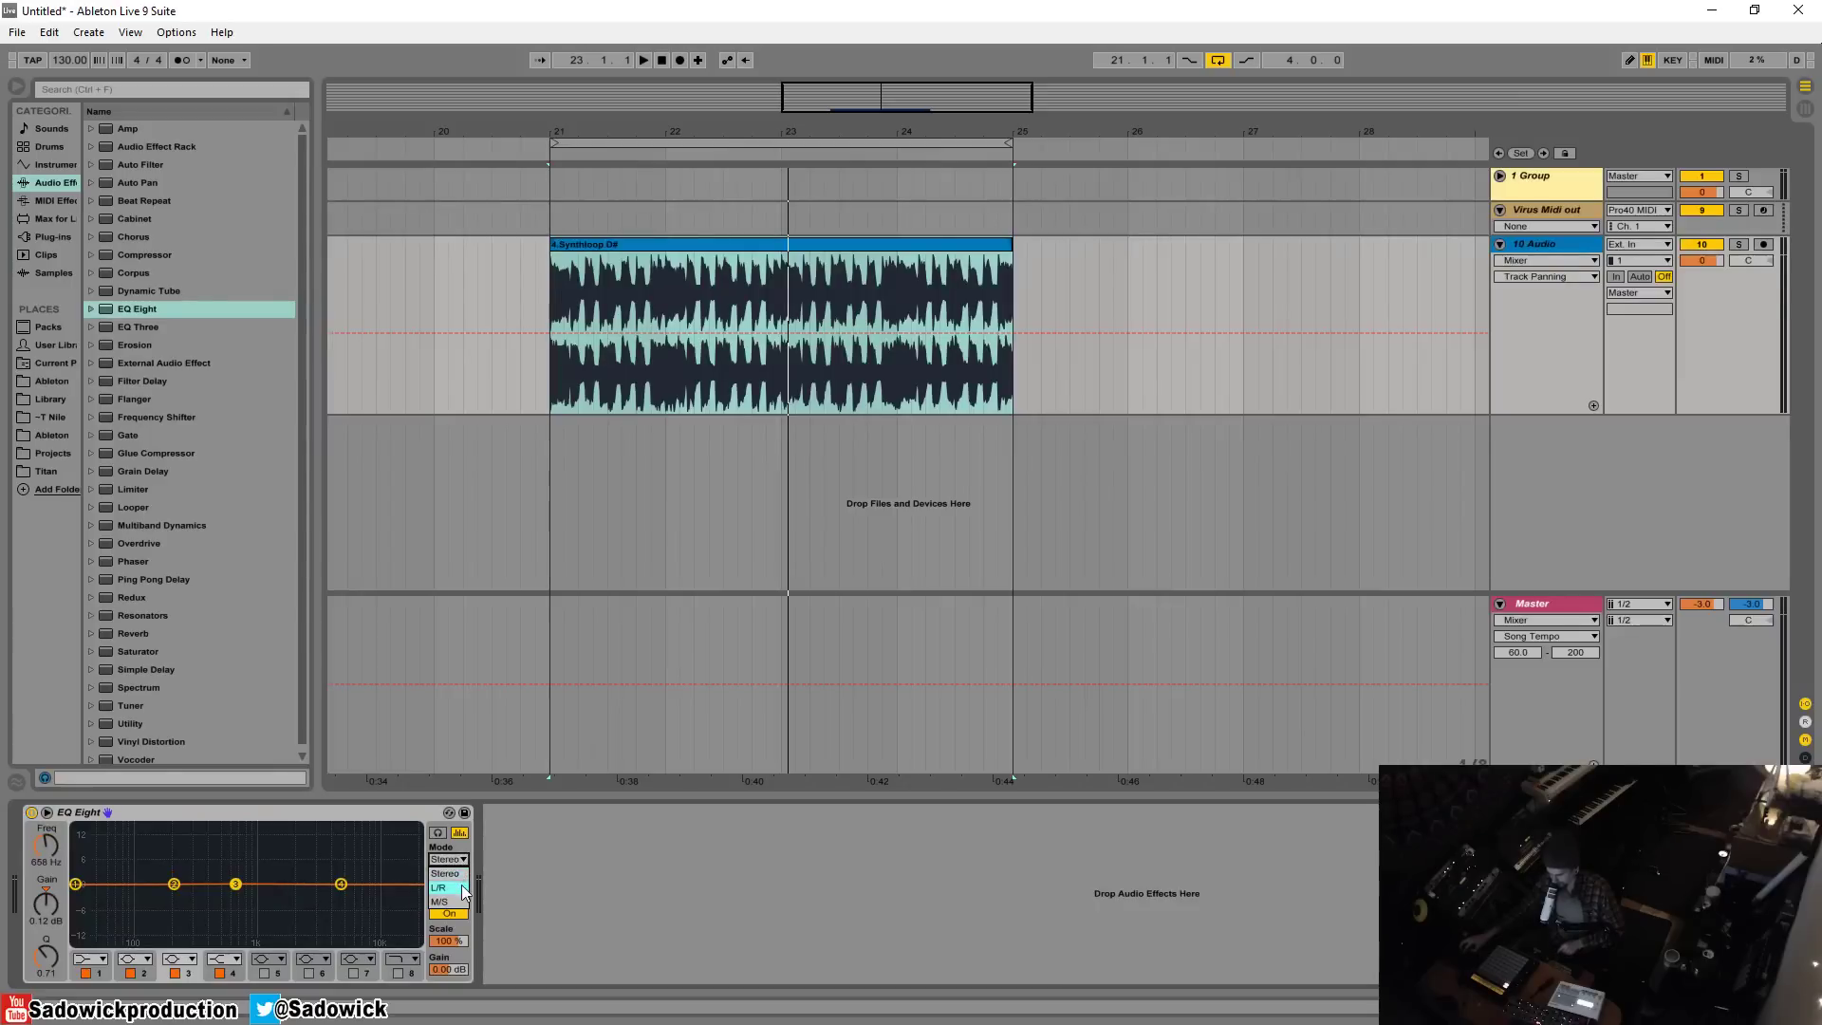
click(463, 890)
drag(236, 885, 328, 865)
click(448, 887)
click(449, 888)
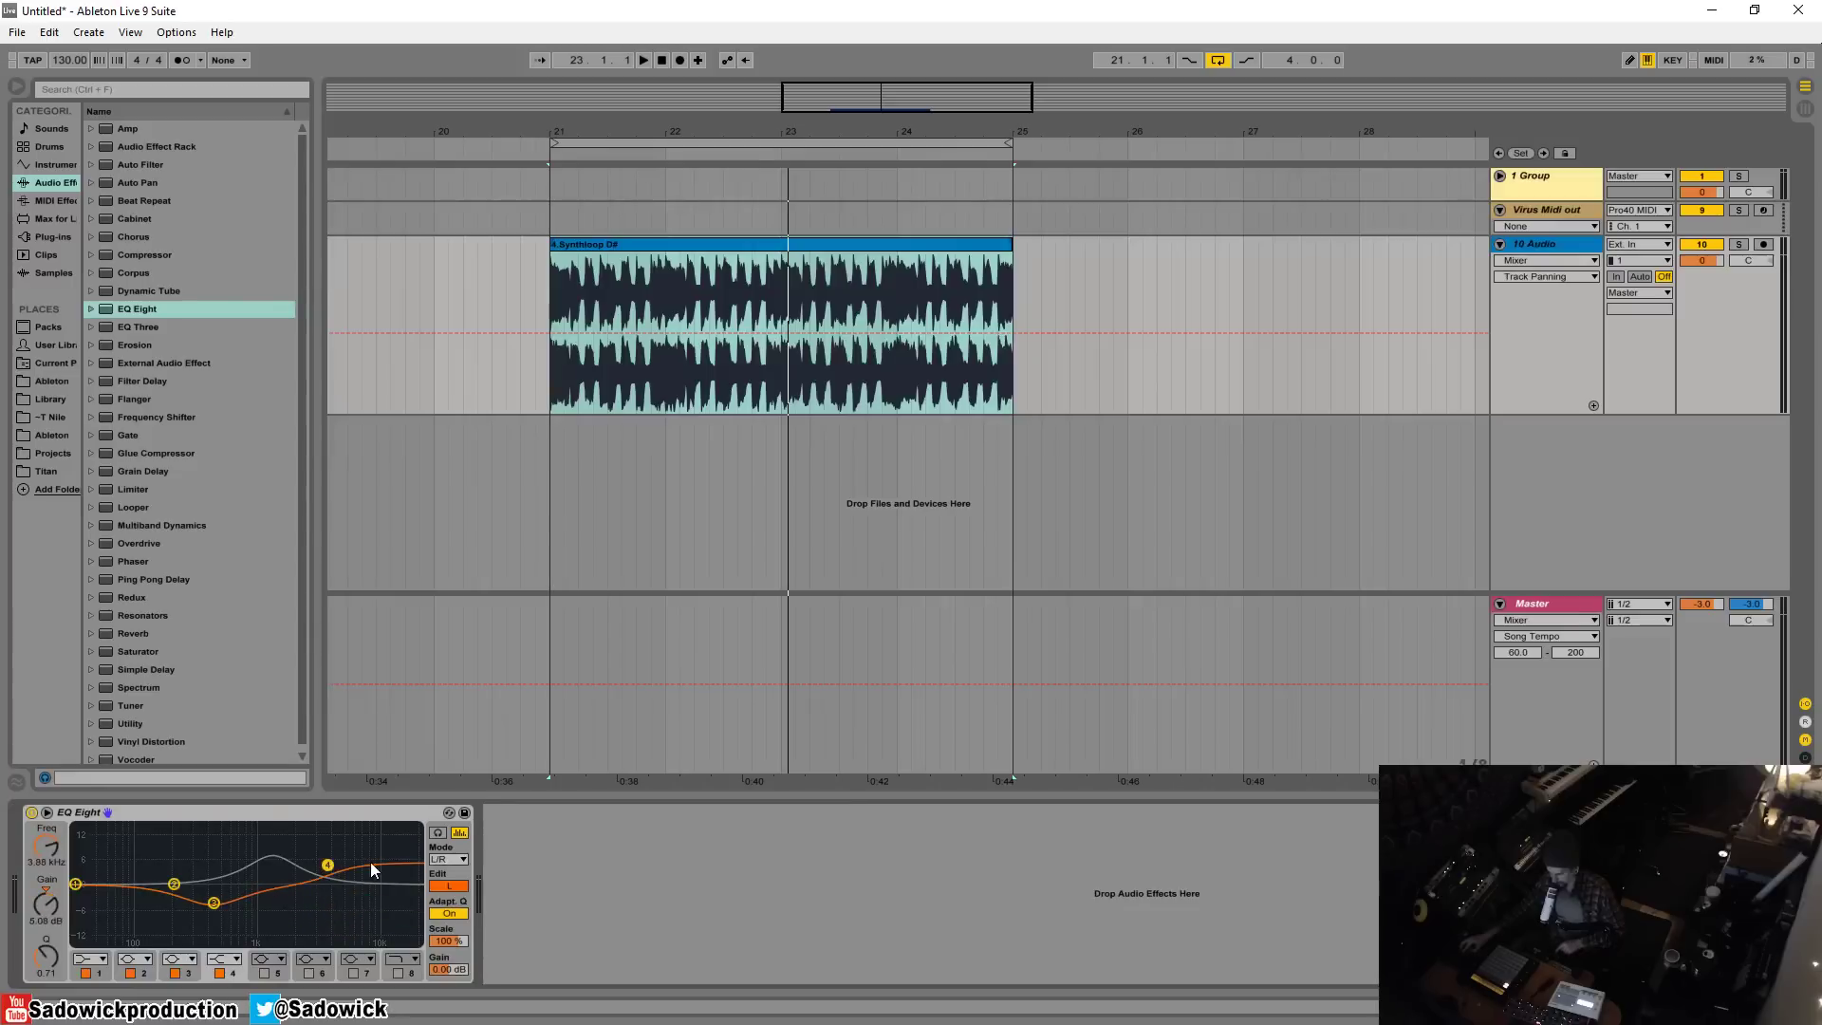
click(453, 887)
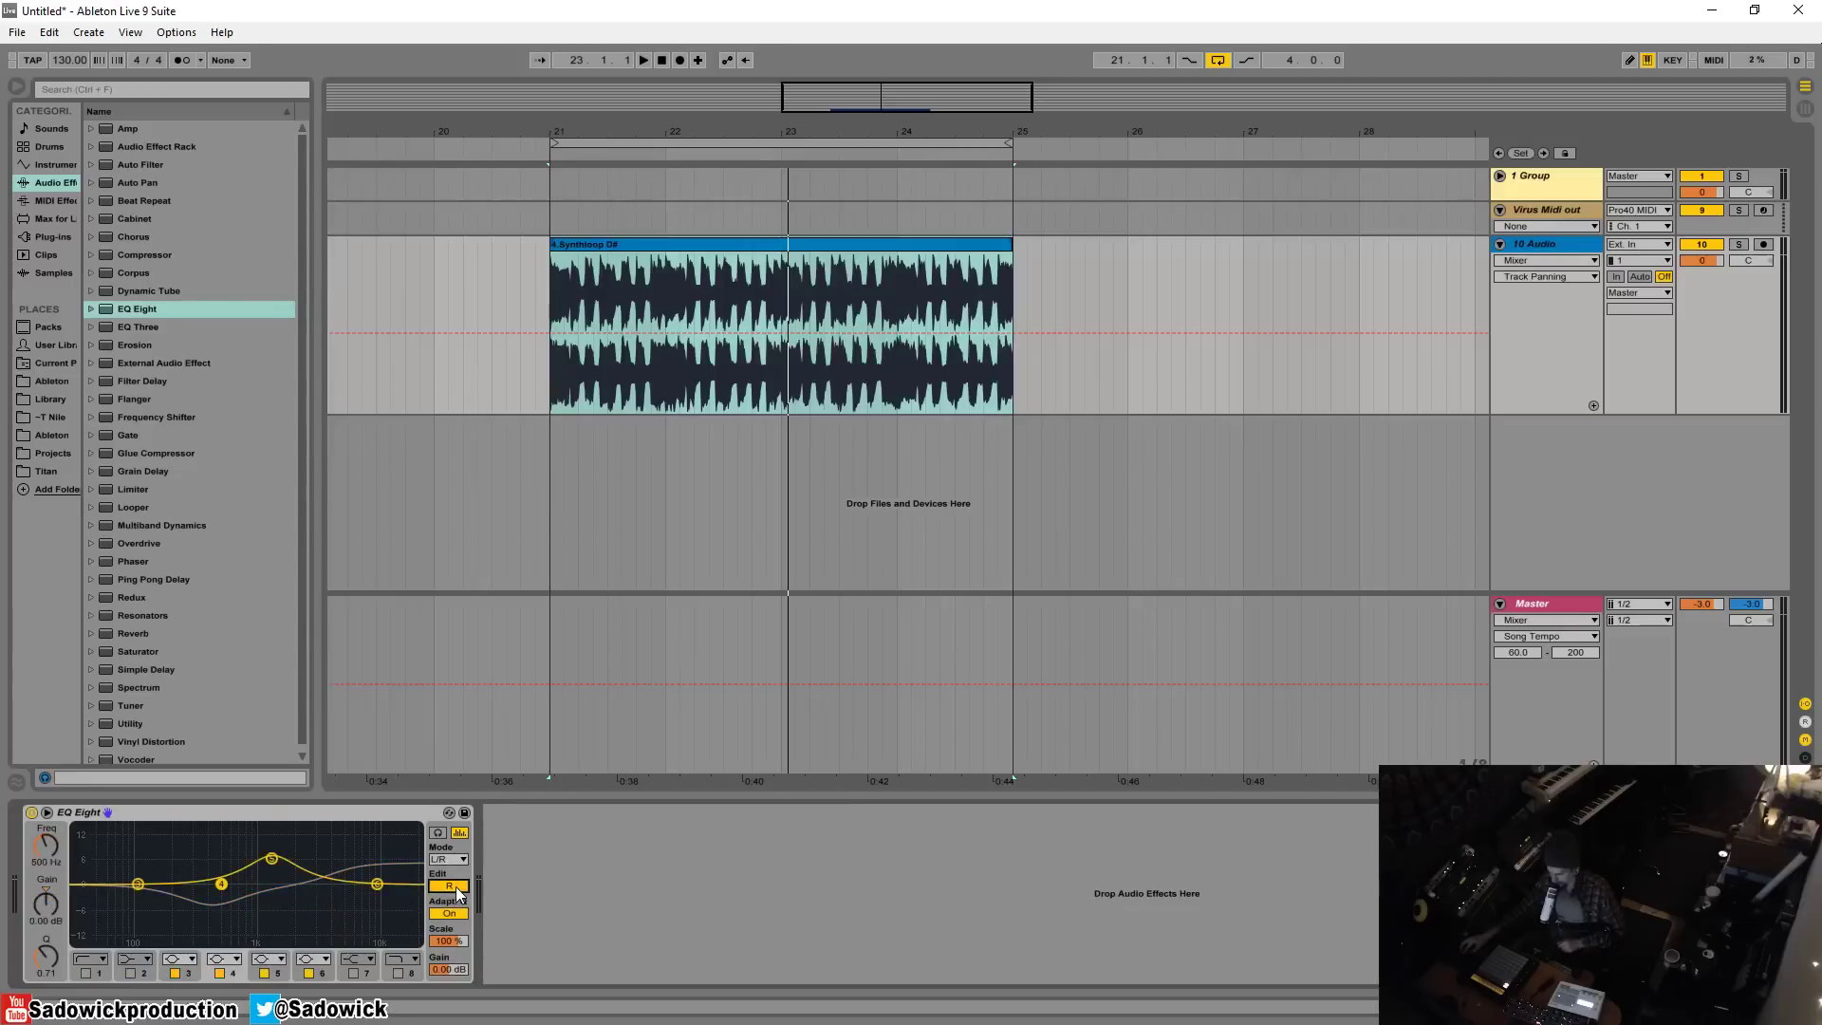
Switch EQ Eight to M/S mode and move the side signal's band 5 to about 1.87 kHz and 4.34 dB
click(448, 859)
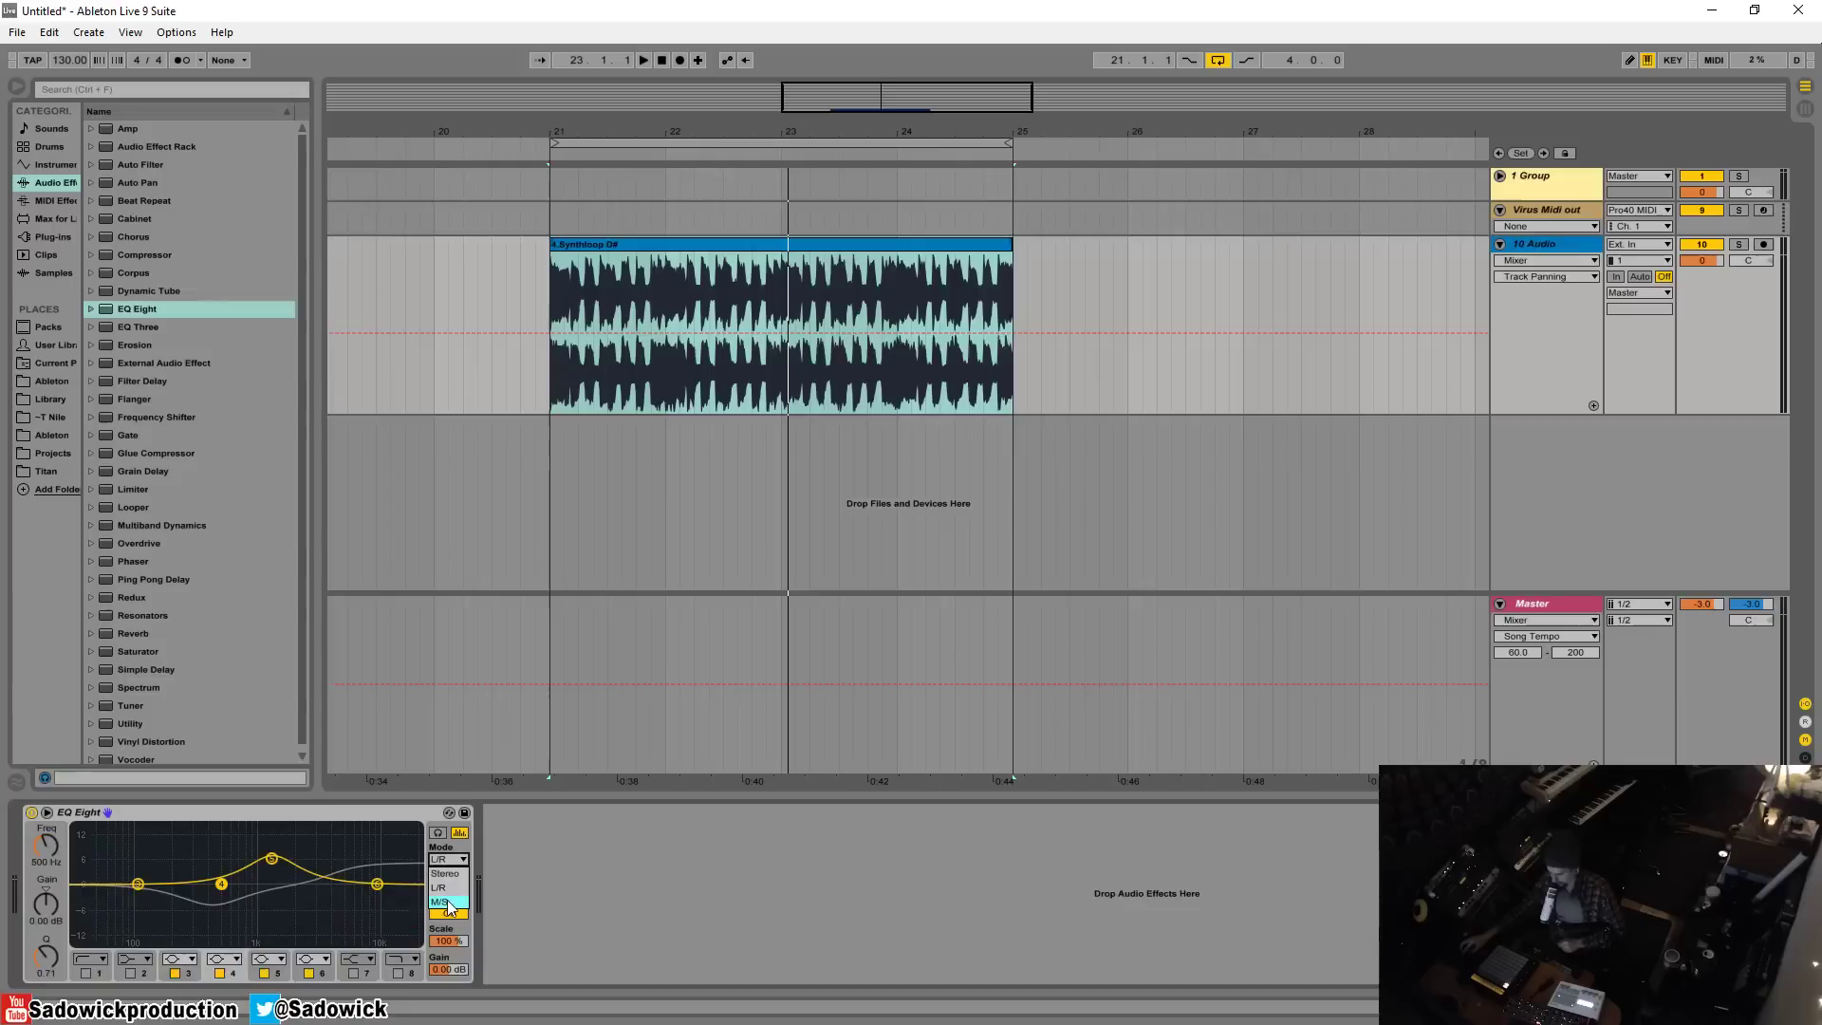
click(448, 903)
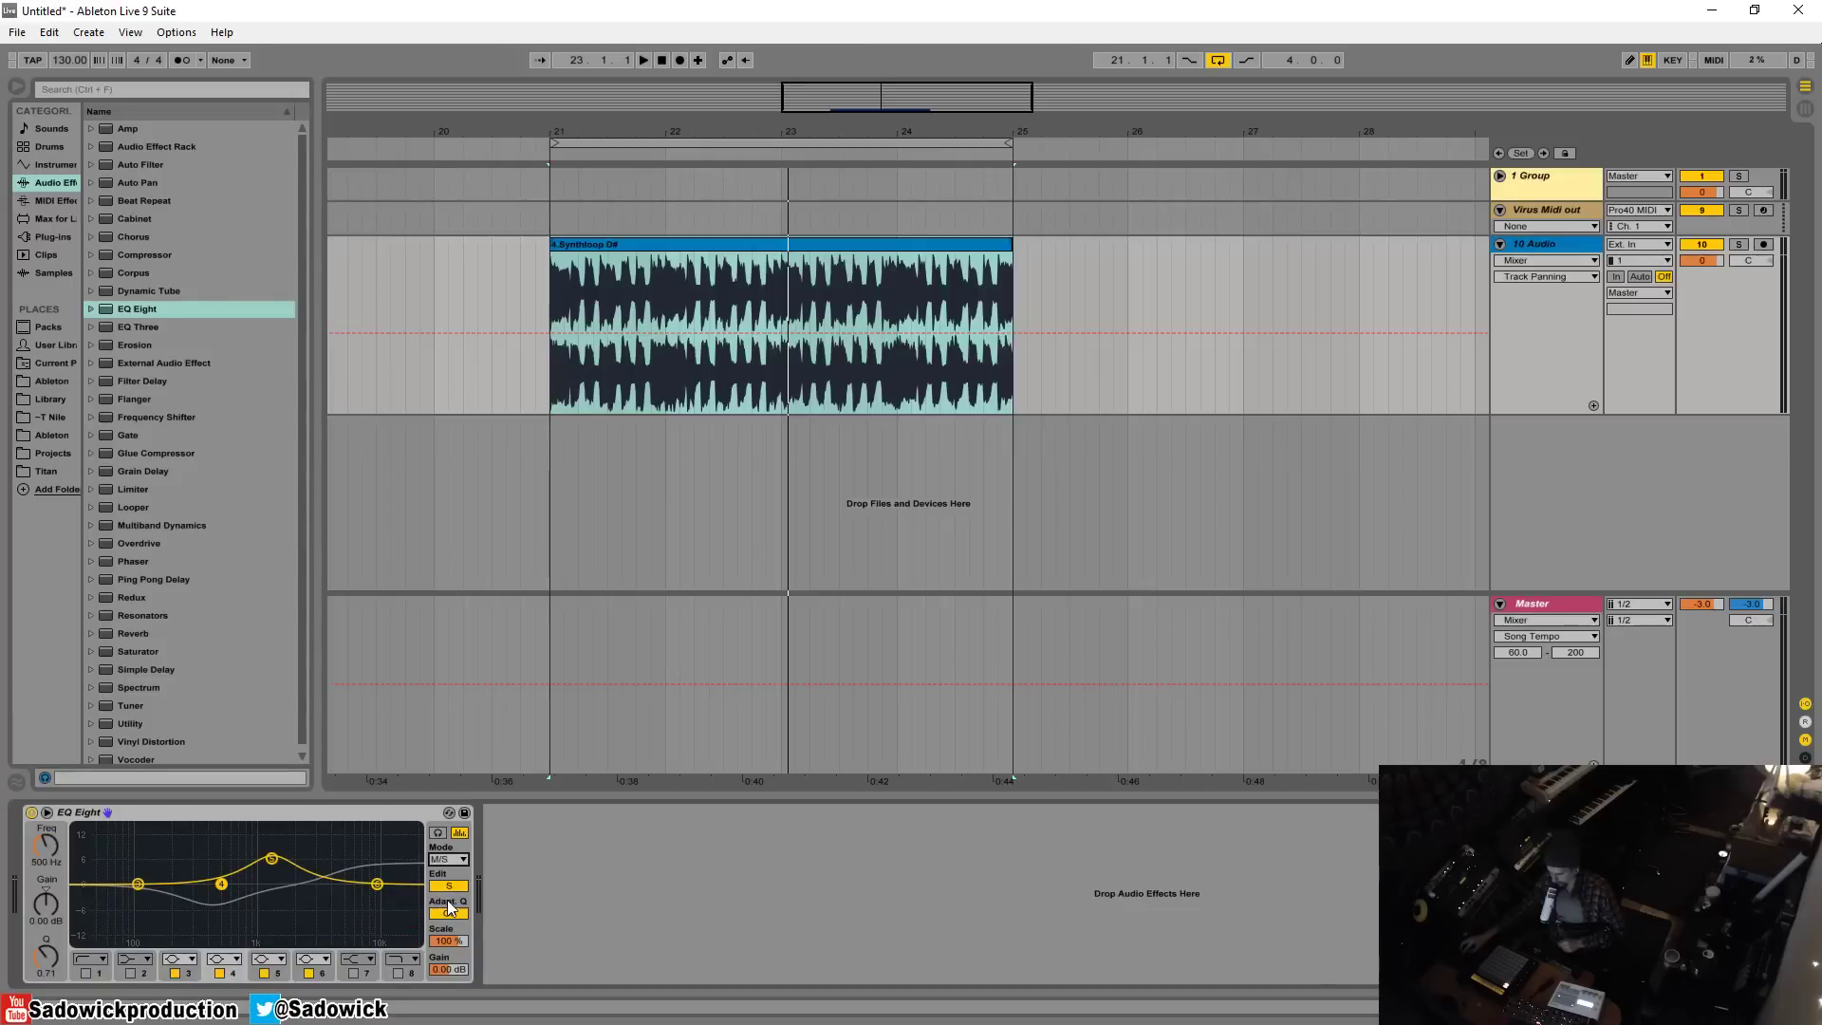
drag(274, 860, 290, 868)
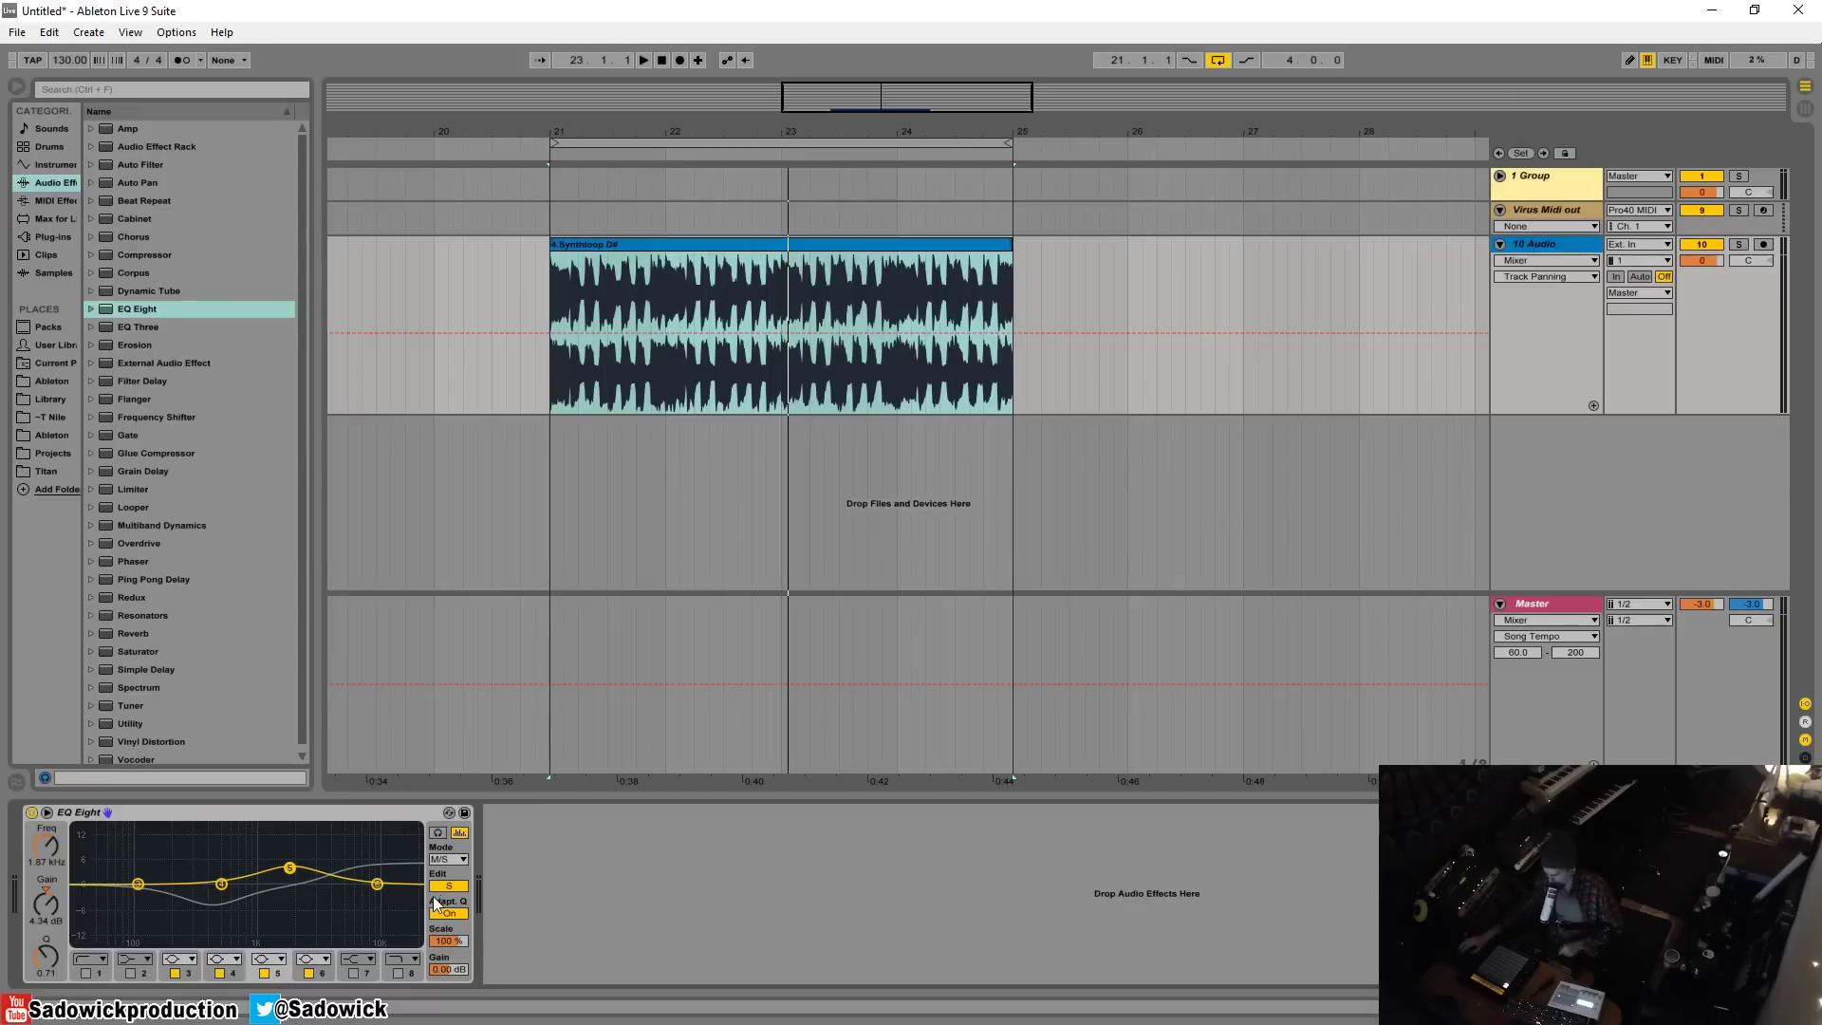
Cut the EQ Eight device from the audio track
right_click(228, 807)
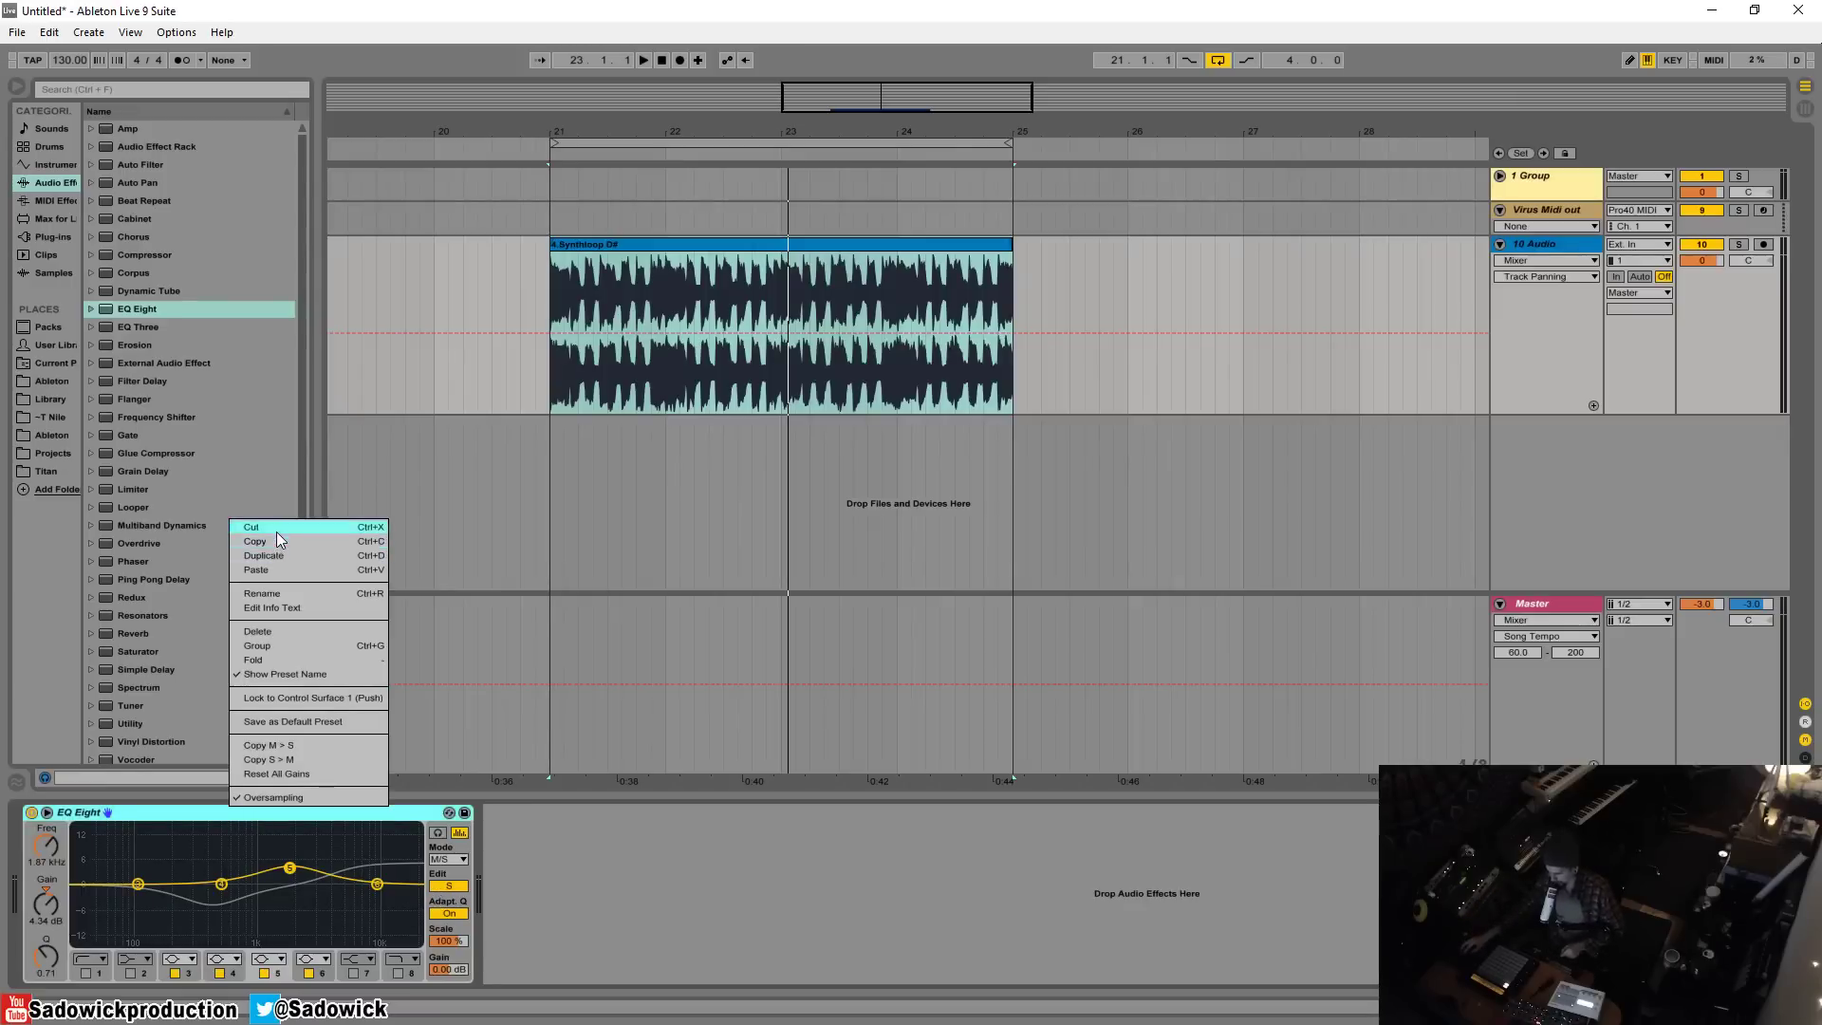
click(276, 532)
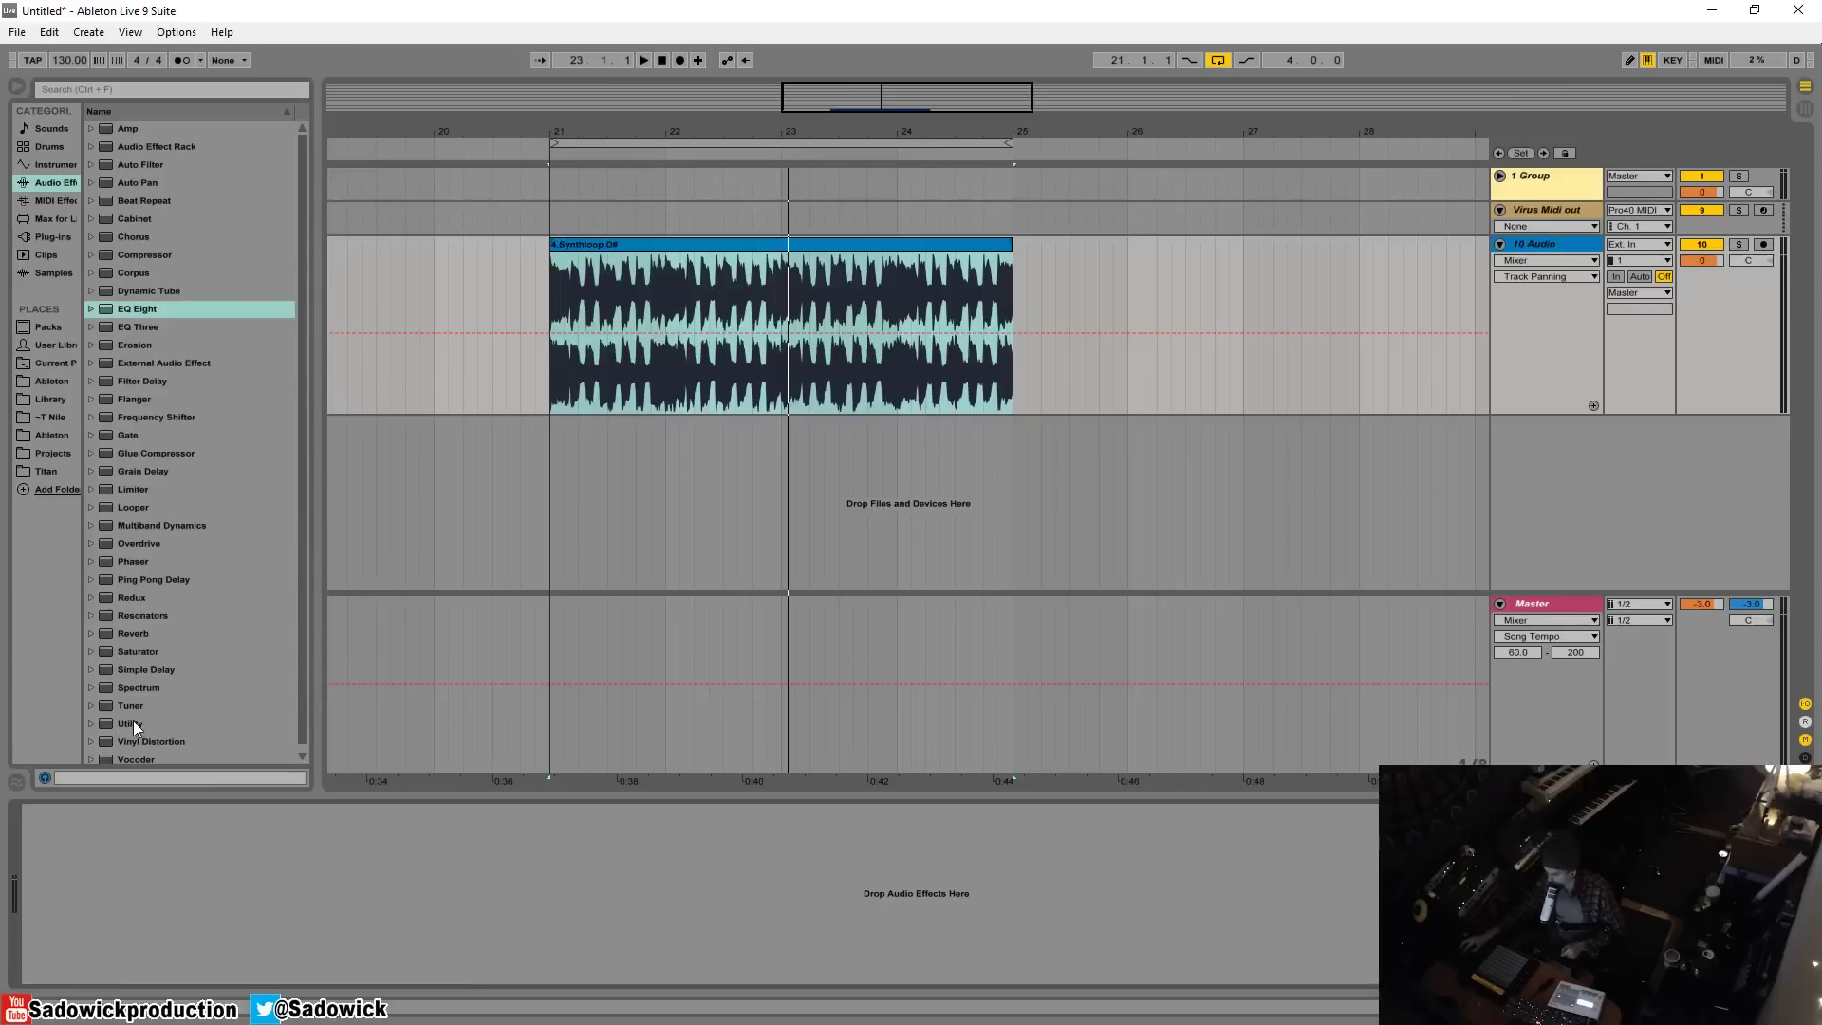
Build an Audio Effect Rack on the audio track with two parallel chains, each containing a Utility device
drag(133, 721, 317, 920)
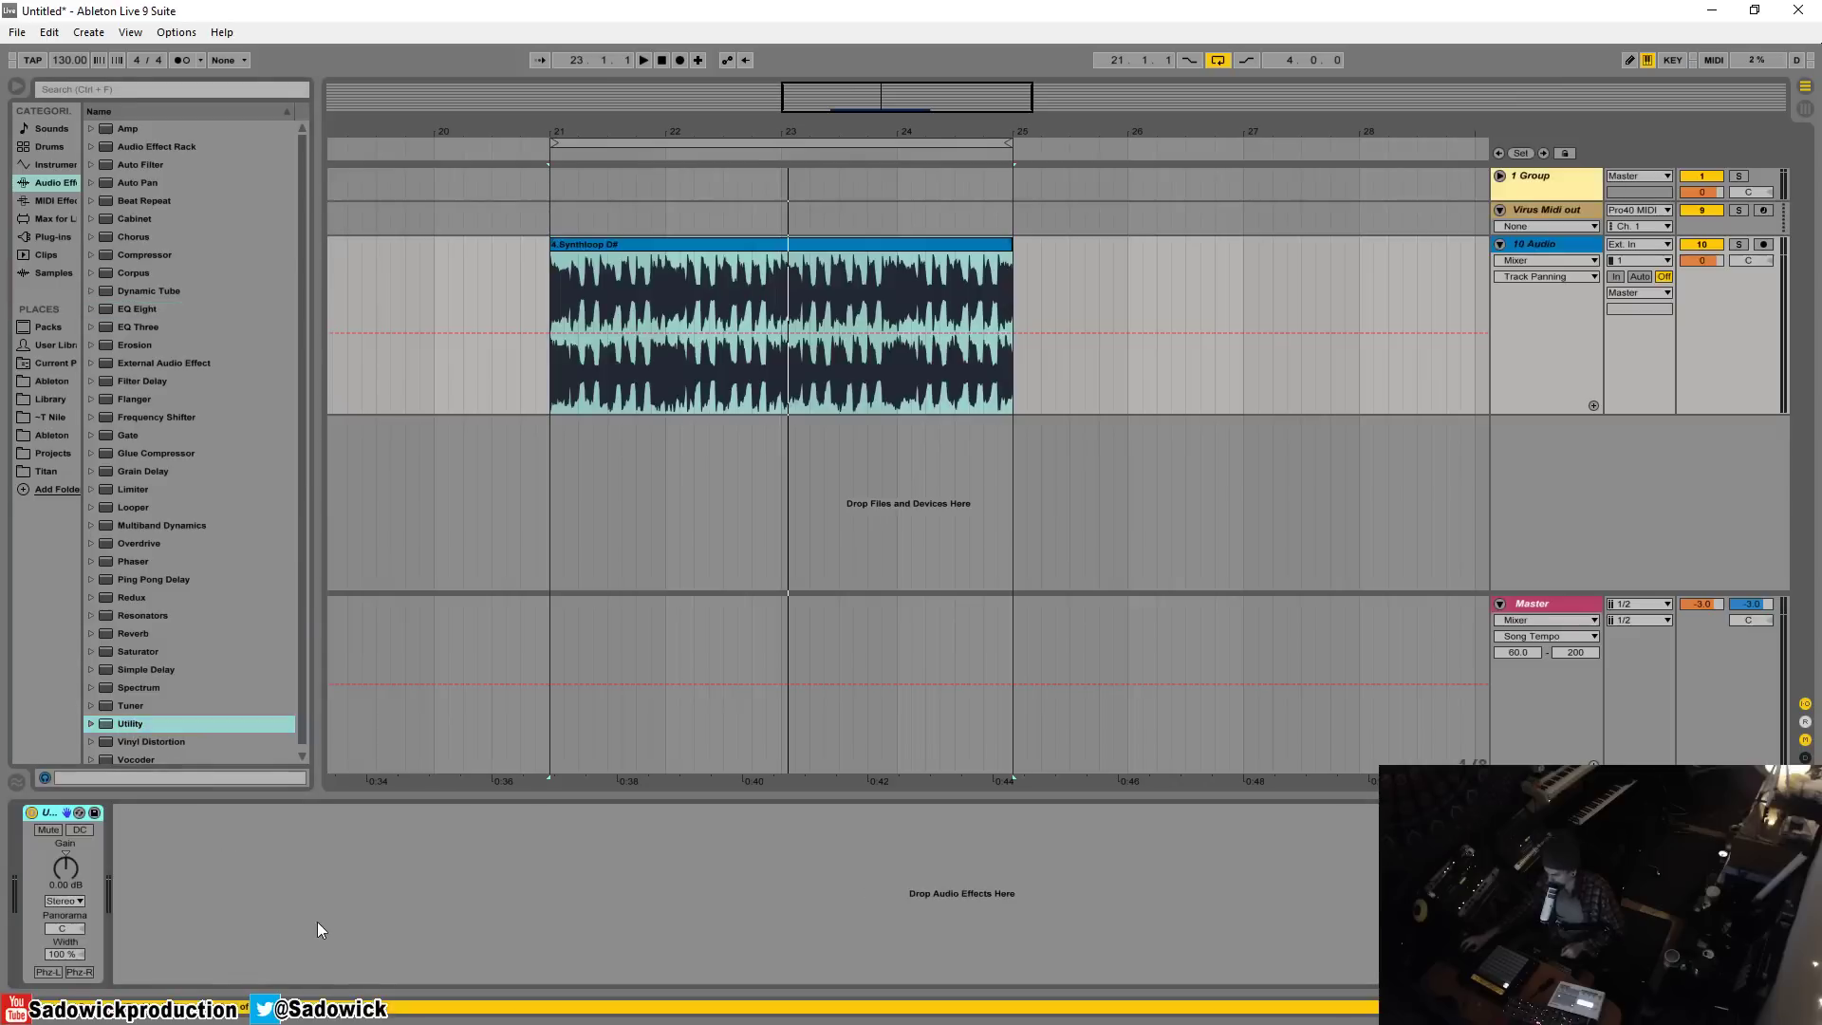
right_click(59, 814)
click(122, 940)
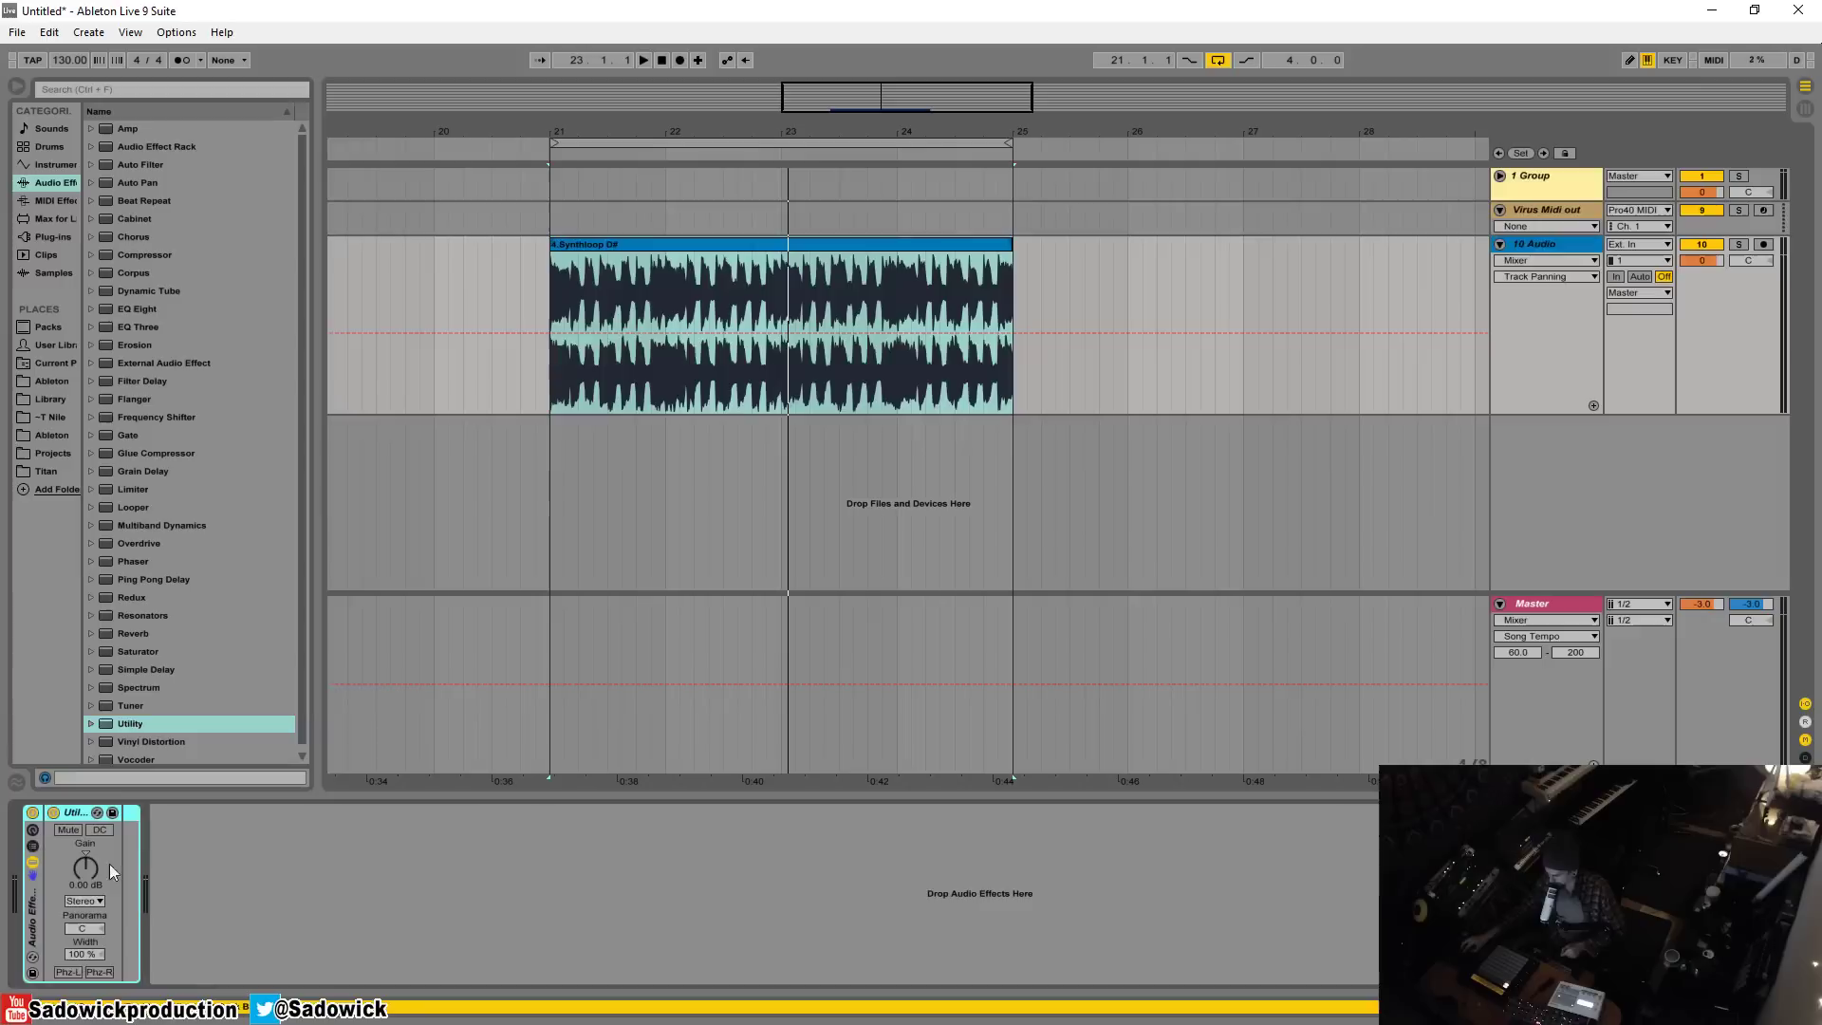
click(35, 846)
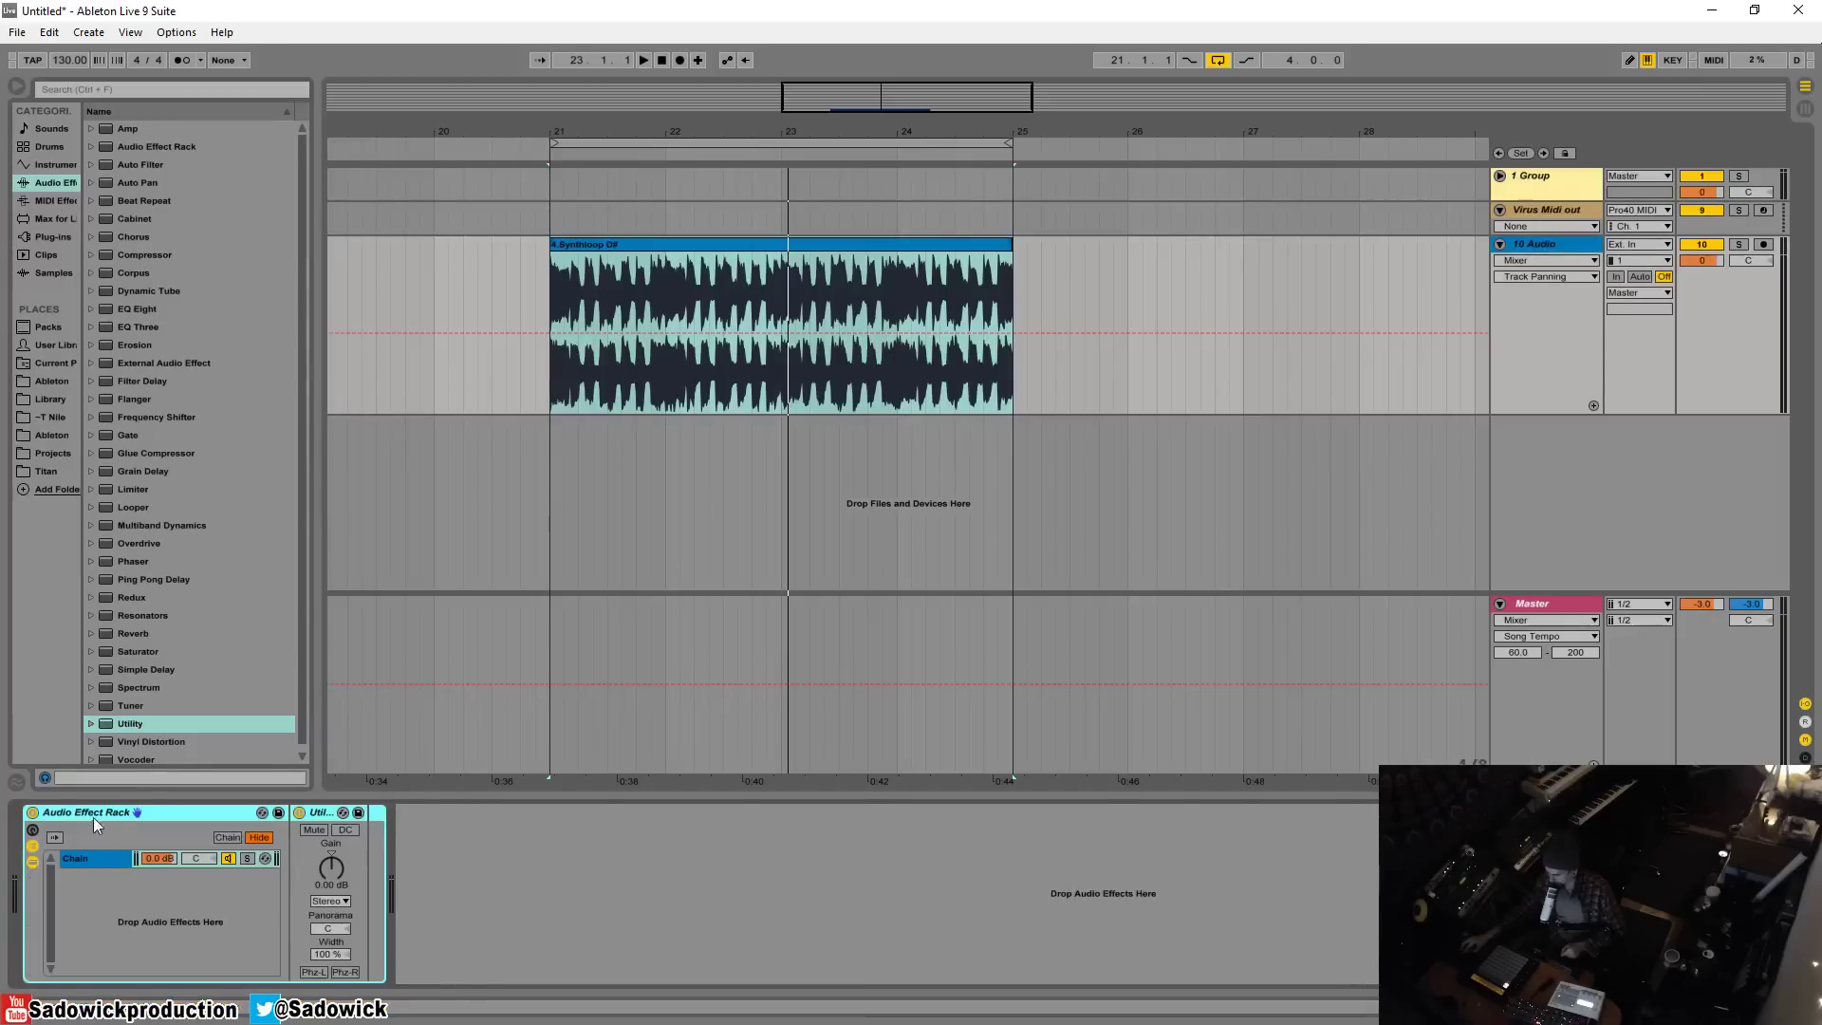
drag(127, 721, 152, 904)
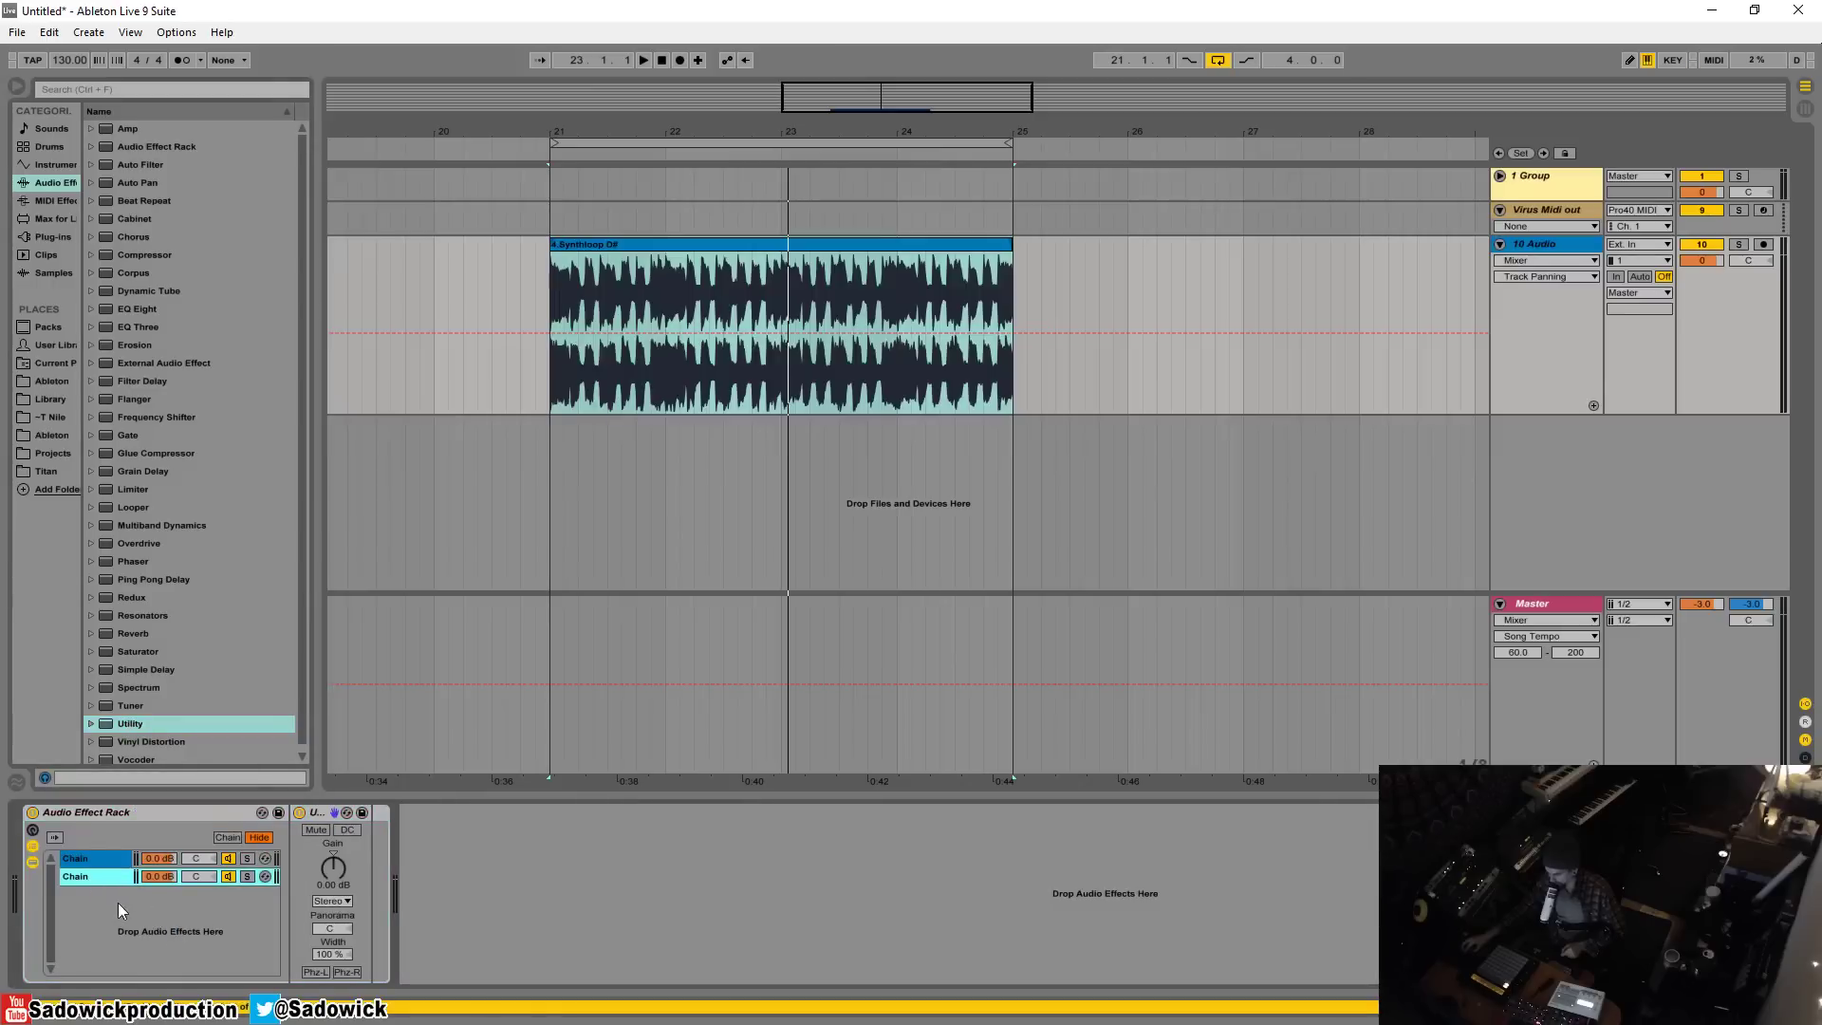
right_click(94, 857)
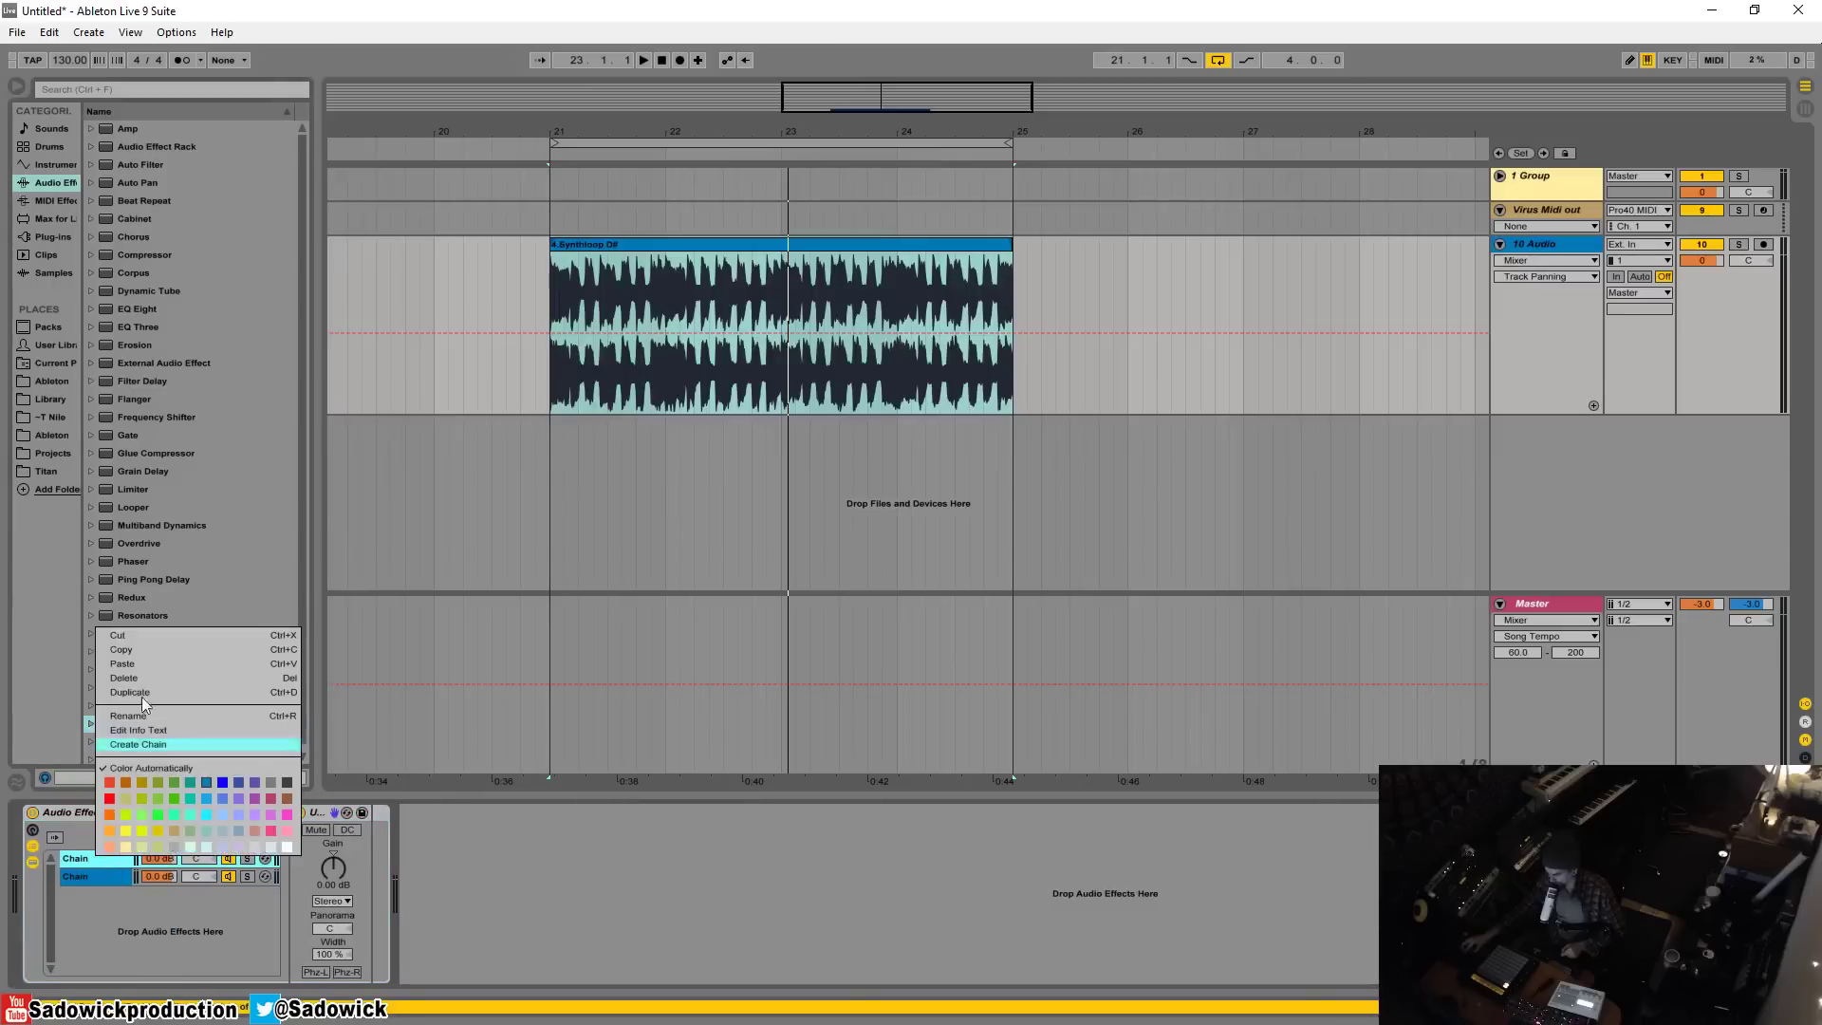
click(147, 663)
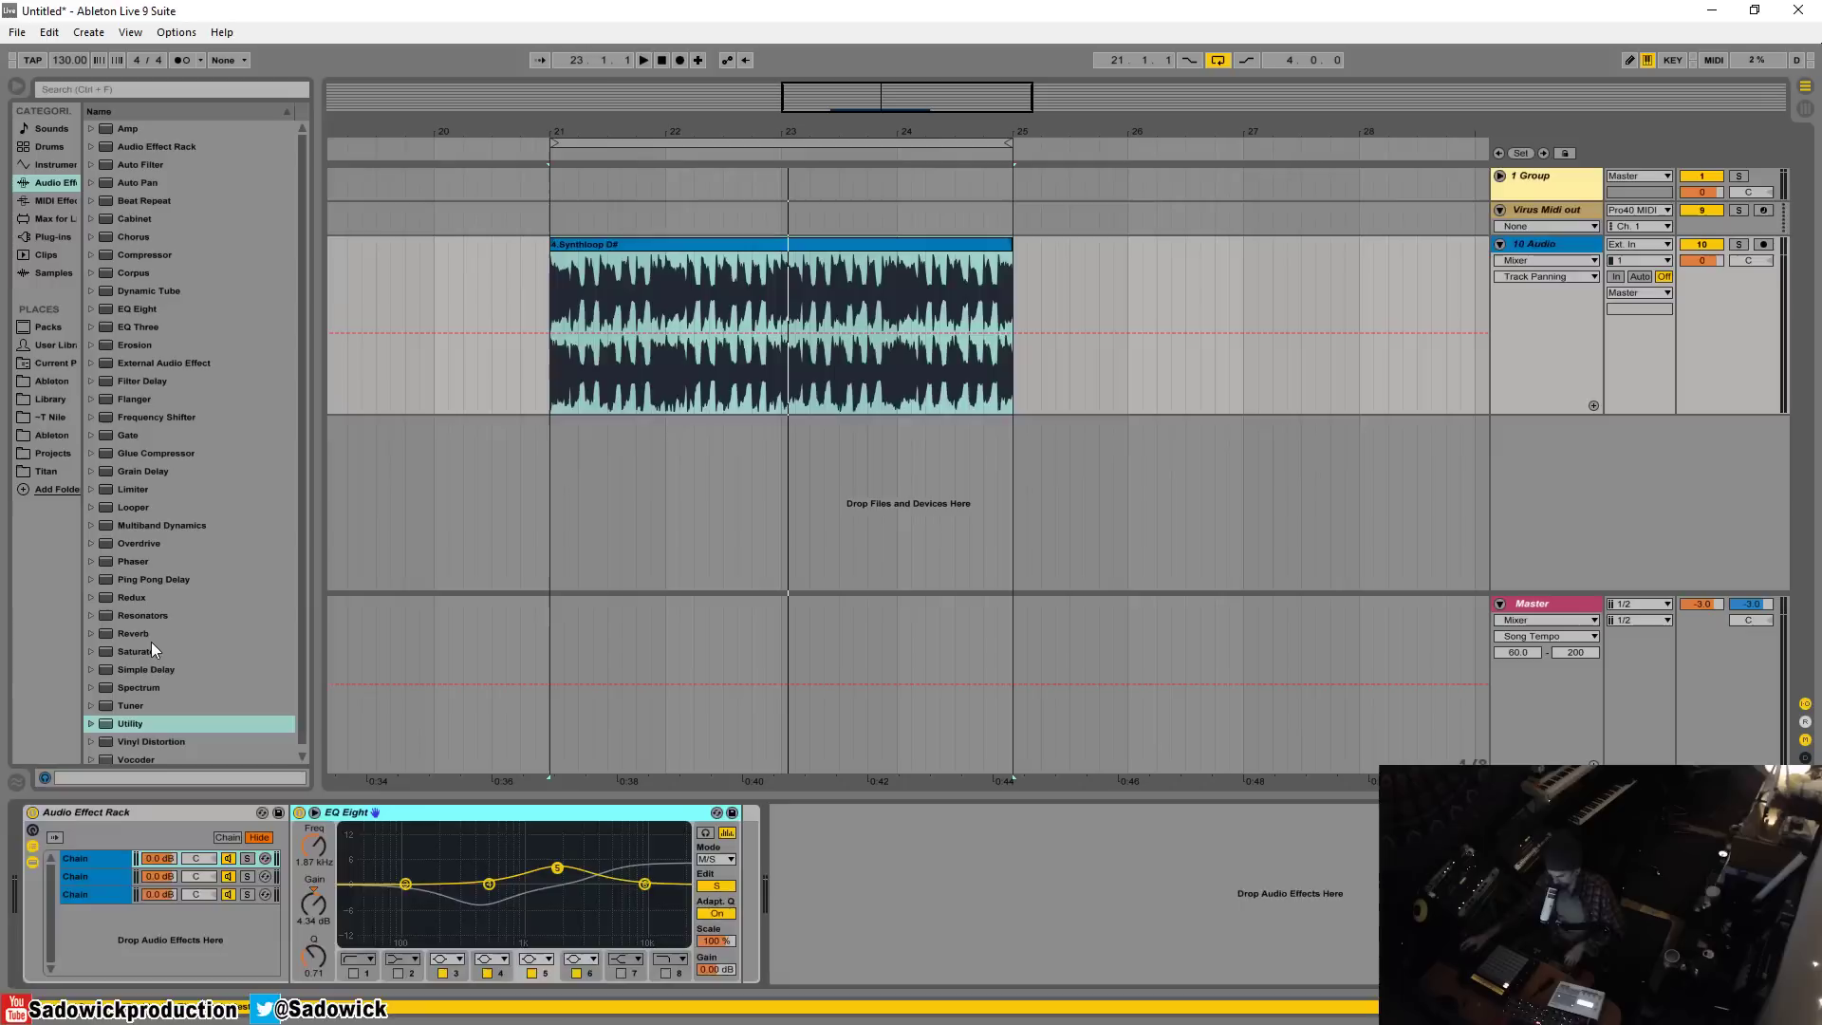
key(ctrl+z)
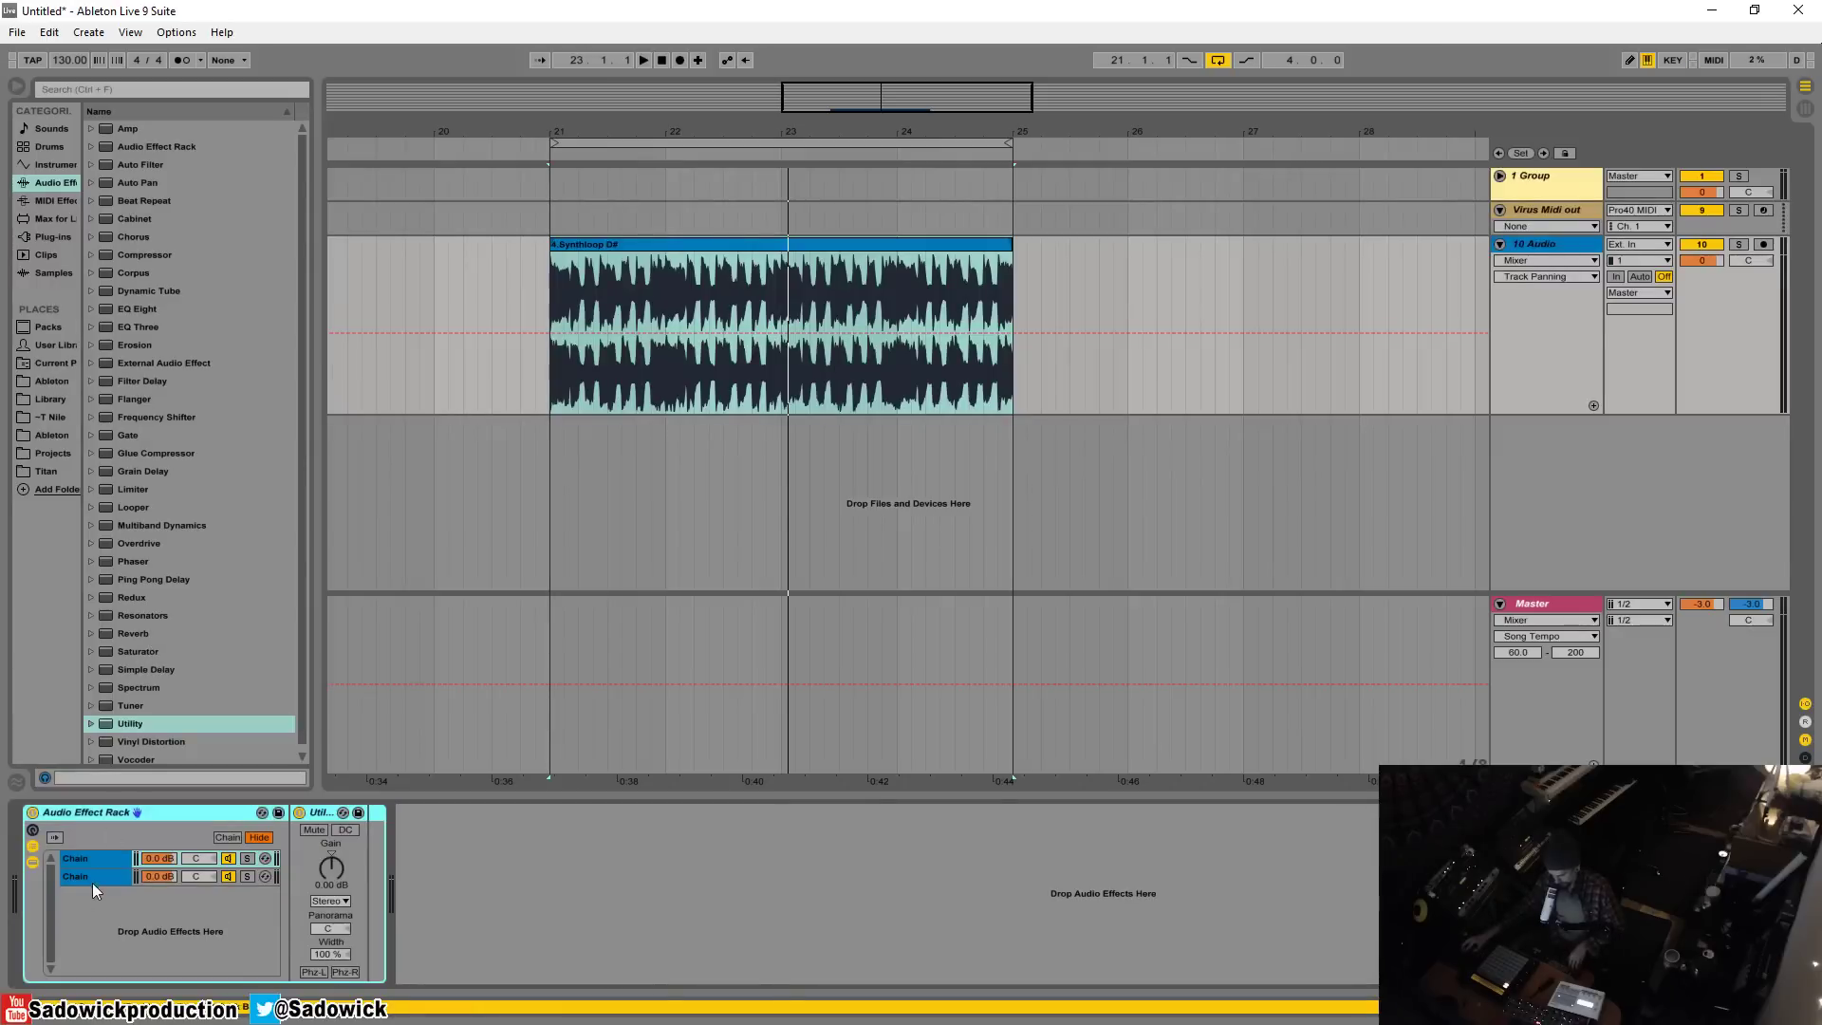
Rename the rack's first chain "mid" and its second chain "side"
right_click(91, 856)
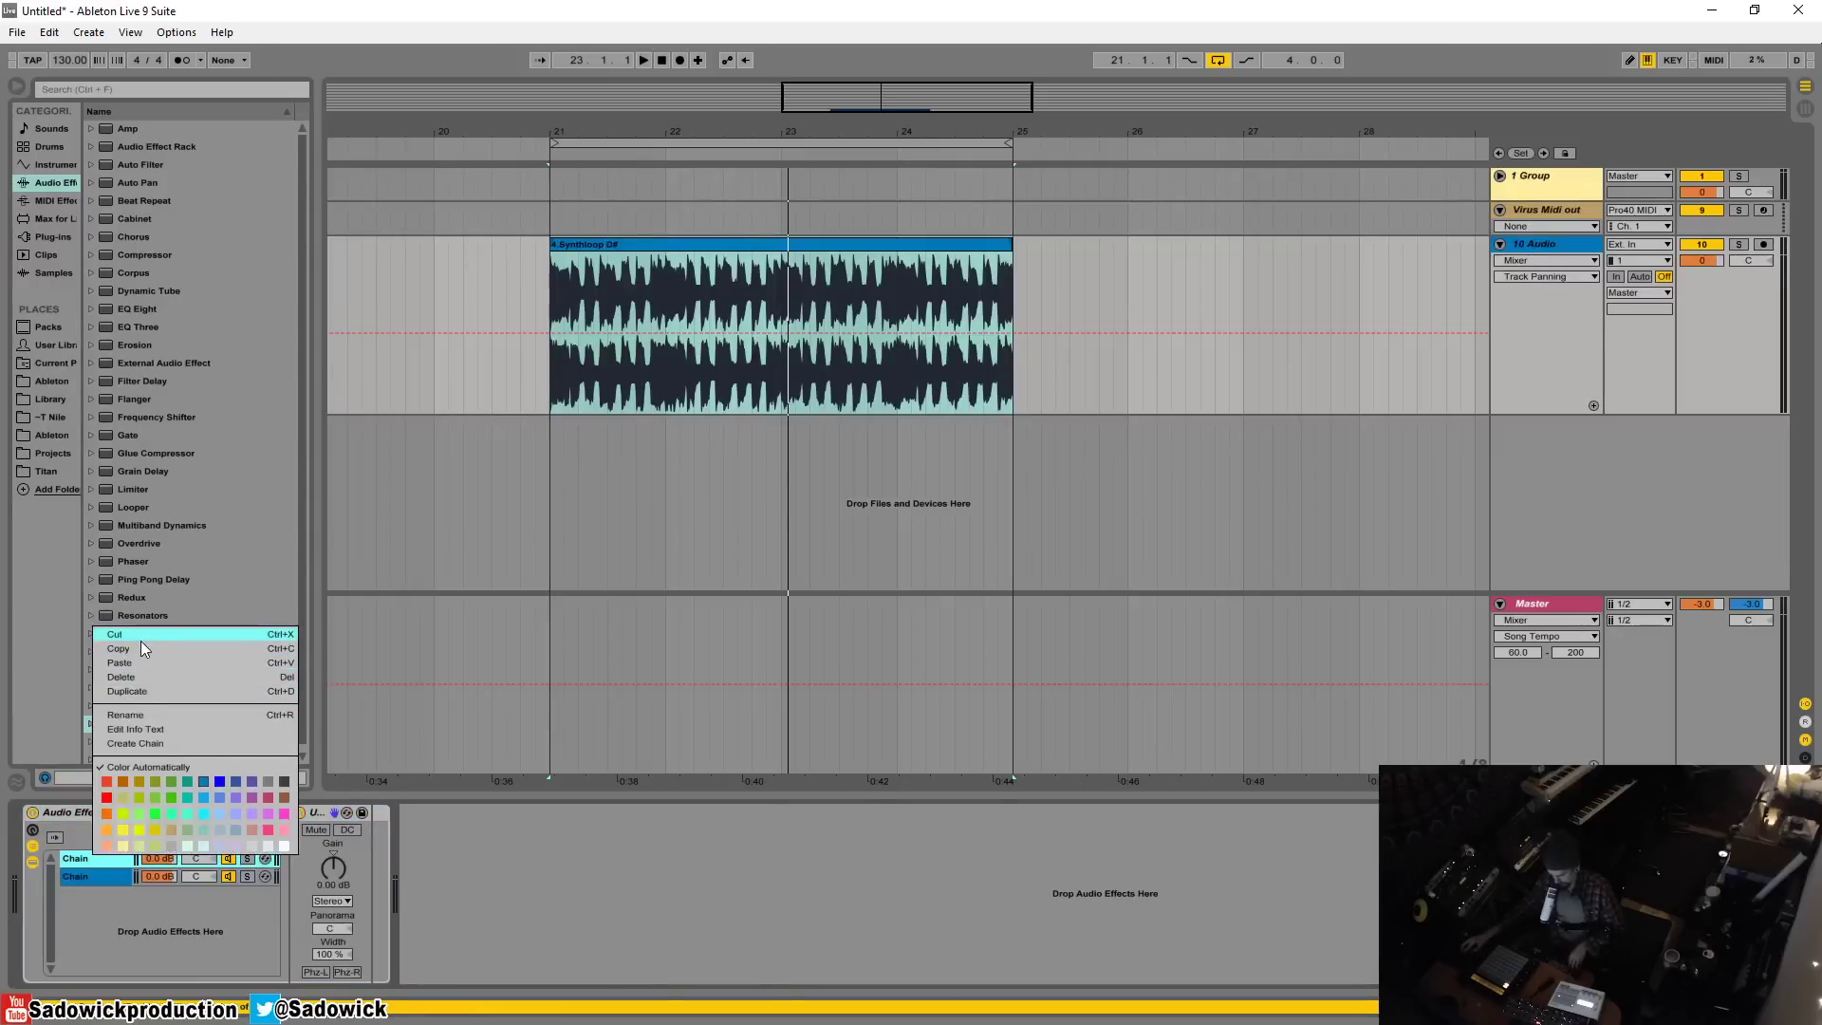
click(140, 713)
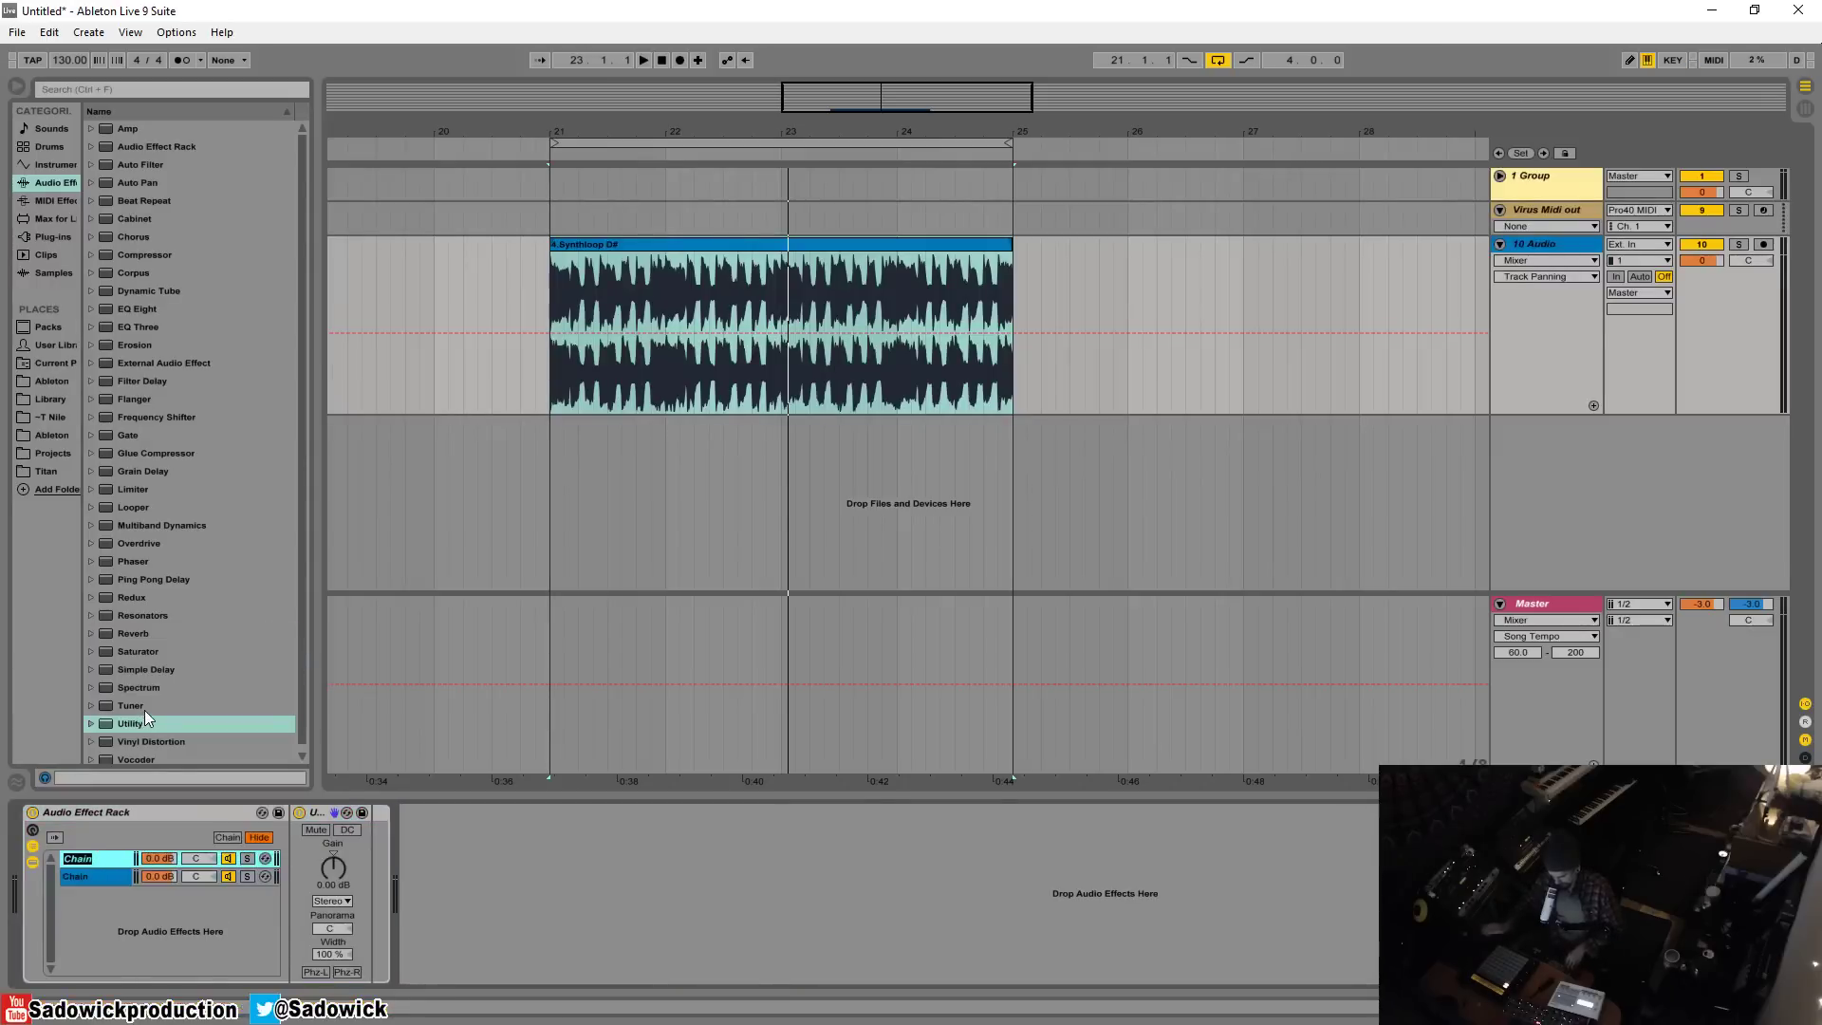
text(mid)
right_click(87, 874)
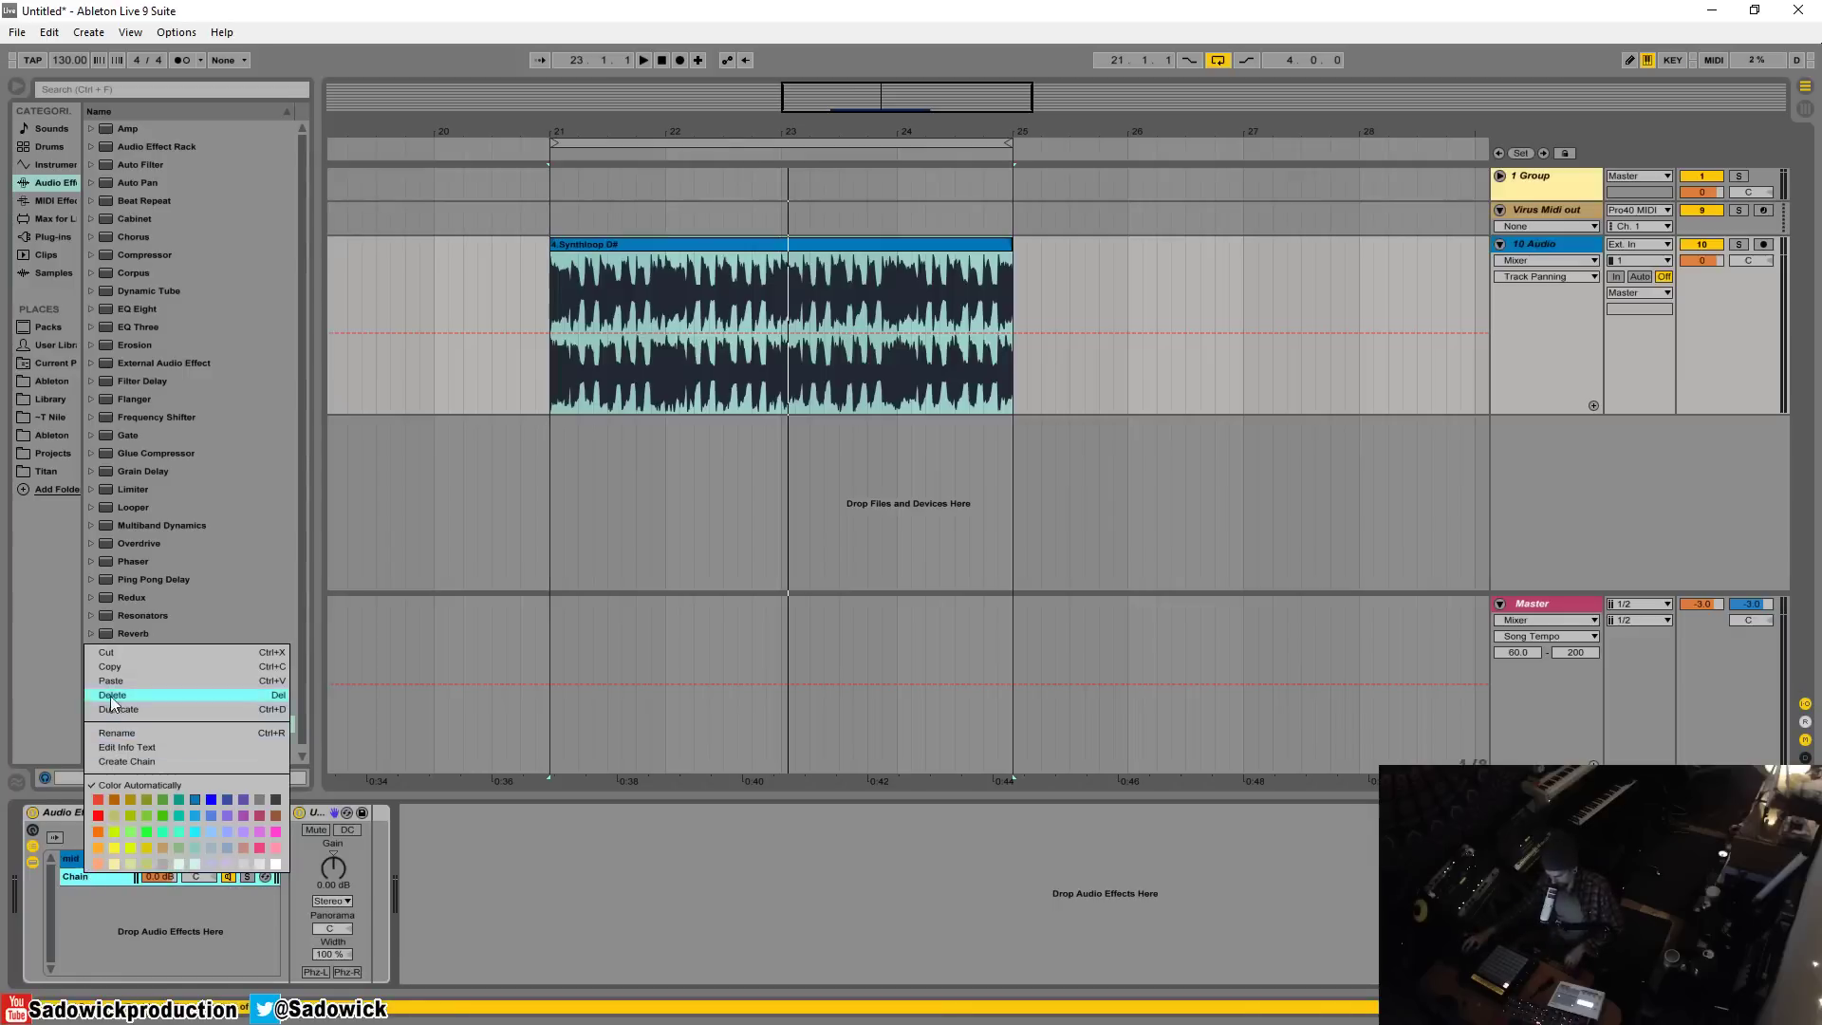
click(116, 733)
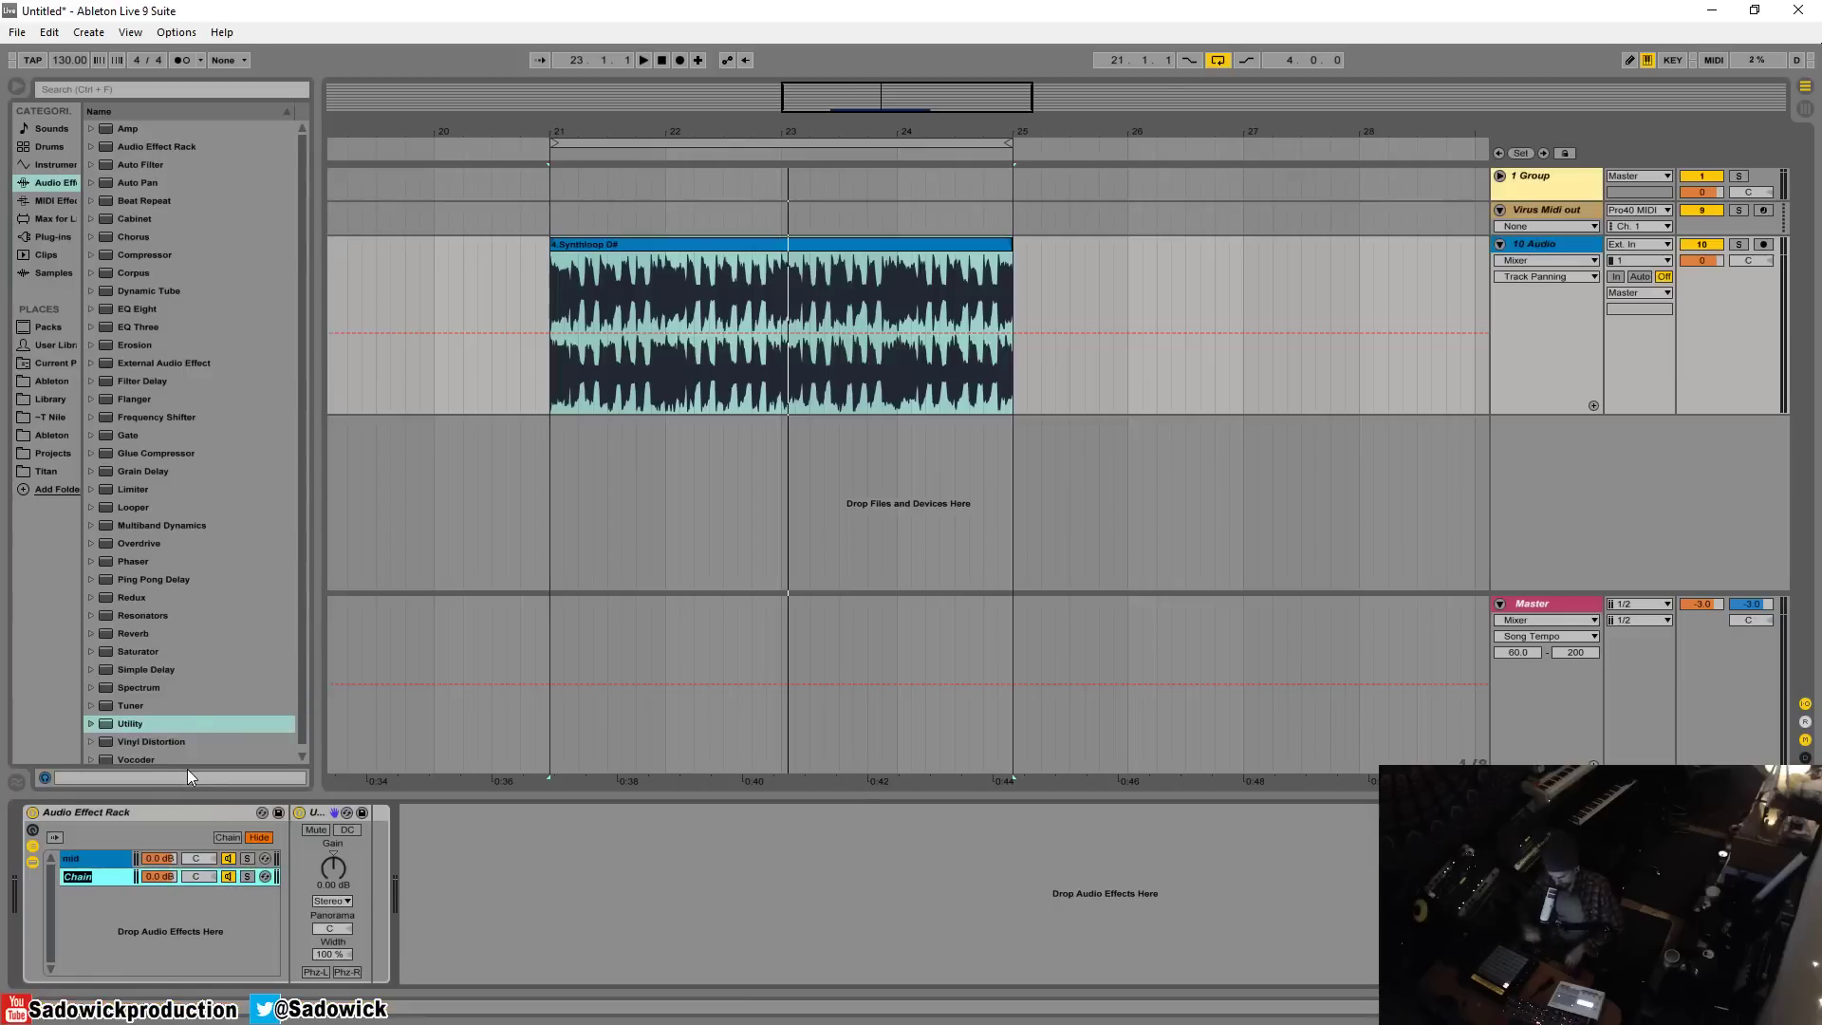
text(side)
key(Return)
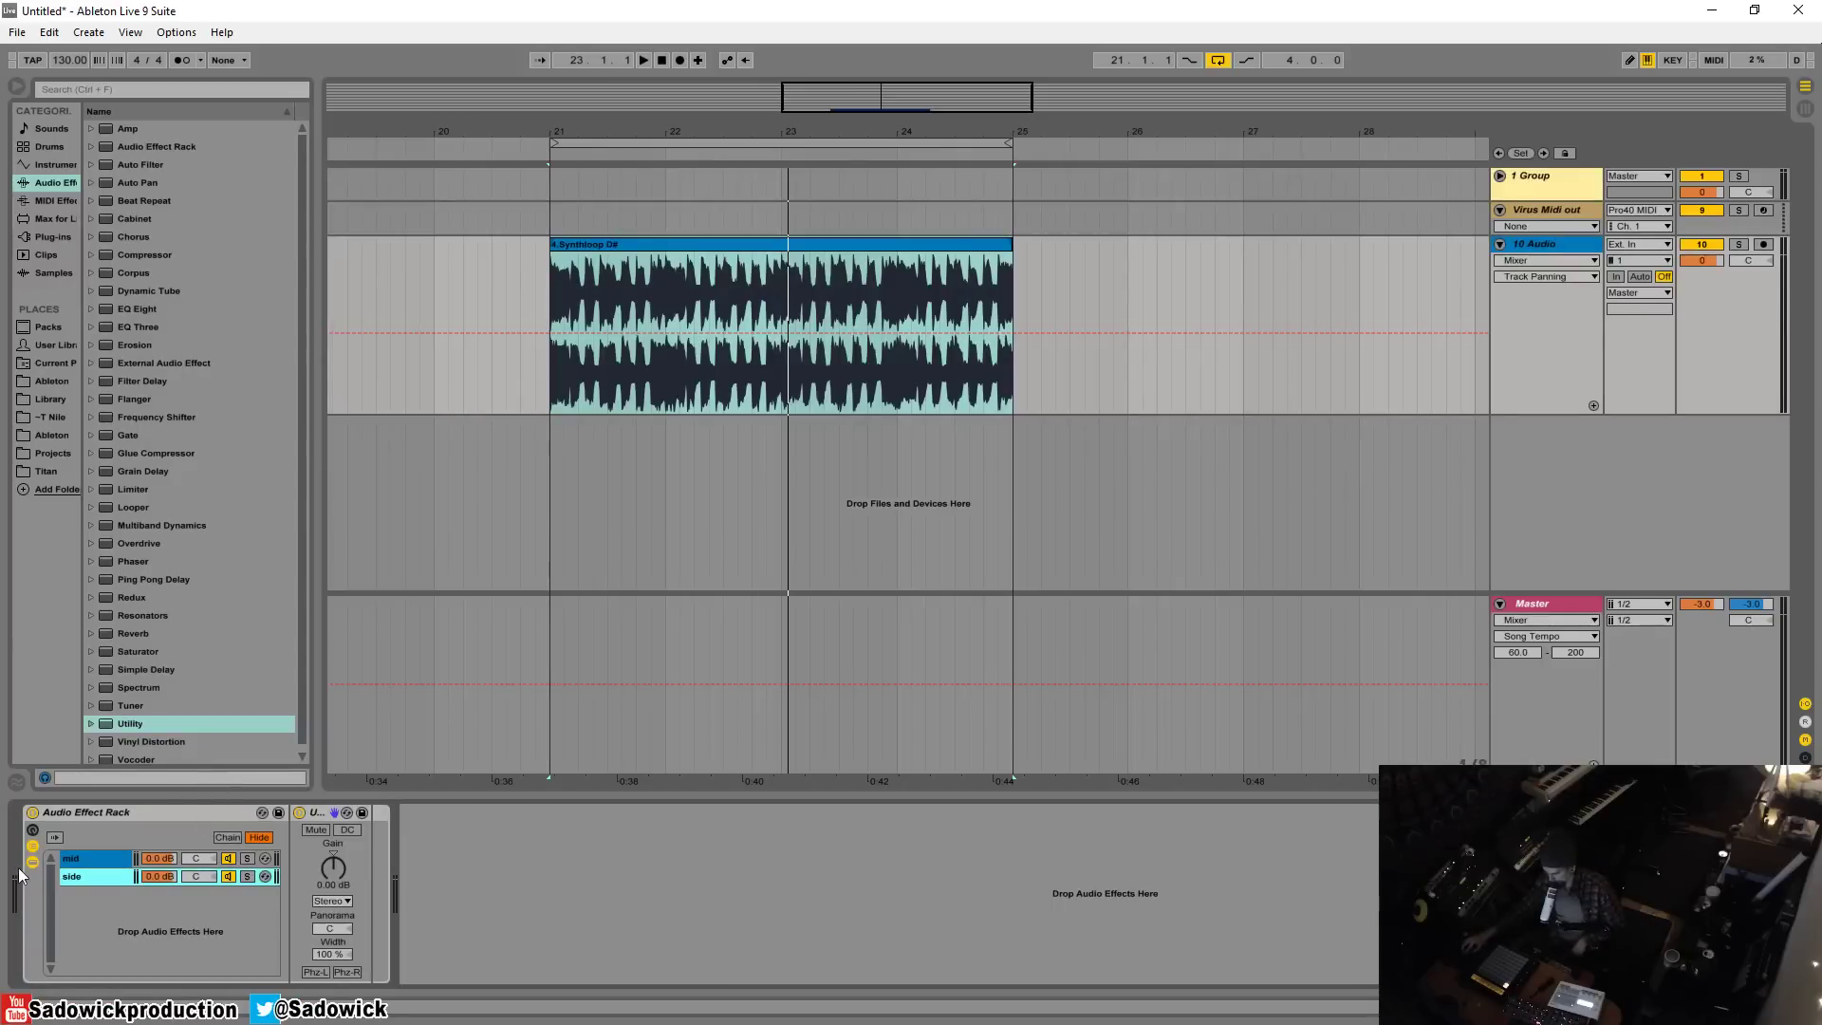
Set the mid chain's Utility width to 0% with the chain soloed and audition it on the loop
click(88, 875)
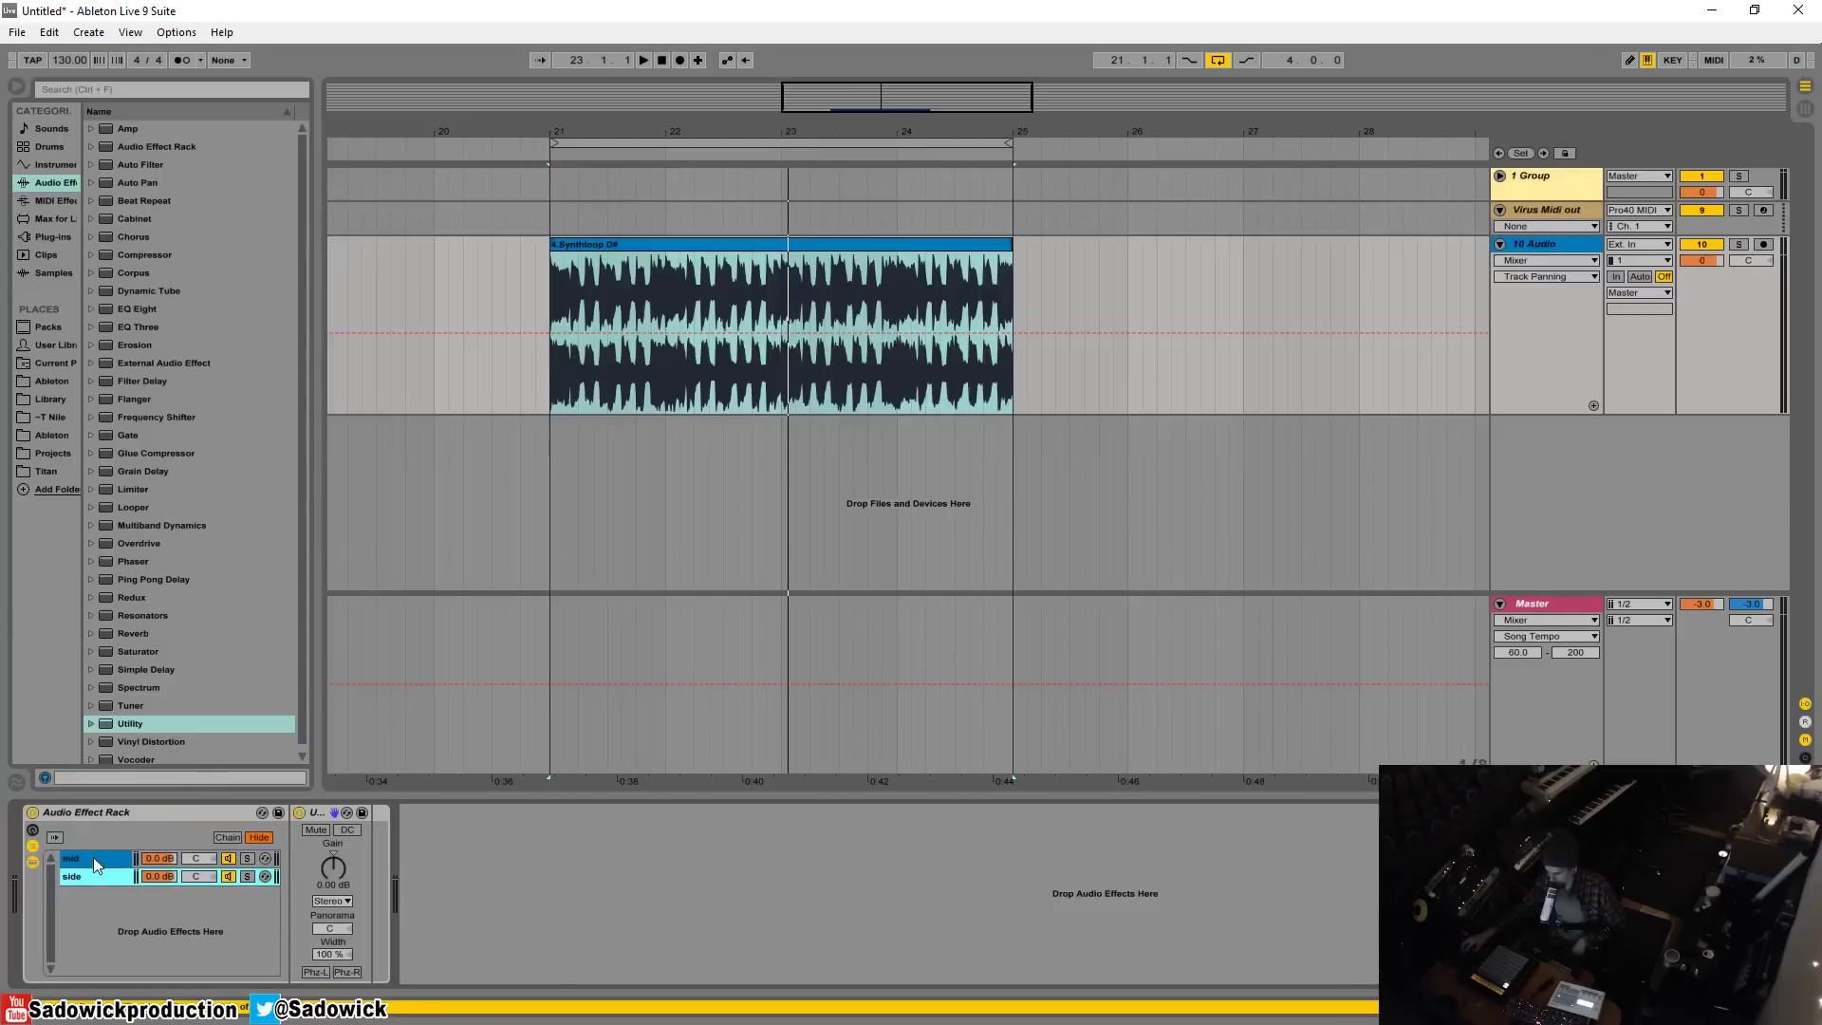
click(74, 858)
click(74, 857)
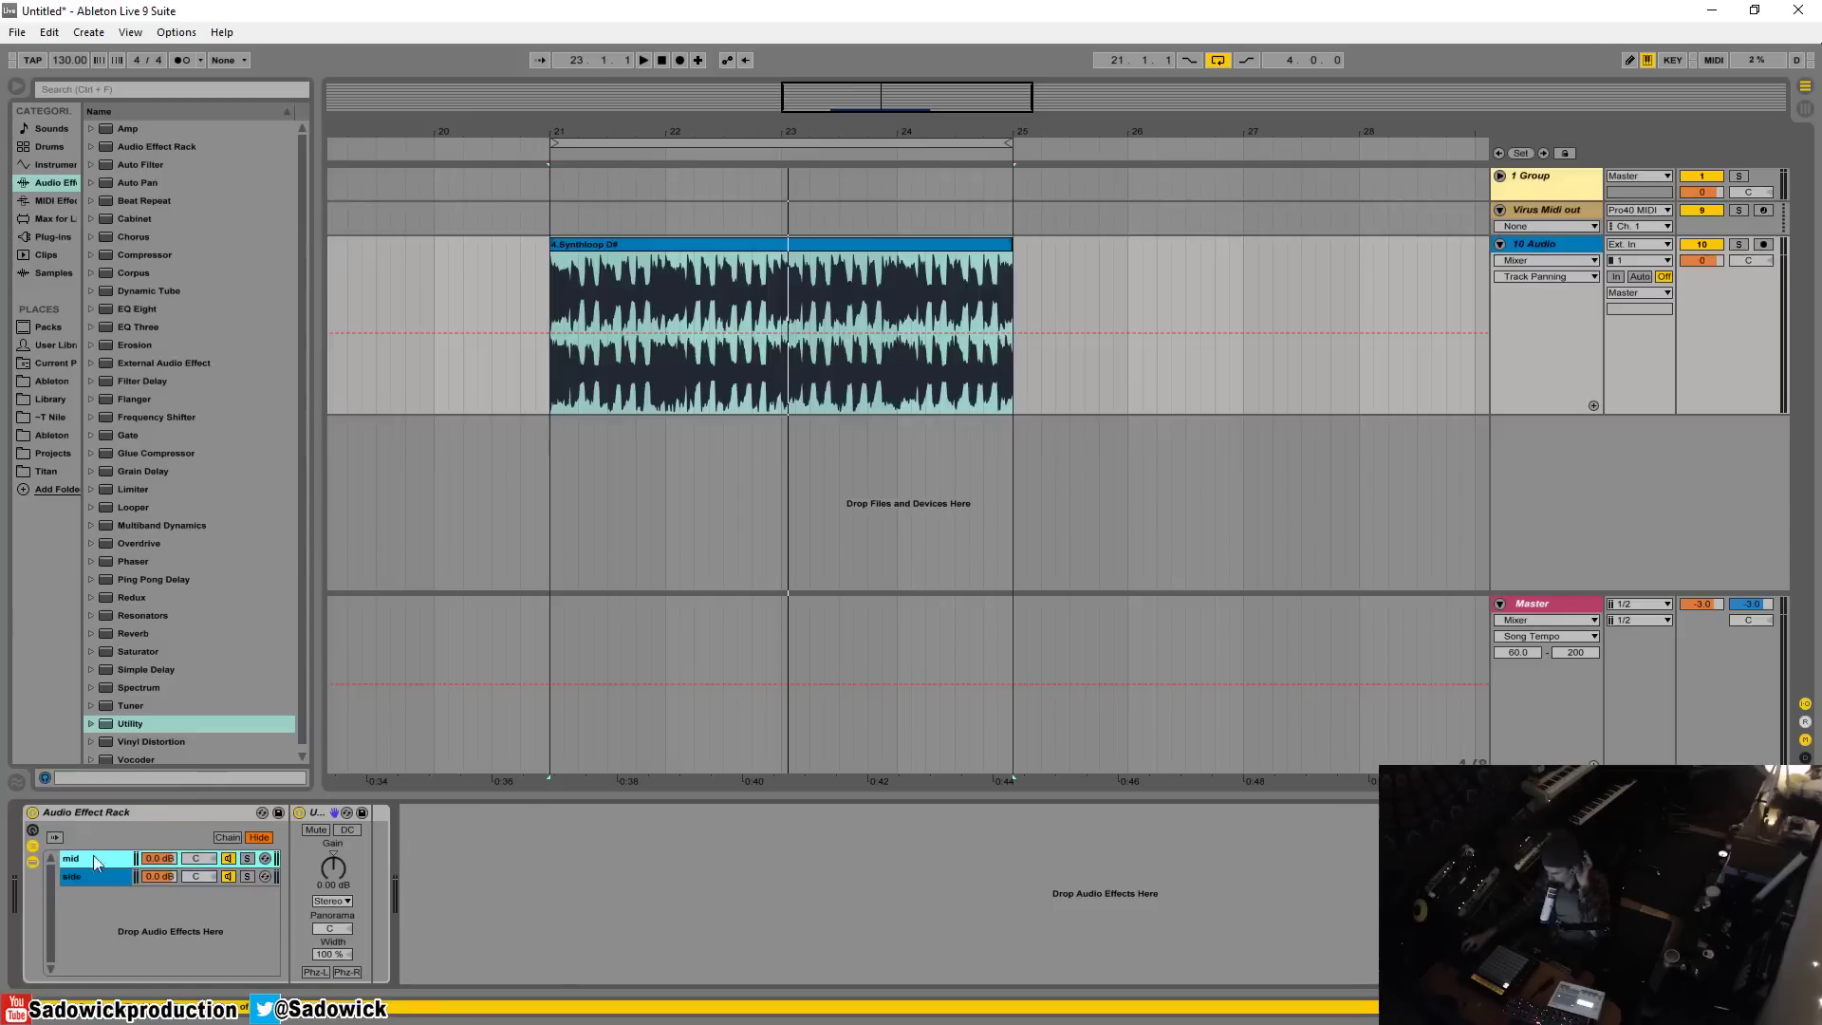
click(248, 859)
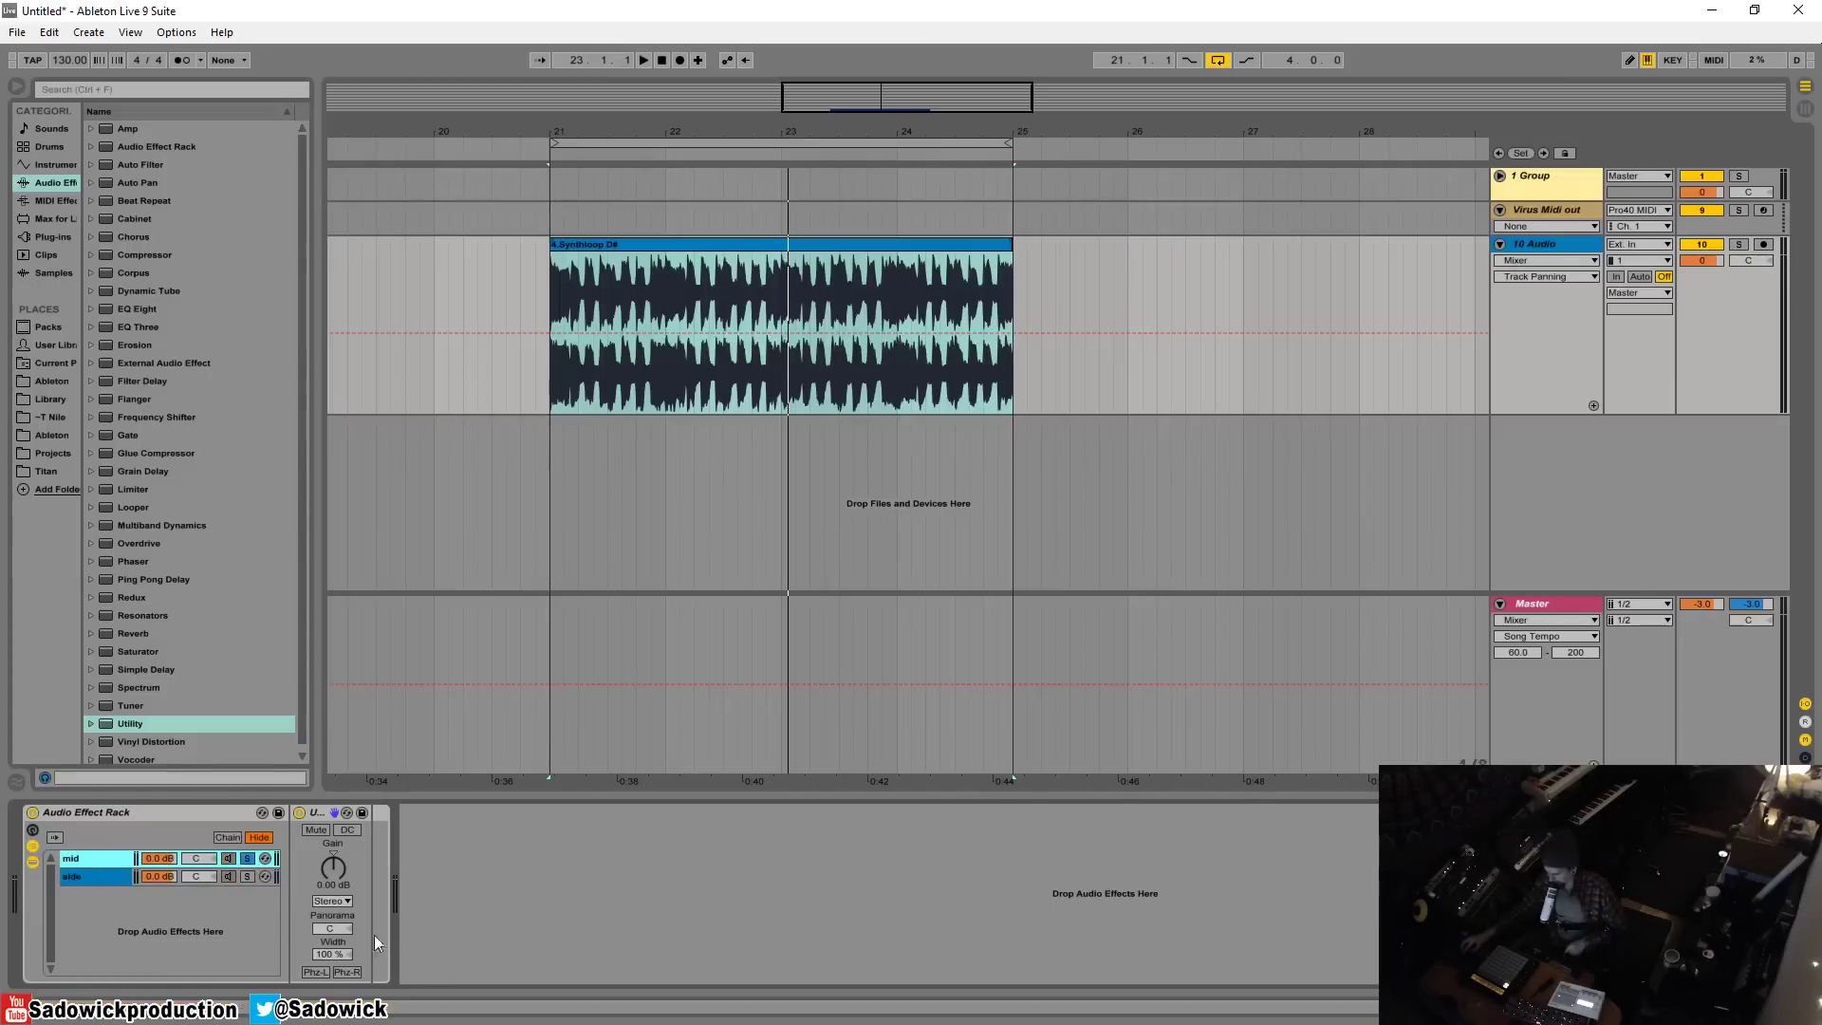
click(332, 953)
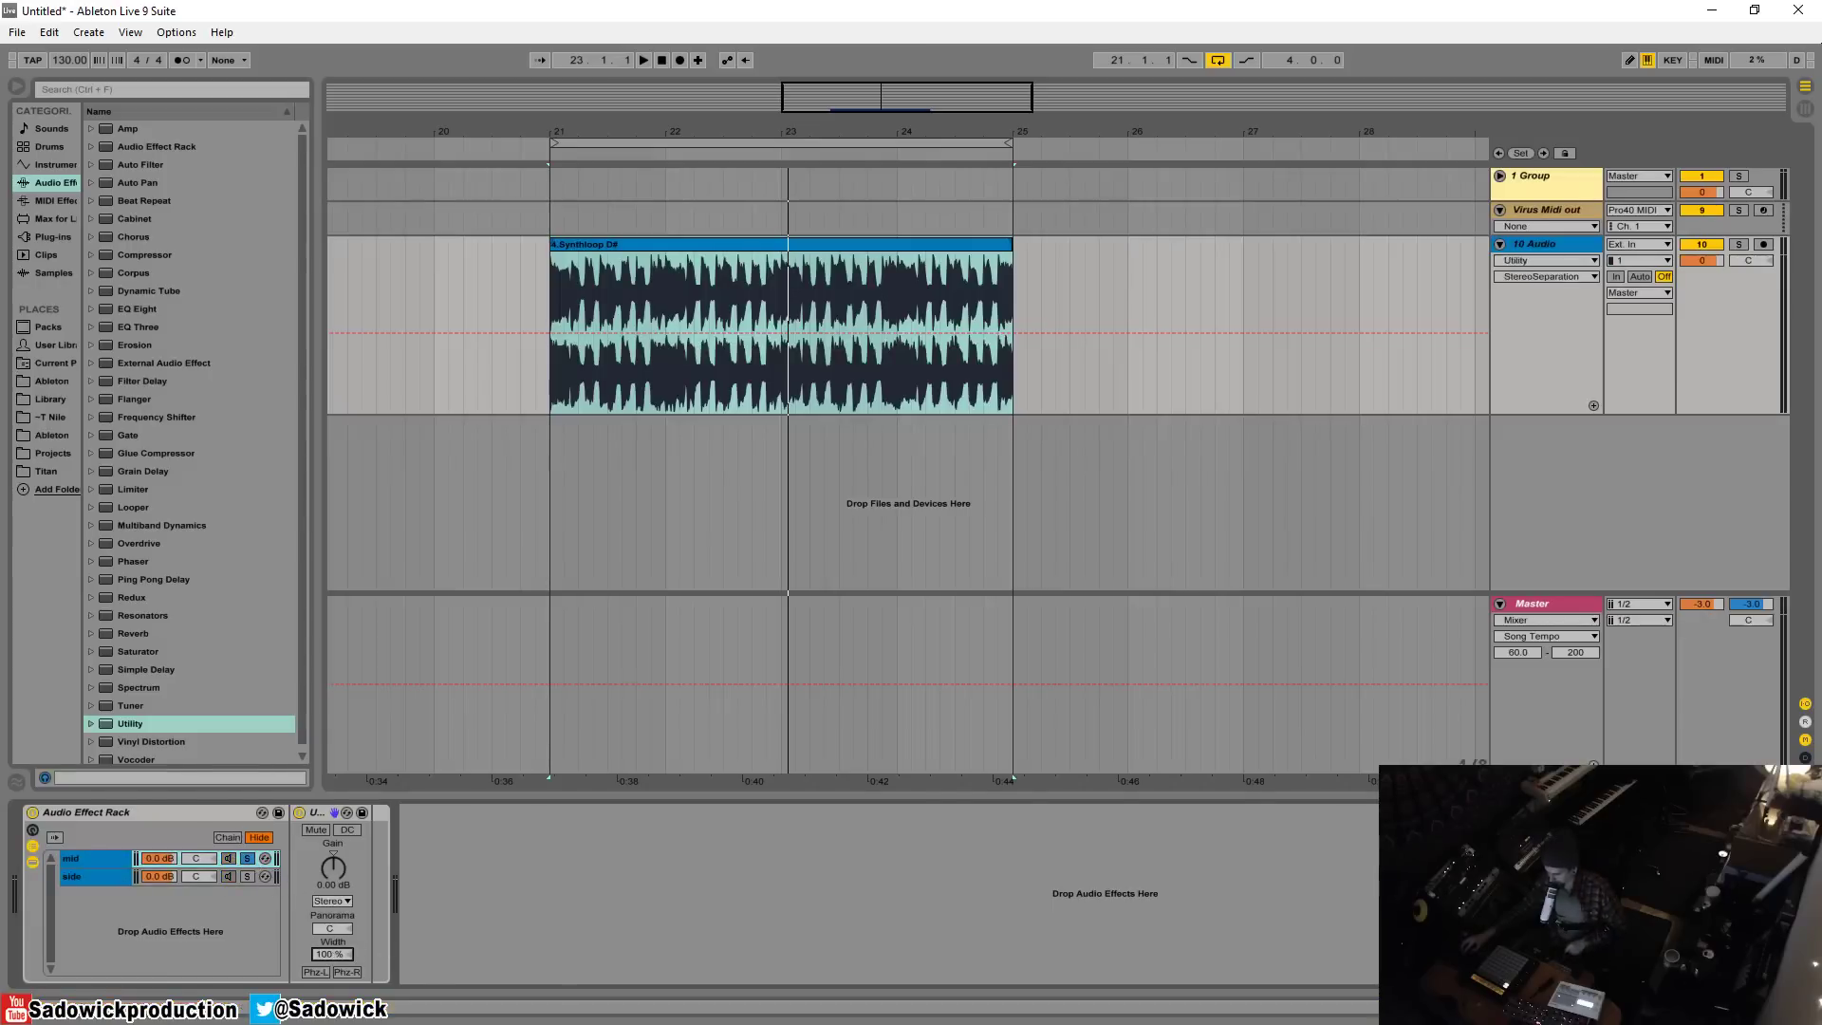
drag(332, 953, 332, 959)
key(space)
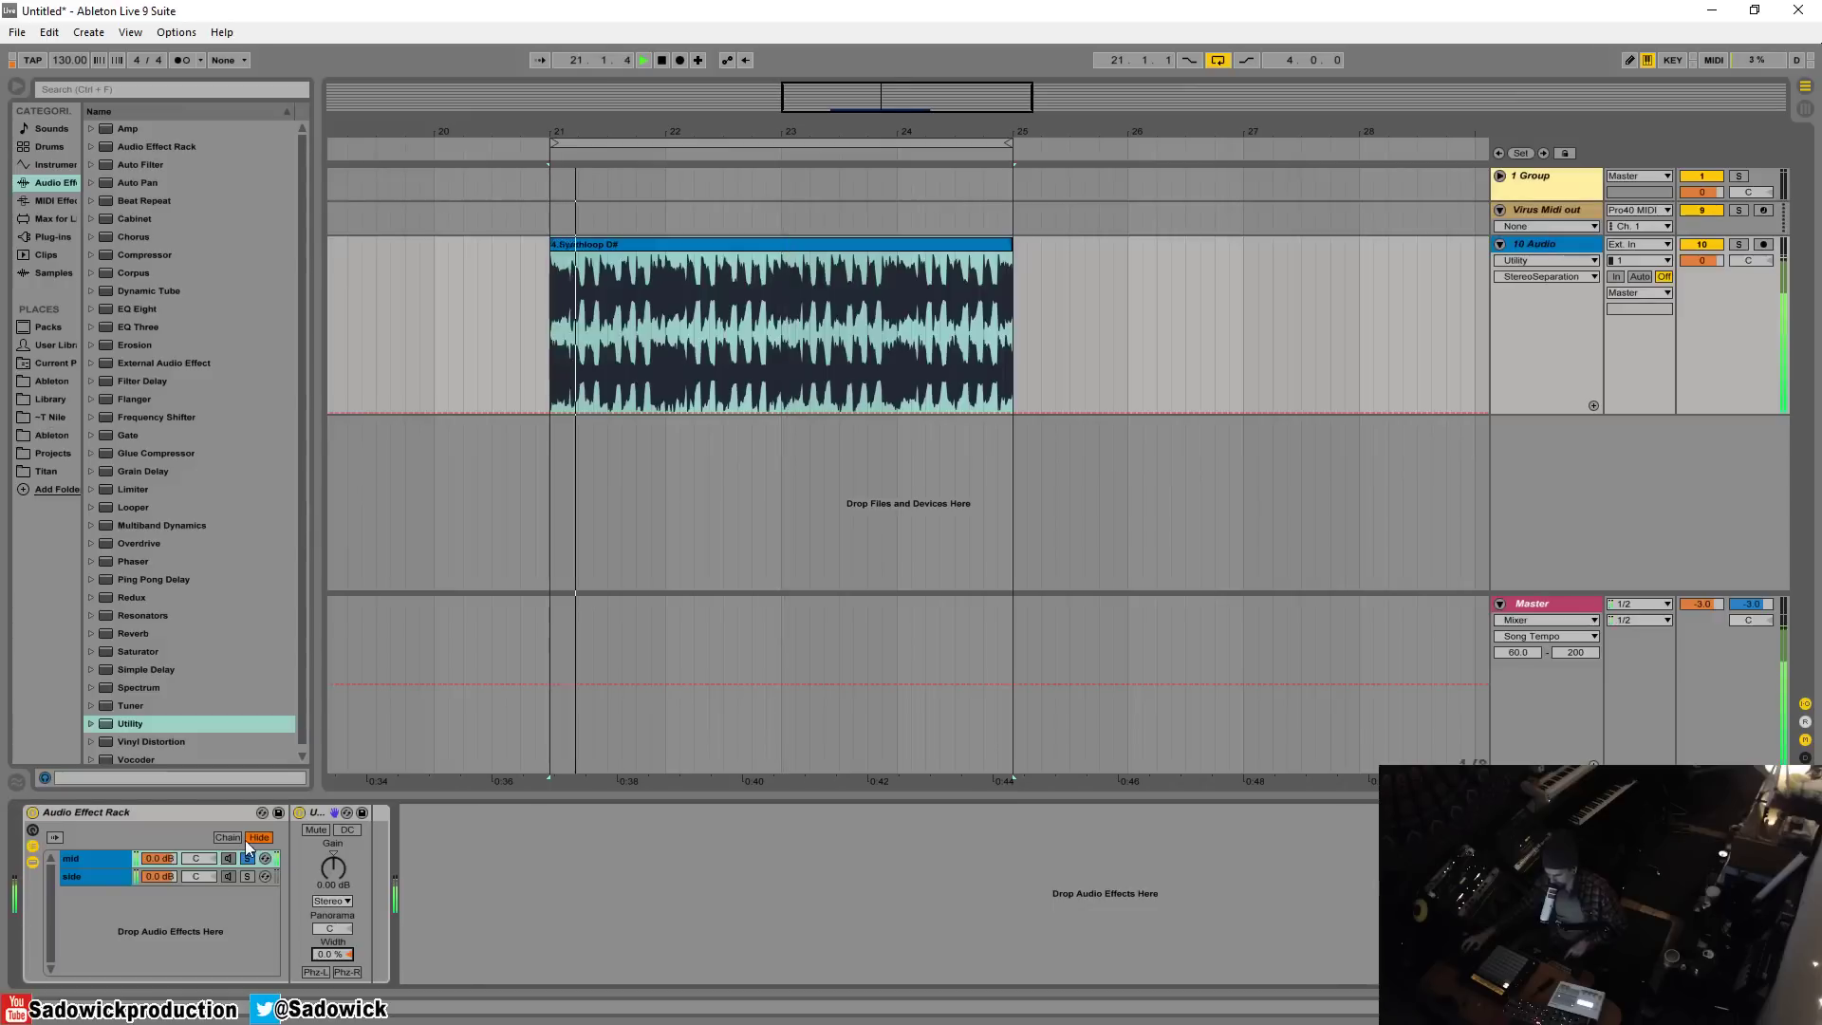
key(space)
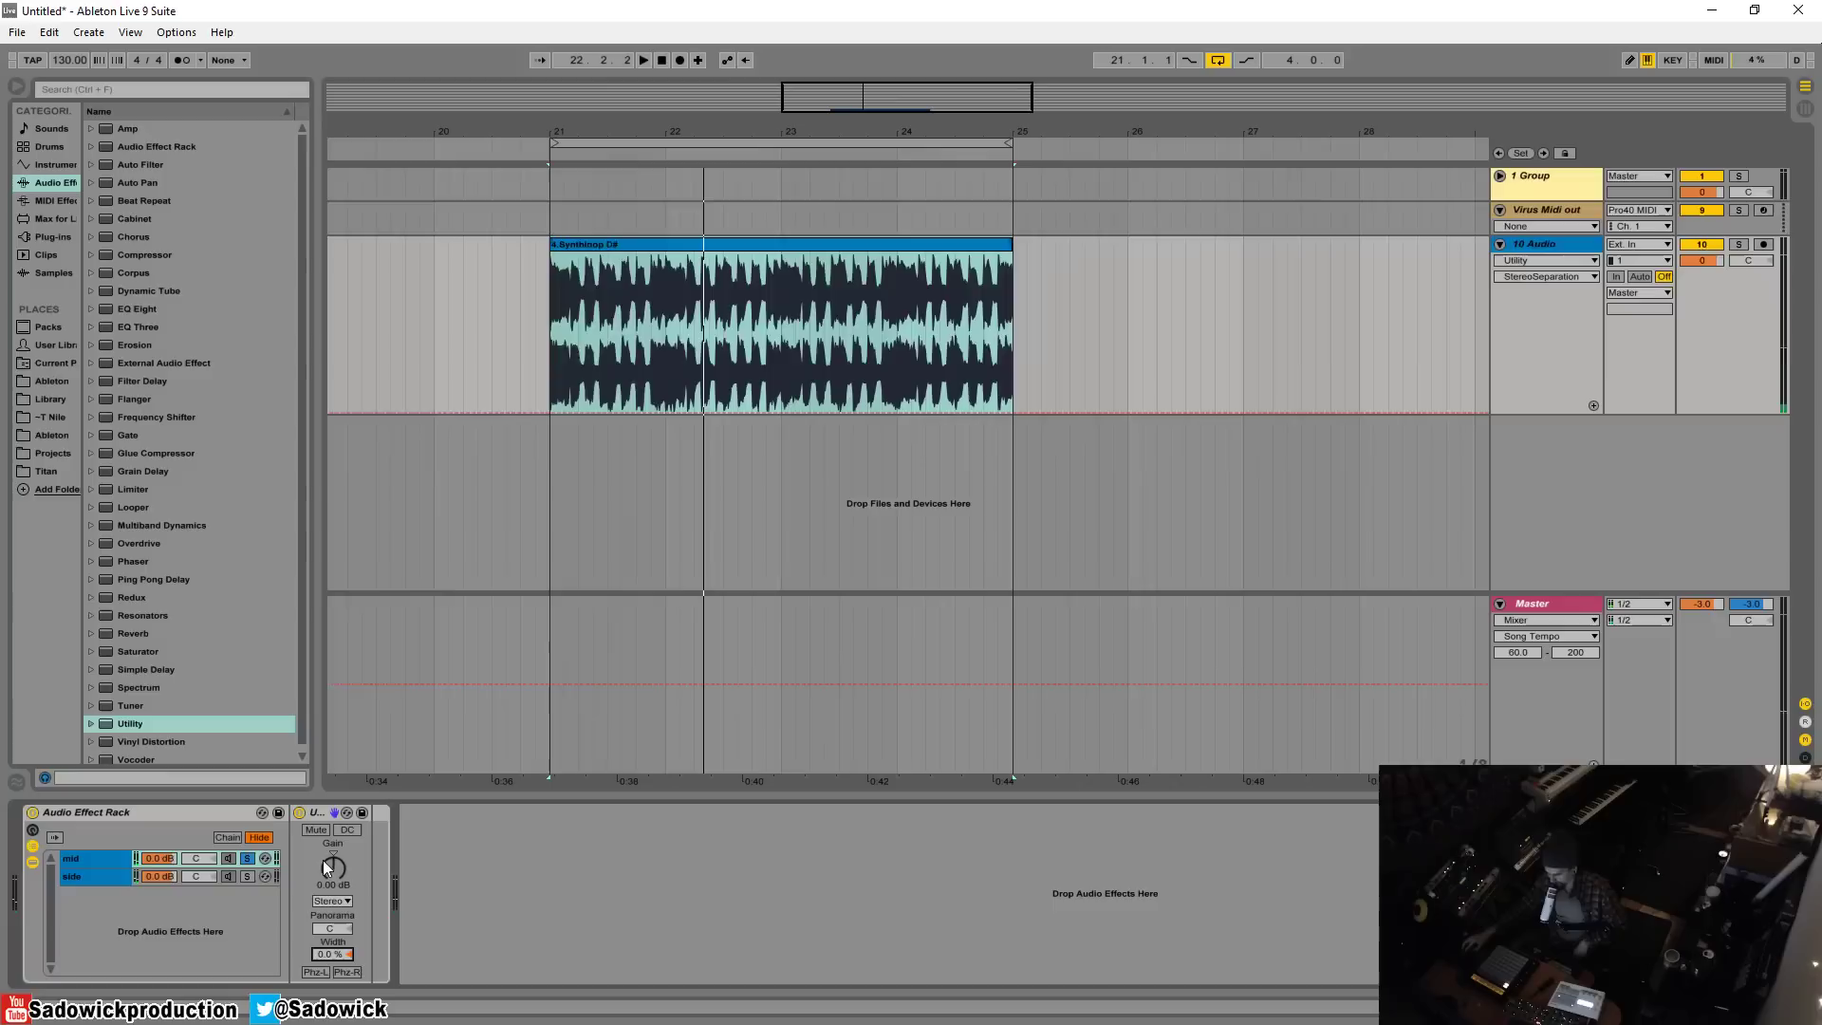
Set the side chain's Utility width to 200% with that chain soloed, and clear its solo
click(246, 878)
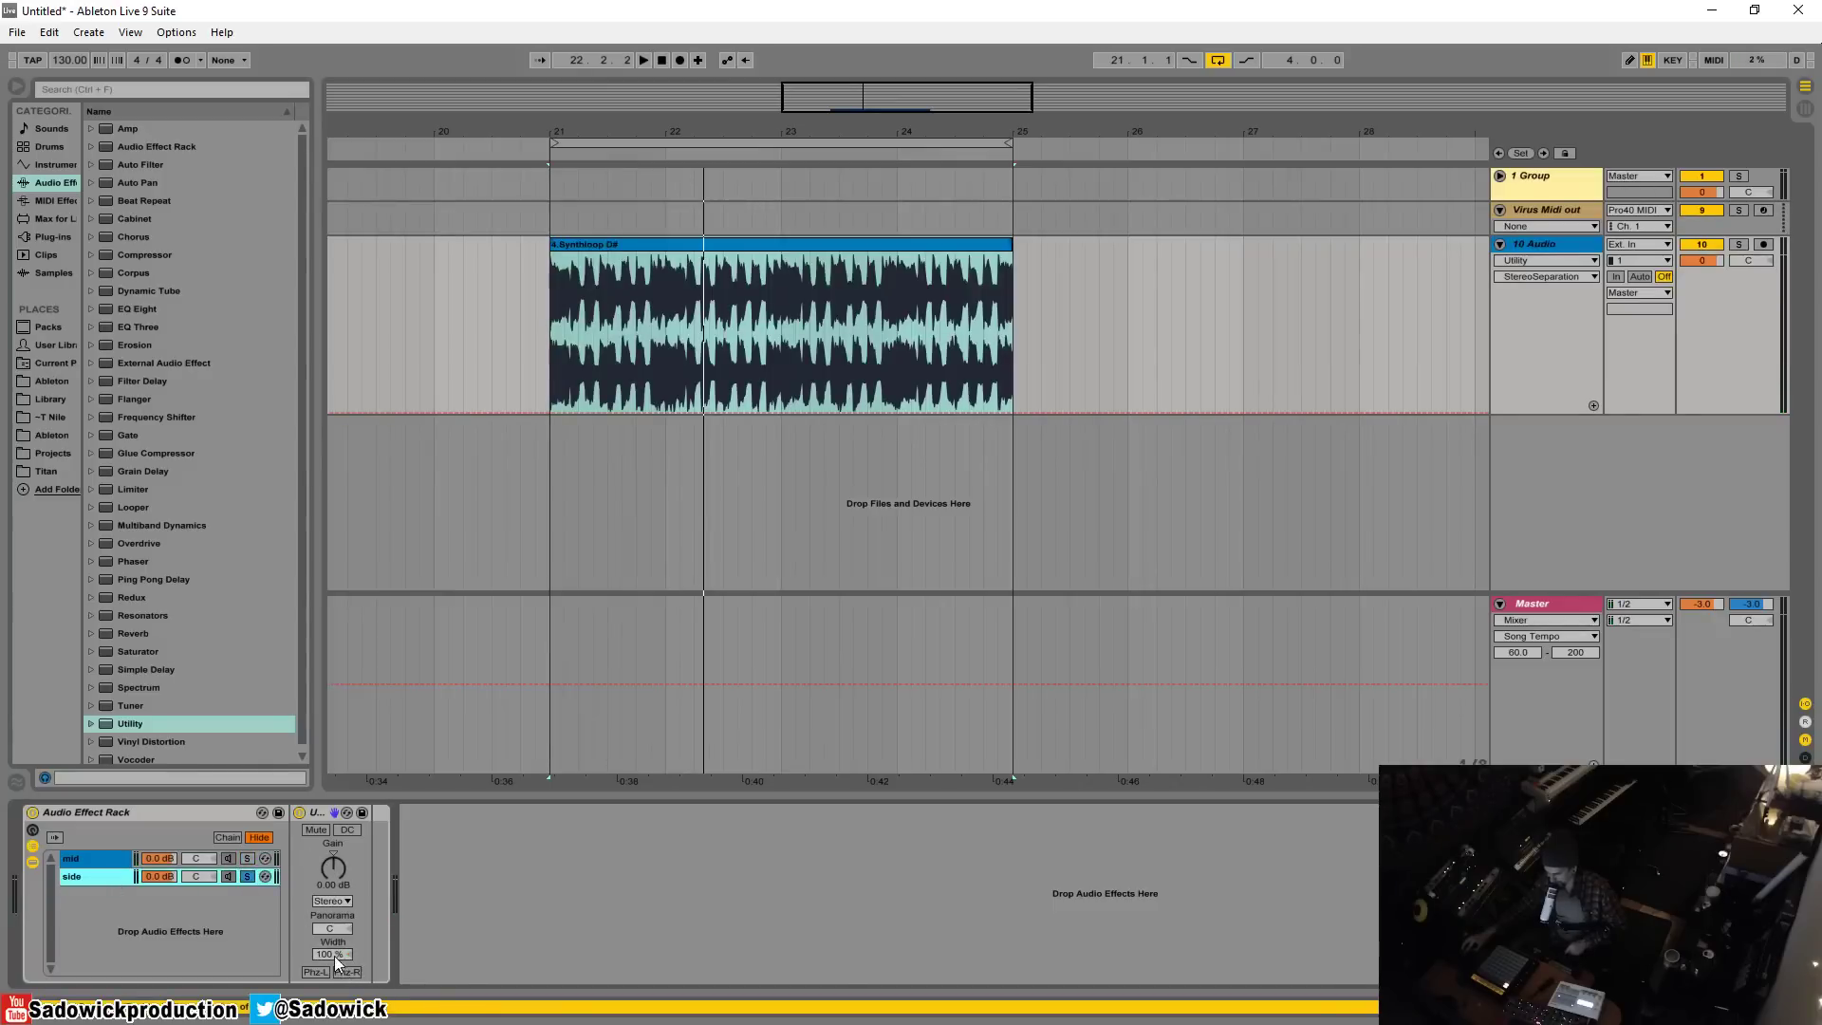
drag(330, 954, 330, 860)
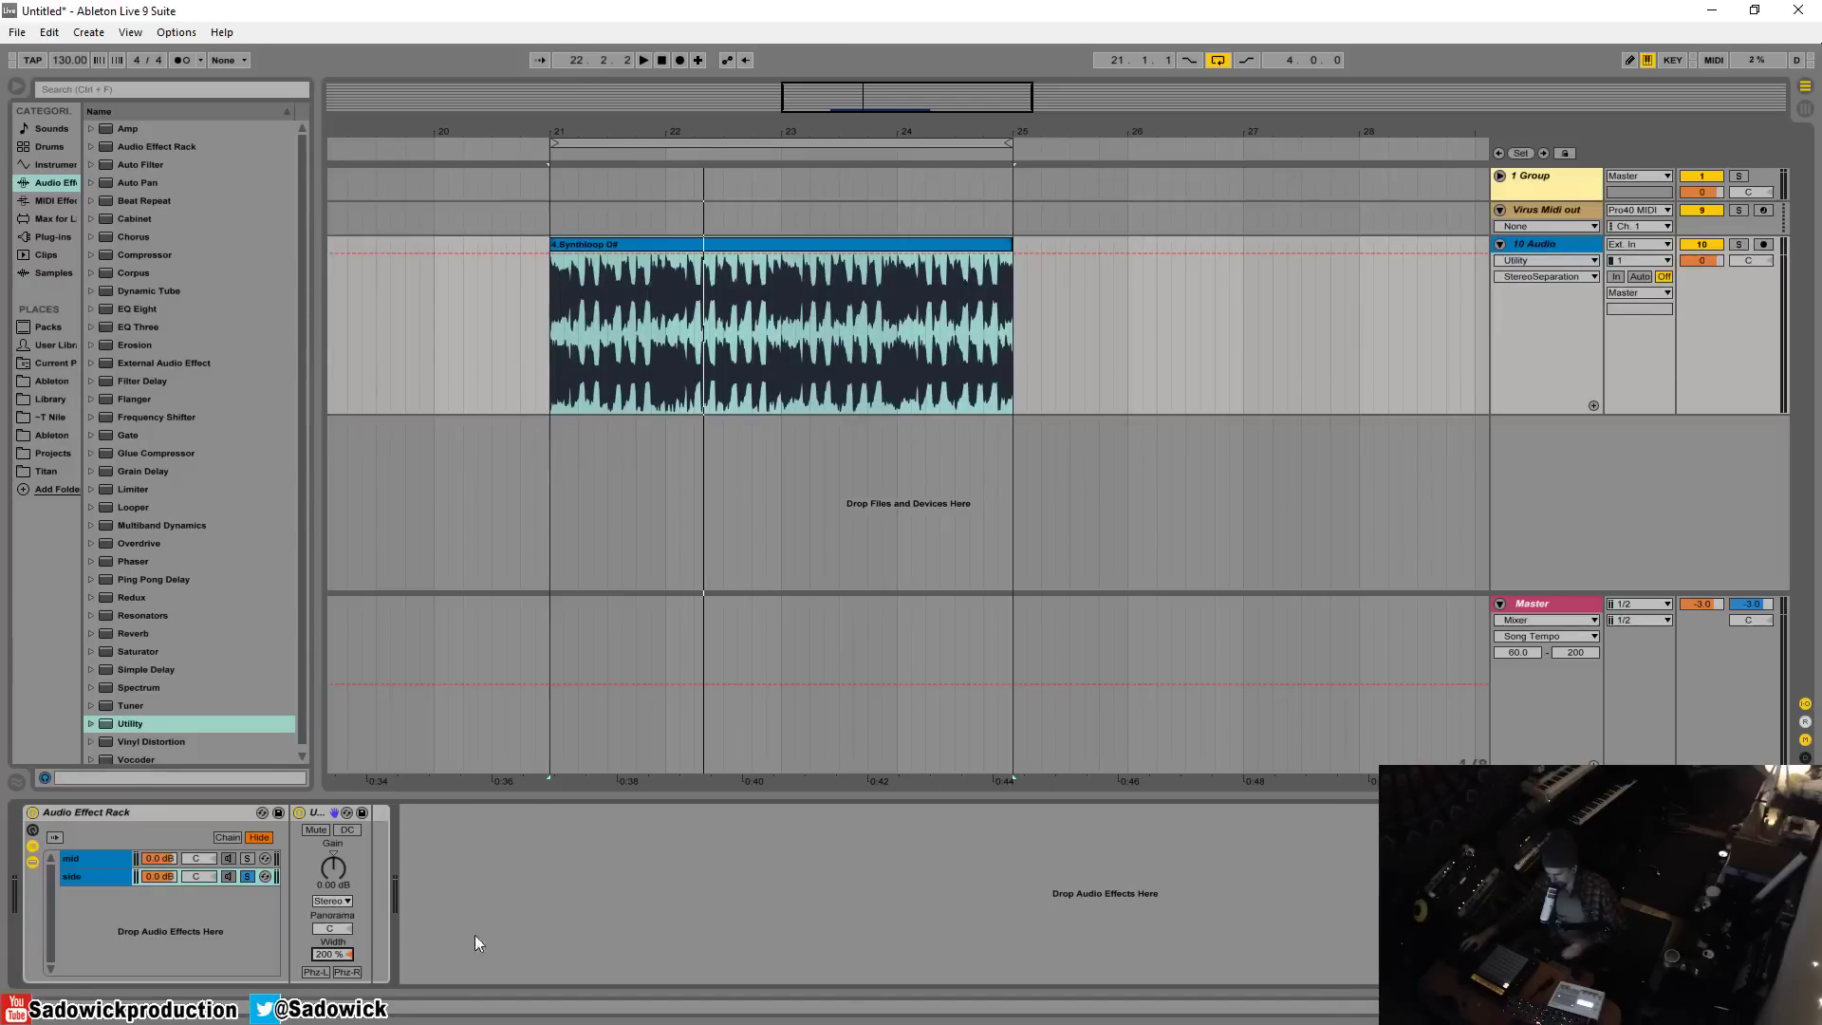
click(247, 876)
click(89, 857)
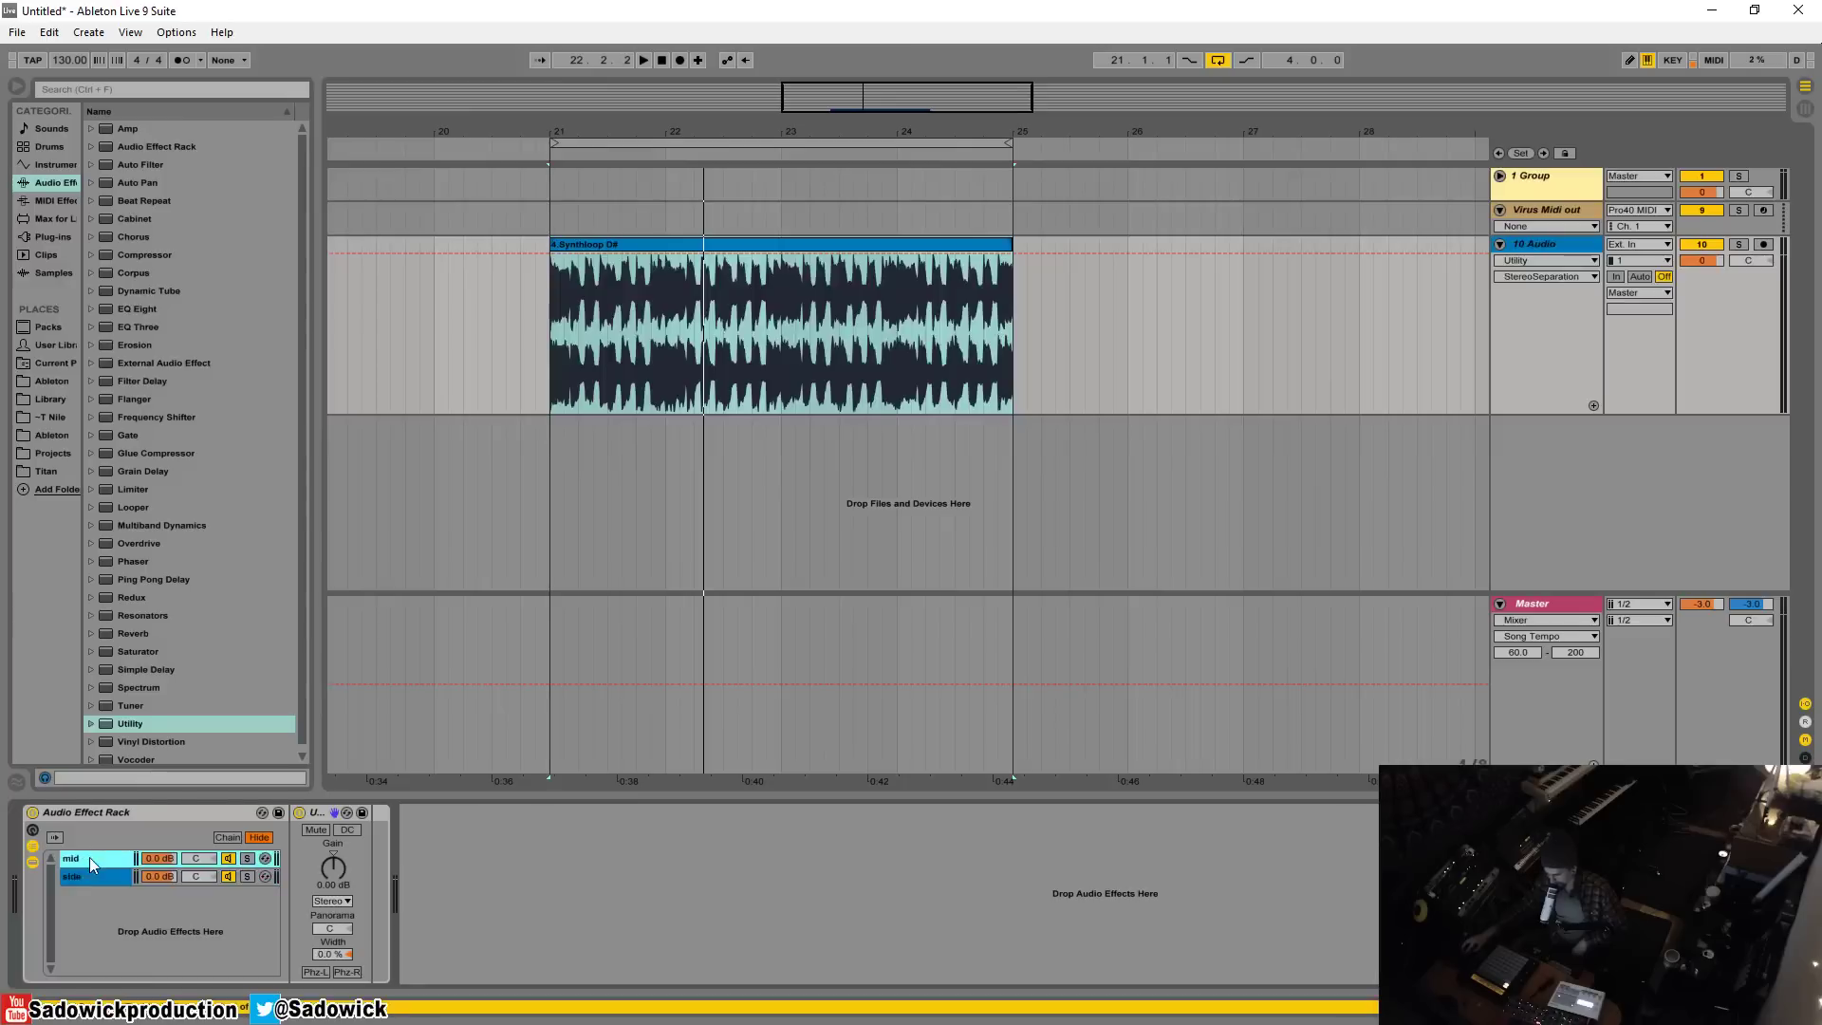
click(93, 875)
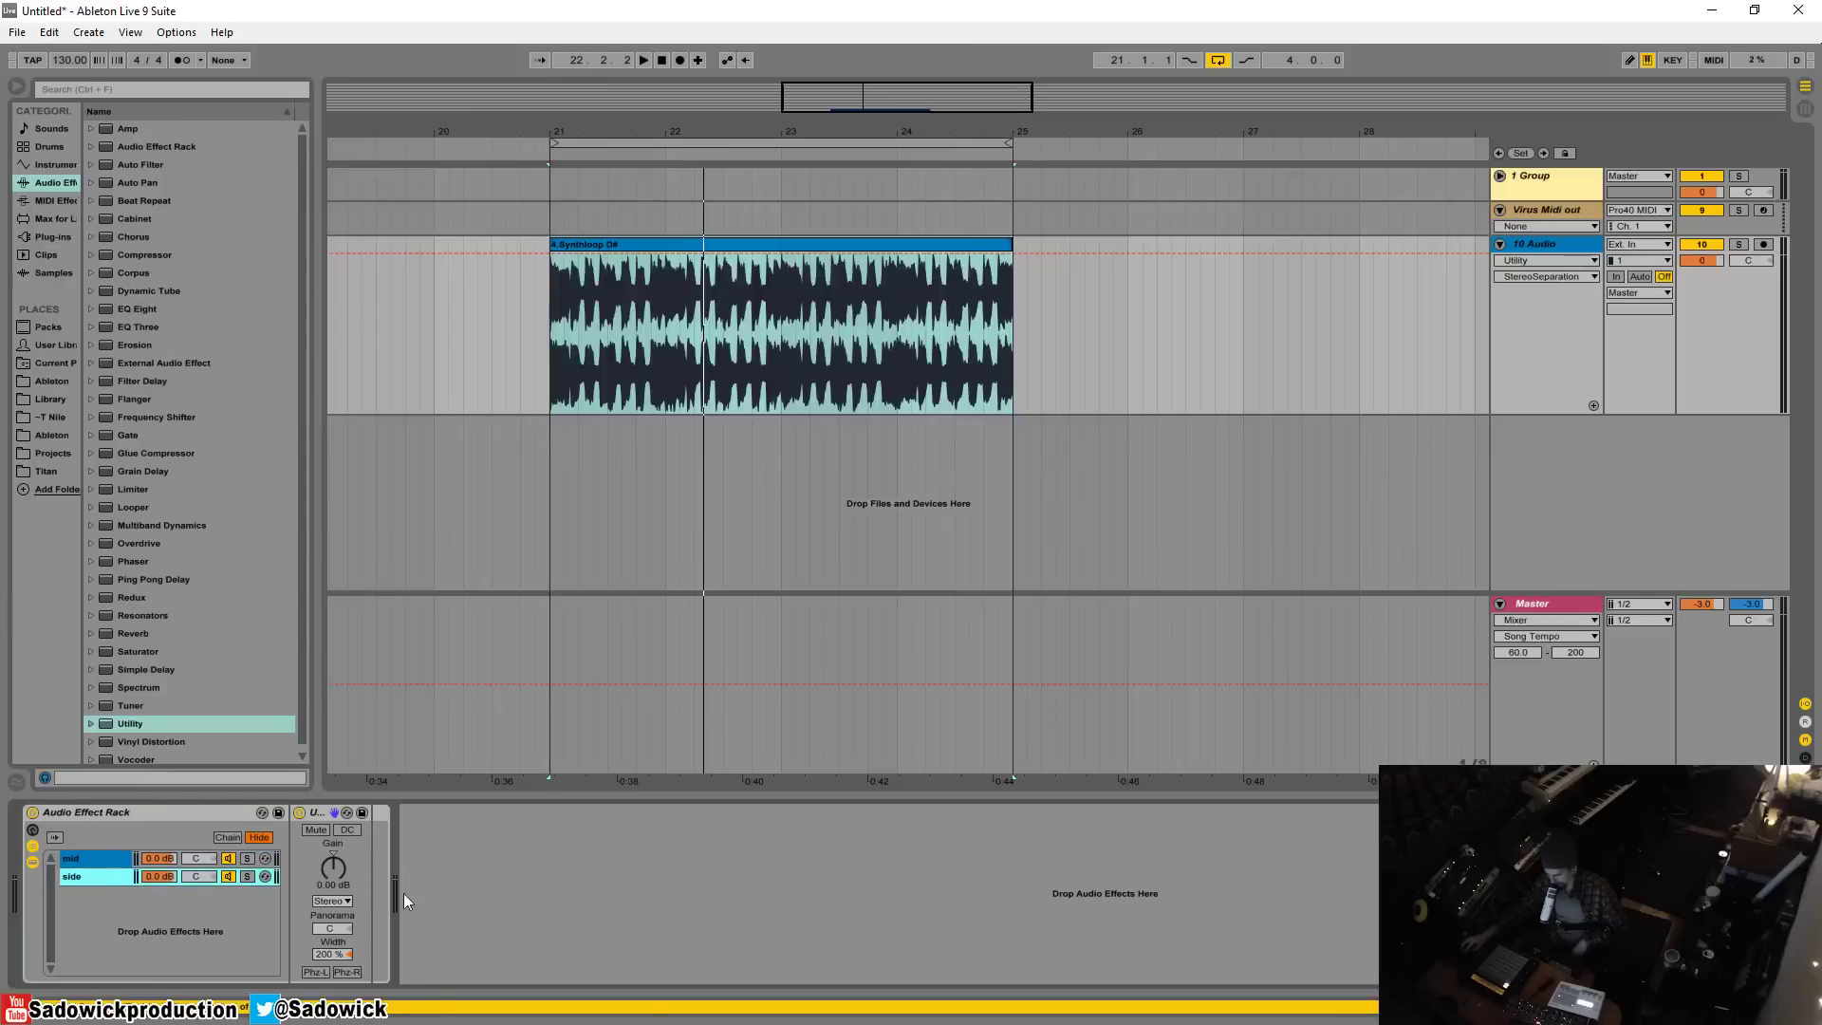
click(463, 877)
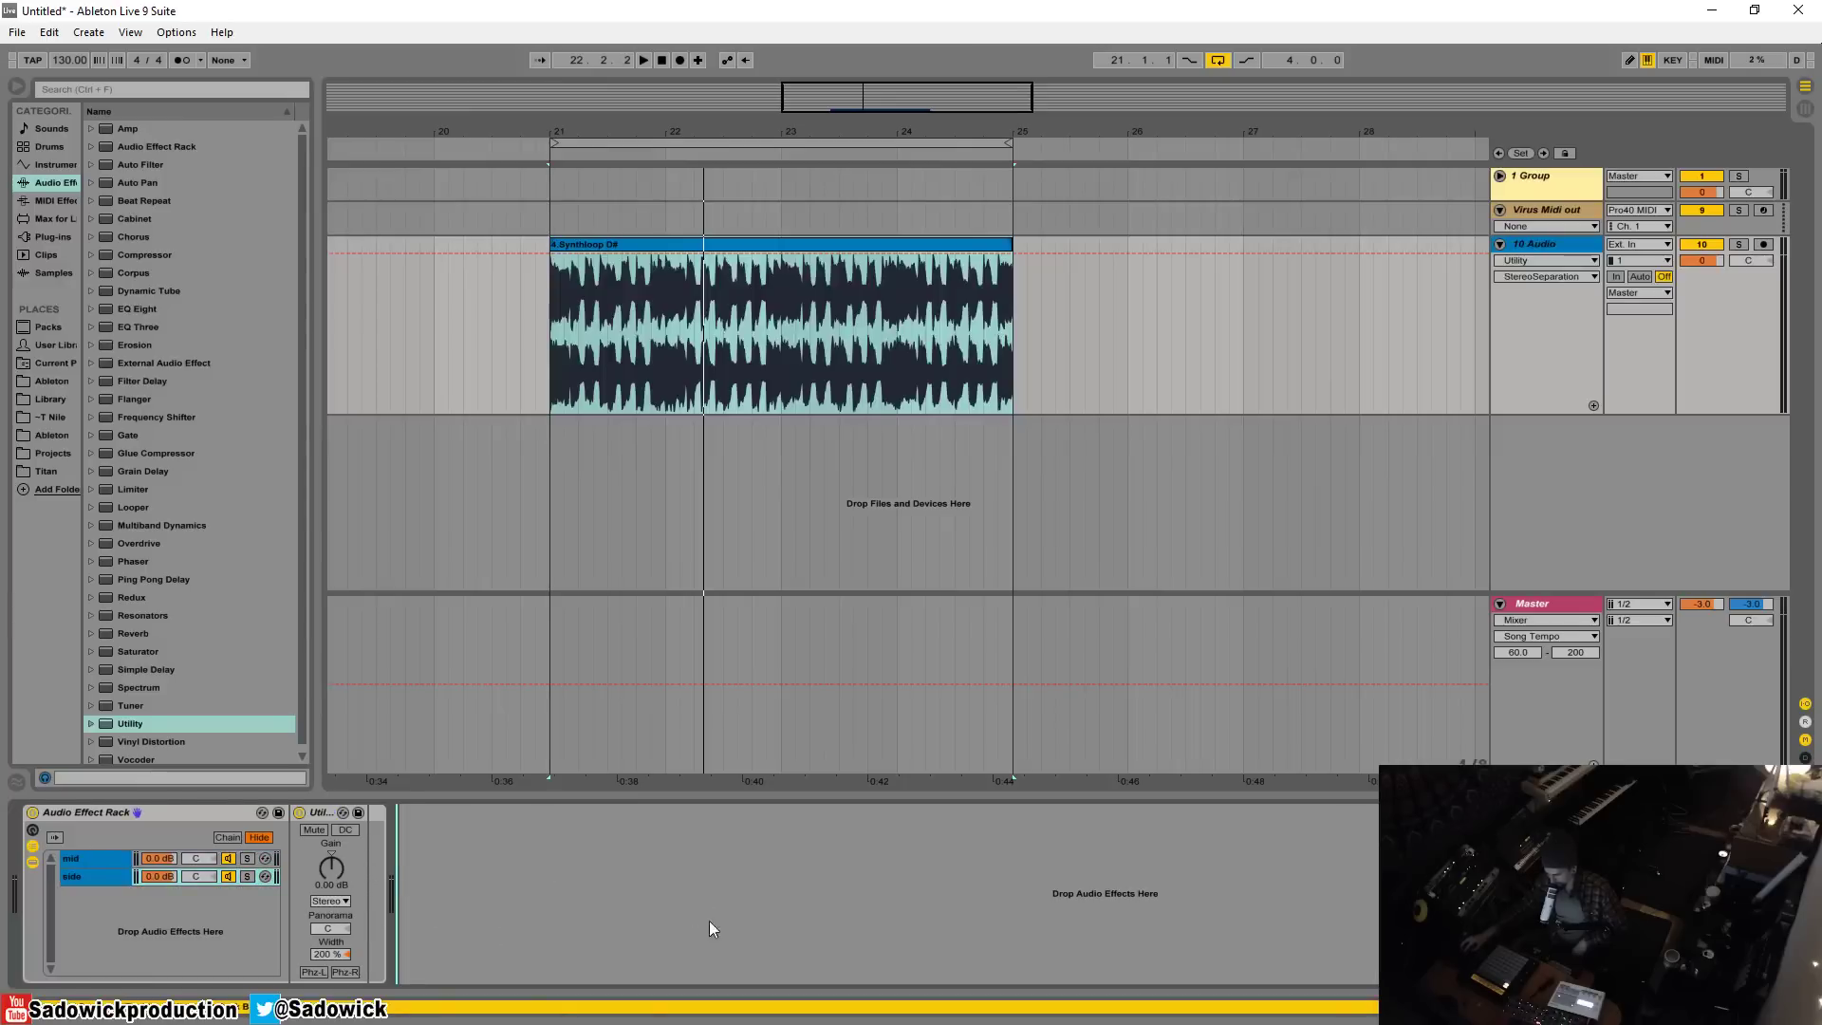
Play the loop and compare it with the Audio Effect Rack enabled and bypassed
click(32, 814)
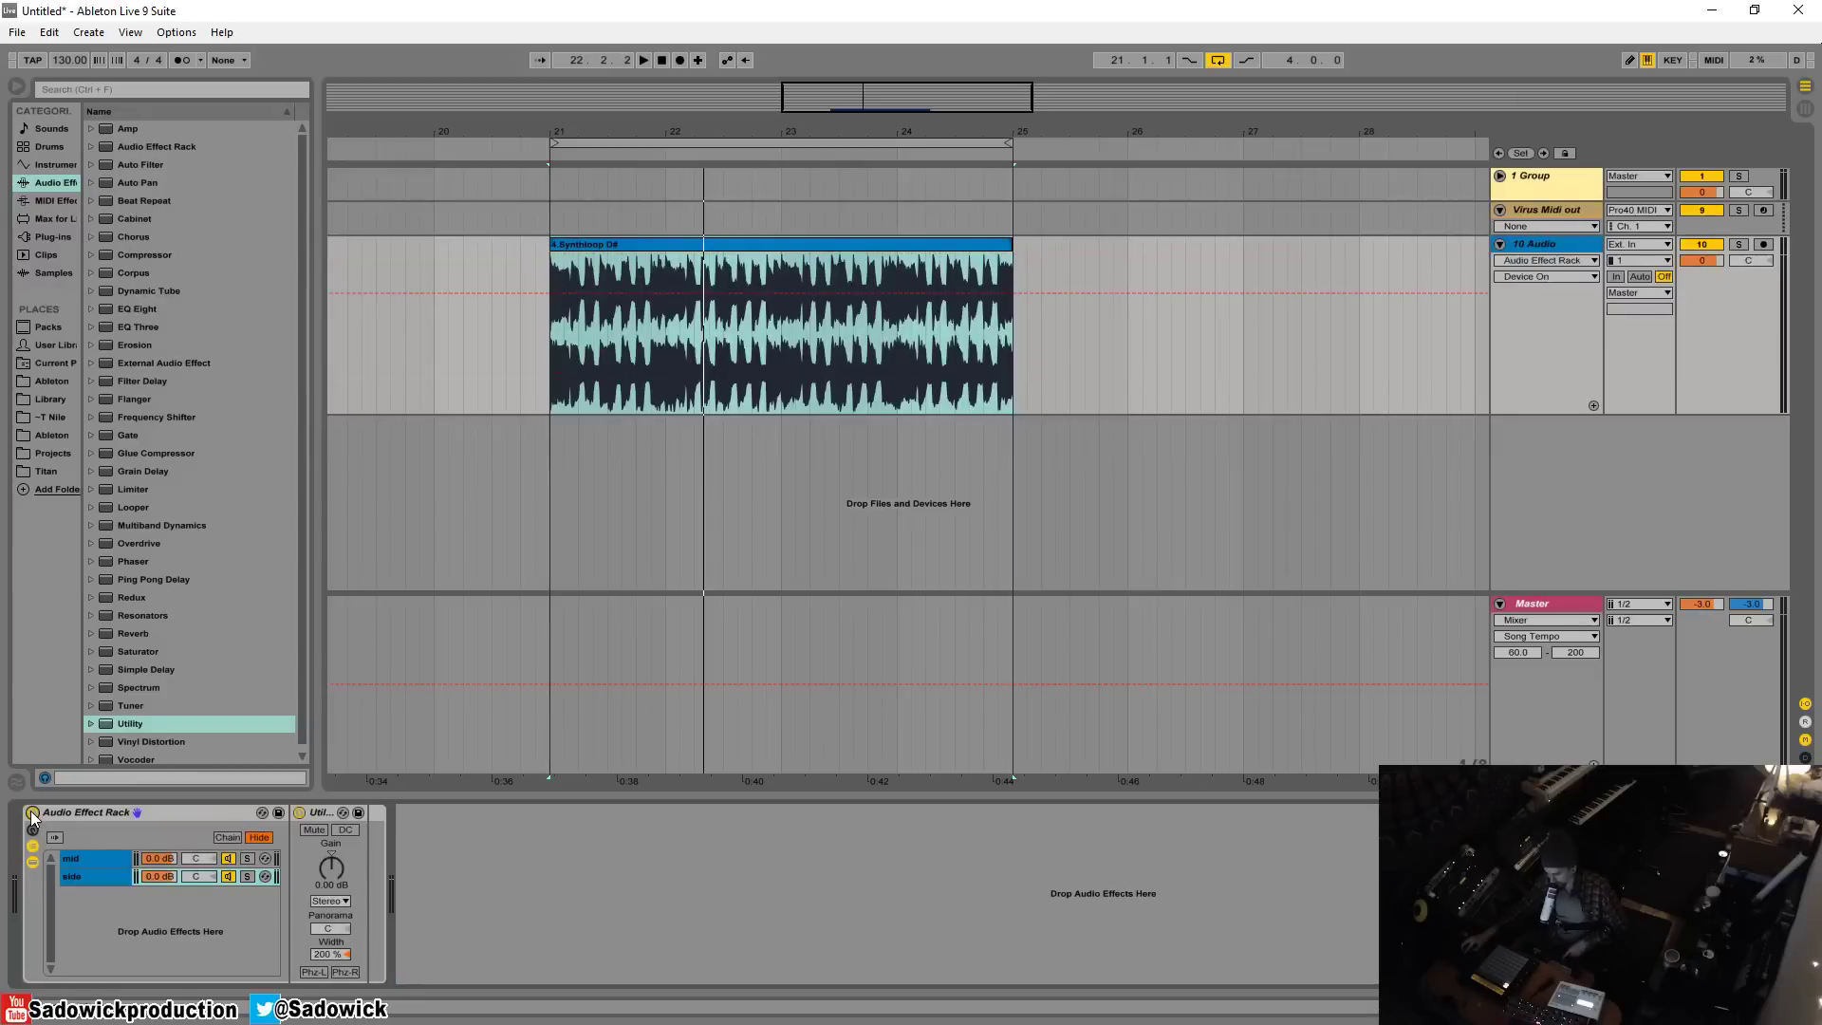
click(31, 814)
key(space)
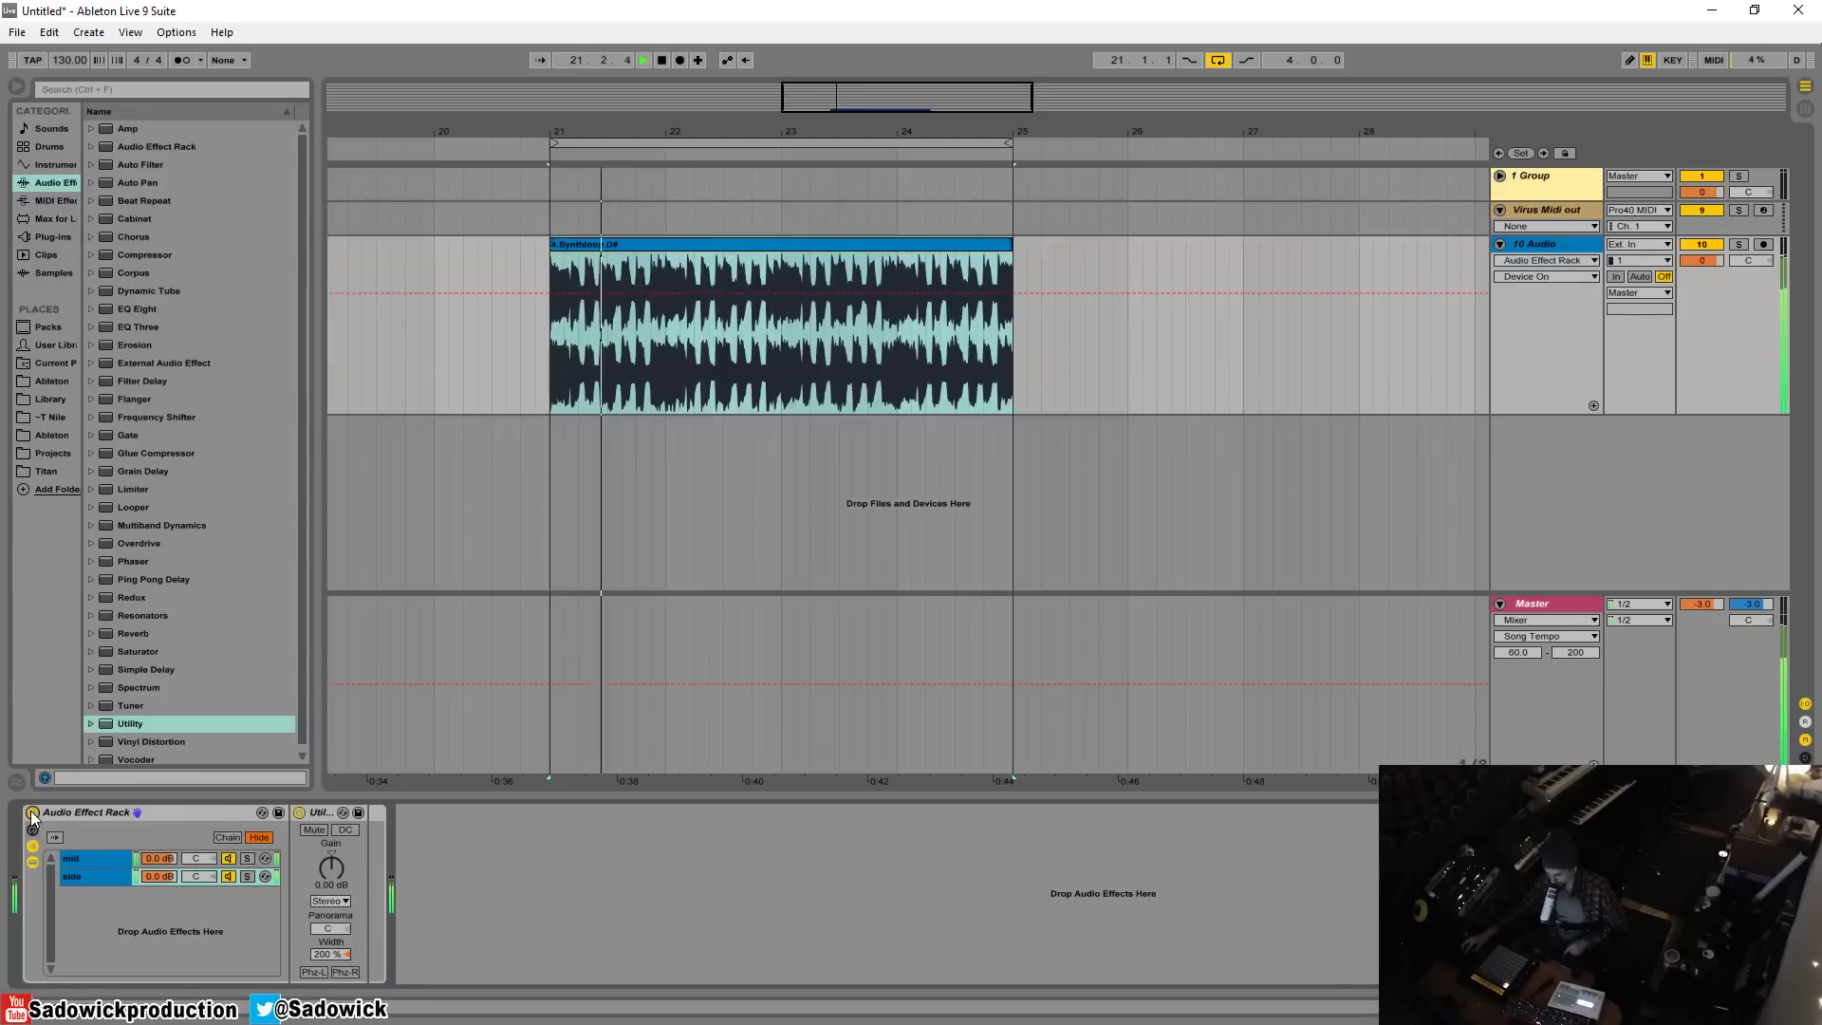
click(31, 815)
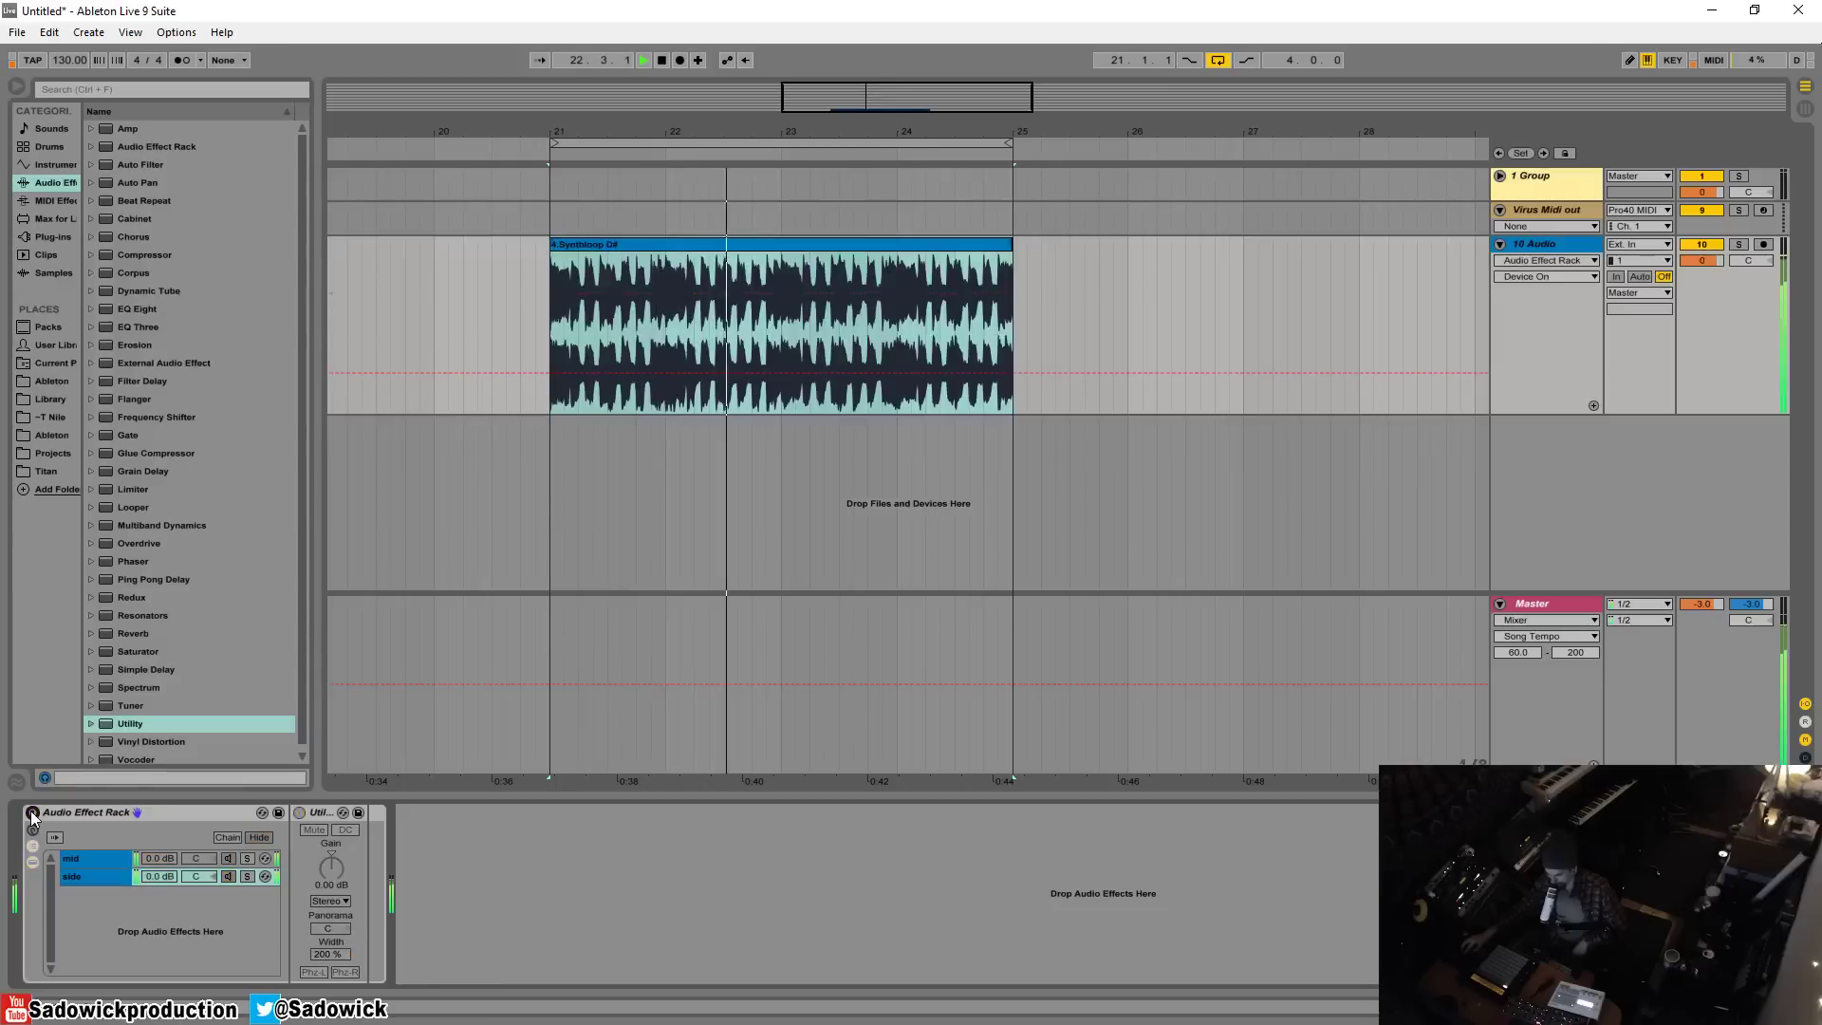
Audition the side chain soloed on the loop, followed by the mid chain soloed
click(247, 876)
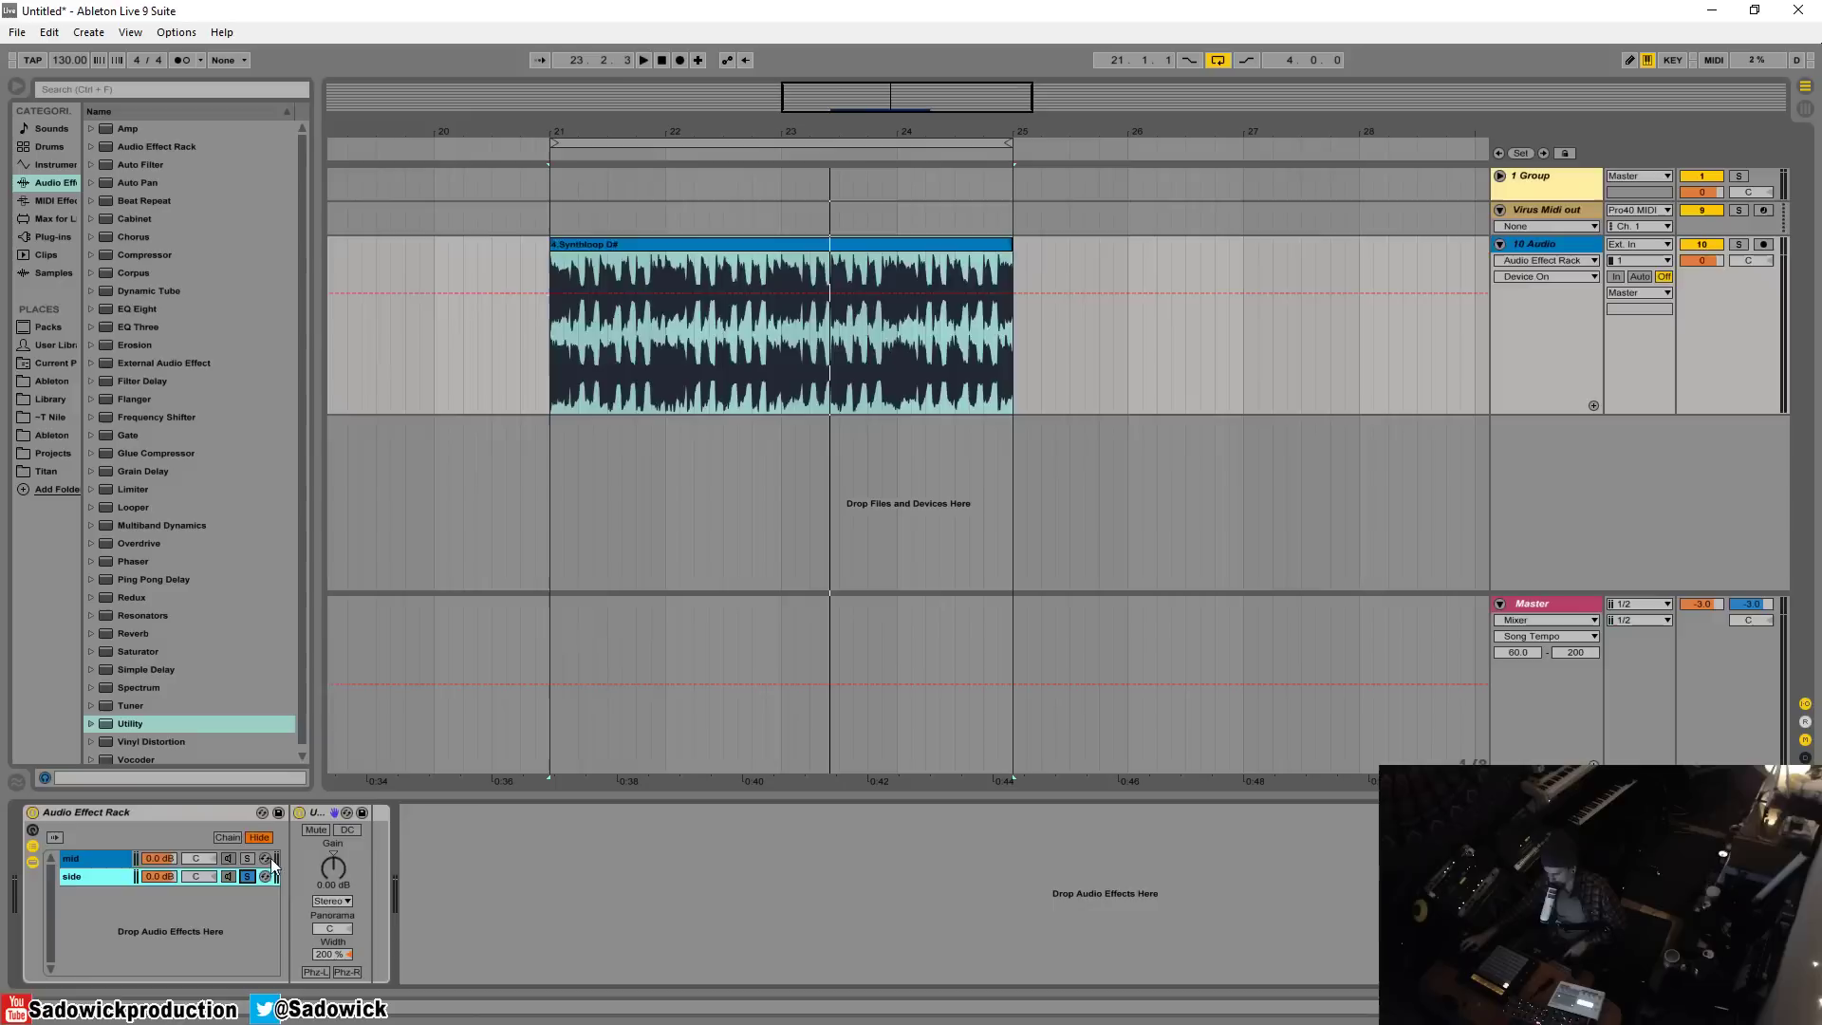
key(space)
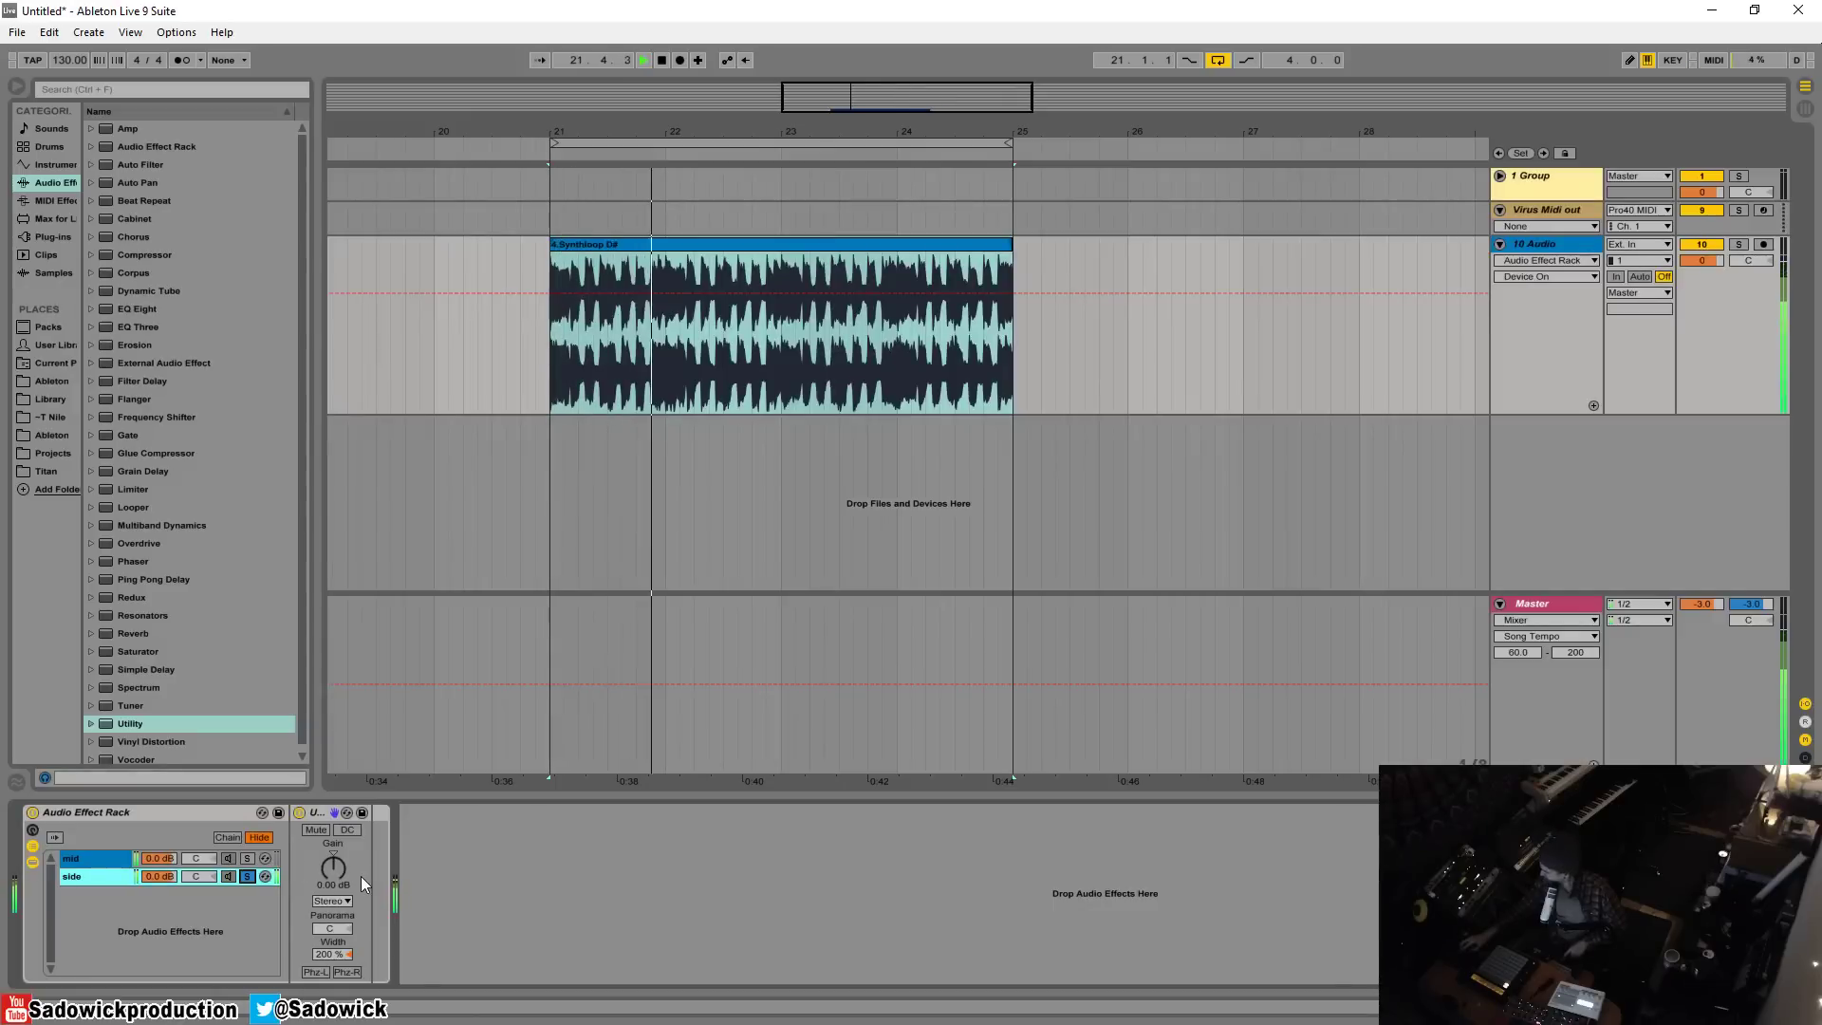
key(space)
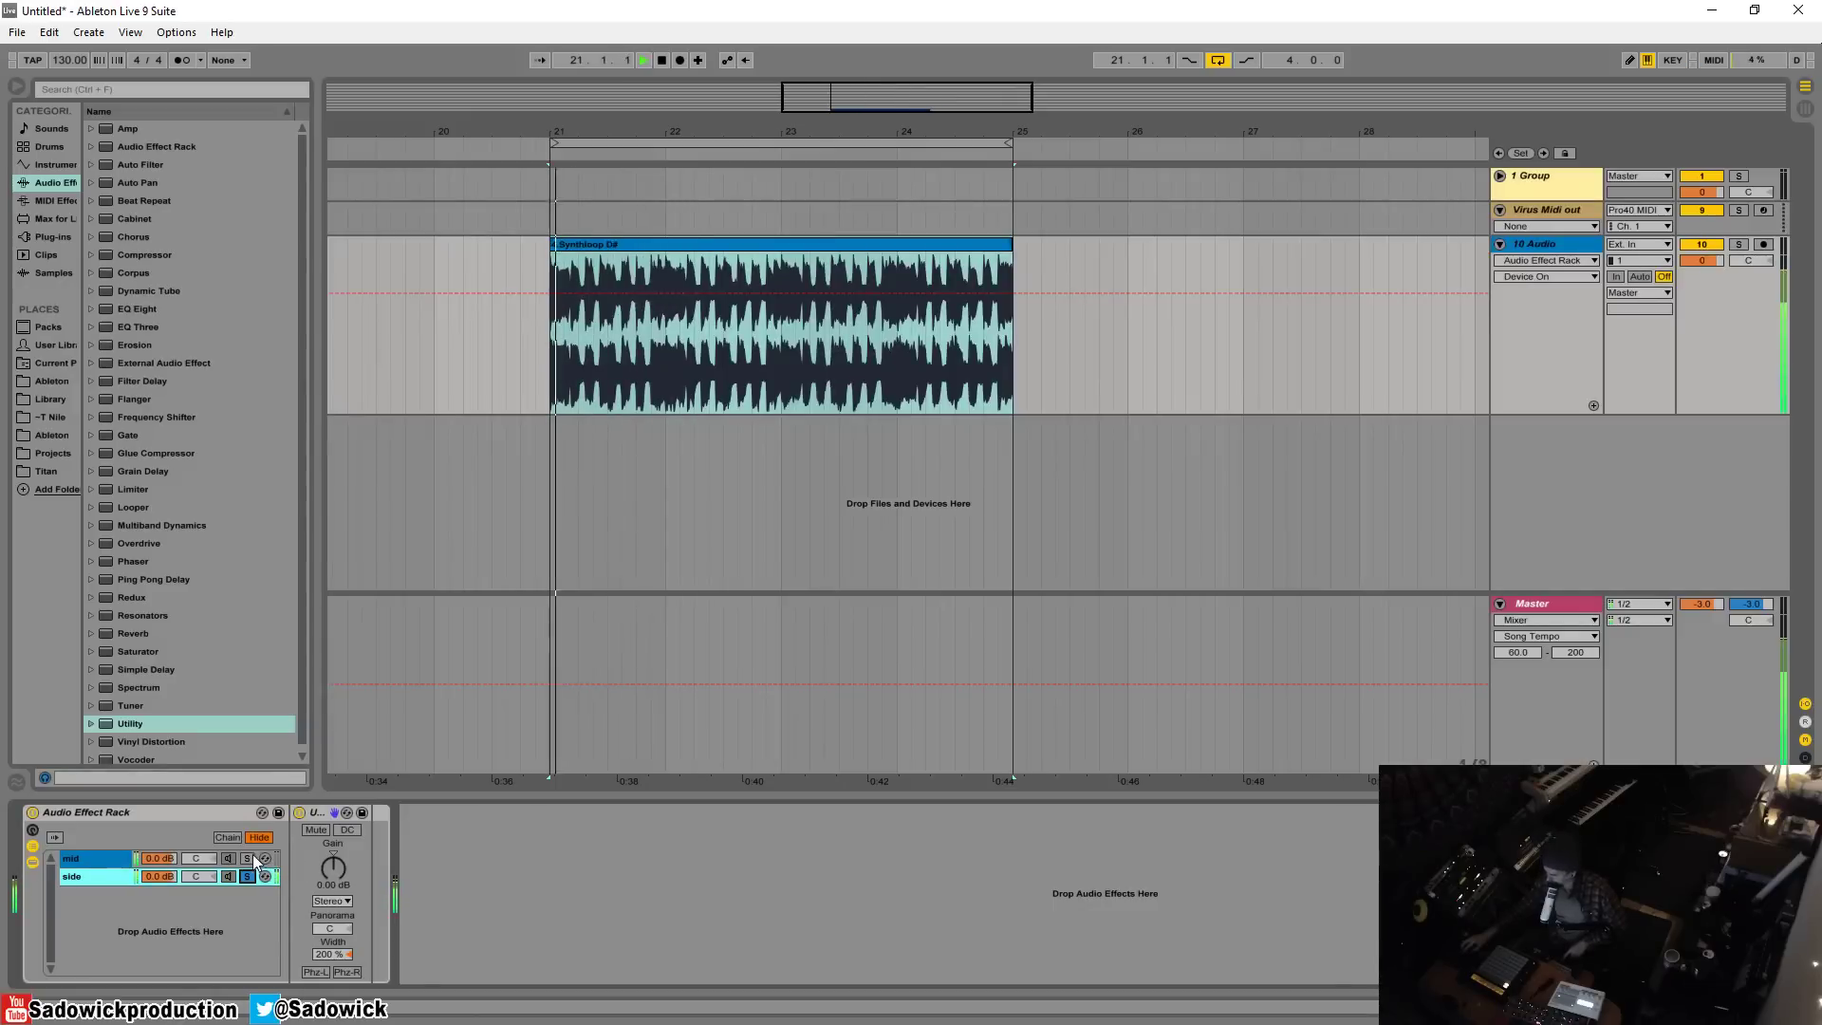
click(249, 858)
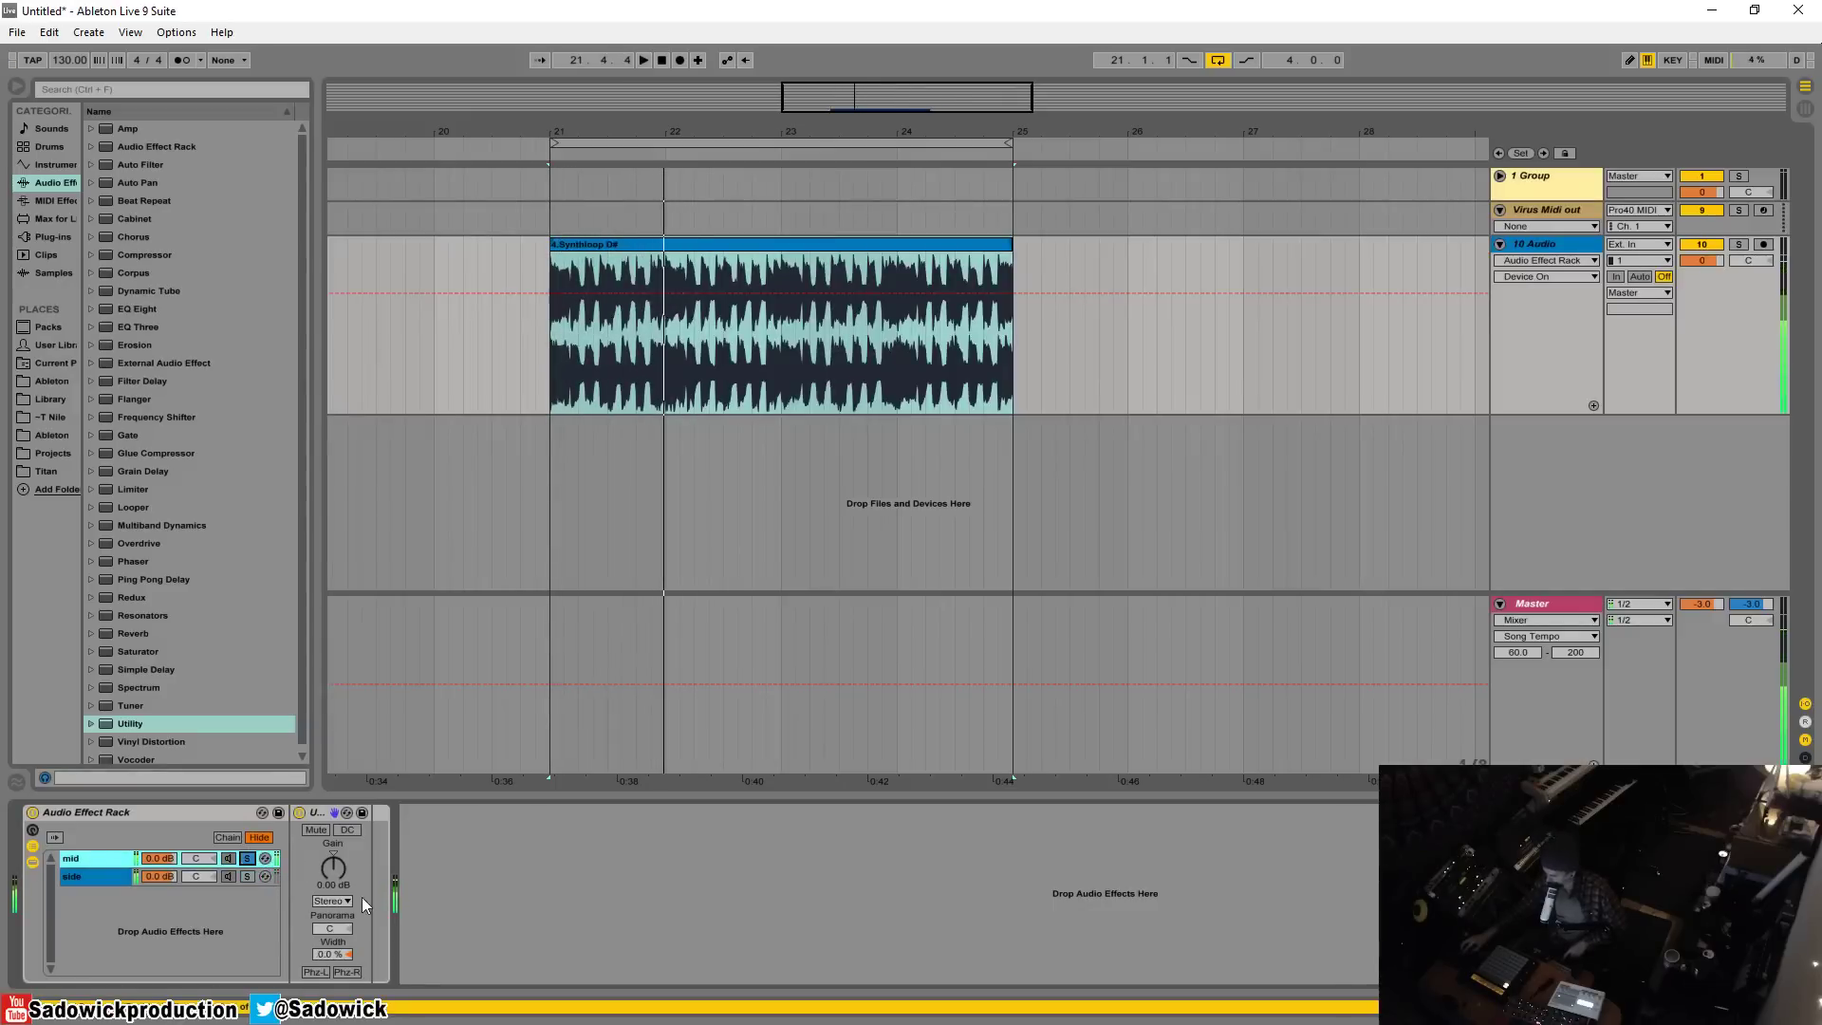
key(space)
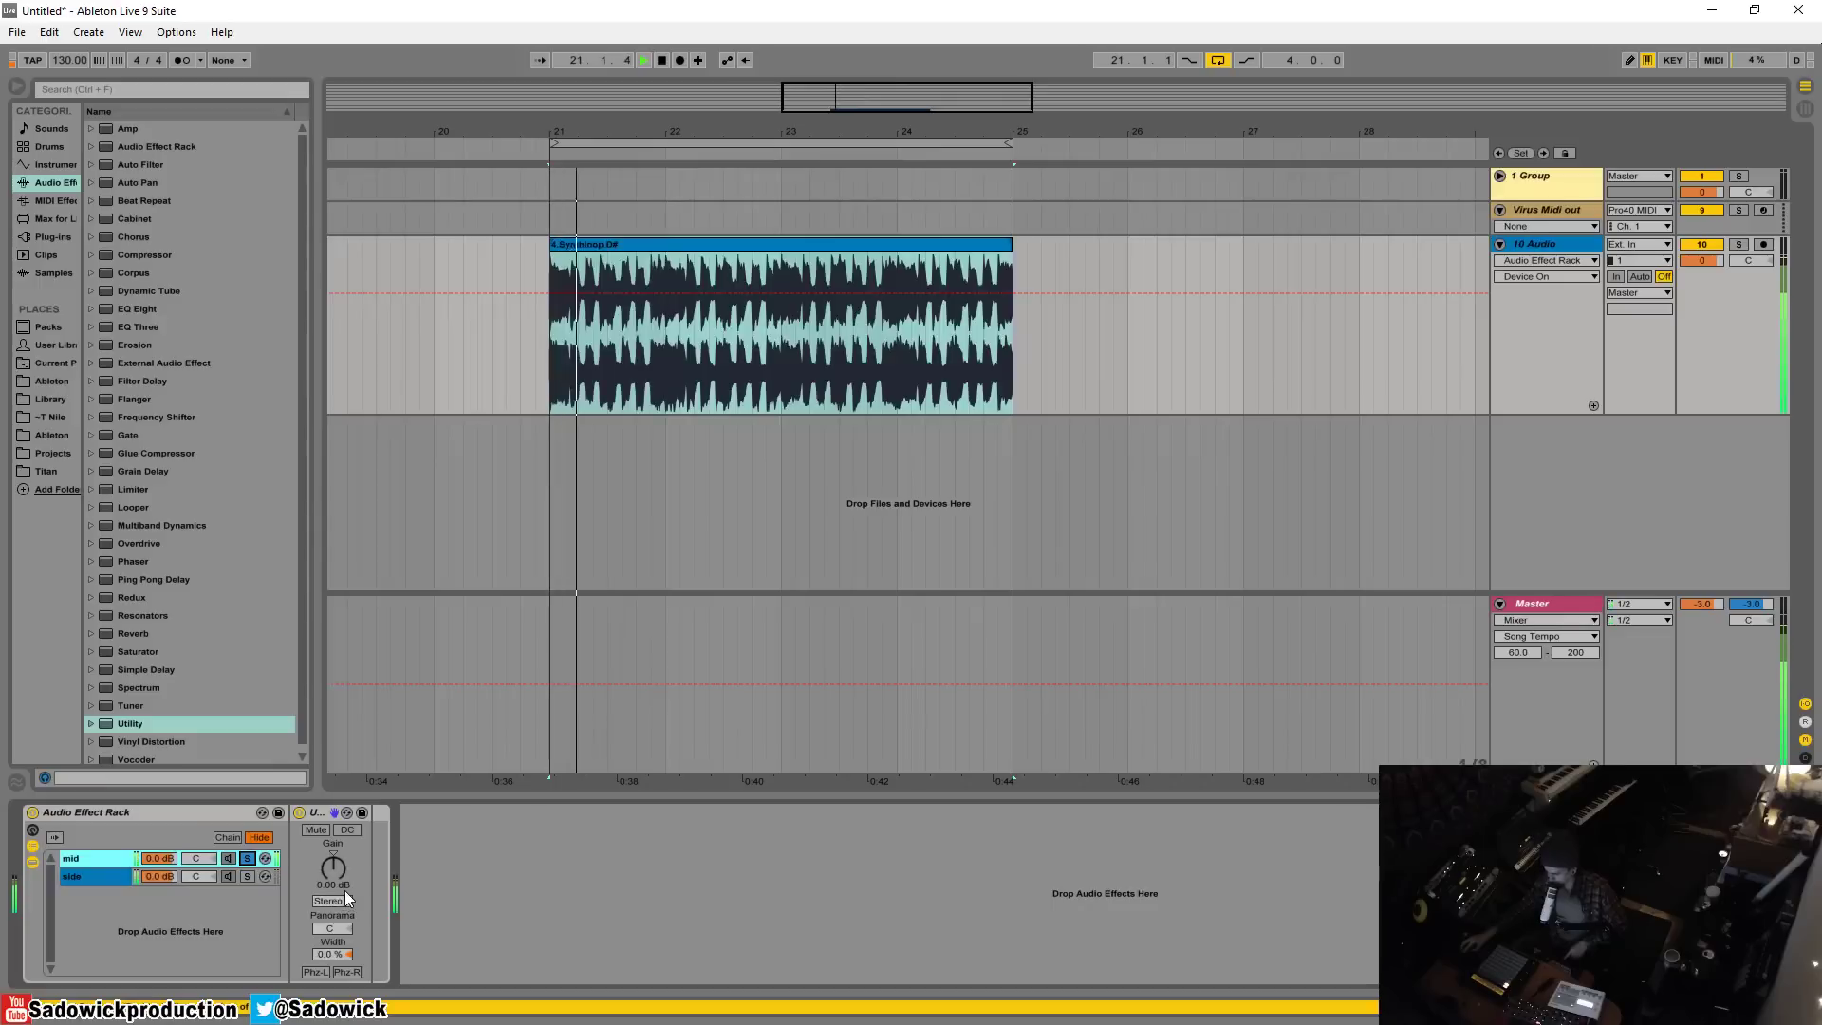
key(space)
Collapse the mid chain's Utility and add a Compressor after it in that chain
double_click(316, 818)
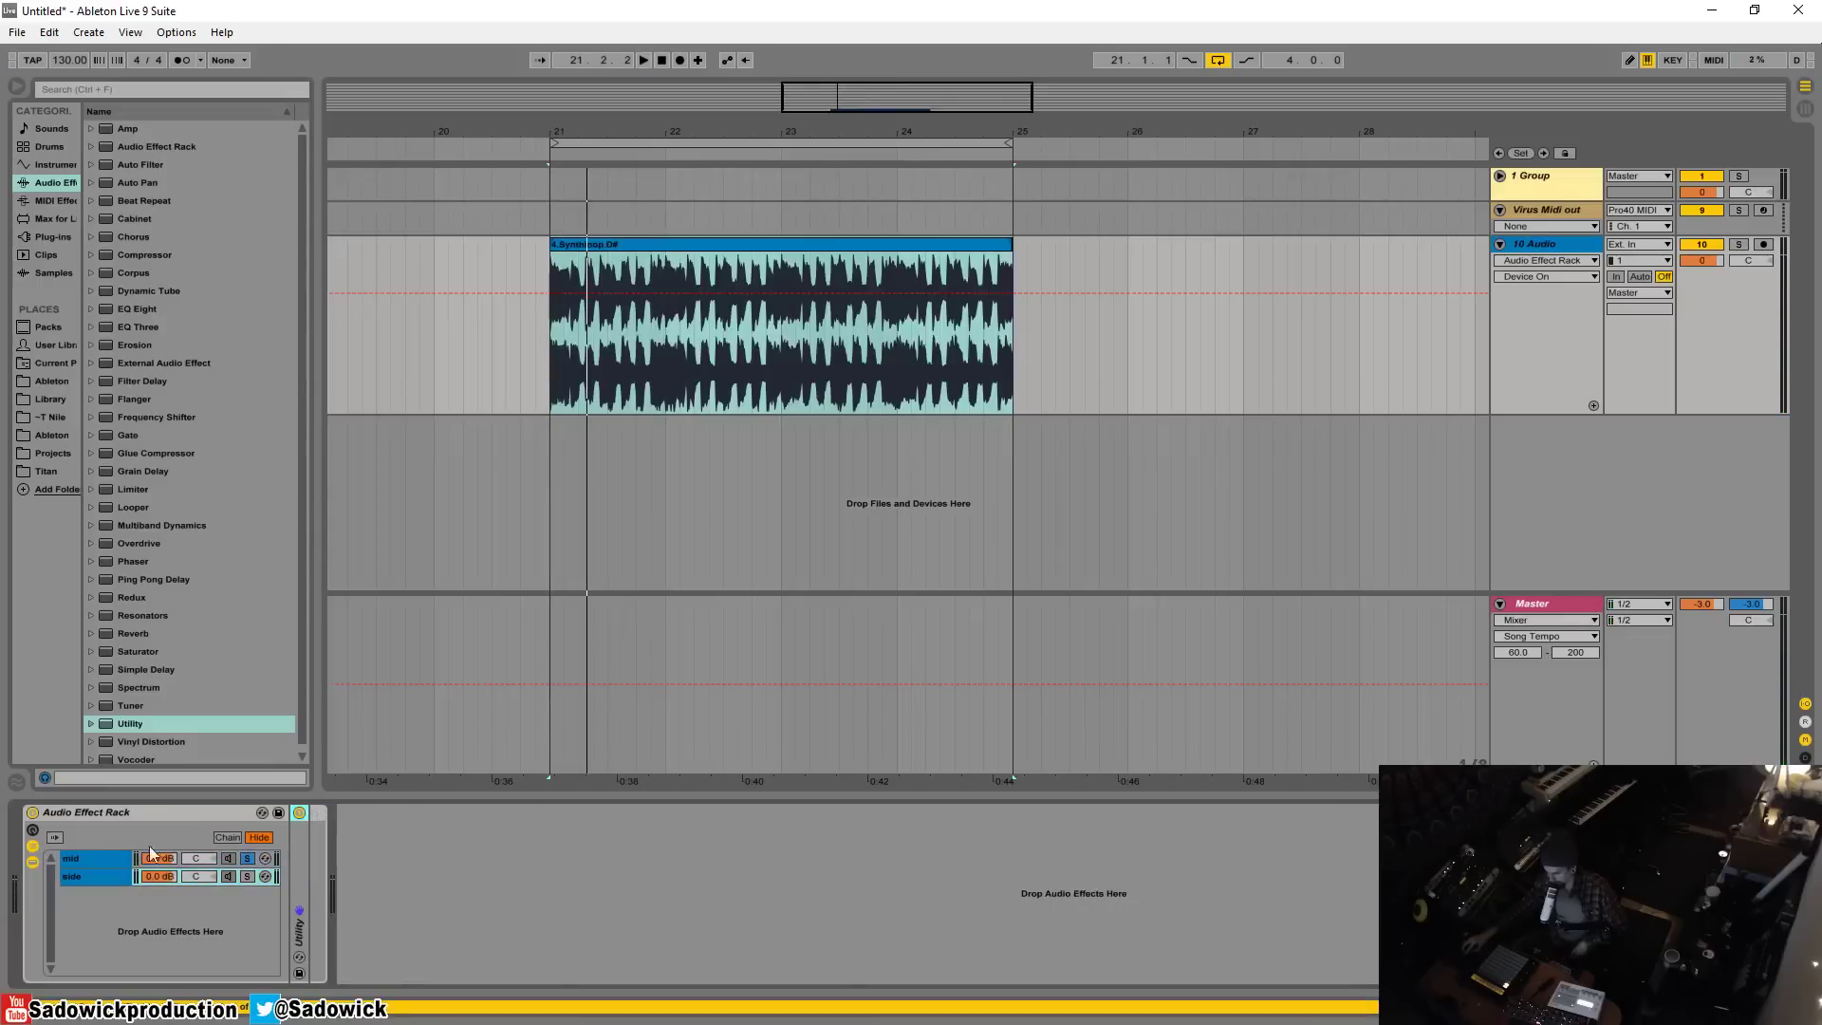
click(112, 857)
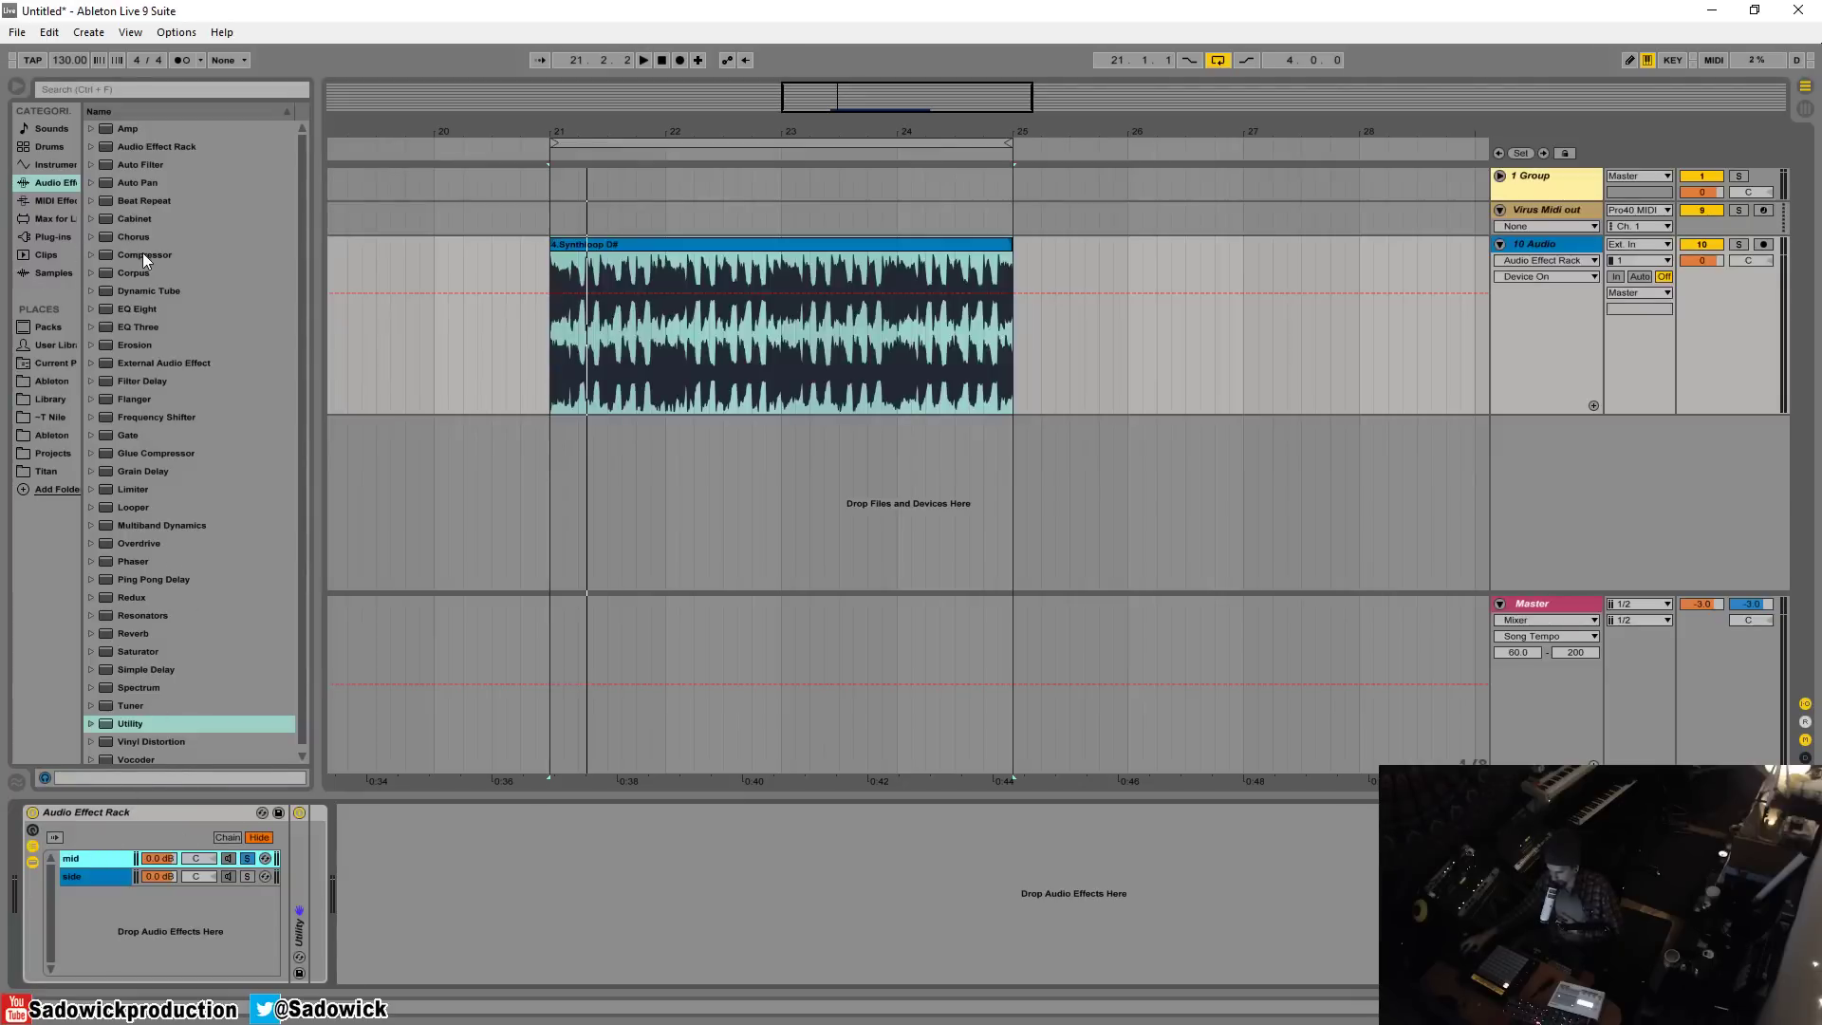
drag(143, 252, 116, 885)
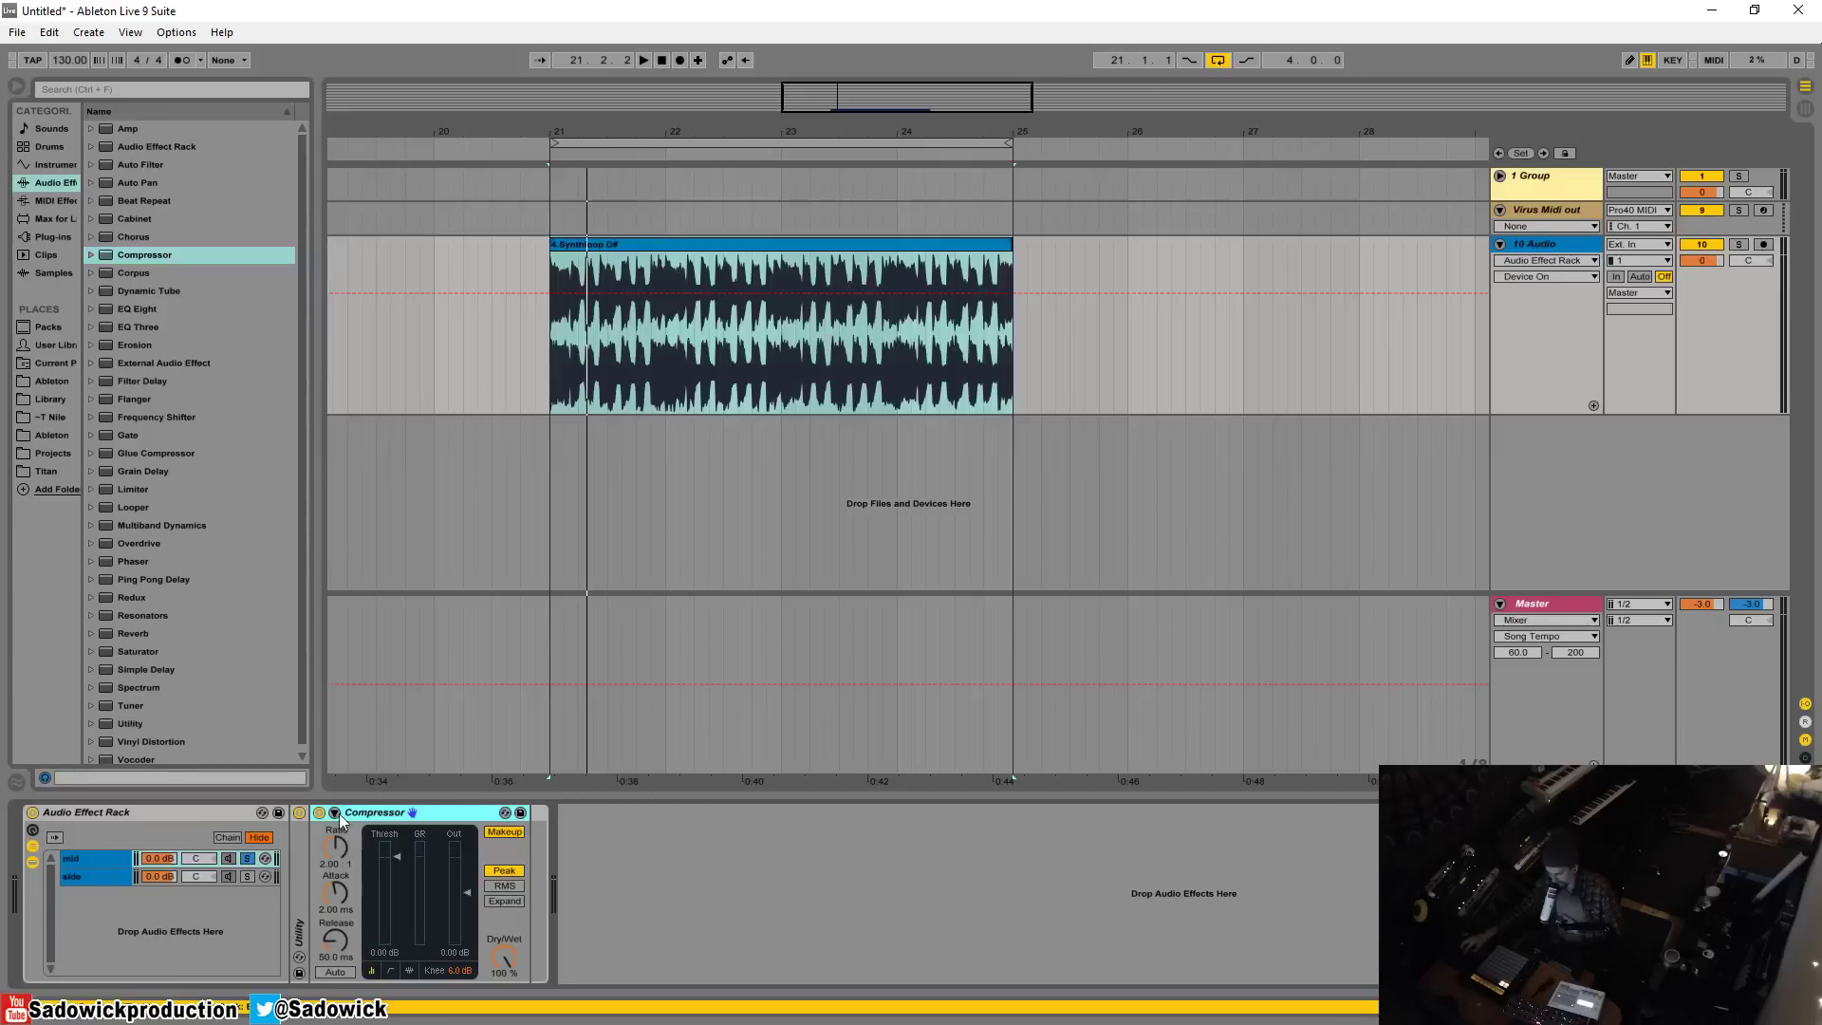
click(334, 813)
click(336, 813)
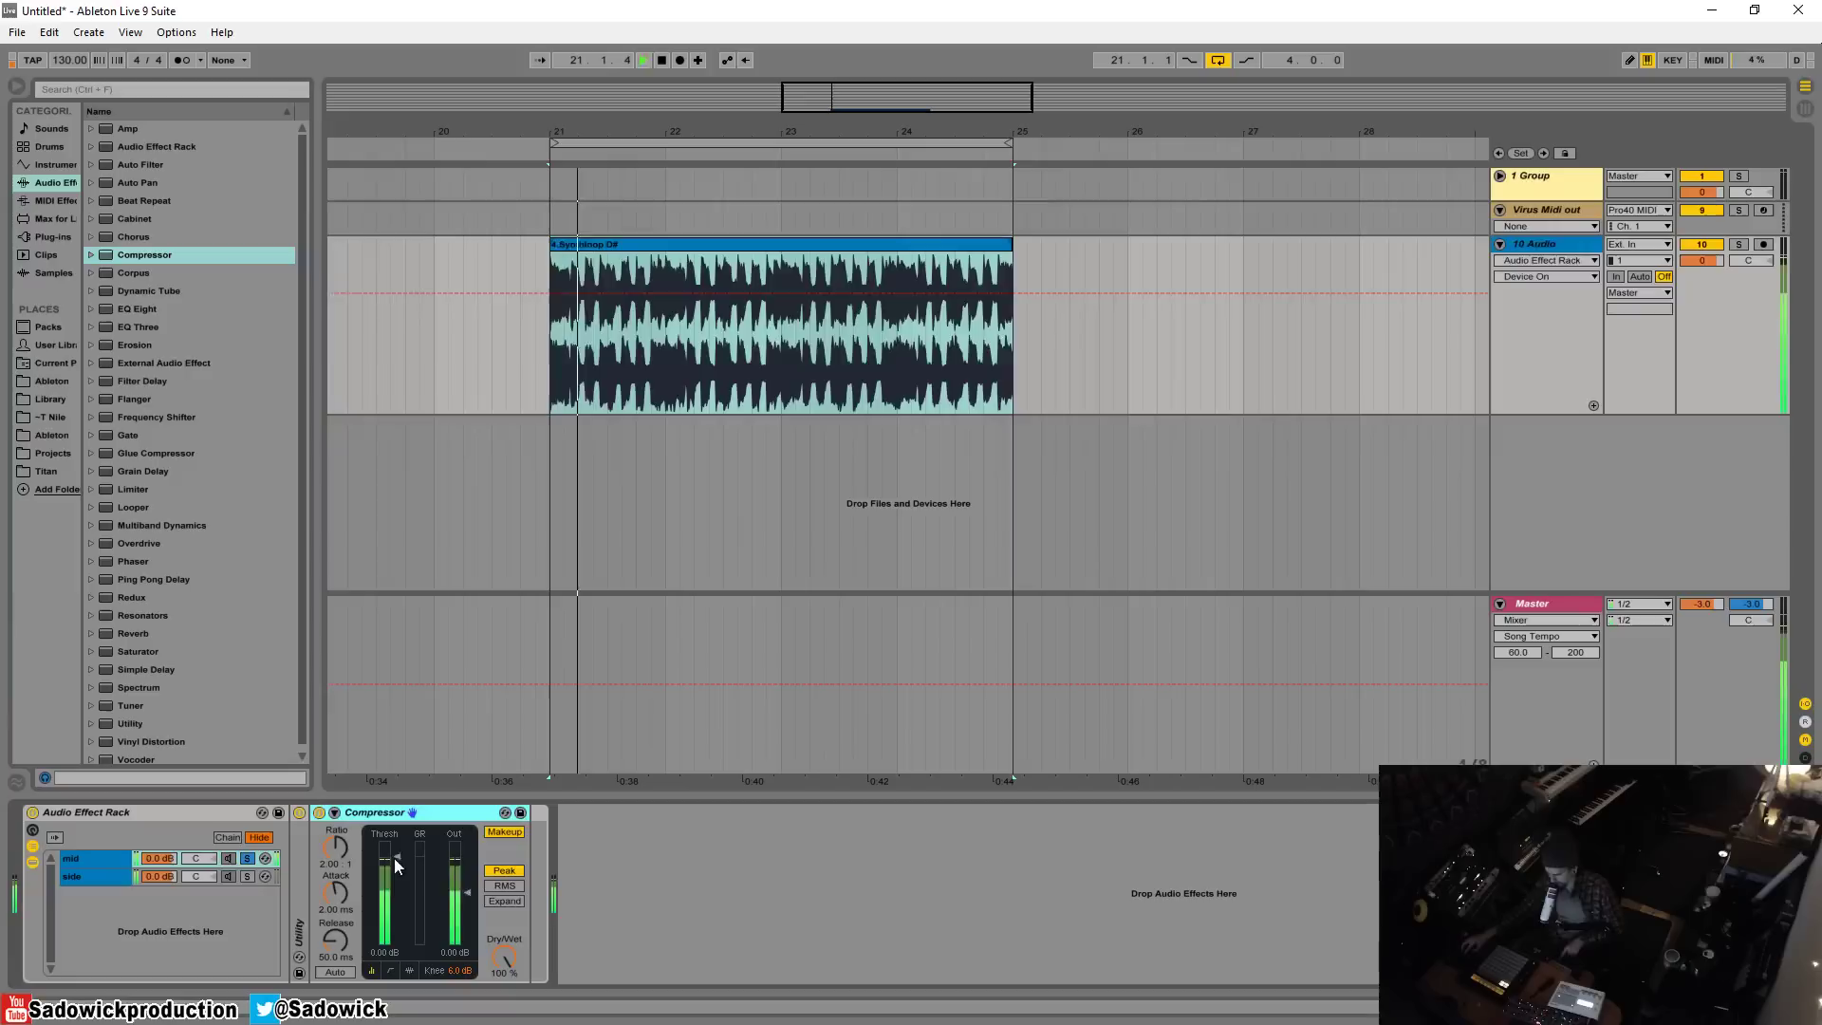
Lower the mid Compressor's threshold to about -10 dB during playback and switch the device to its activity view
key(space)
drag(396, 857, 394, 883)
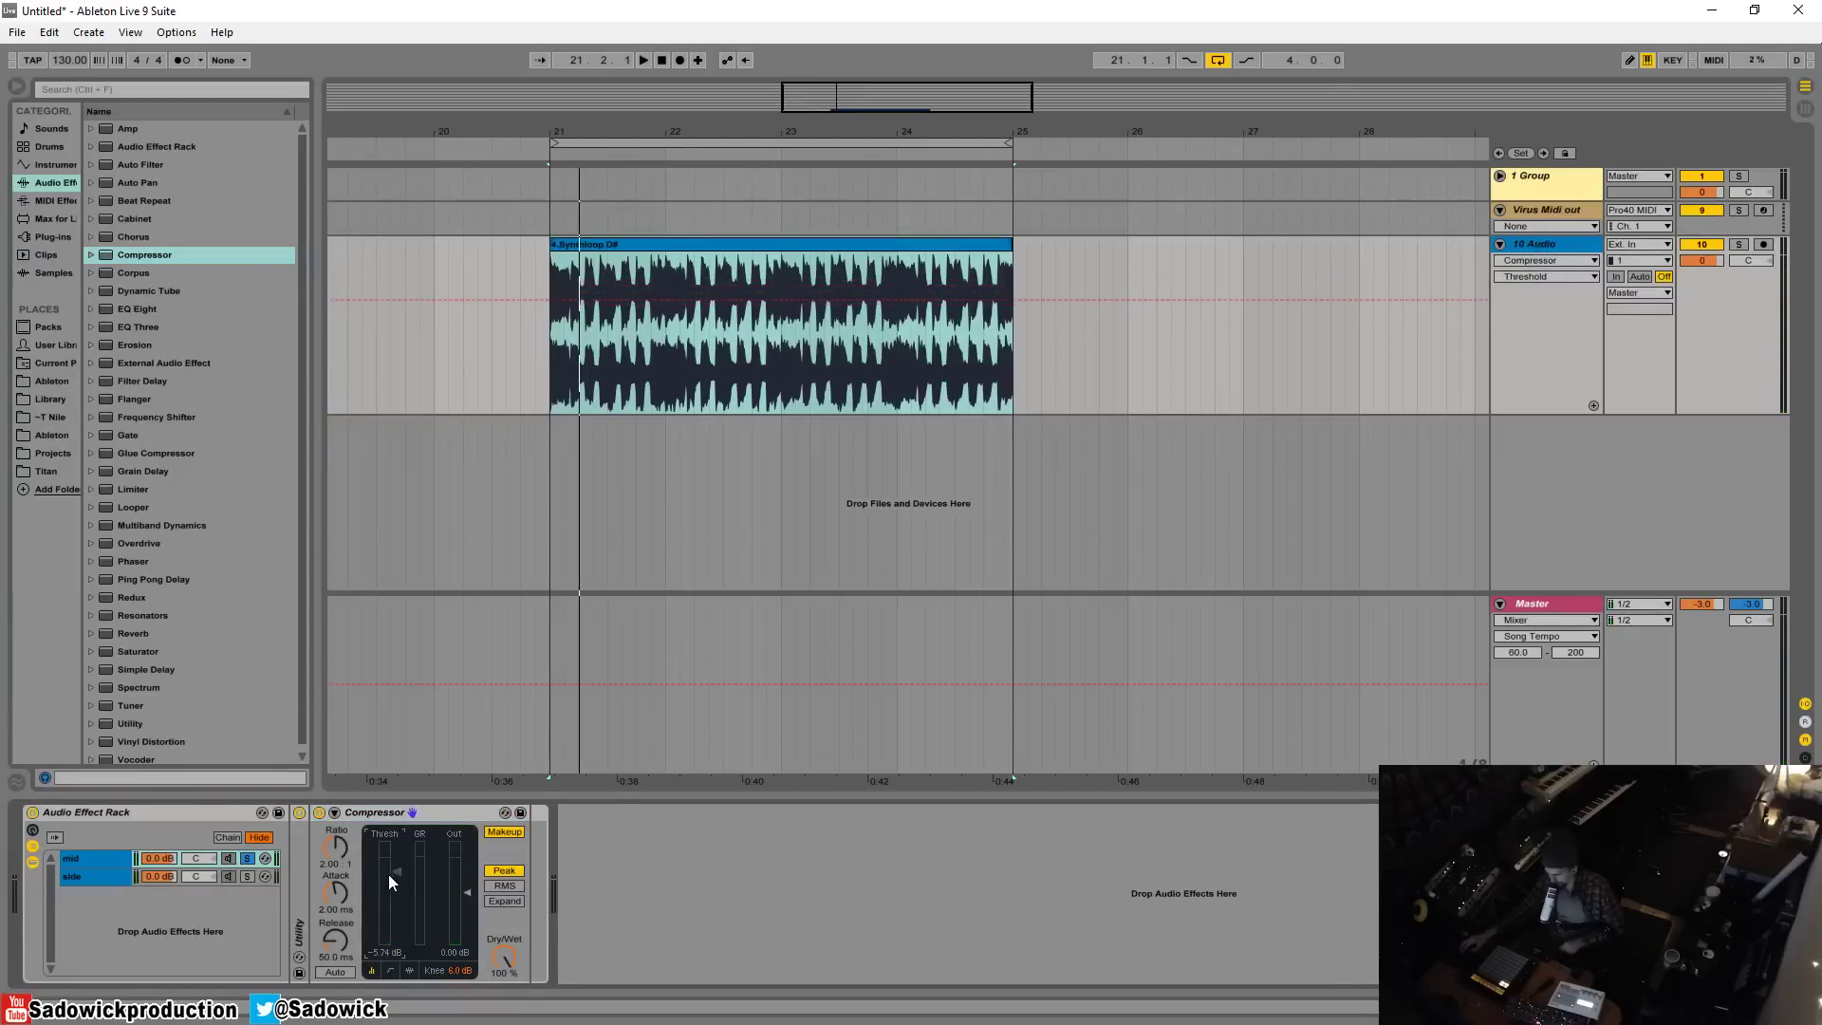
key(space)
drag(397, 874, 397, 885)
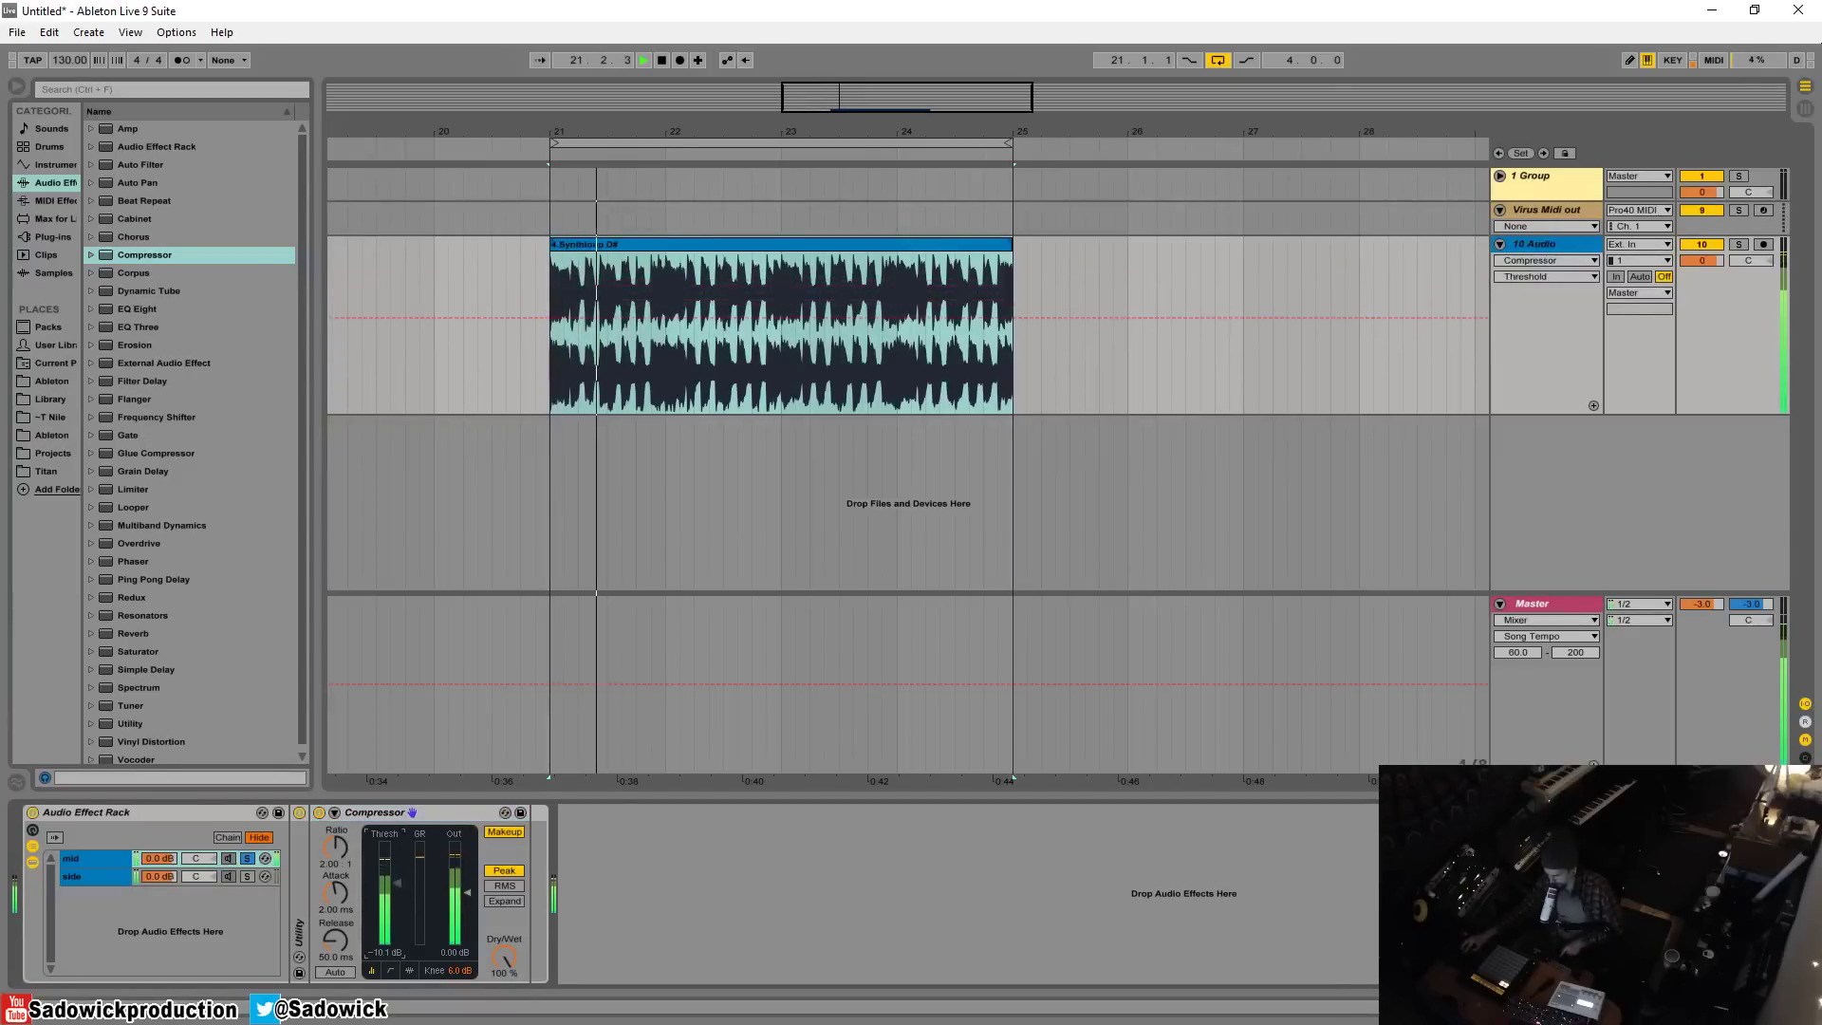
click(409, 970)
key(space)
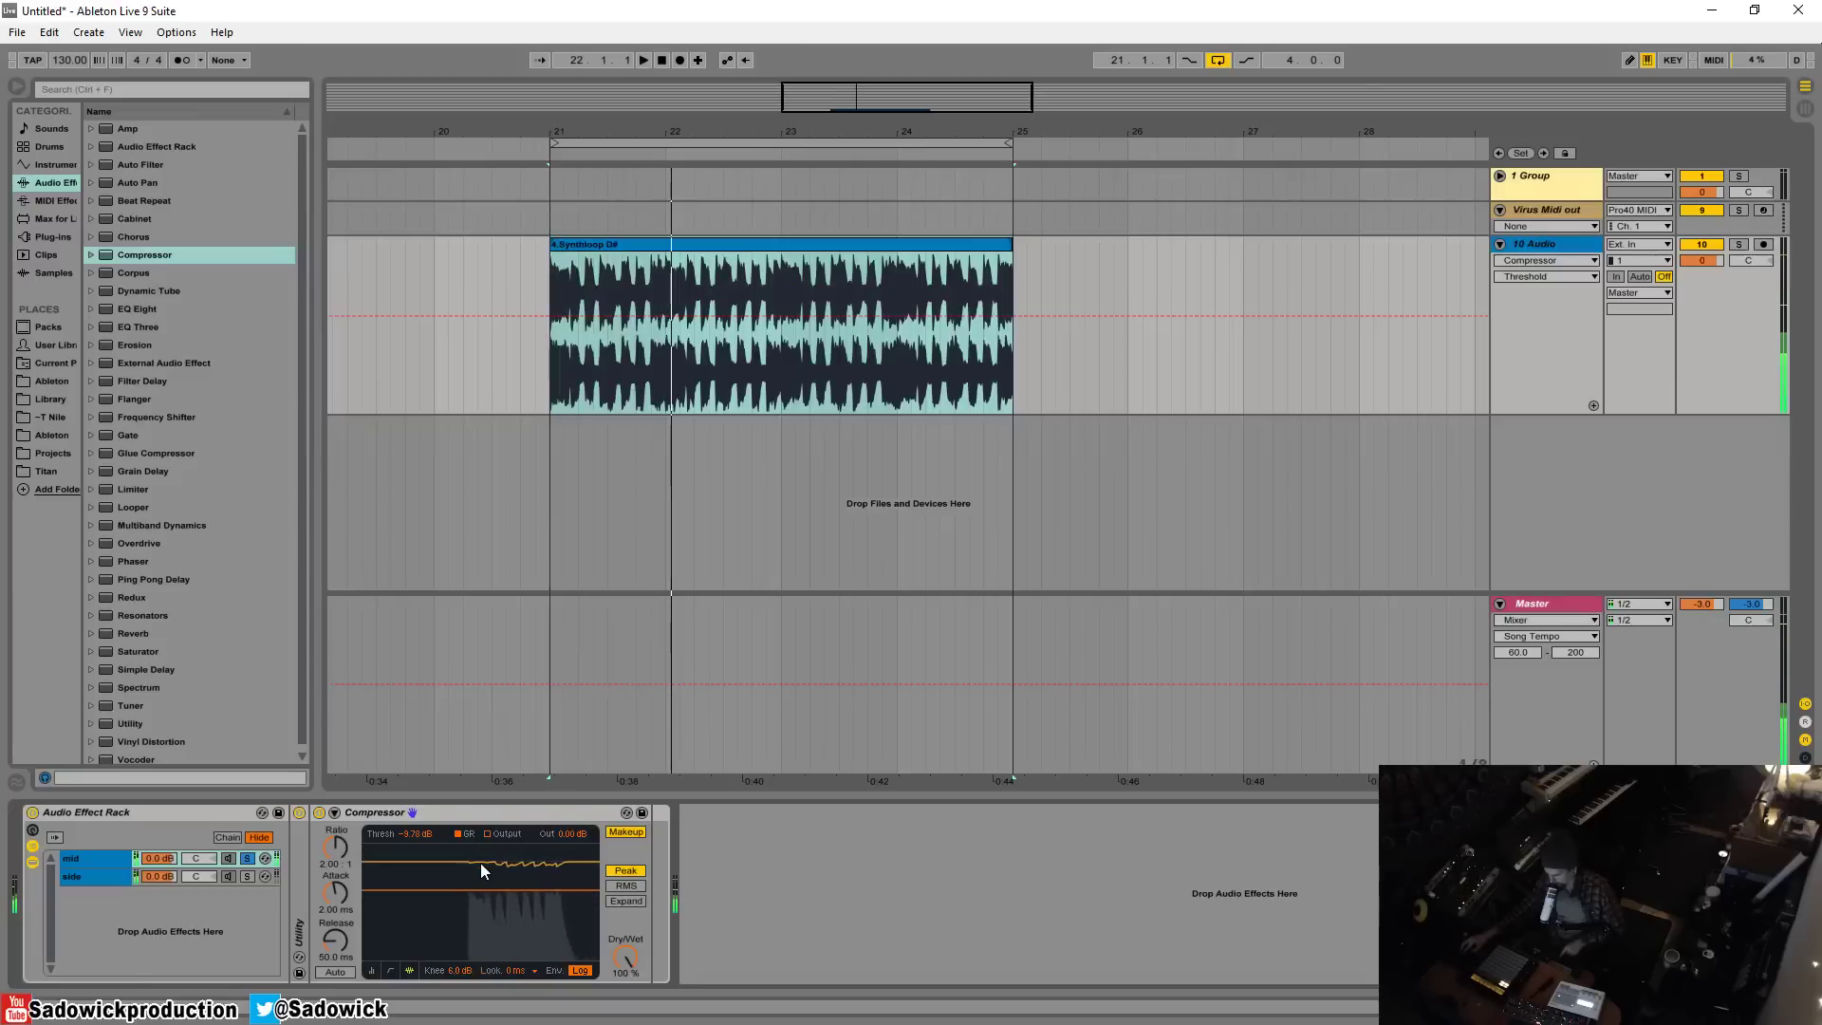
Set the mid Compressor's attack to about 14.9 ms, turn Makeup off and play the loop
drag(338, 890, 475, 894)
key(space)
key(space)
click(625, 831)
key(space)
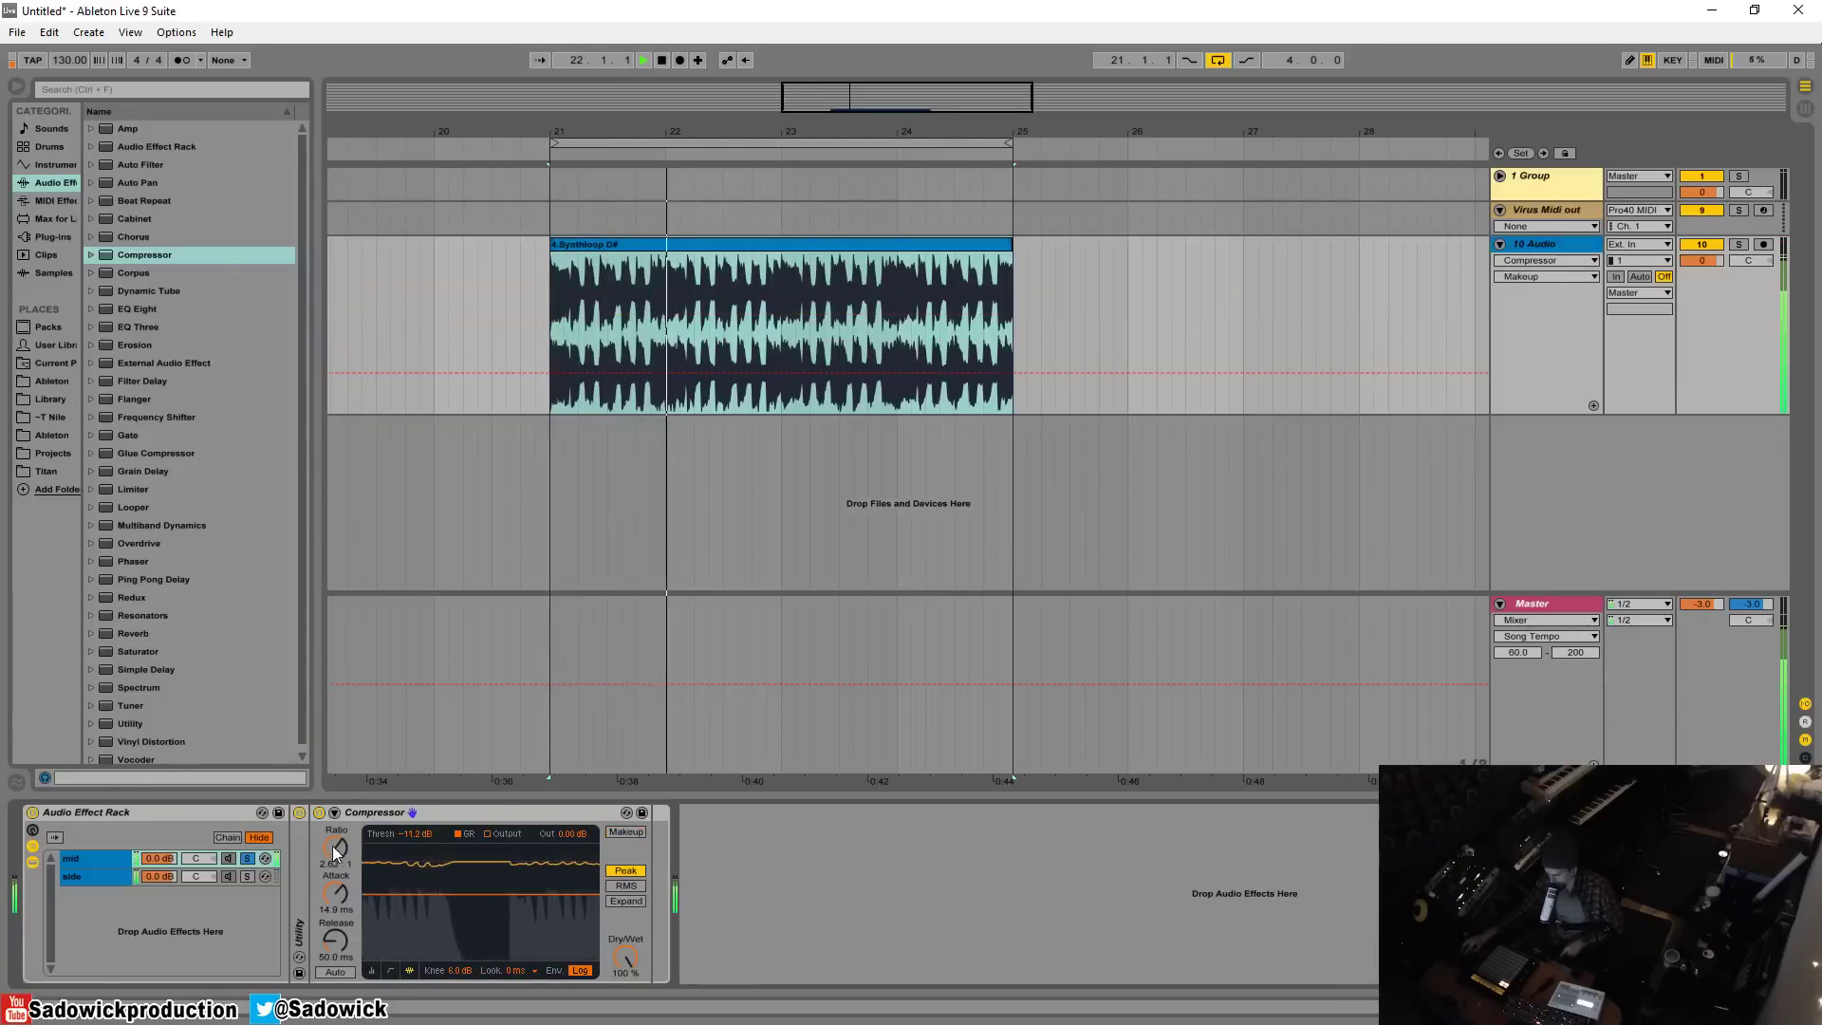
Set the Compressor's ratio to 2.21, attack to 0.67 ms and threshold to about -12.5 dB, re-enable Makeup, and compare with the Compressor bypassed
drag(335, 847, 335, 884)
drag(545, 894, 545, 899)
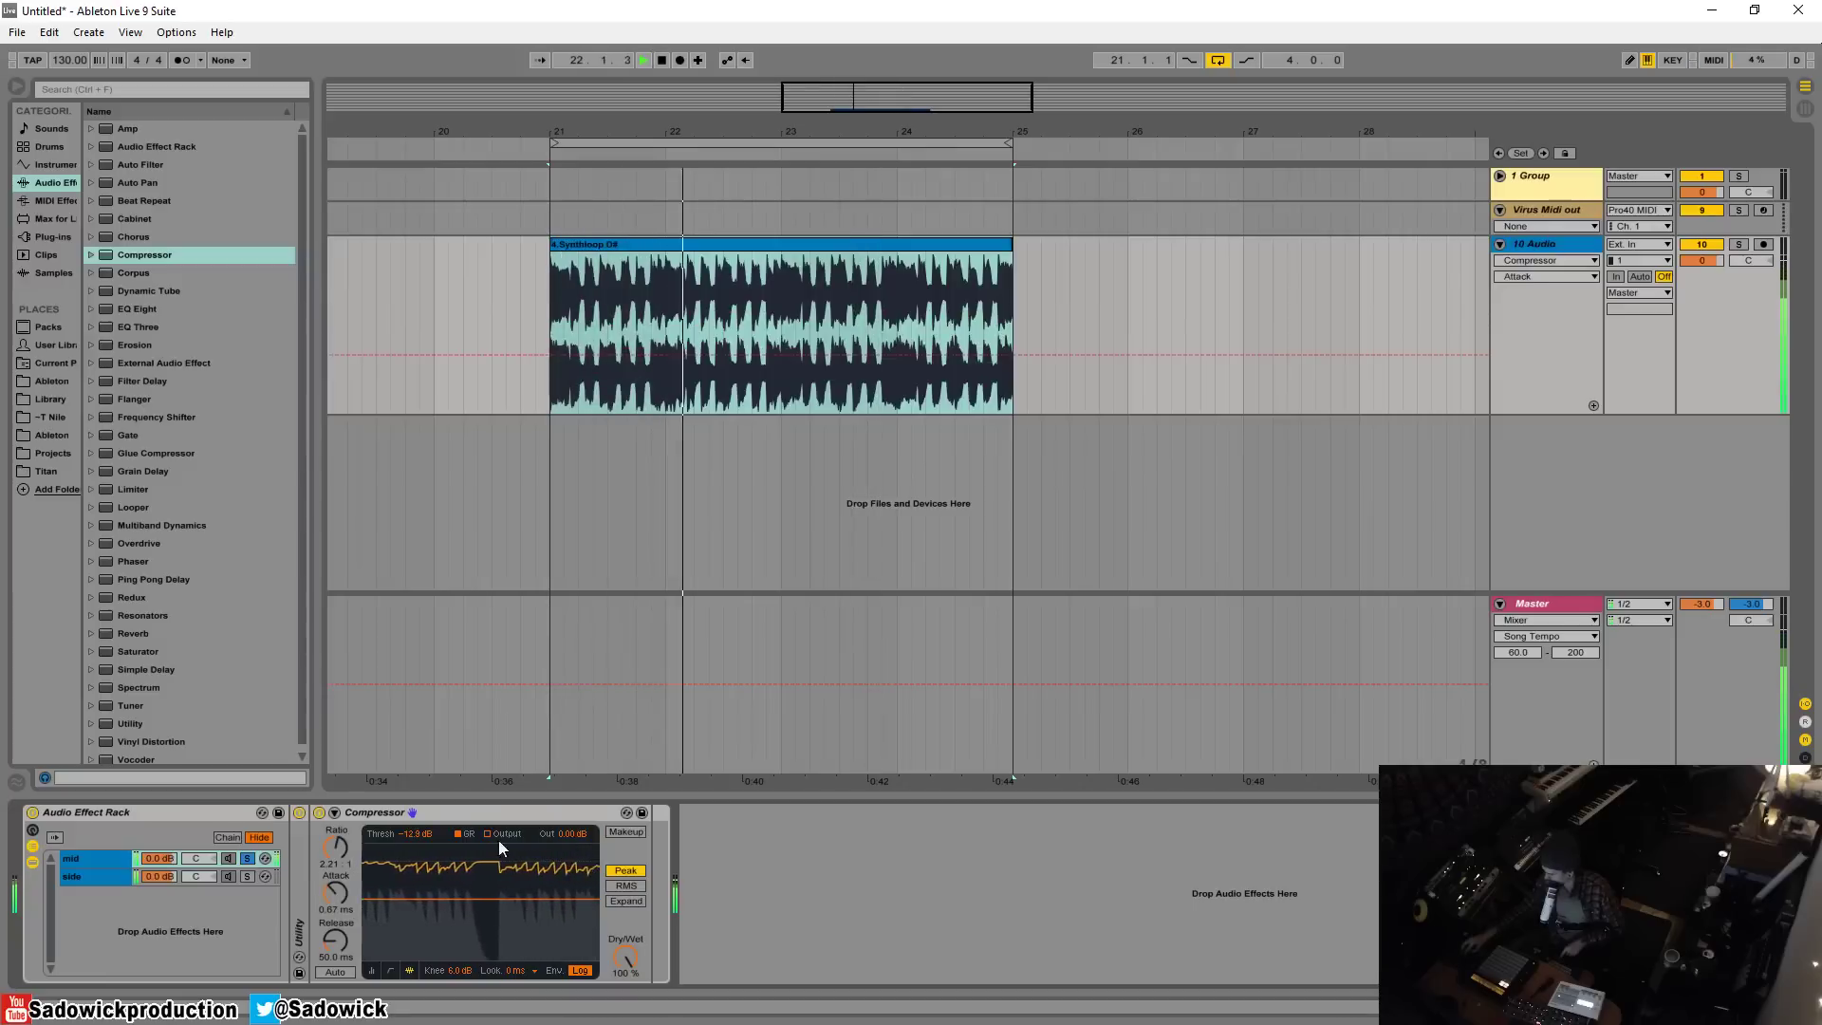
click(627, 832)
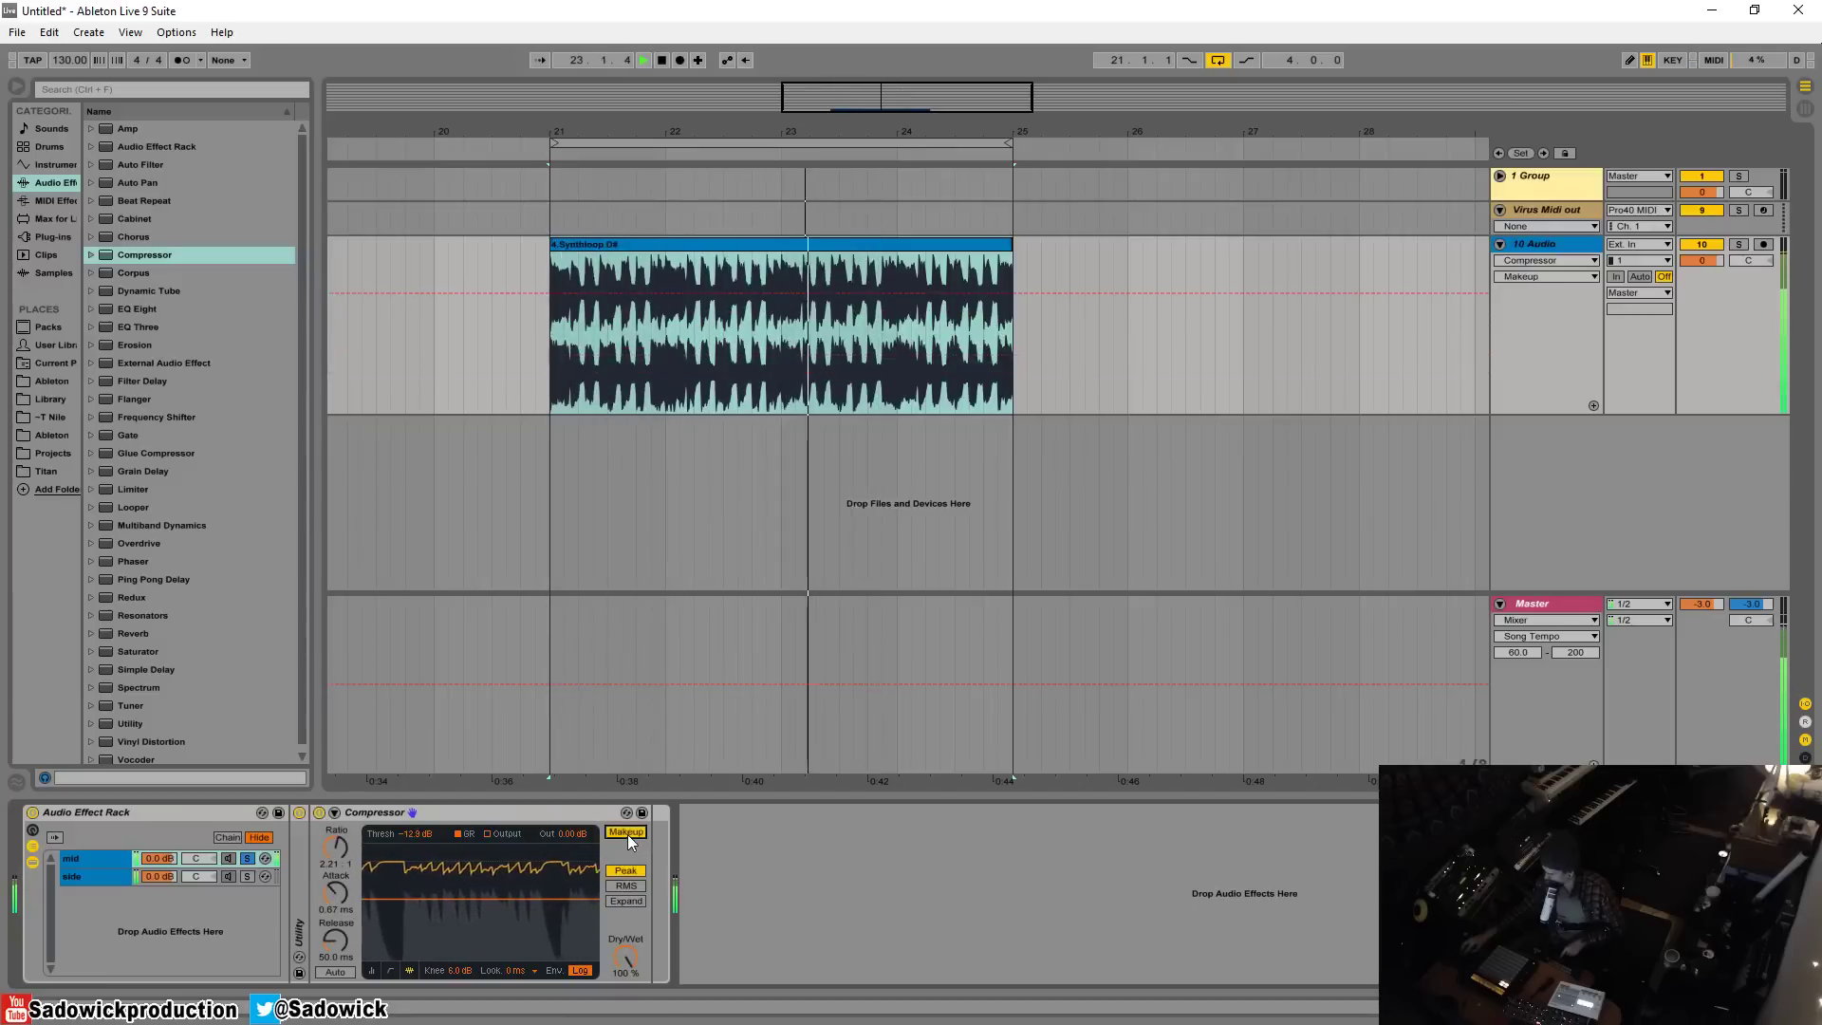
click(318, 812)
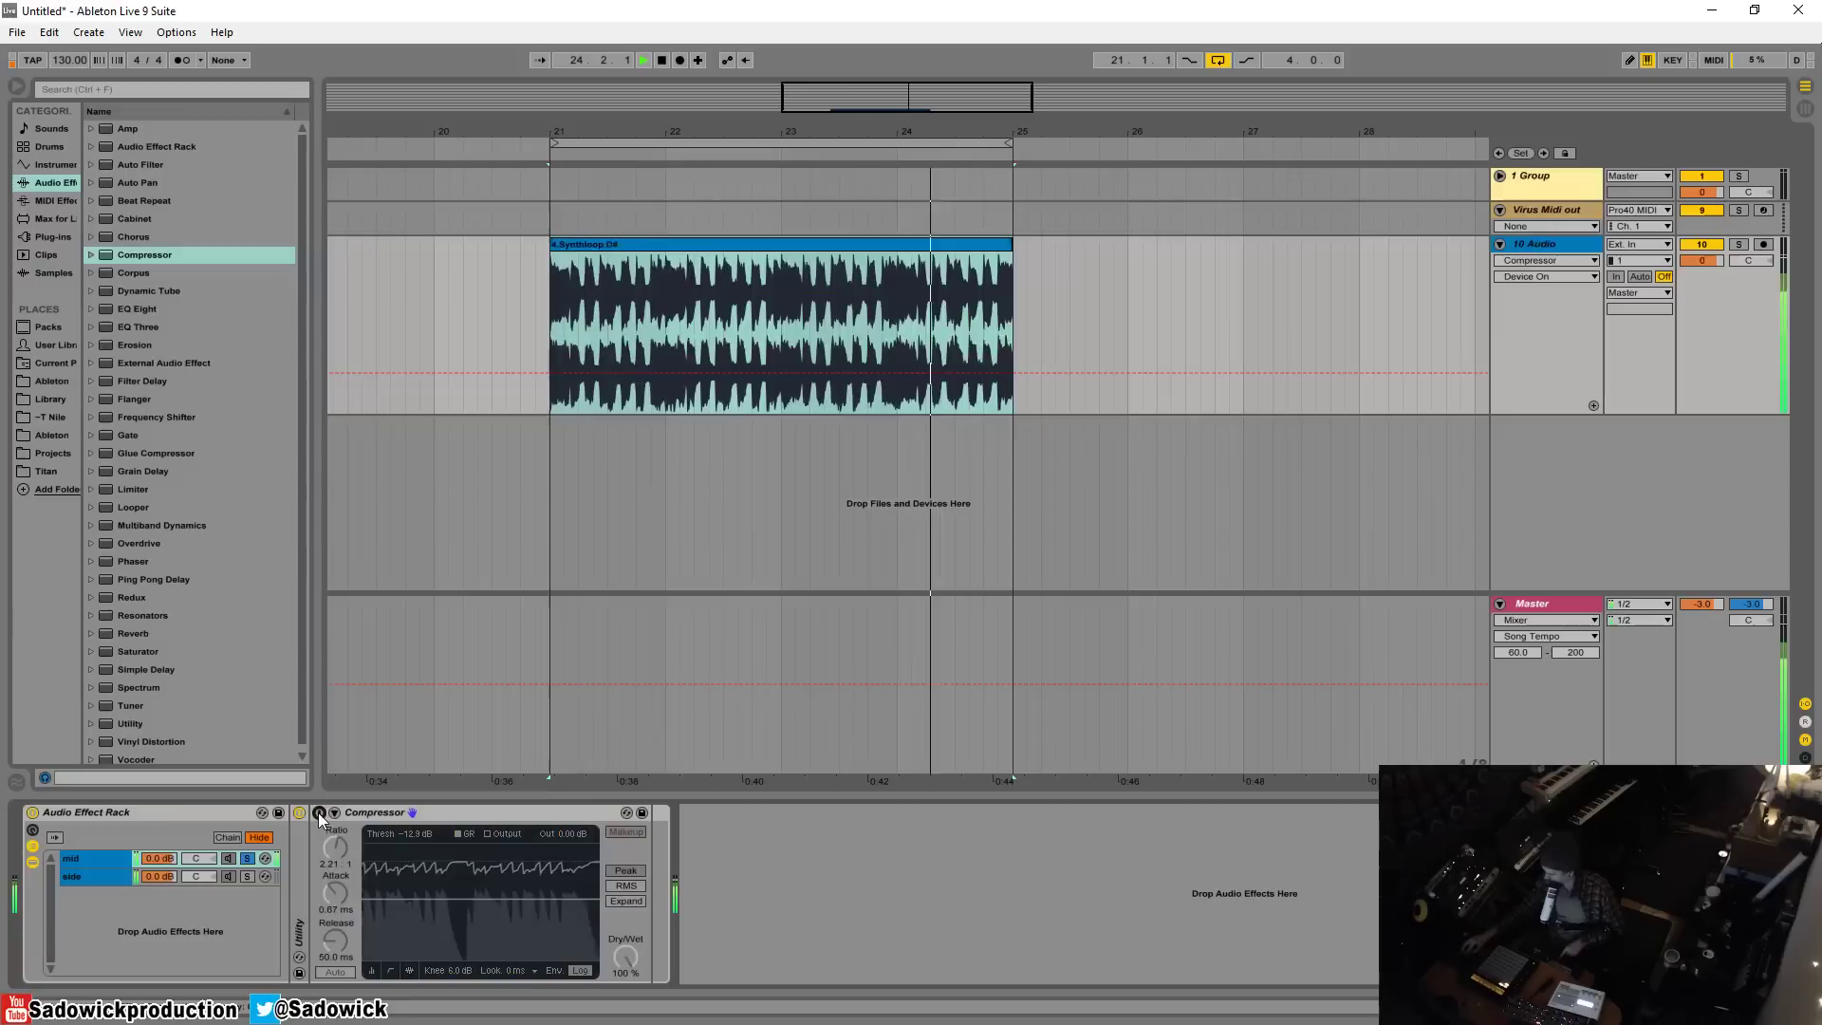
click(318, 813)
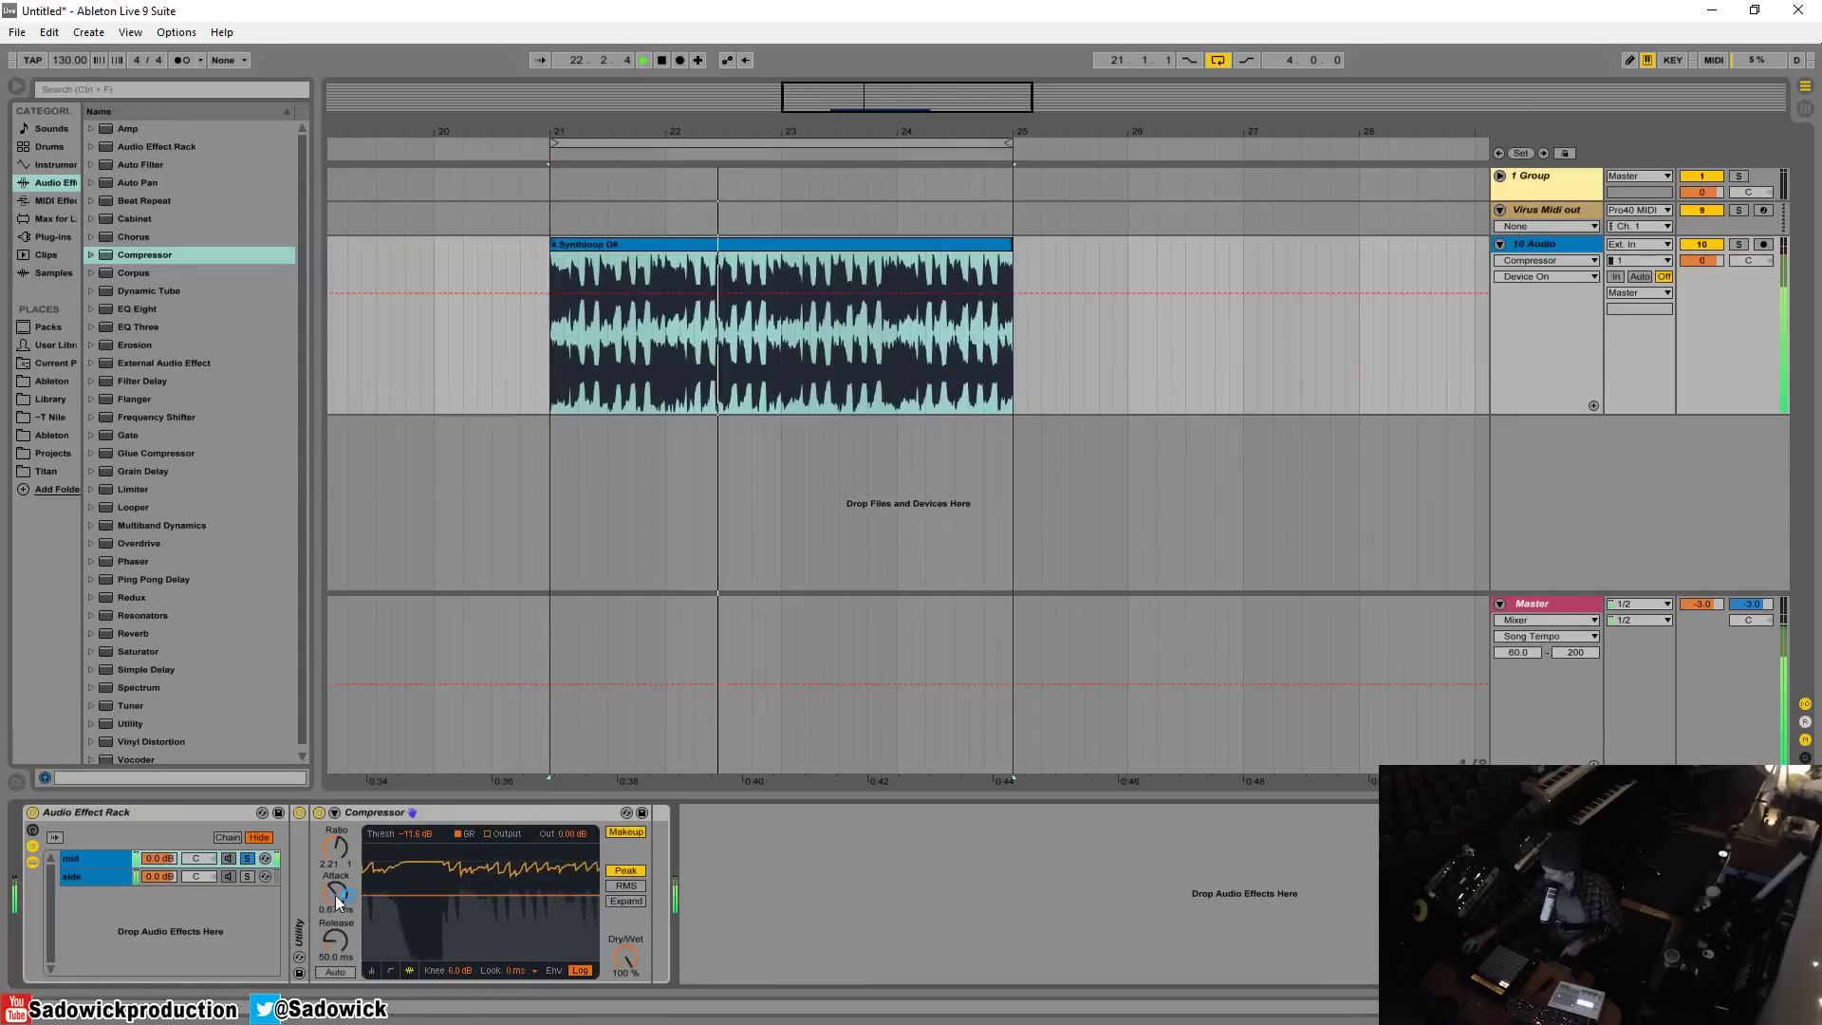
Set the Compressor's attack to 11.4 ms and threshold to about -12.5 dB, and audition it against bypass
drag(336, 893, 336, 850)
key(space)
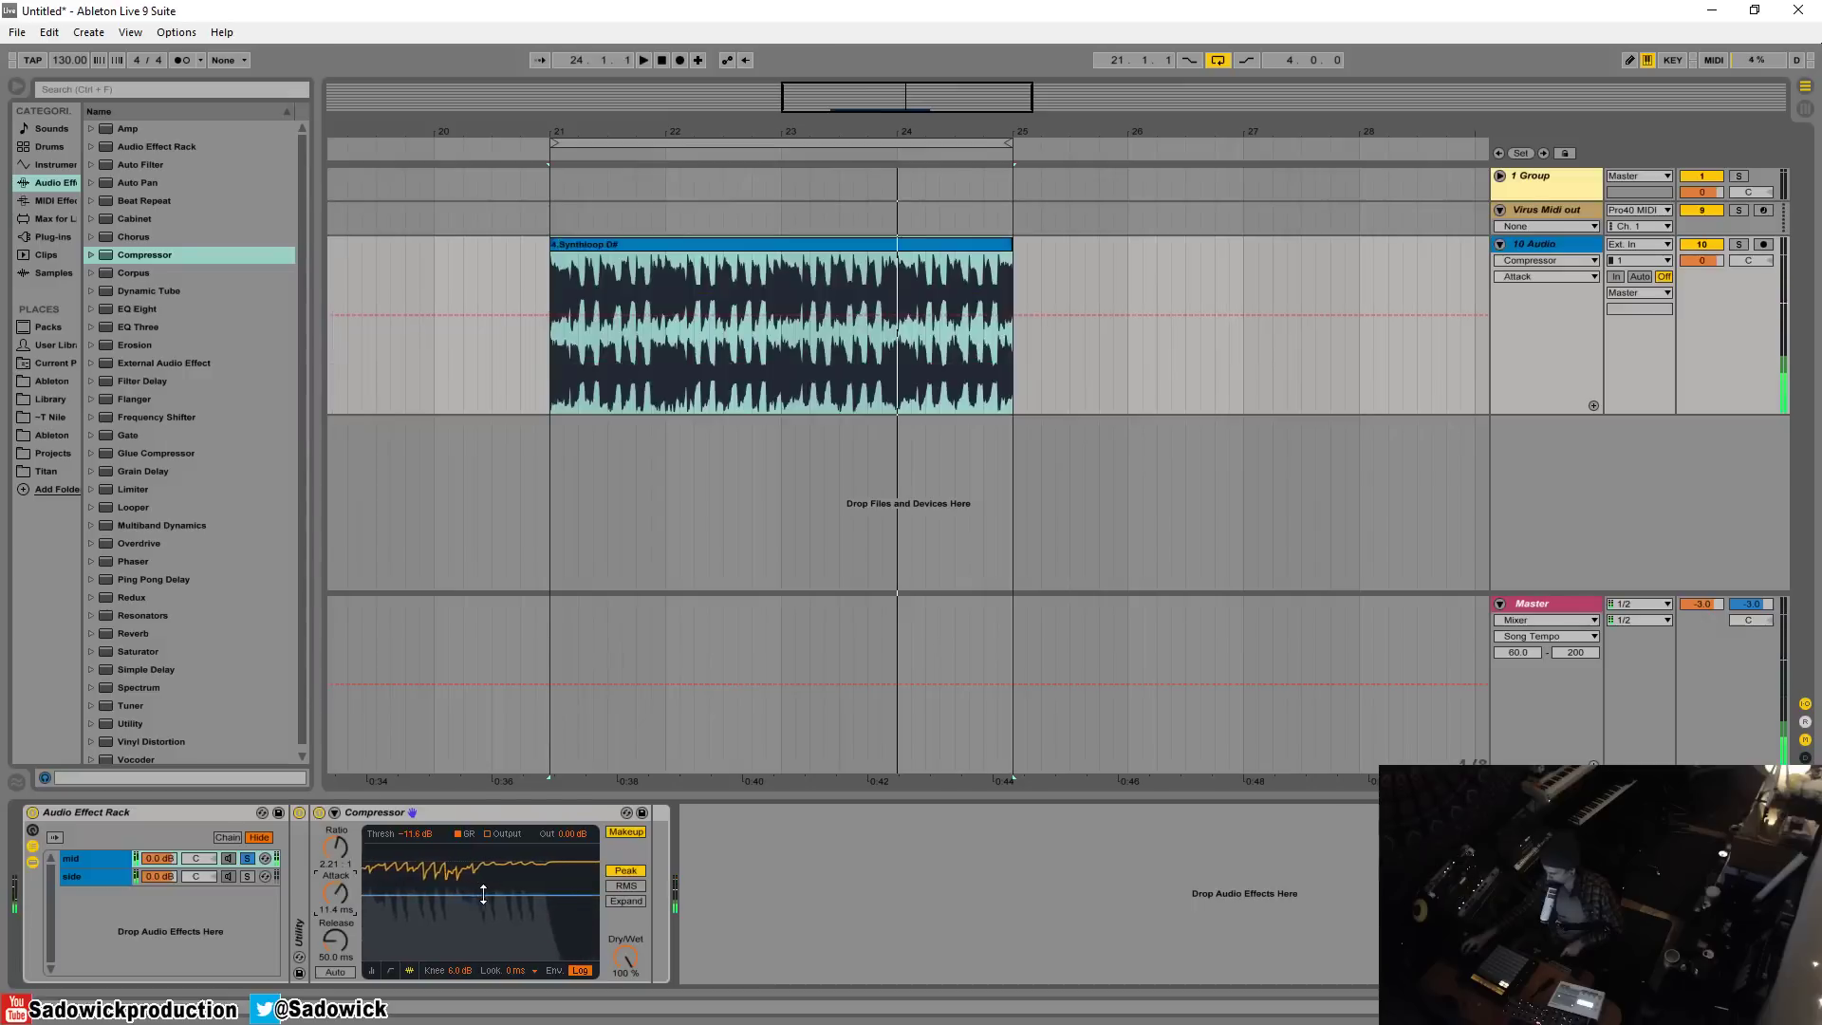
key(space)
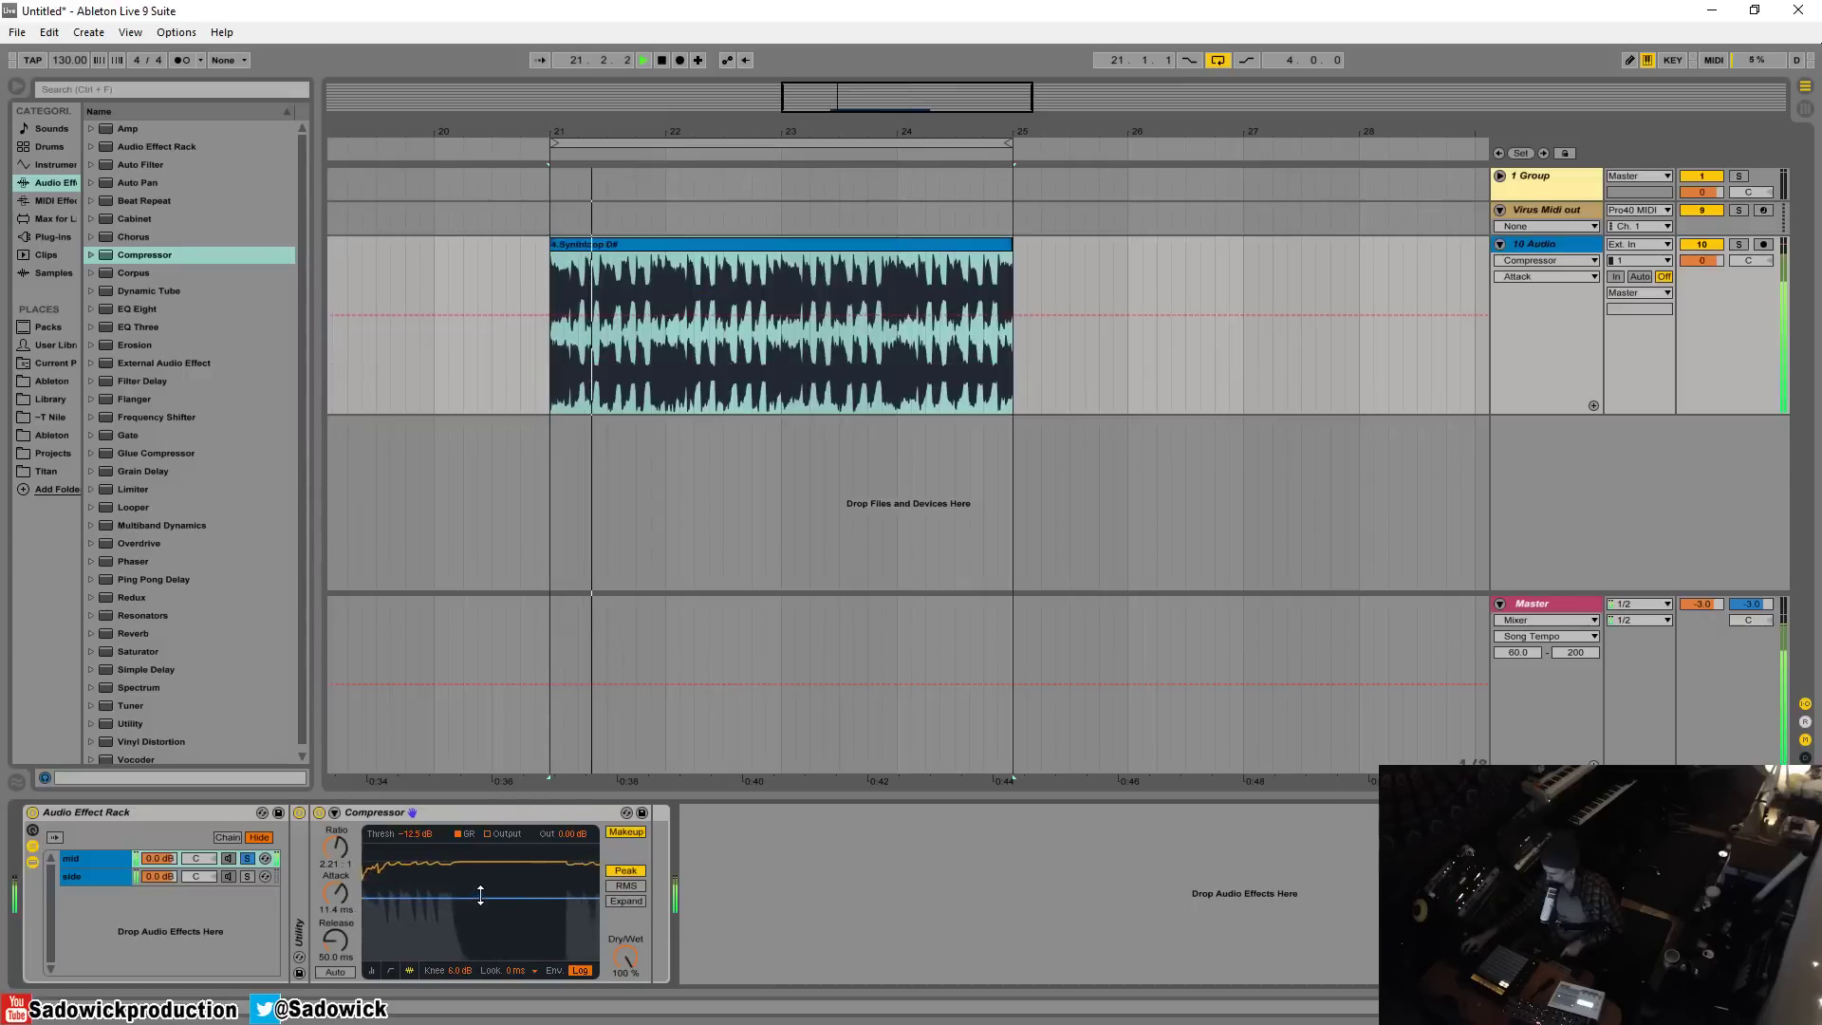
click(323, 812)
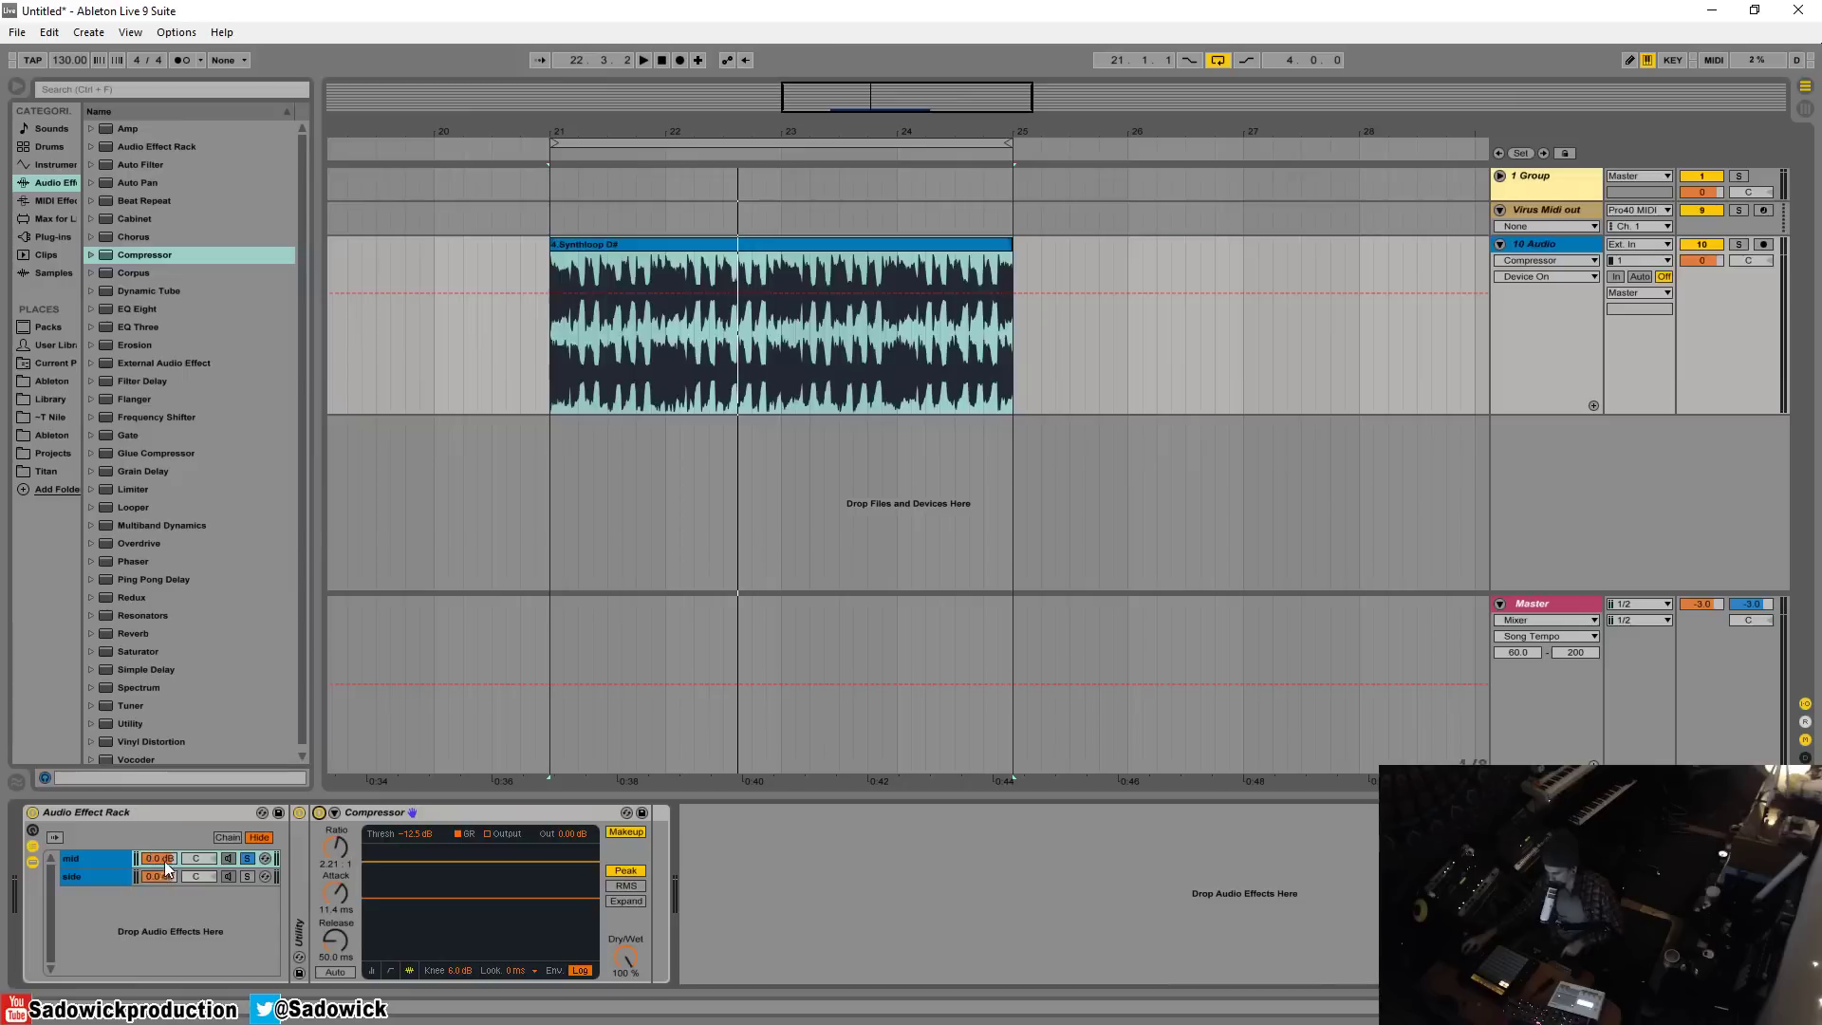
Solo the side chain and add a Gate after its Utility
click(95, 875)
click(247, 876)
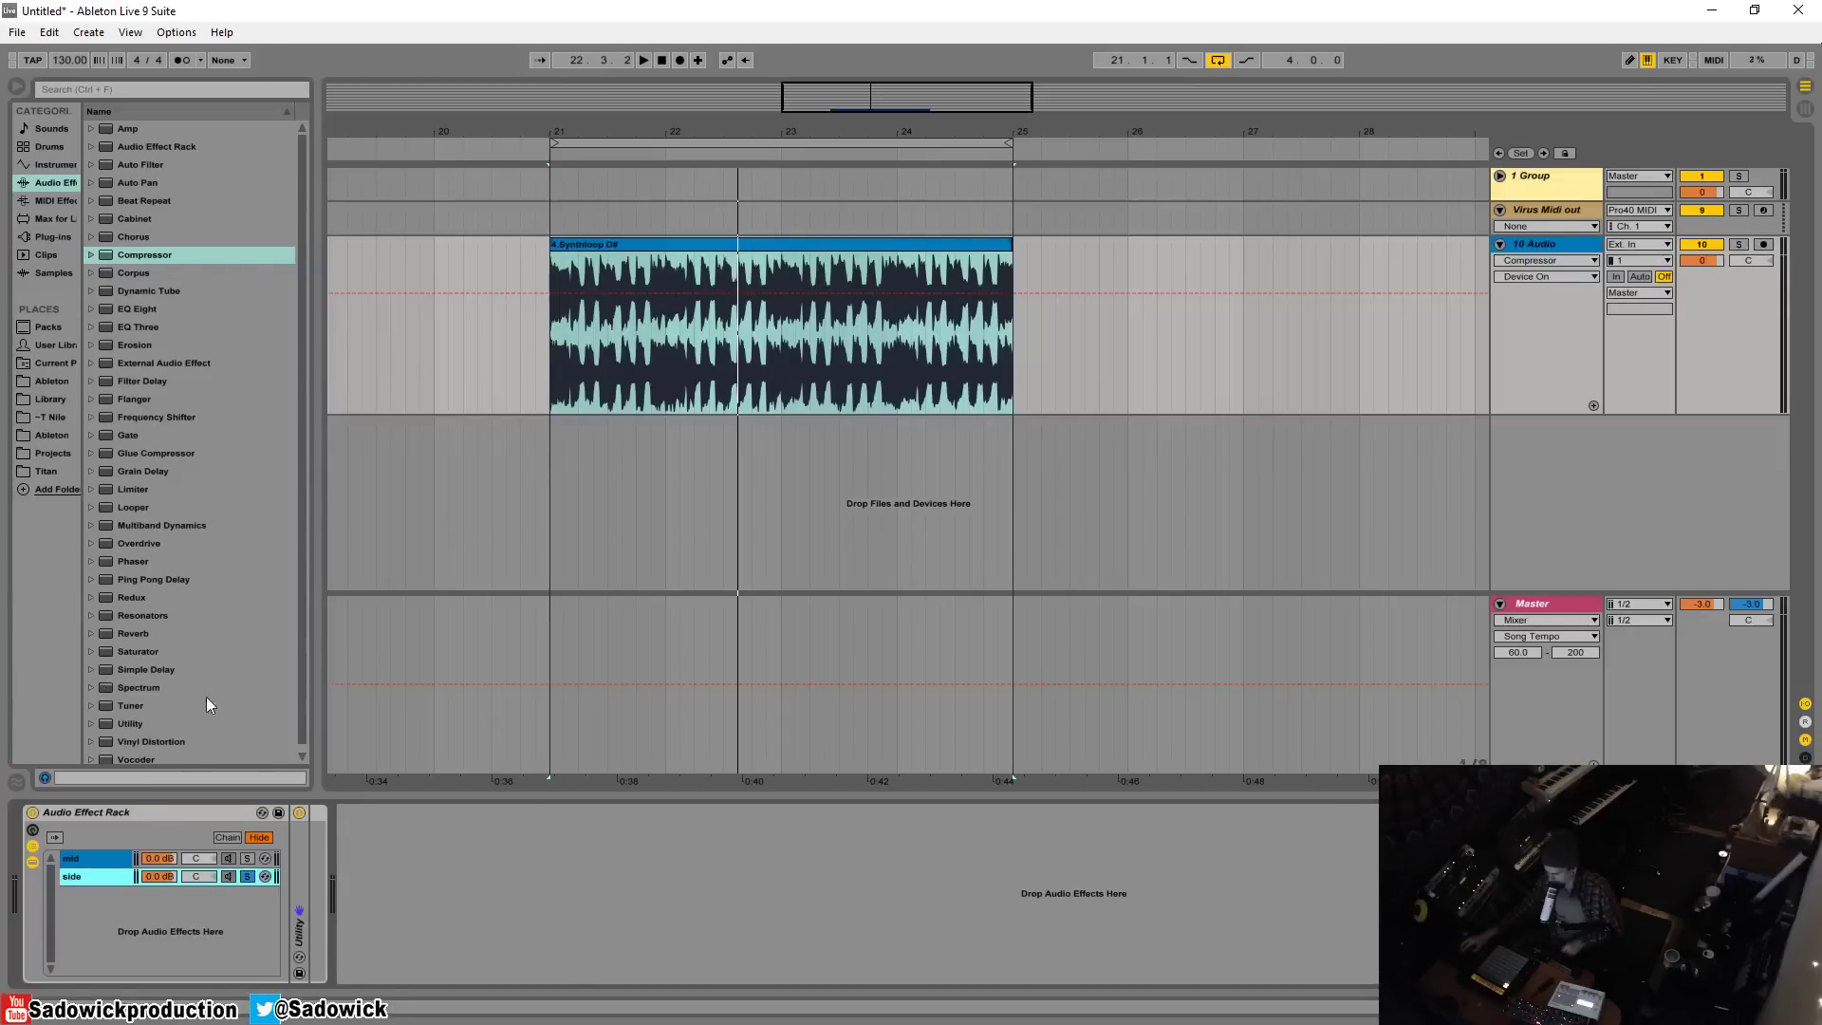
drag(142, 434, 313, 896)
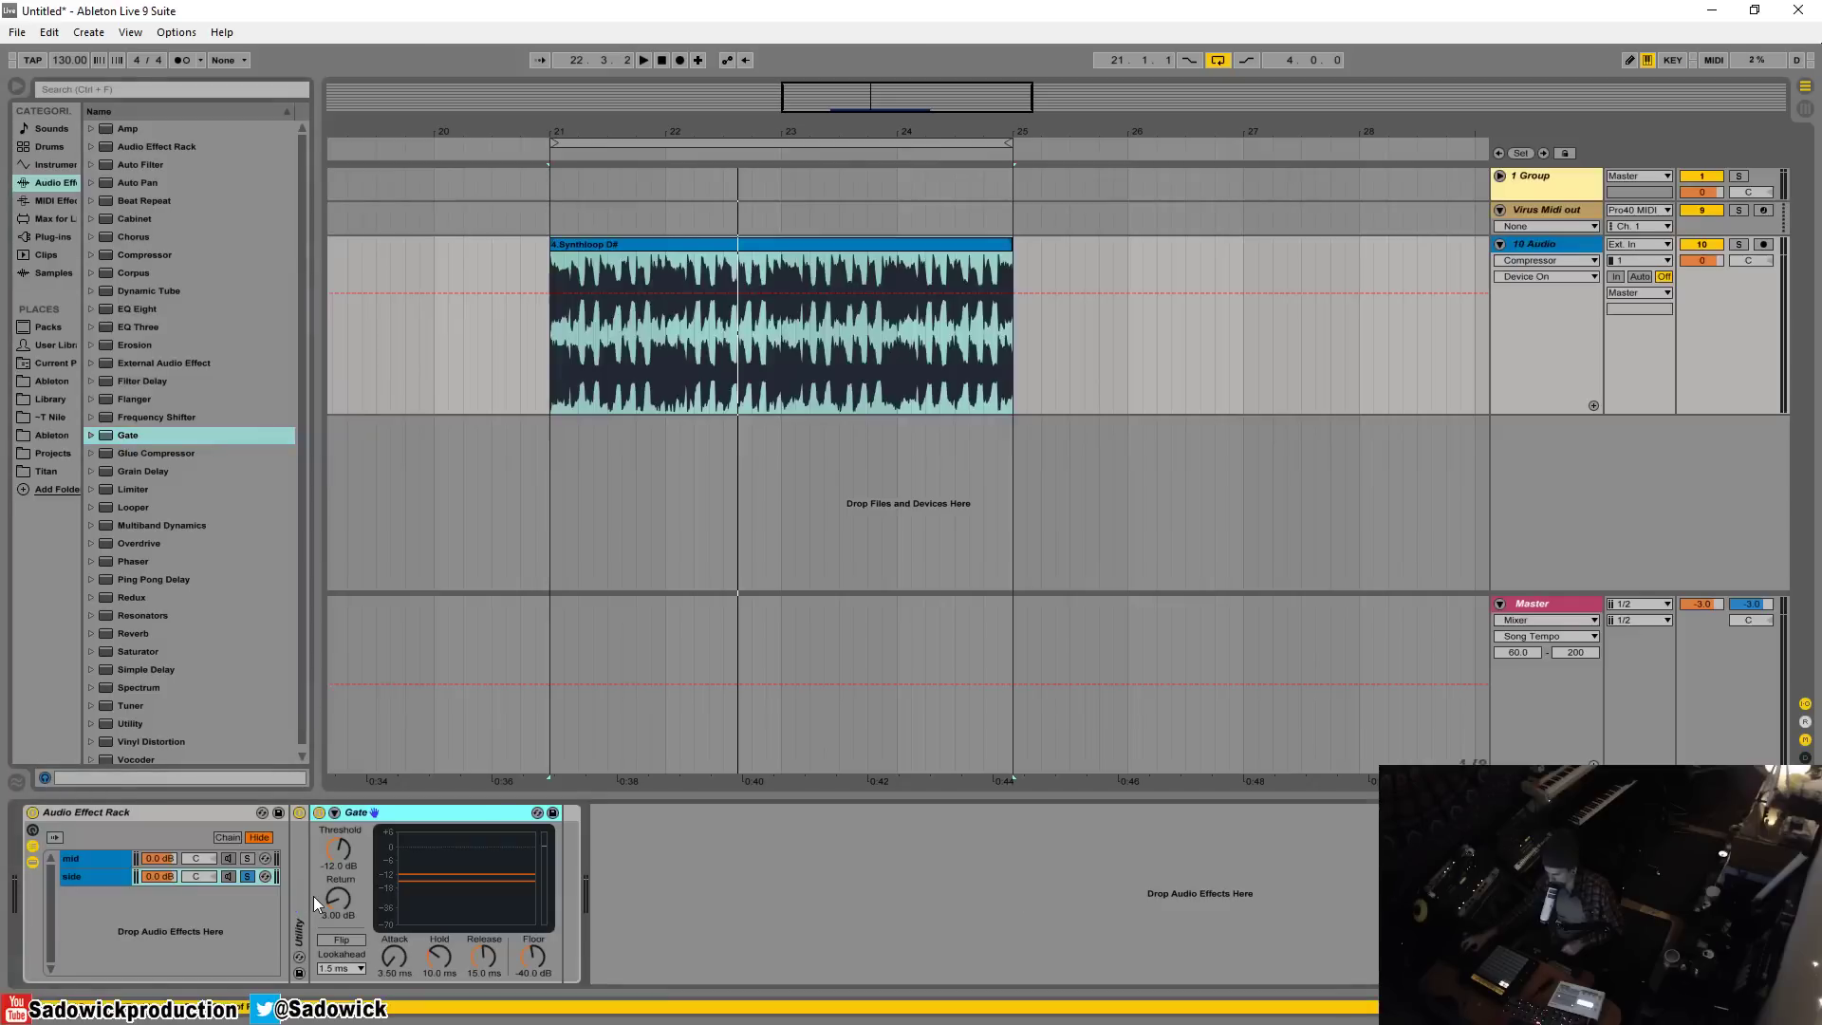
Enable the Gate's sidechain and take its input from 10-Audio at the rack's mid chain, Post FX
click(333, 811)
click(345, 831)
click(357, 858)
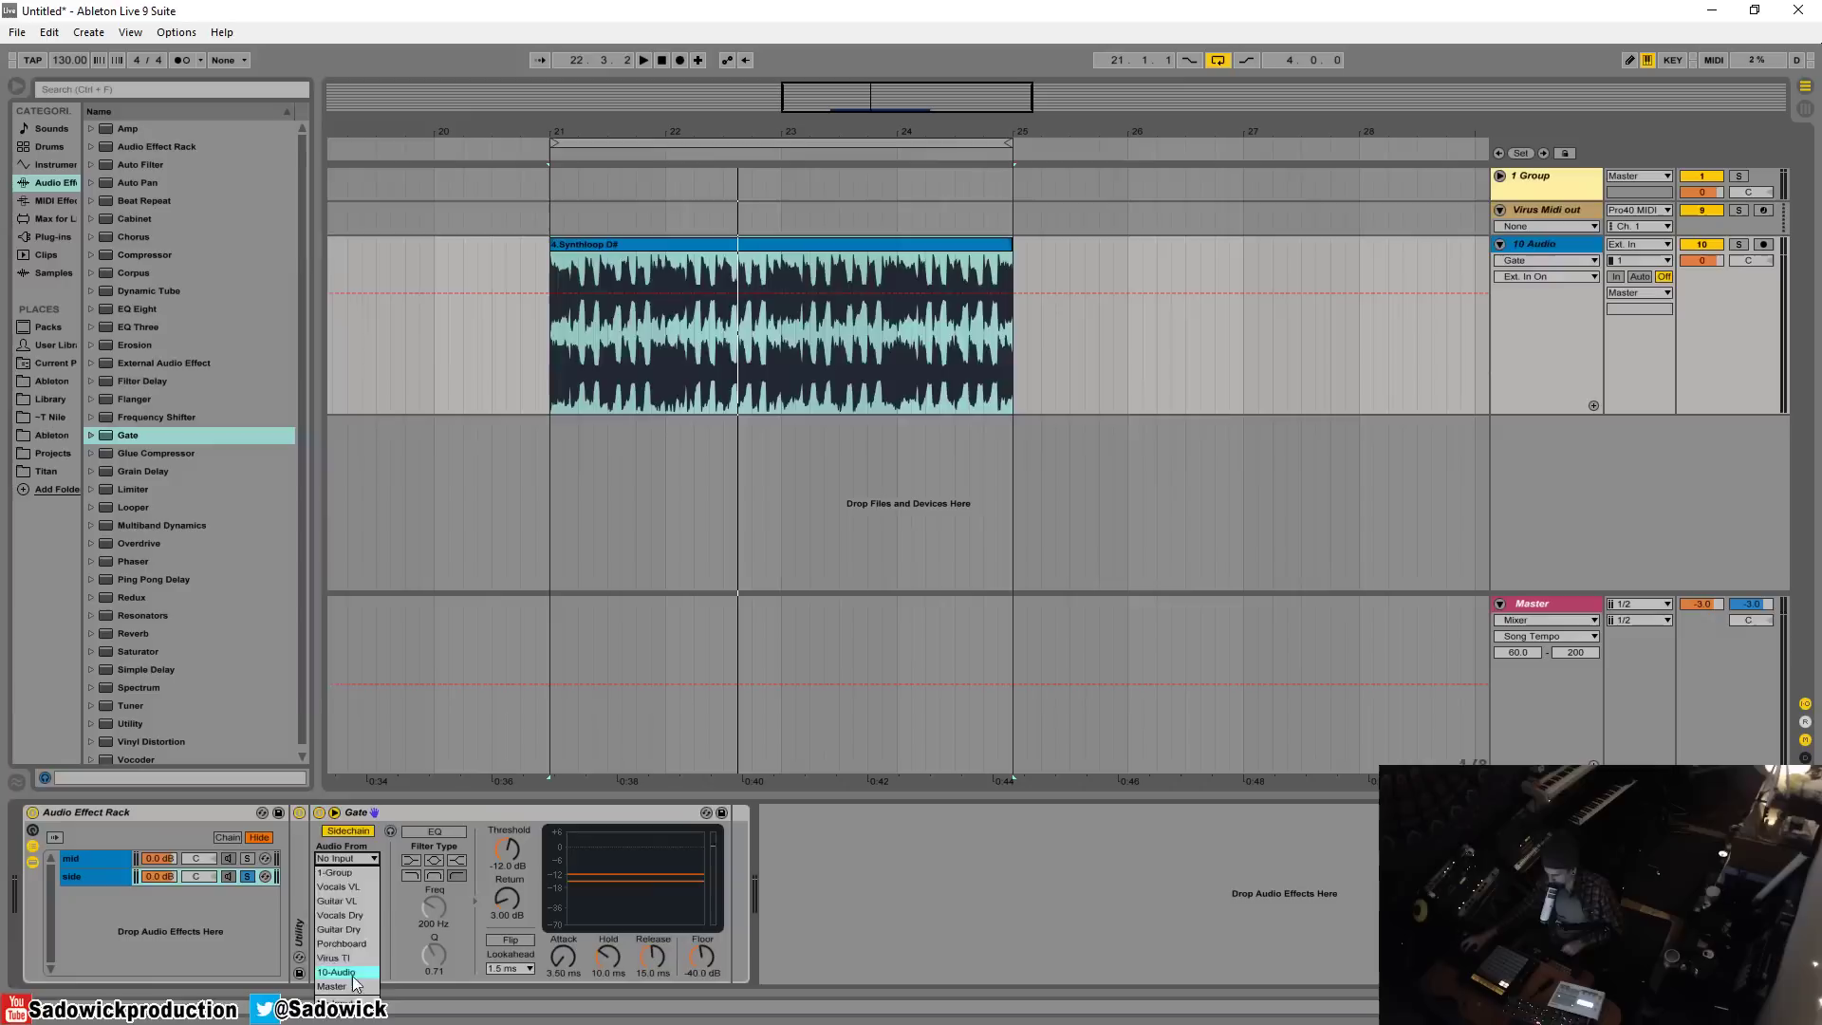
click(357, 972)
click(348, 874)
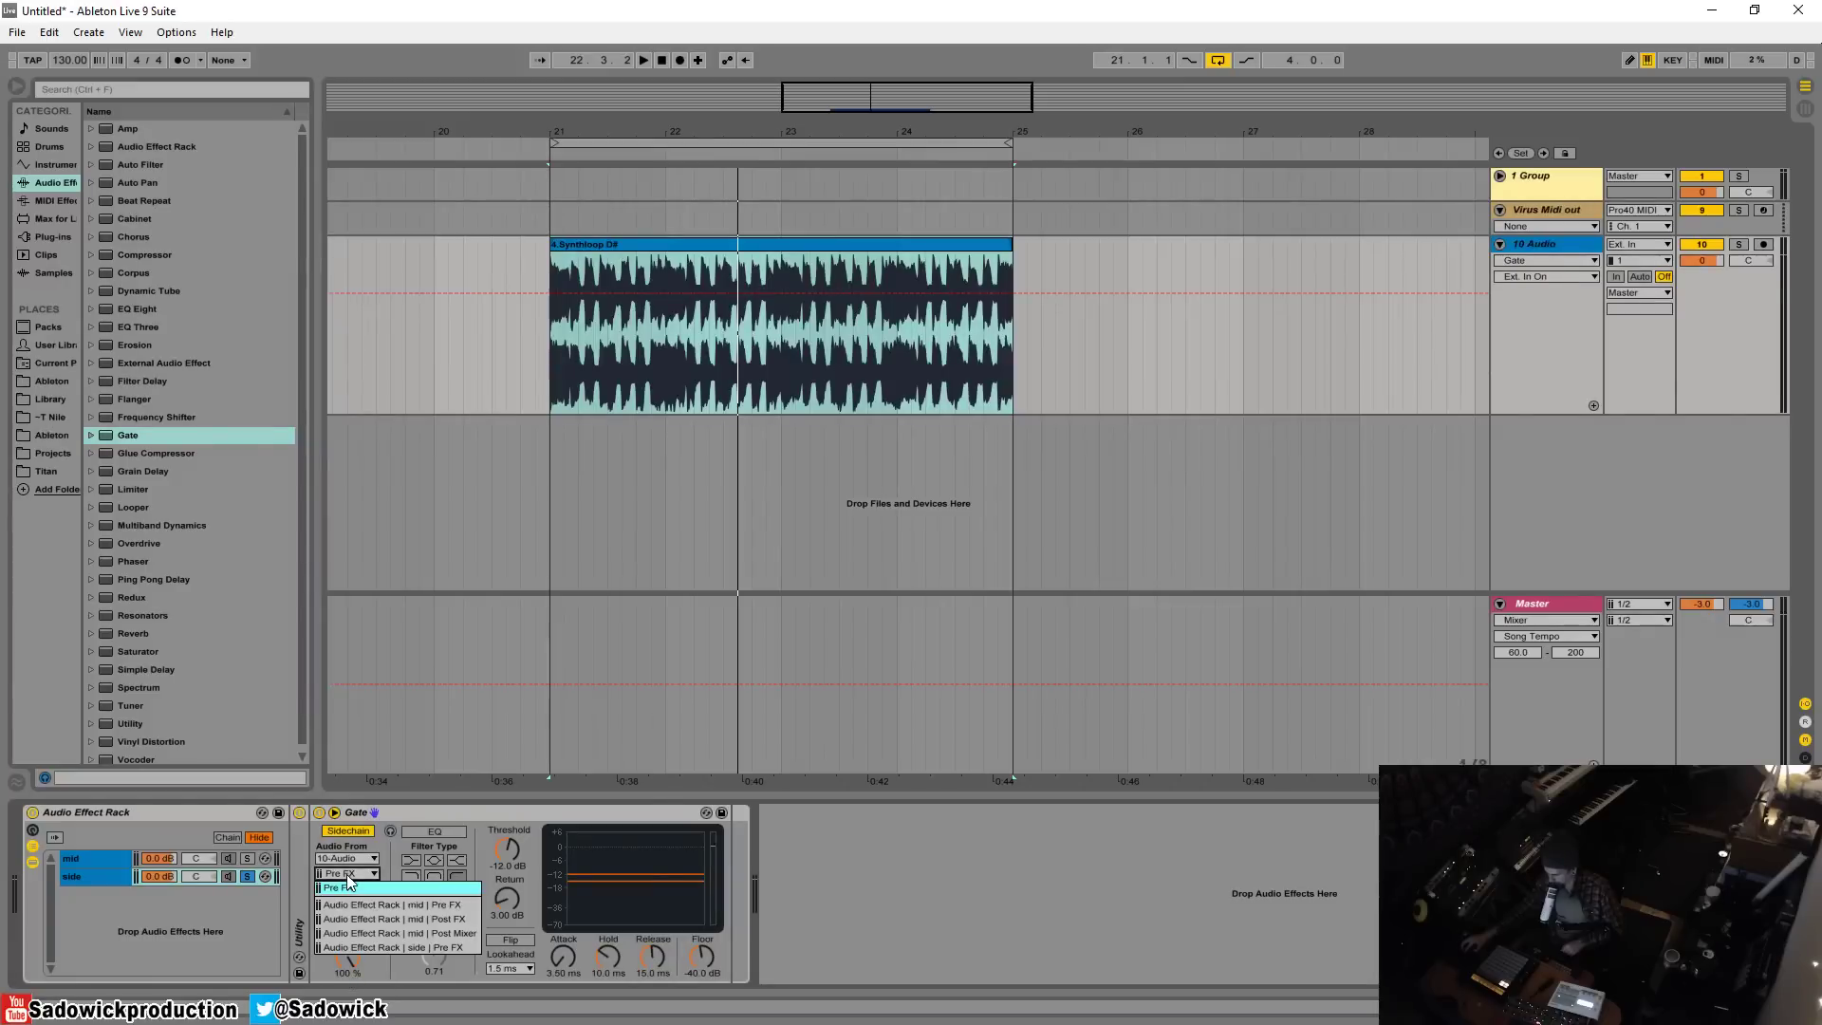
click(402, 921)
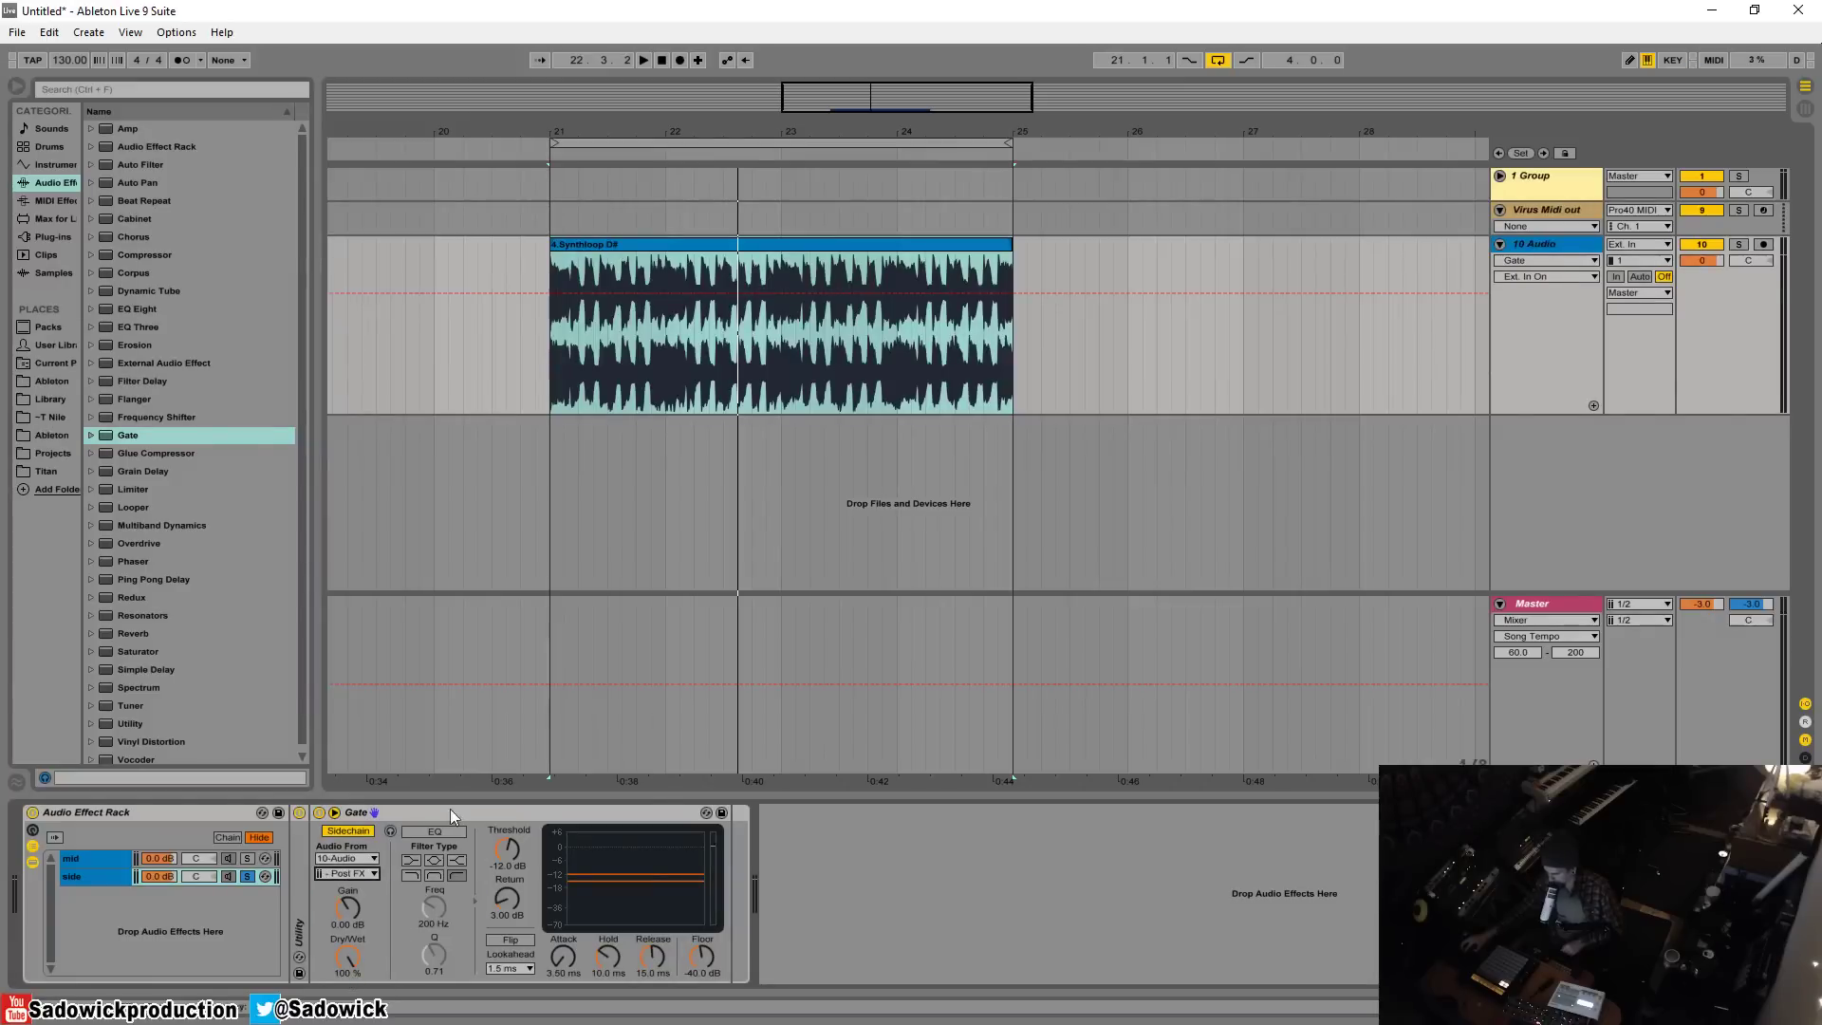
Enable the Gate's sidechain EQ and listening, and shape a band-pass filter at about 5.07 kHz with a Q of 12.0 during playback
click(404, 831)
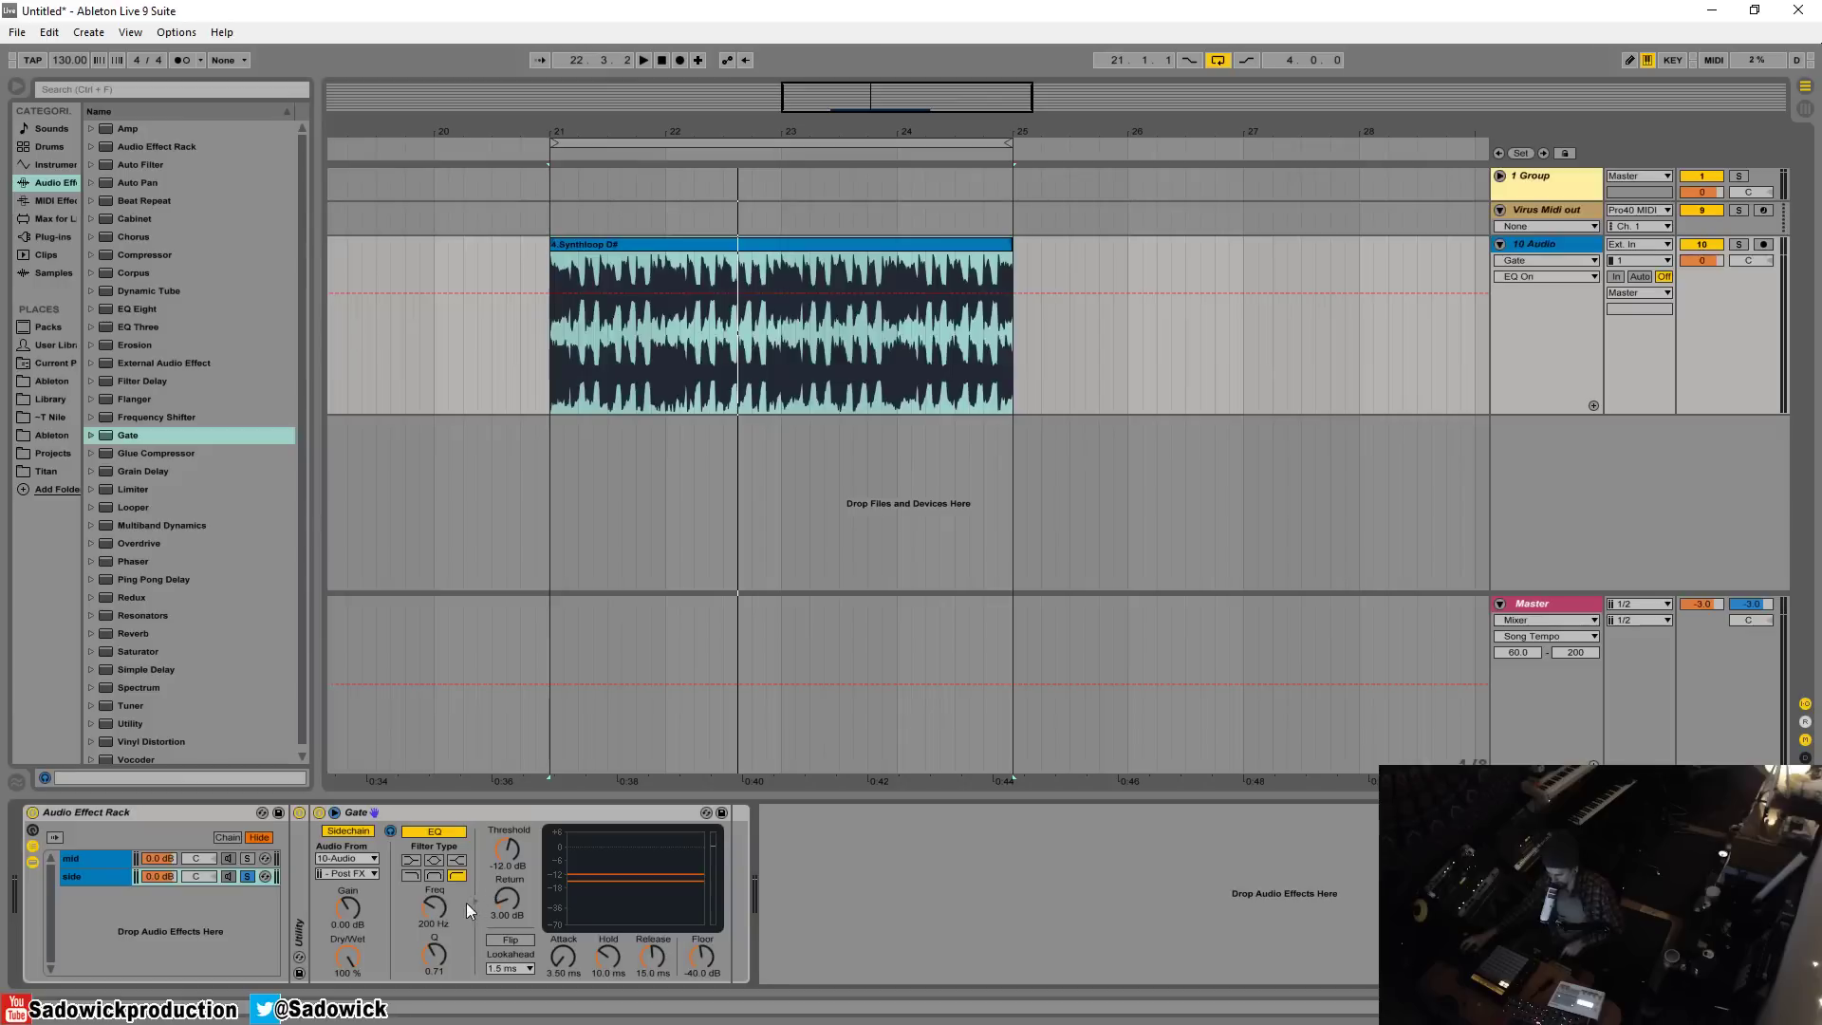
key(space)
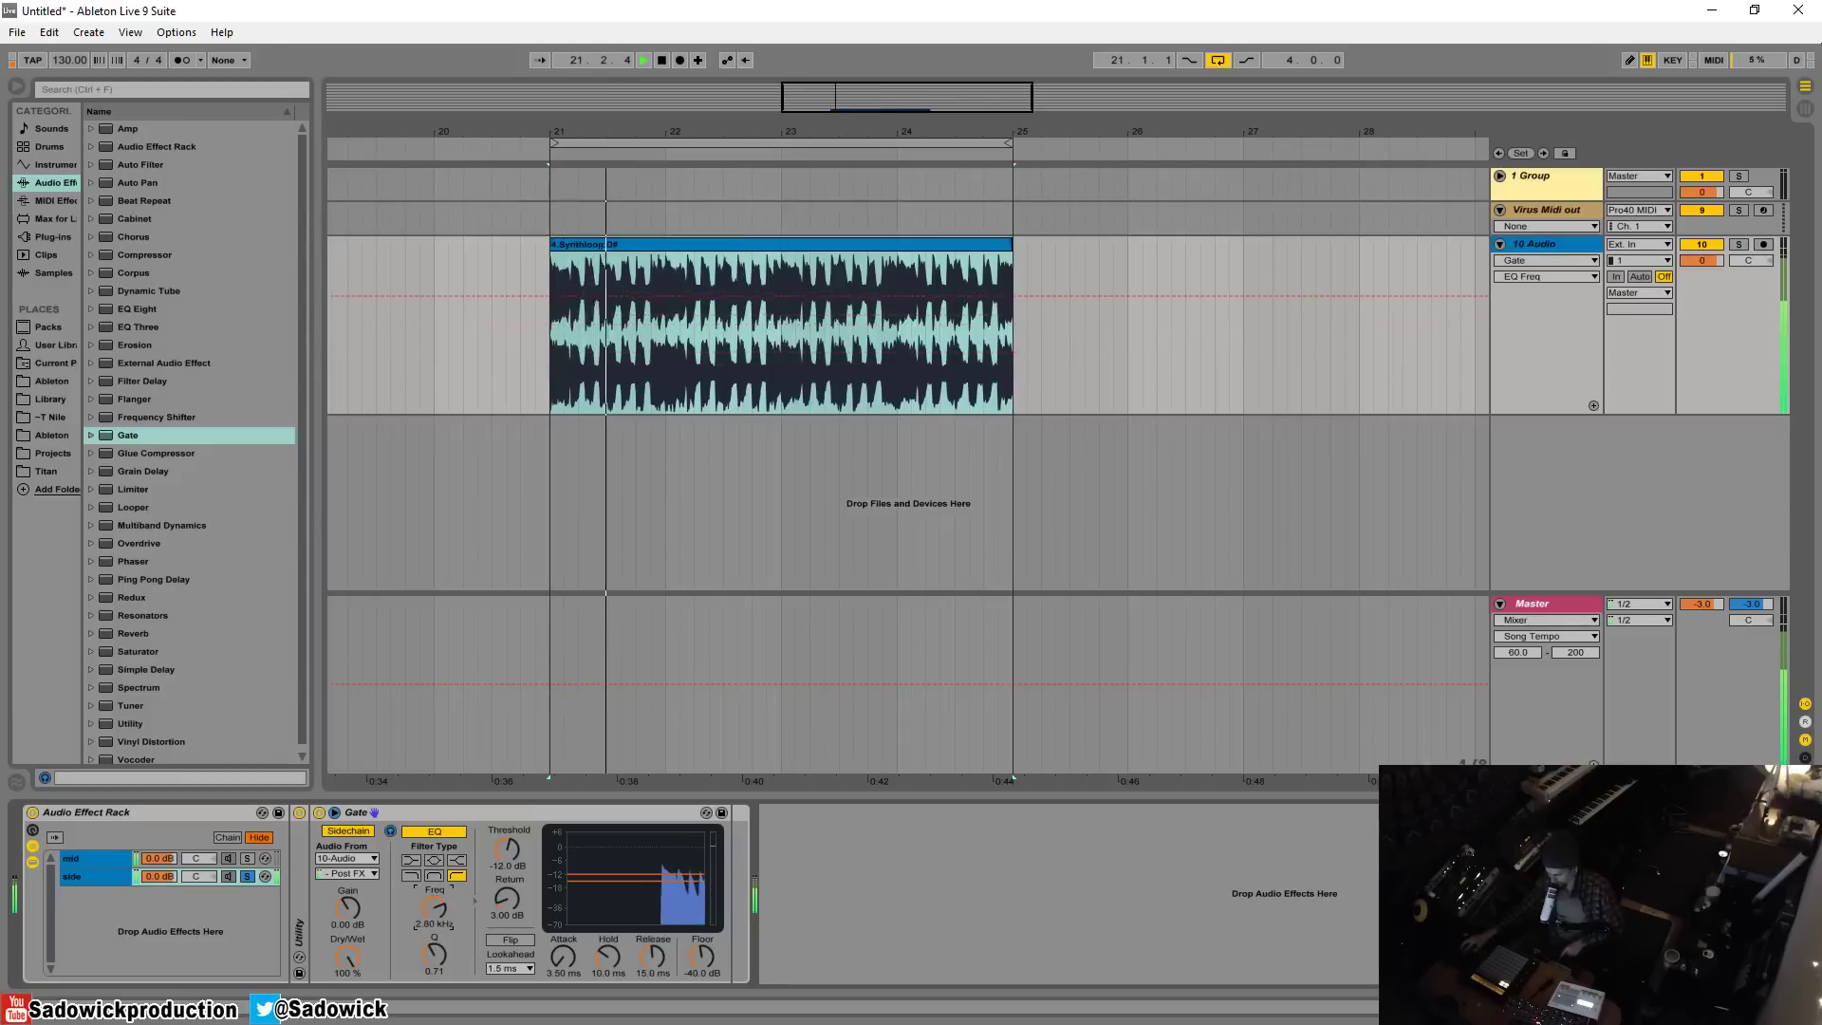
drag(437, 949, 436, 912)
click(431, 876)
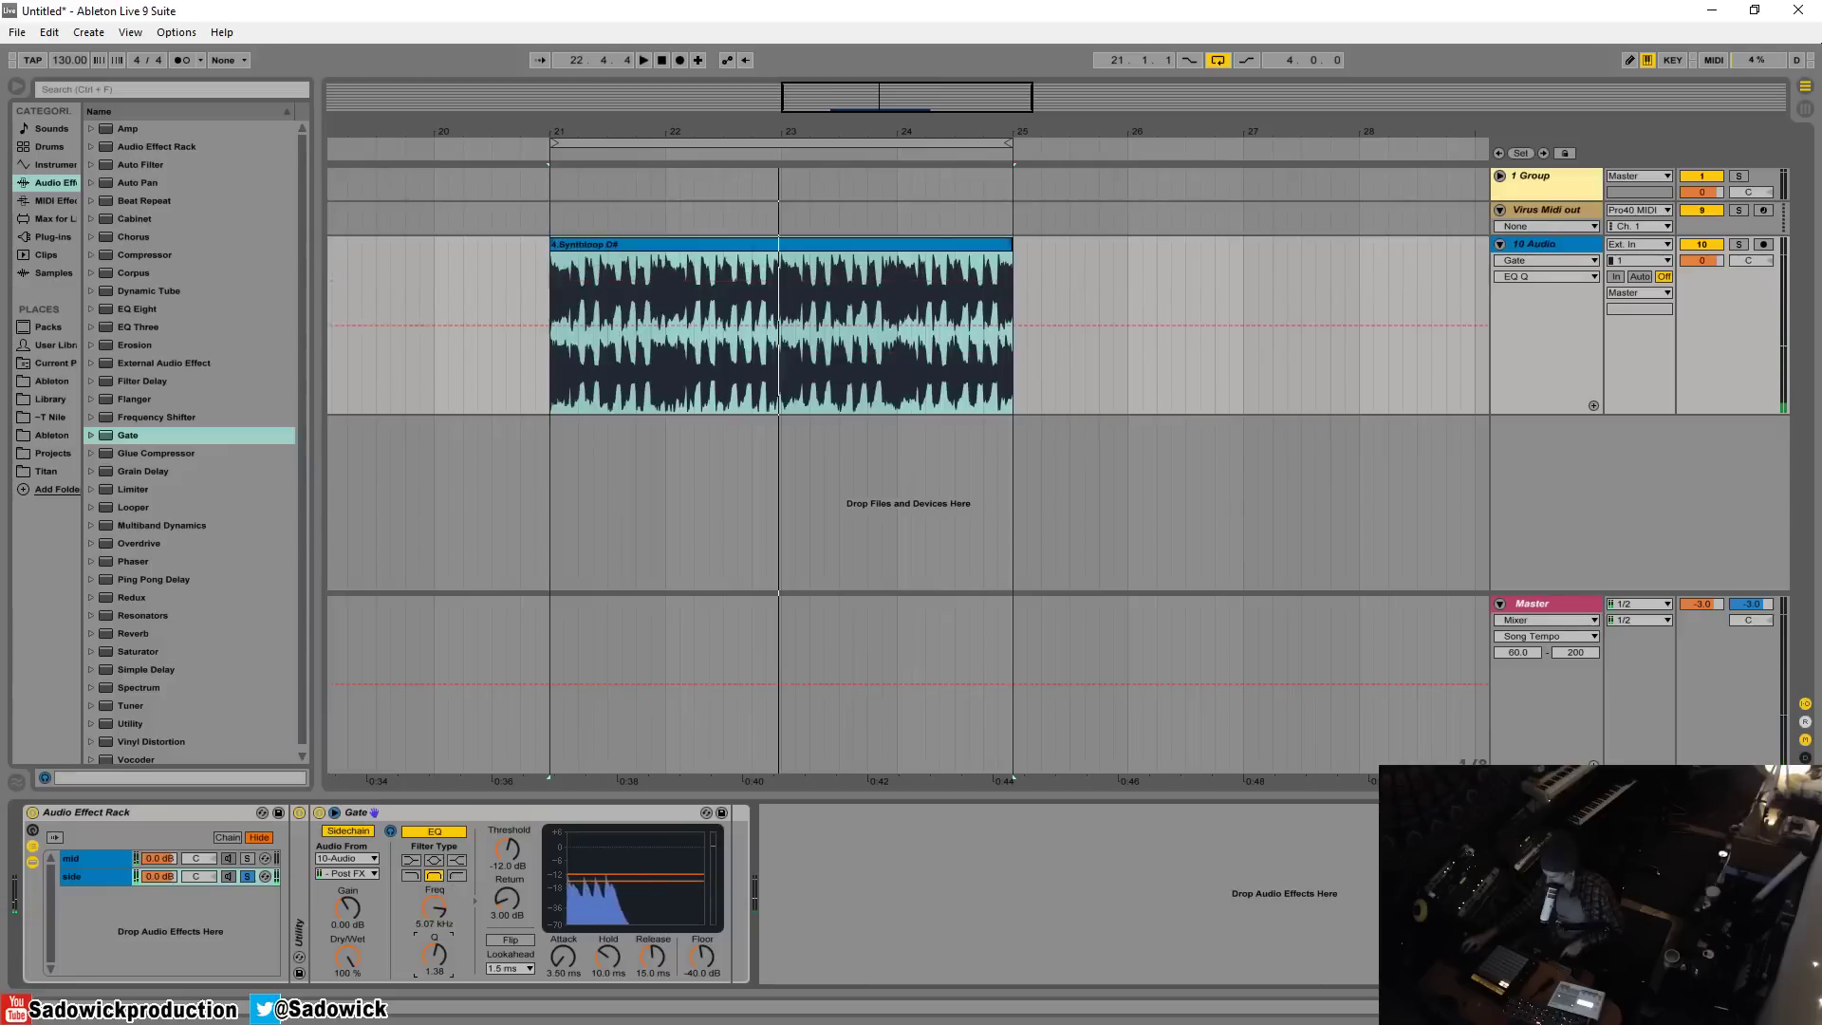
key(space)
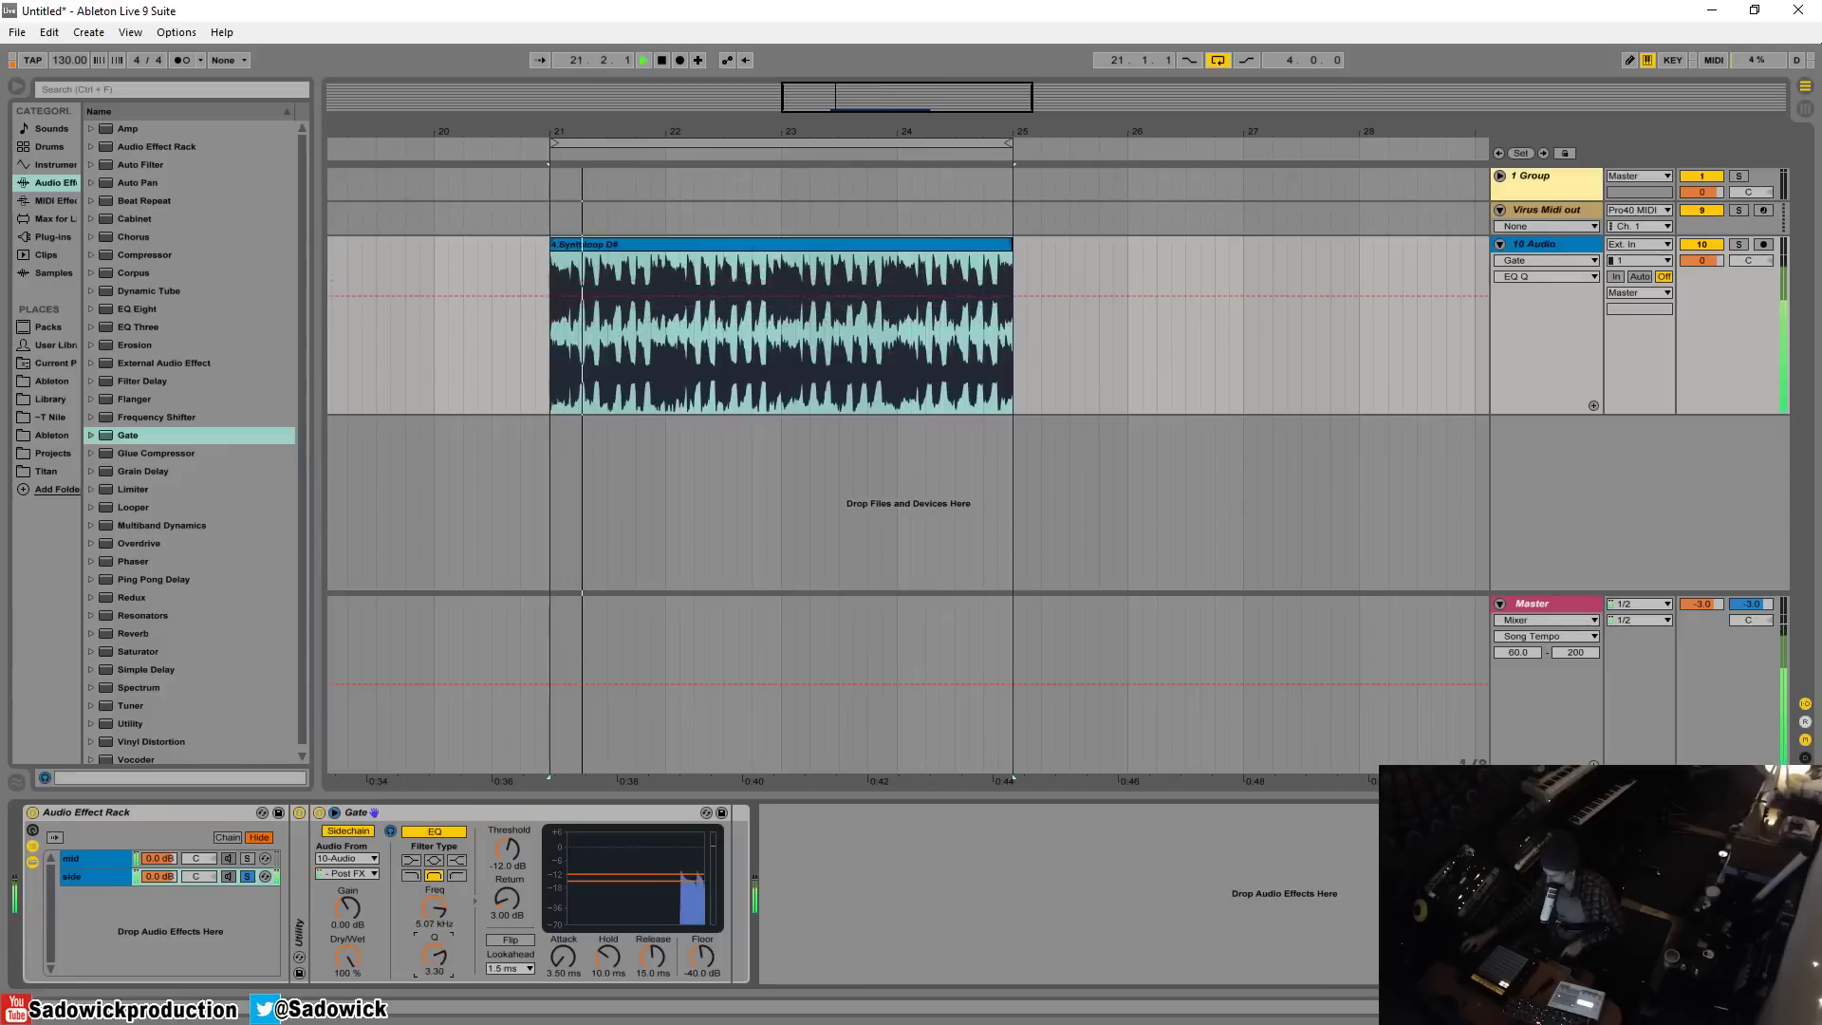
drag(434, 963, 434, 918)
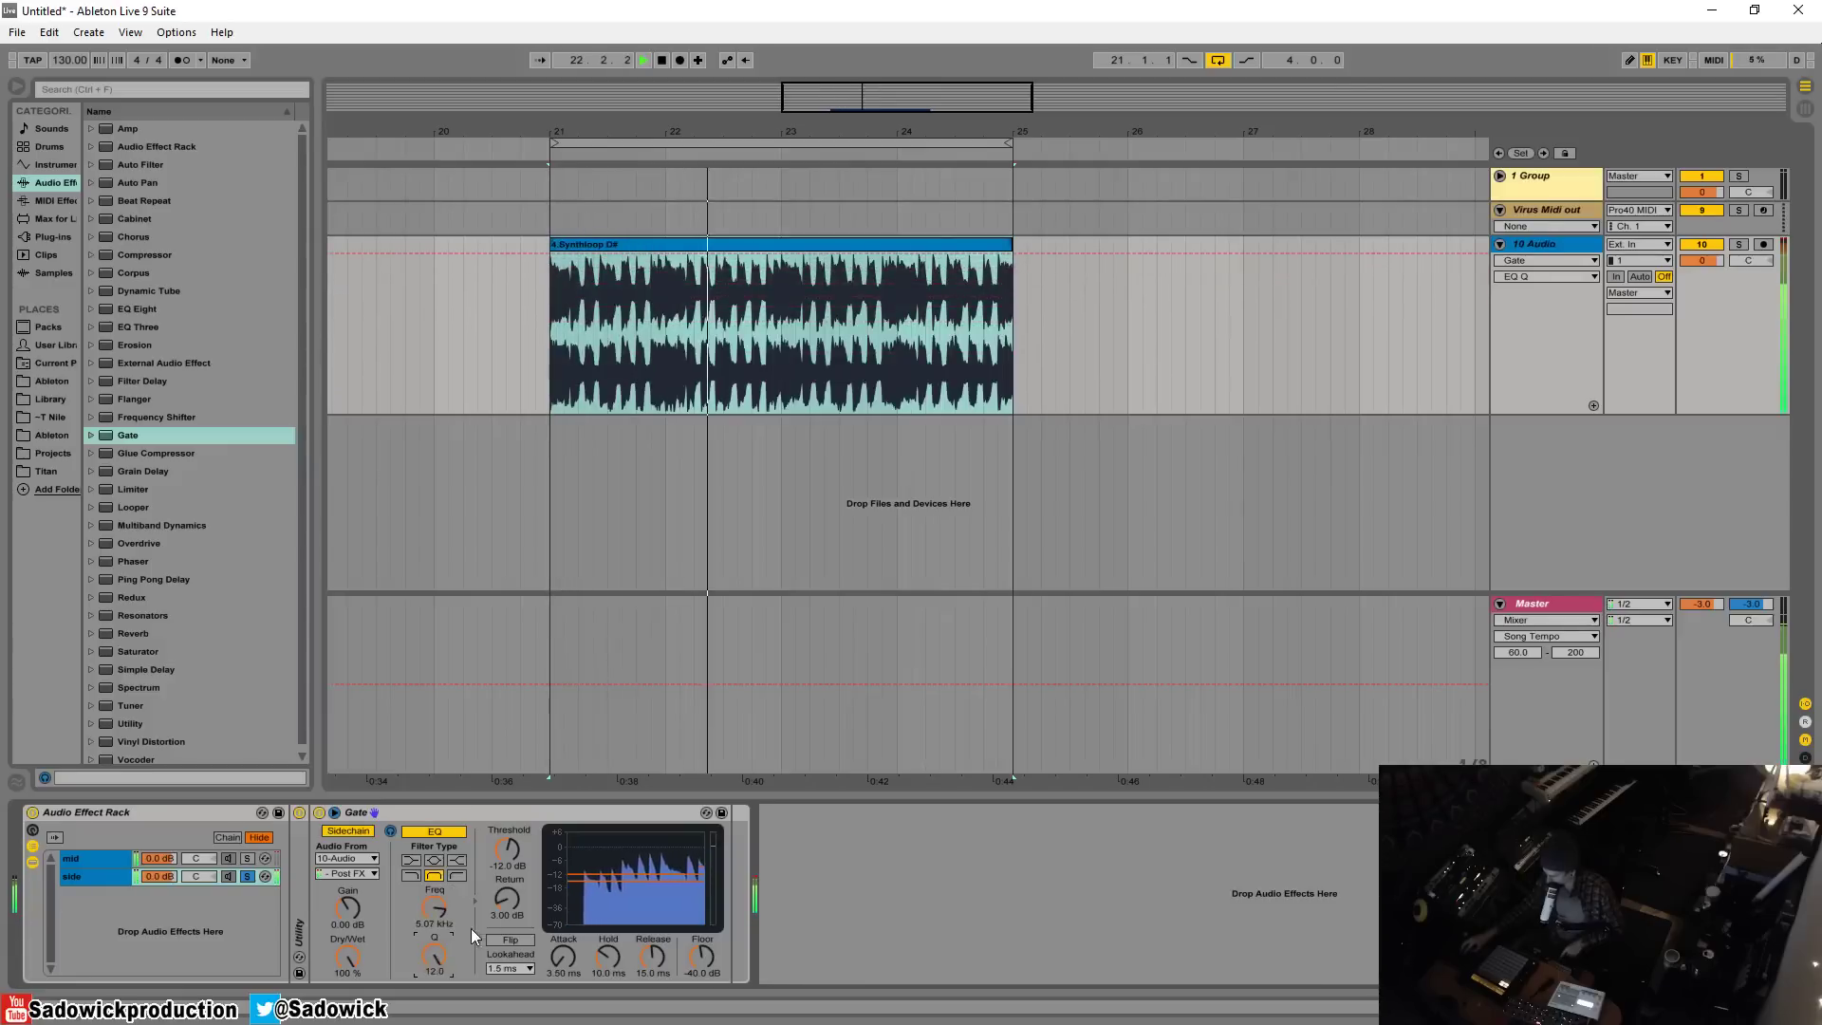
Raise the Gate's threshold to about -3 dB, turn sidechain listening off and audition the gated side chain
drag(609, 879, 613, 851)
key(space)
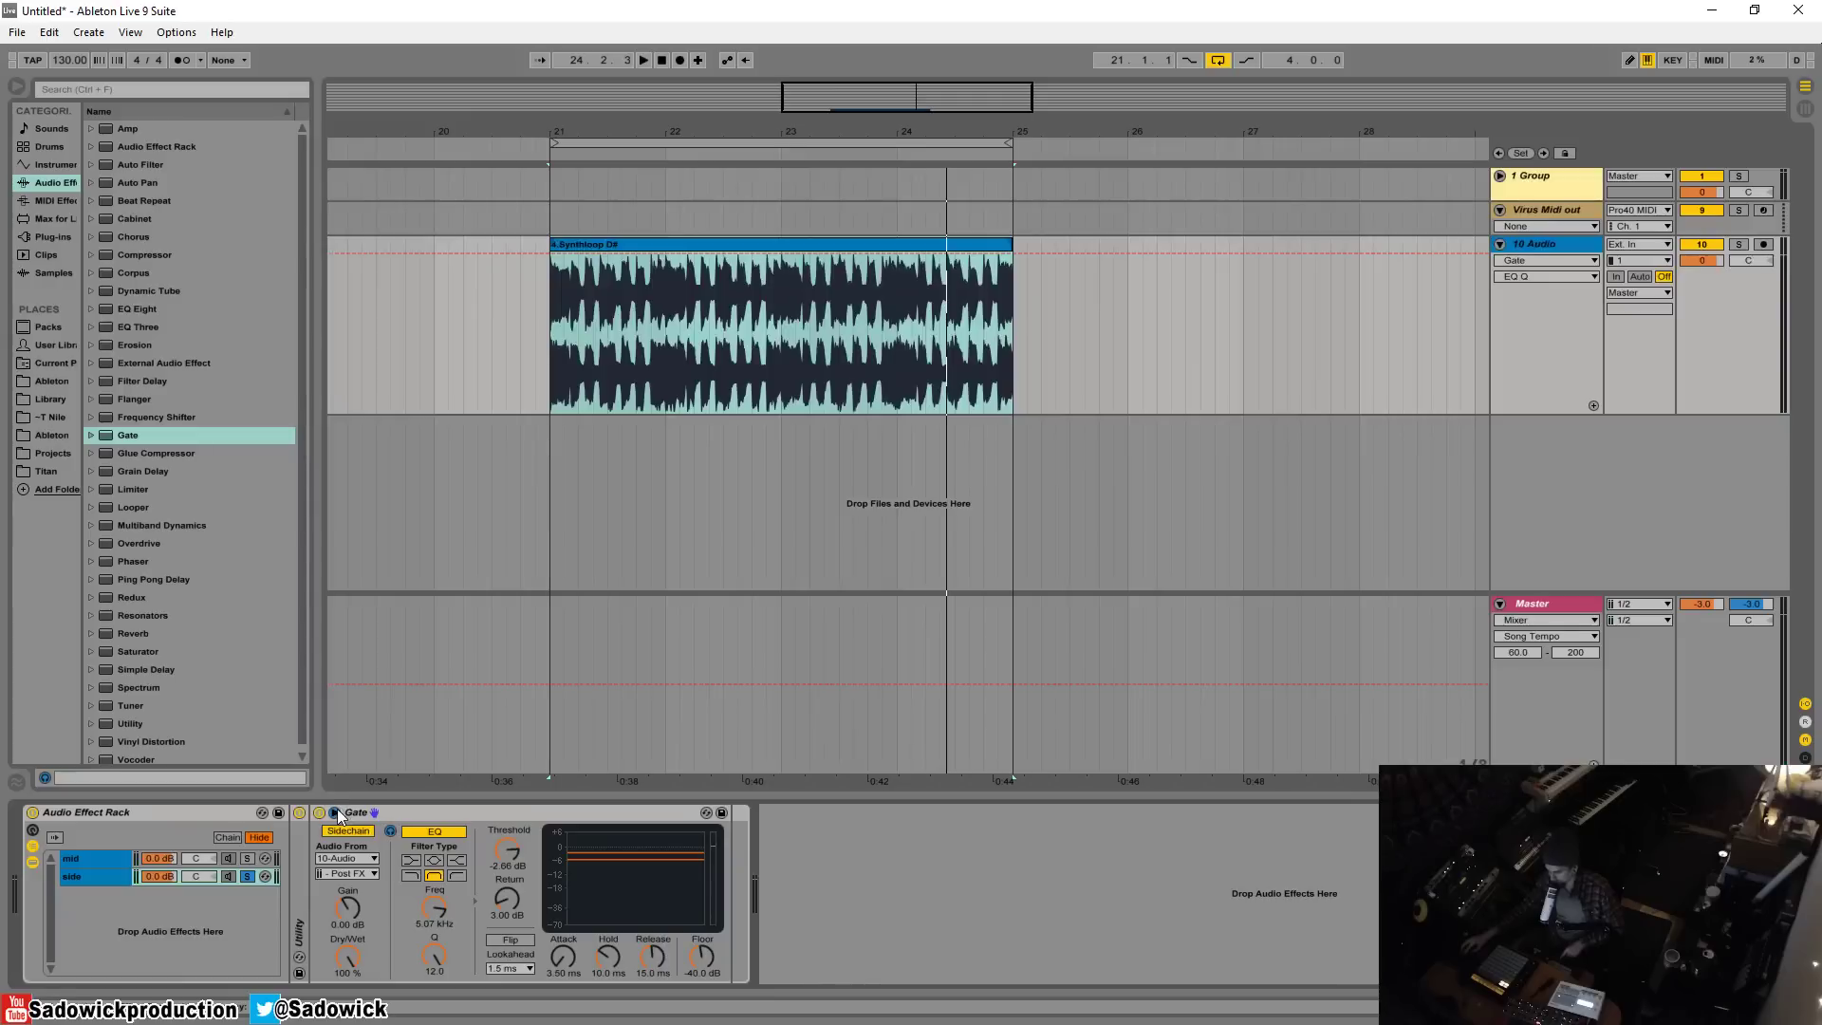
key(space)
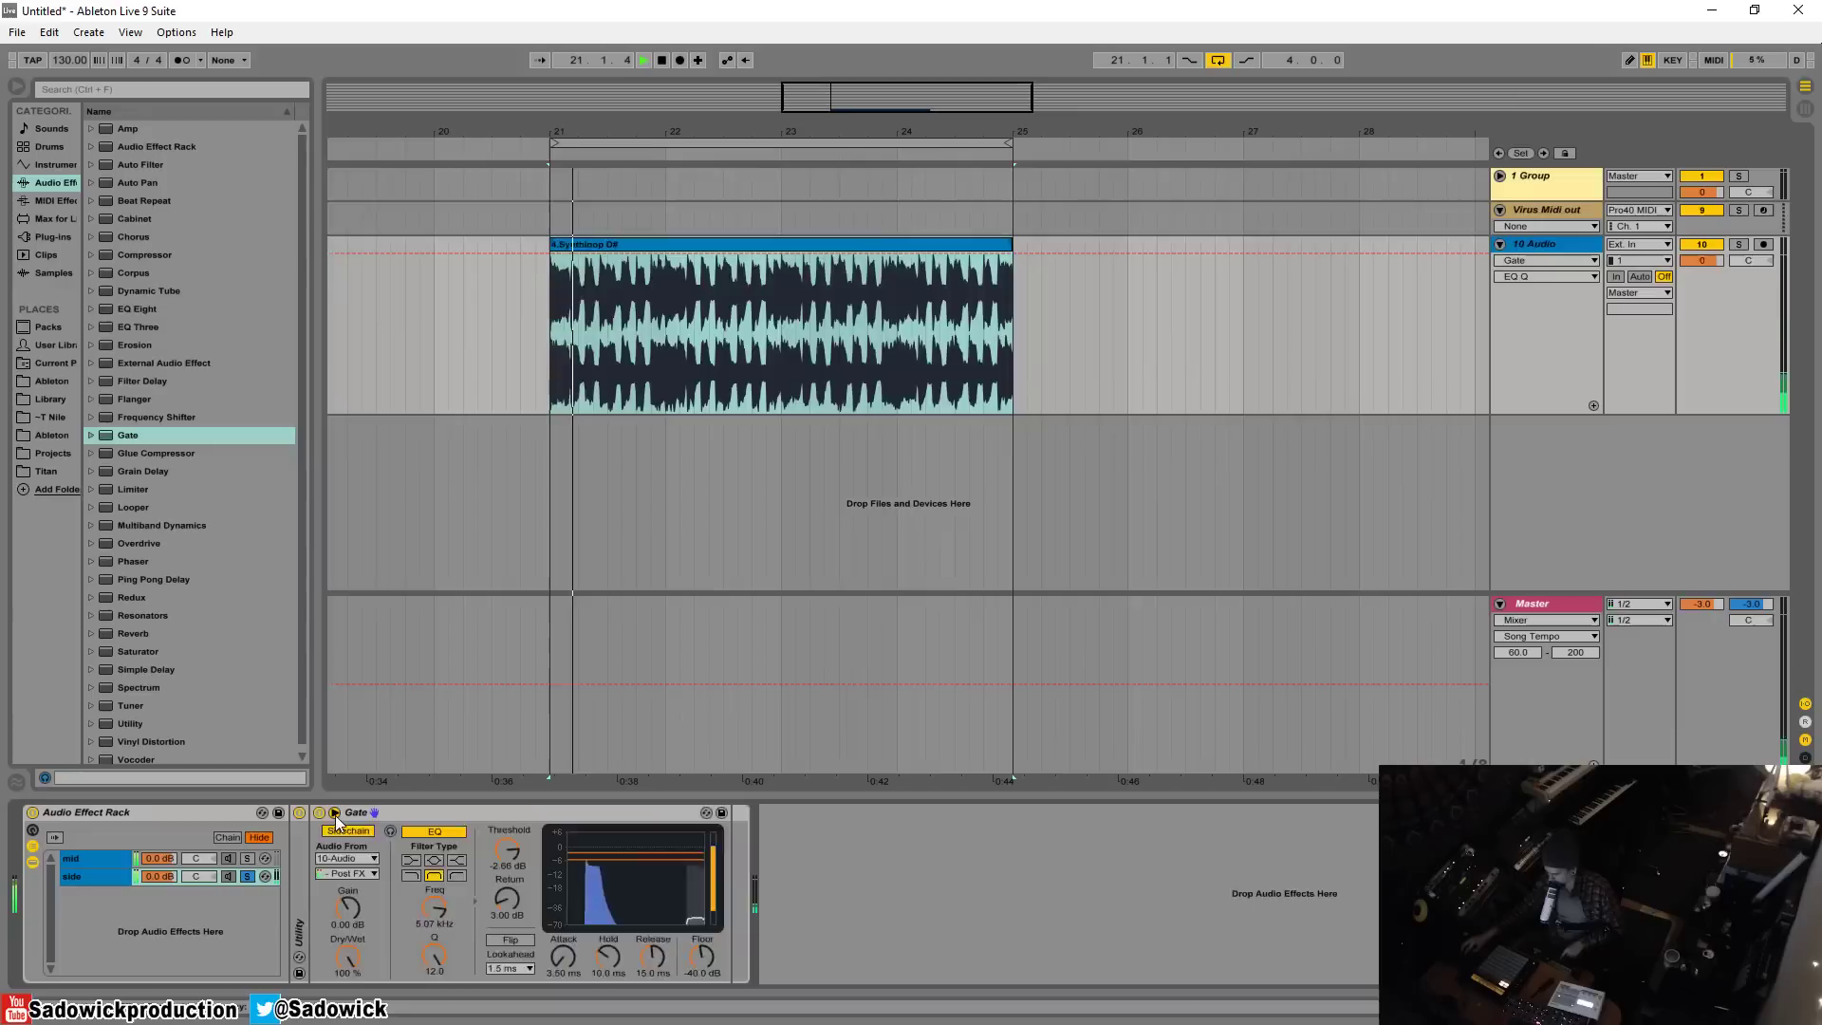
Hide the Gate's sidechain settings, set its return to about 5.20 dB and lower the threshold to about -4.72 dB while auditioning the side
click(389, 833)
drag(493, 858, 492, 865)
key(space)
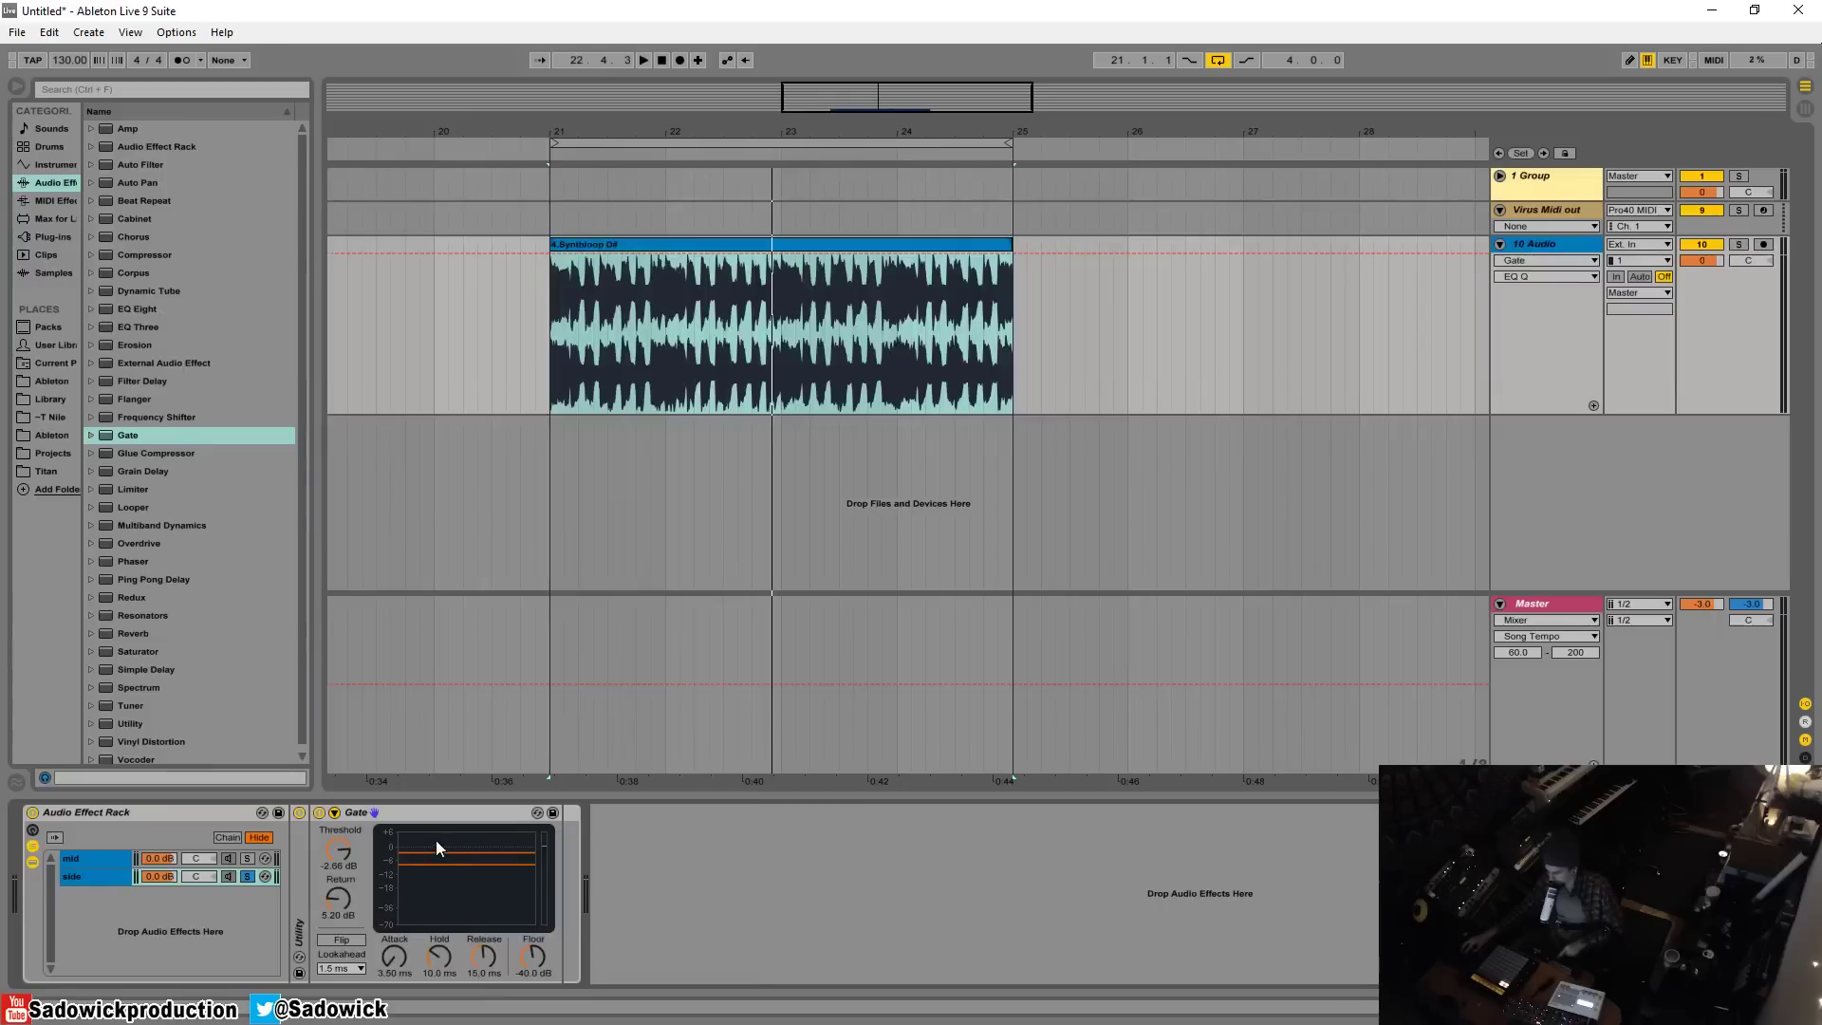
key(space)
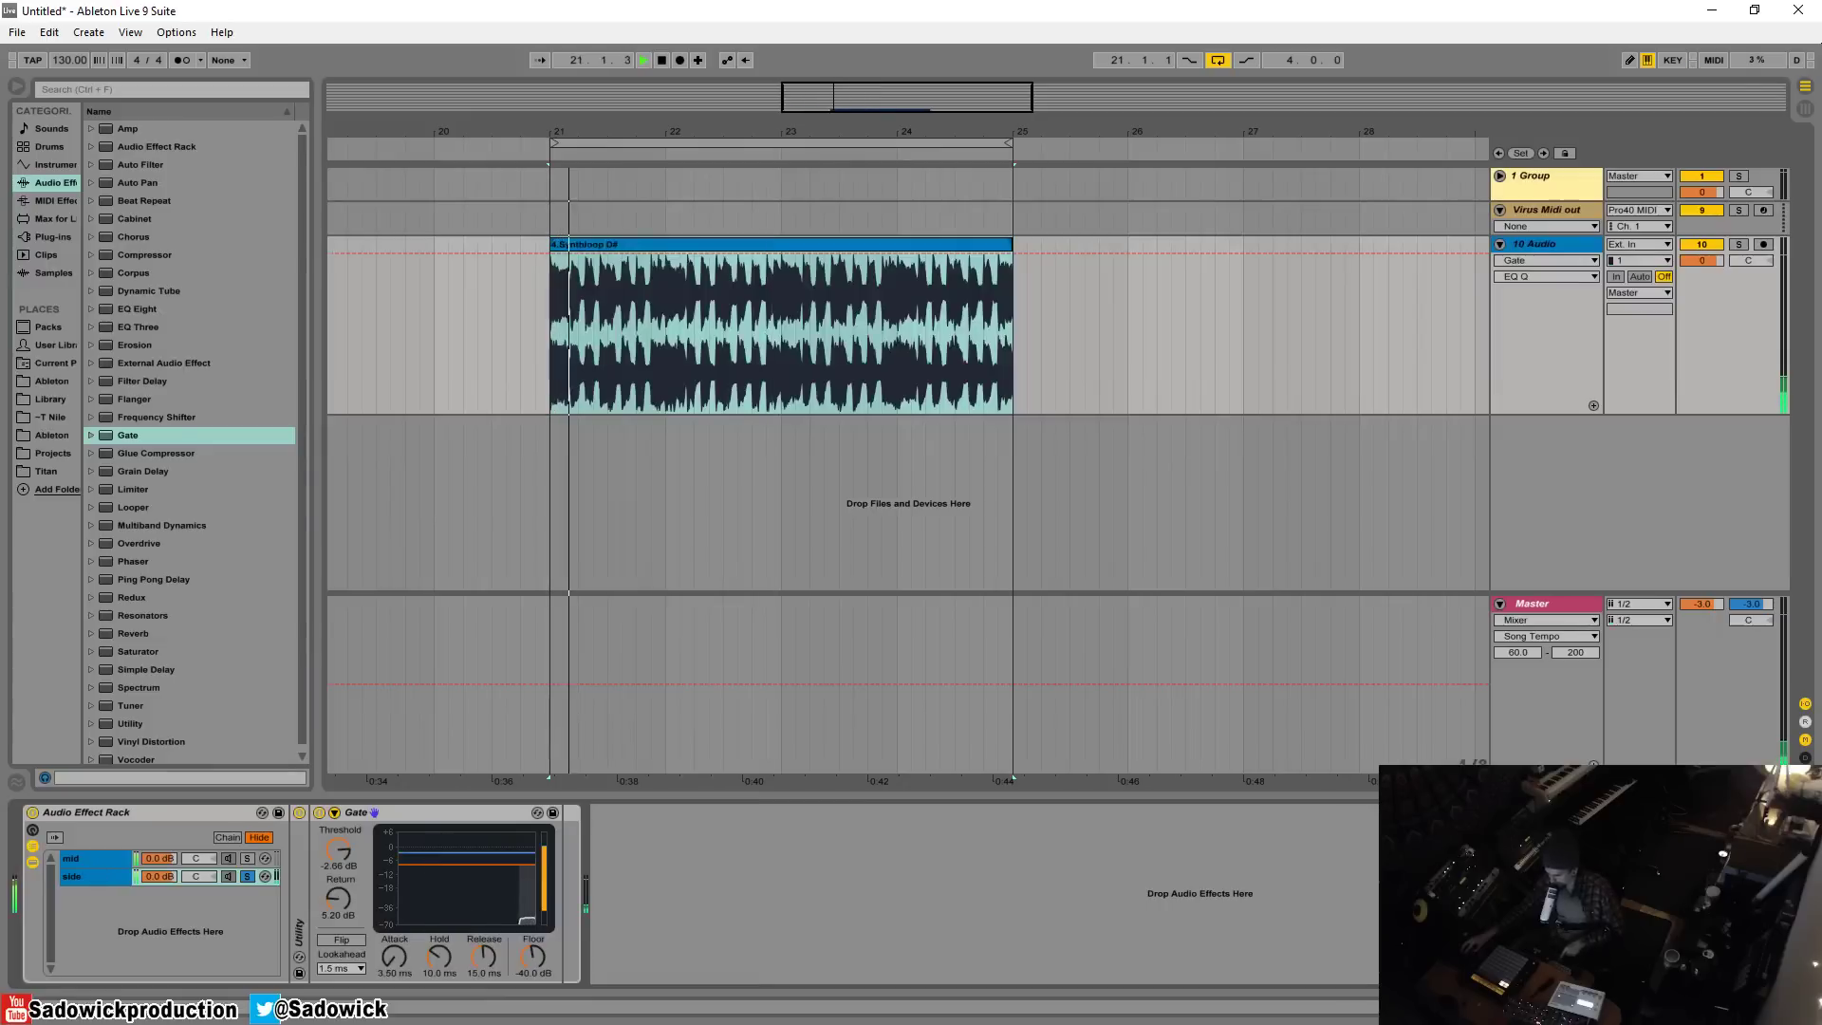
drag(425, 858, 426, 864)
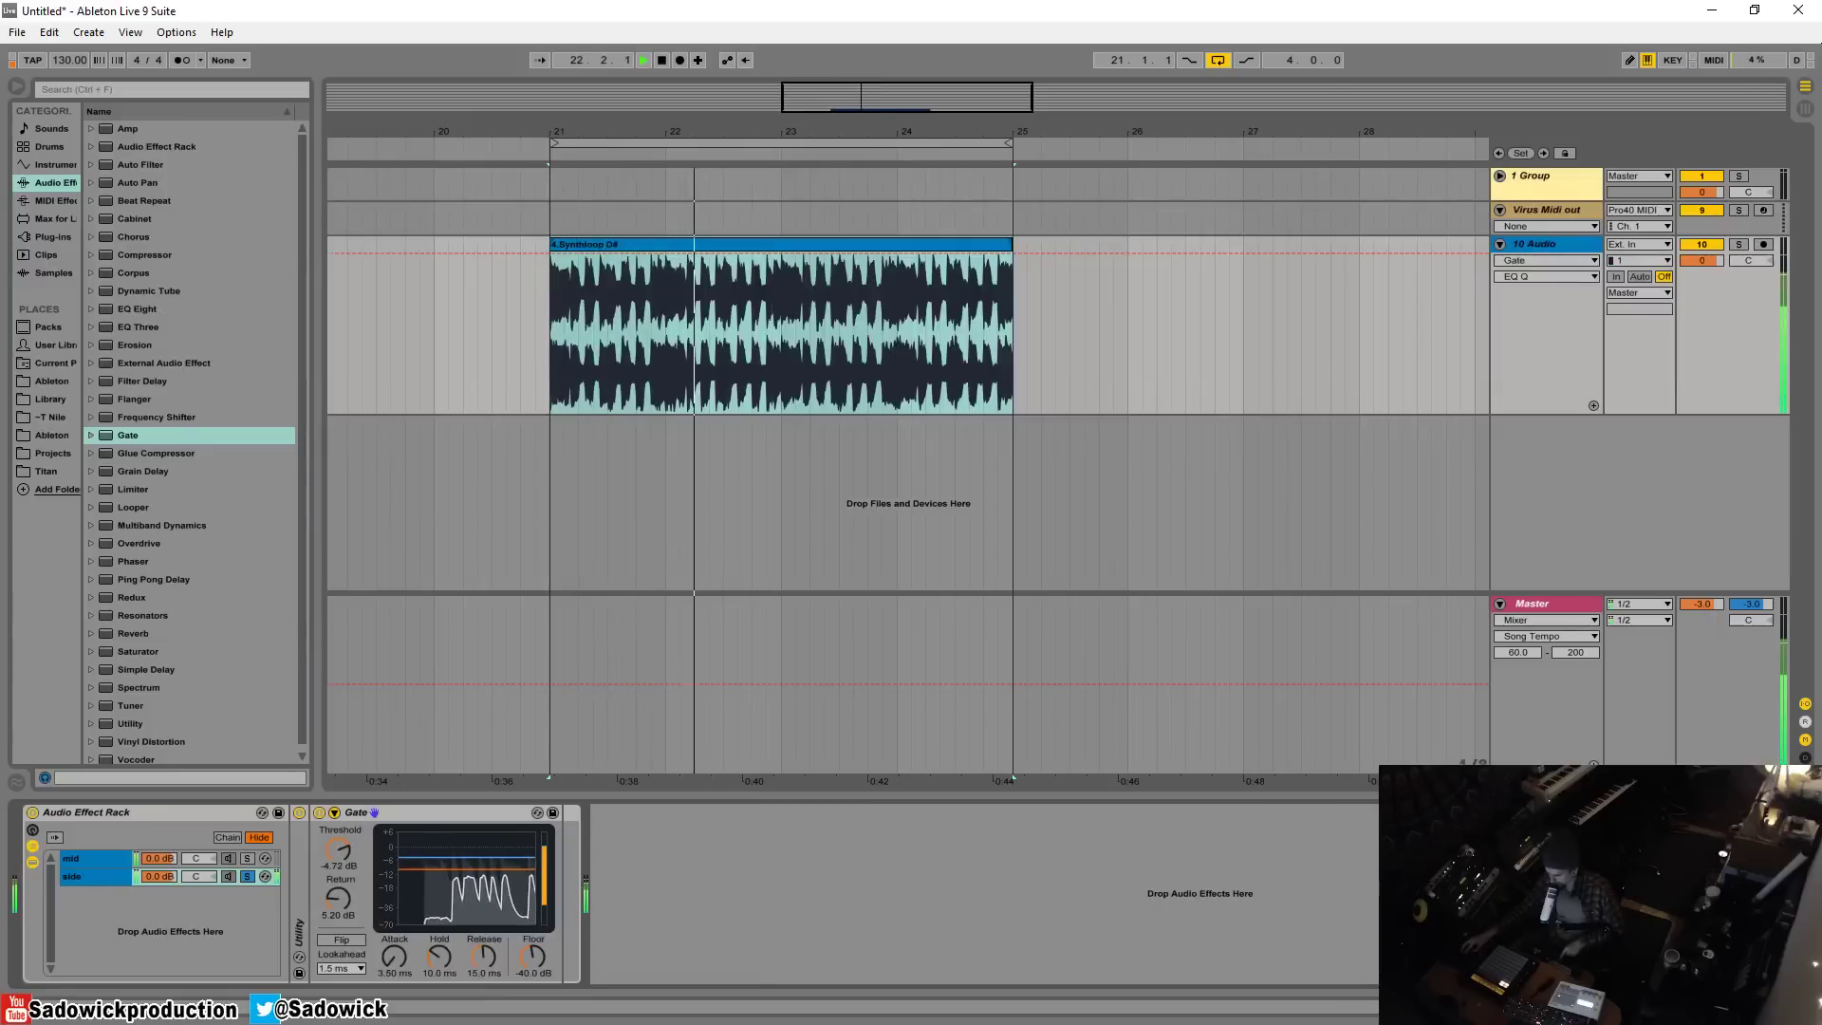
key(space)
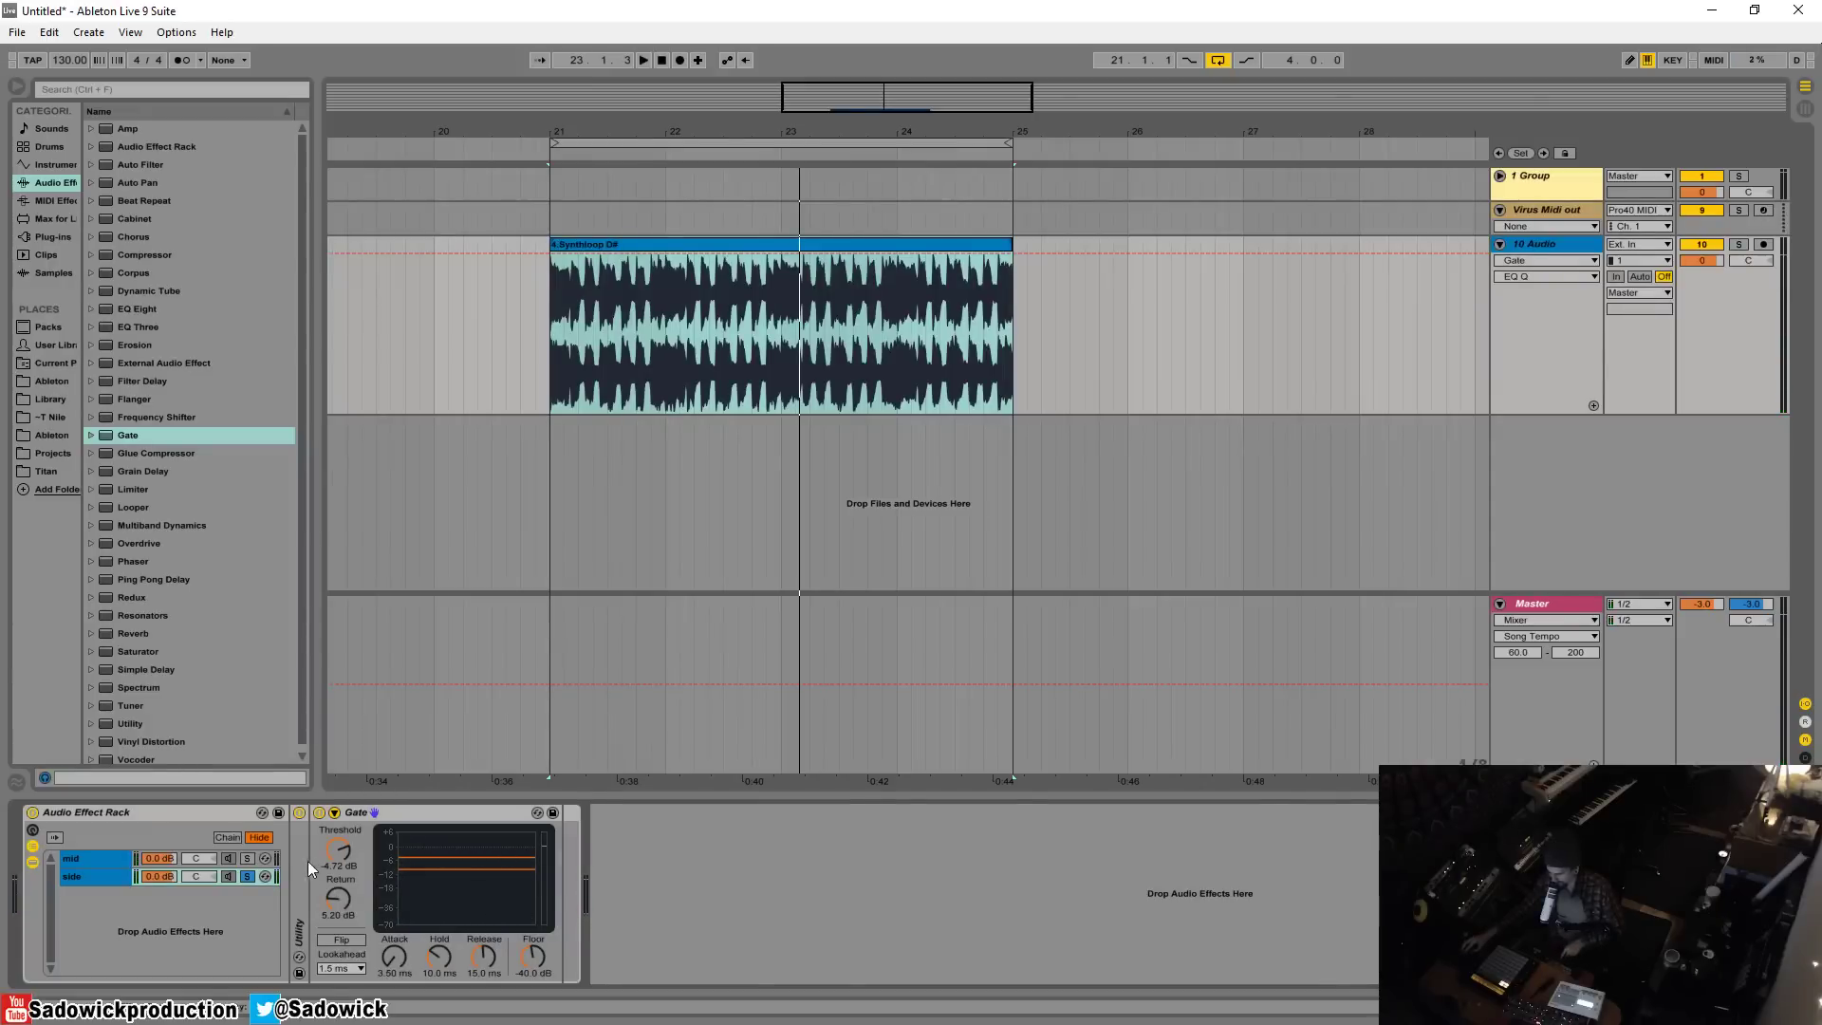
Set the Gate's threshold to about -5.13 dB, attack to 0.02 ms, hold to 1.00 ms and release to about 75.5 ms during playback
key(space)
drag(338, 850, 338, 864)
drag(513, 863, 512, 858)
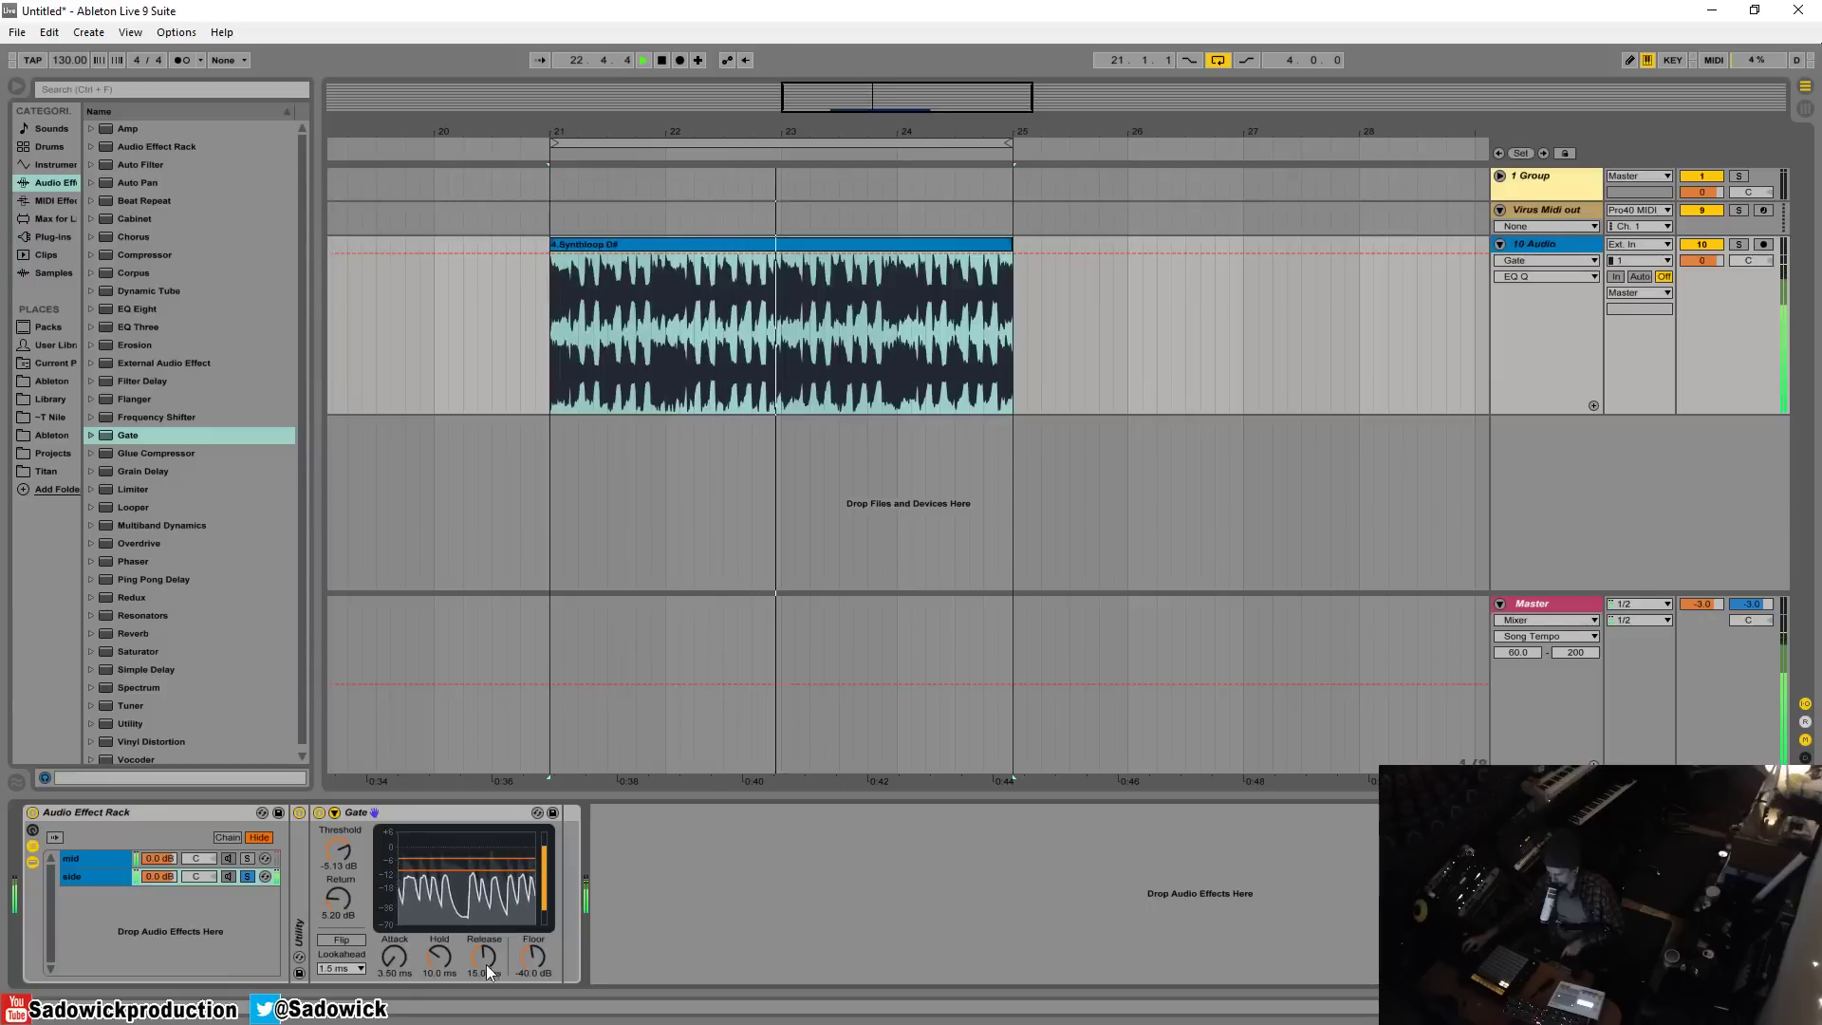
mouse_move(486, 964)
mouse_down()
mouse_move(486, 940)
mouse_move(438, 987)
mouse_move(398, 970)
mouse_move(487, 944)
mouse_up()
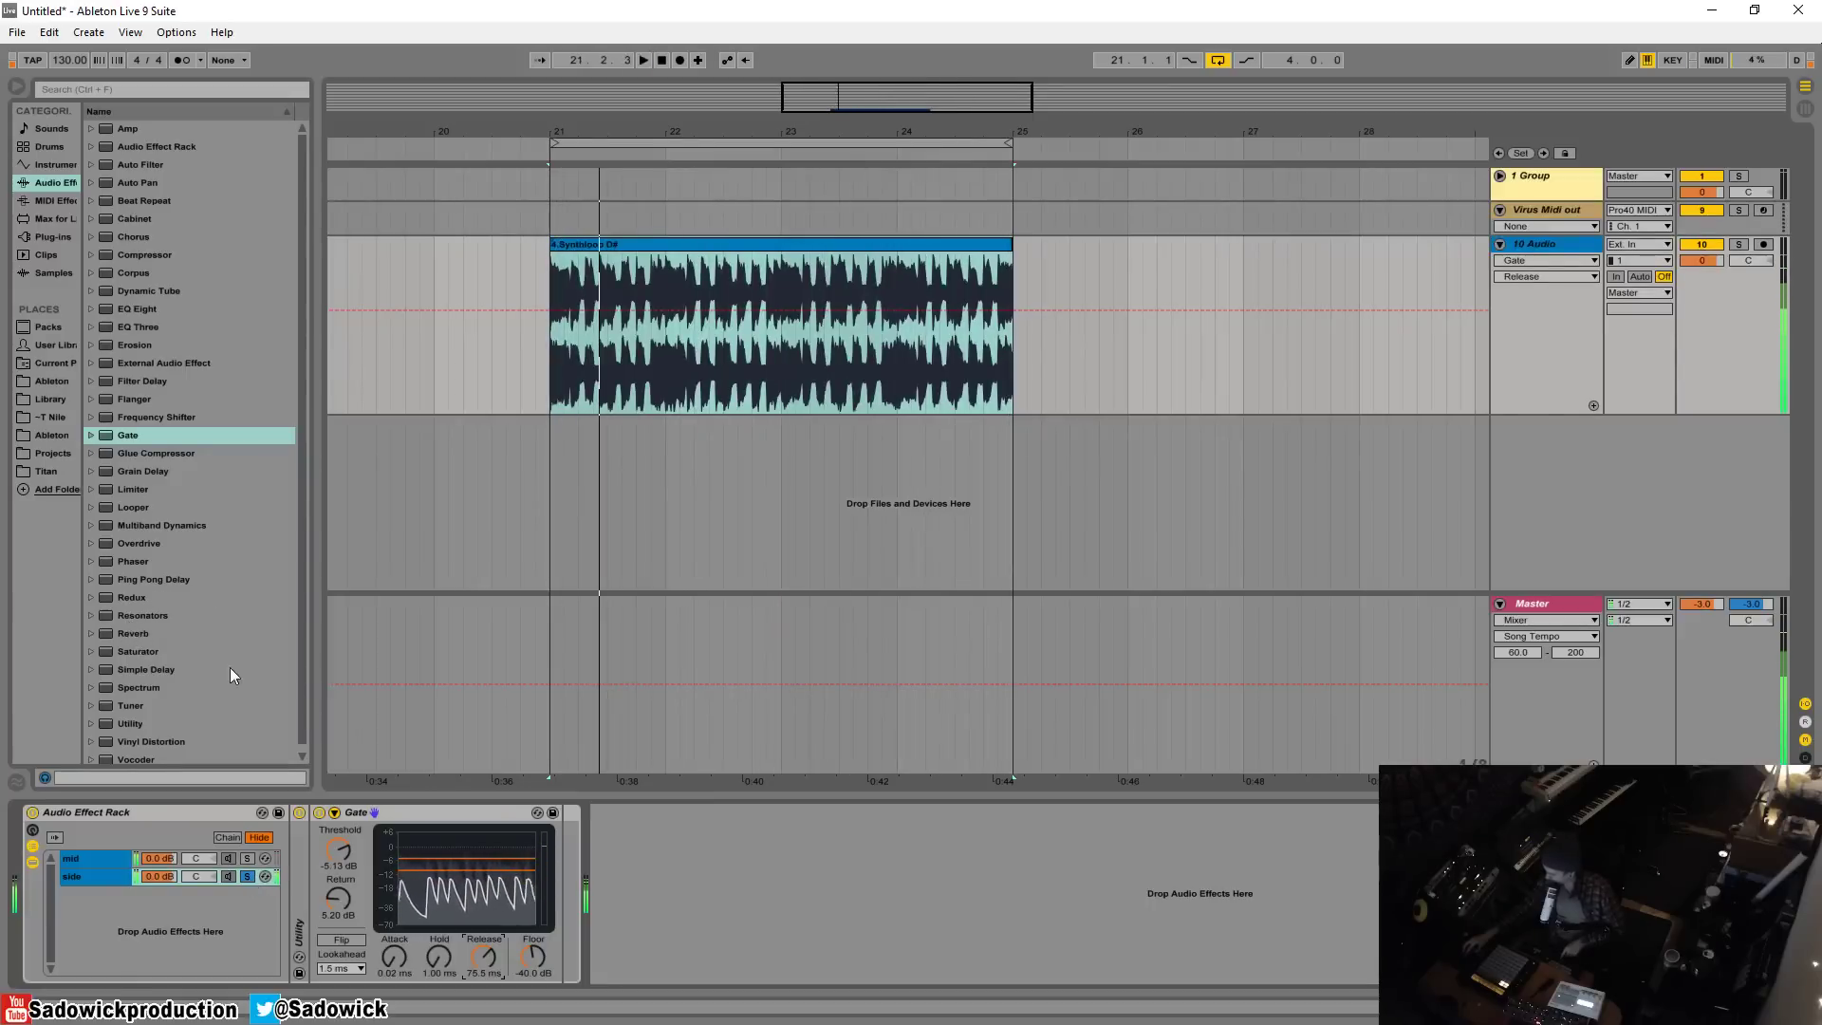
Compare the side chain unsoloed and soloed while adjusting the Gate's return to about 5.6 dB and threshold to about -7.6 dB
click(247, 877)
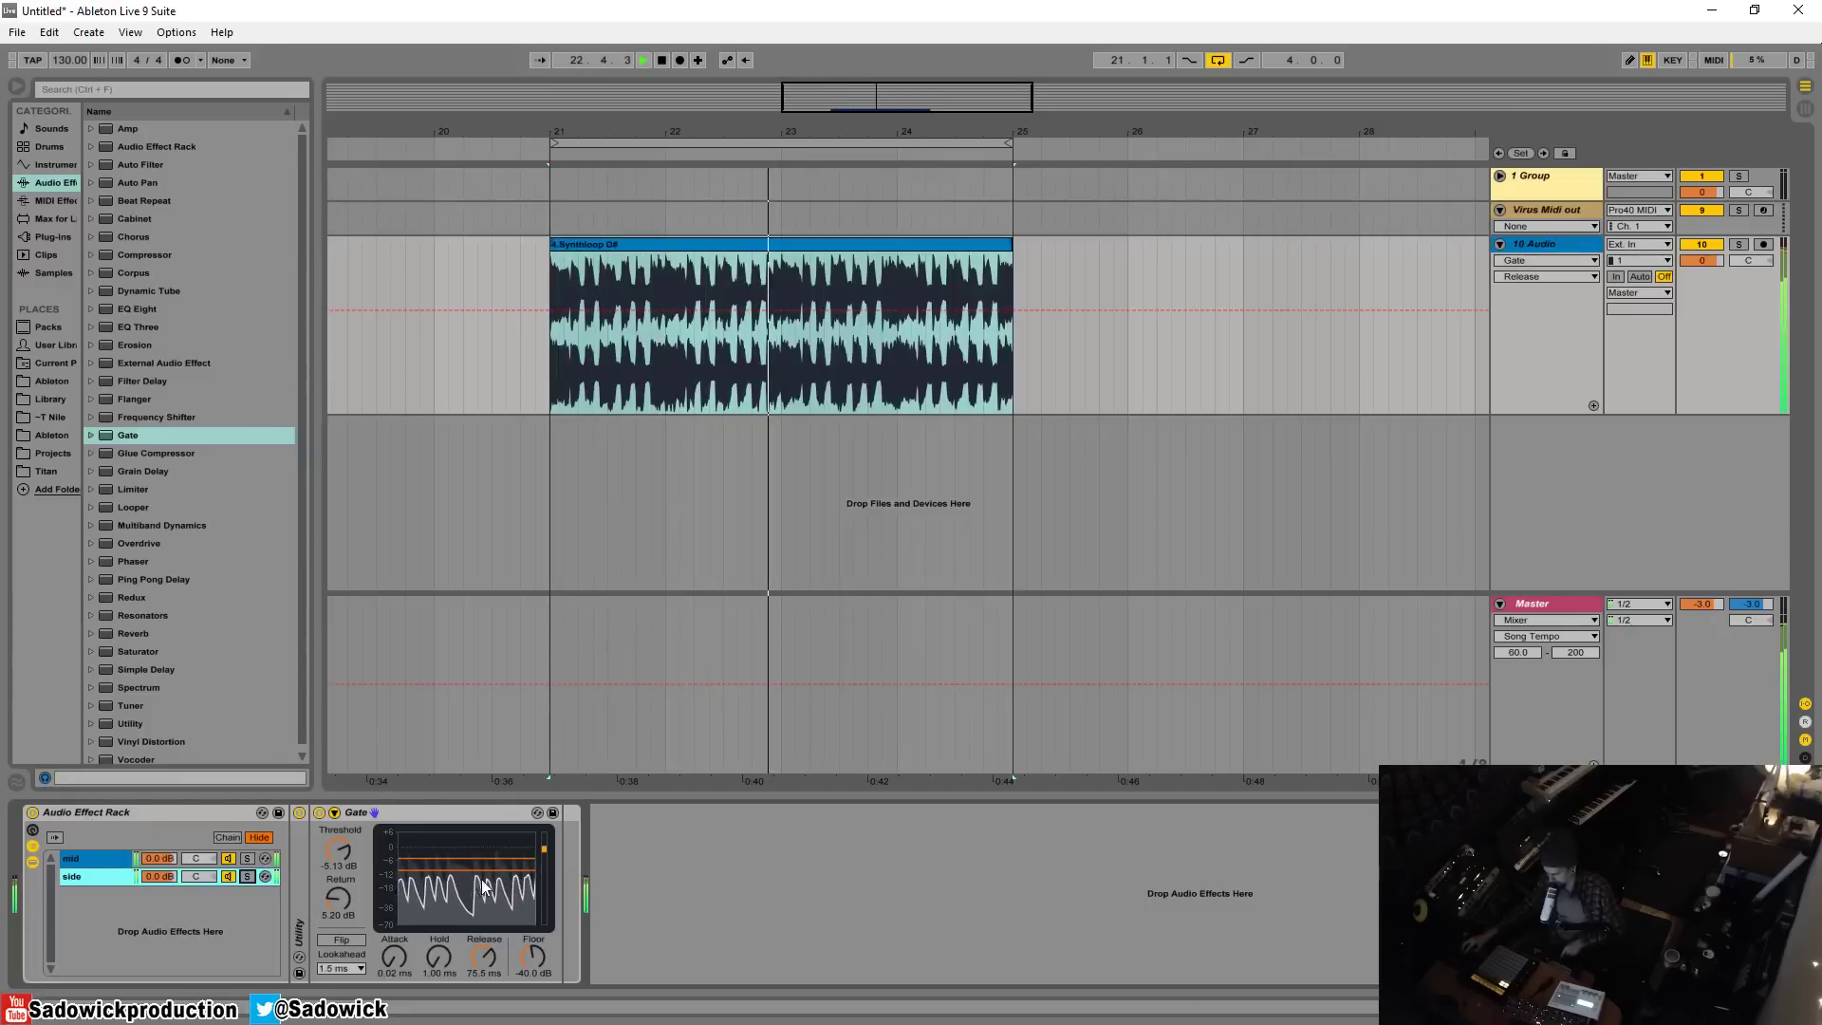
drag(481, 870, 481, 865)
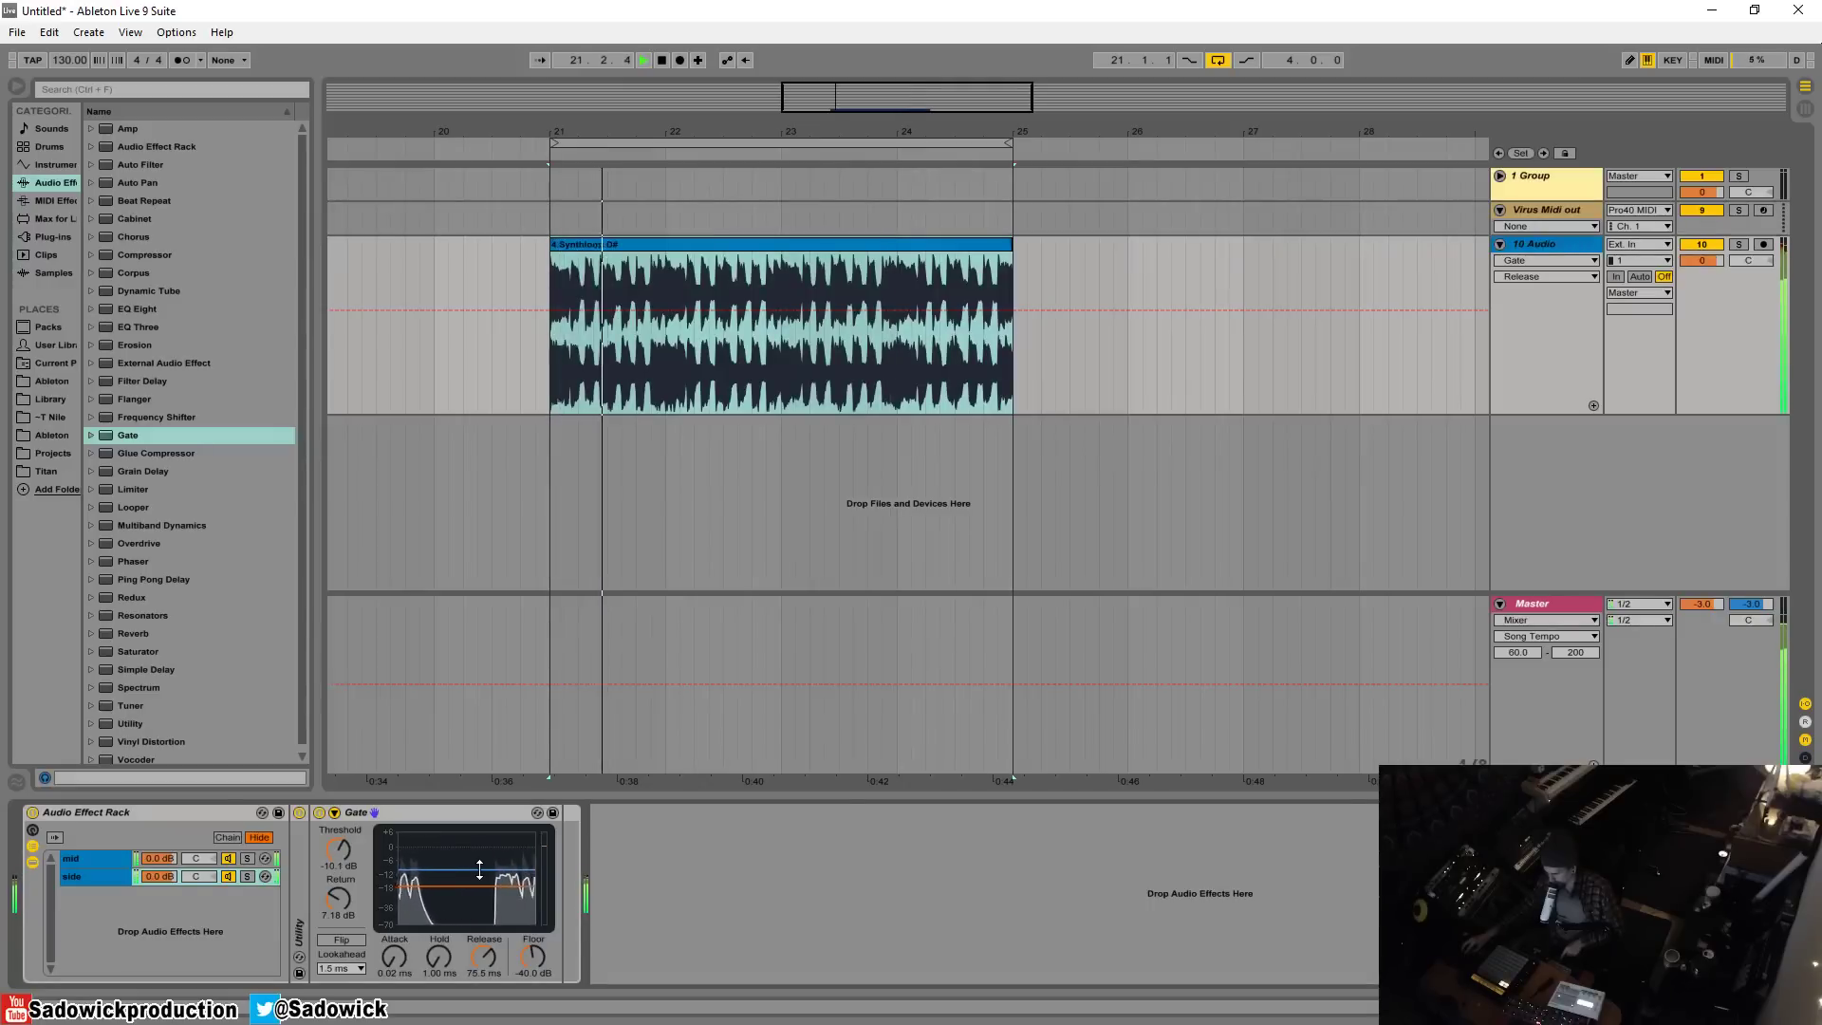
click(245, 878)
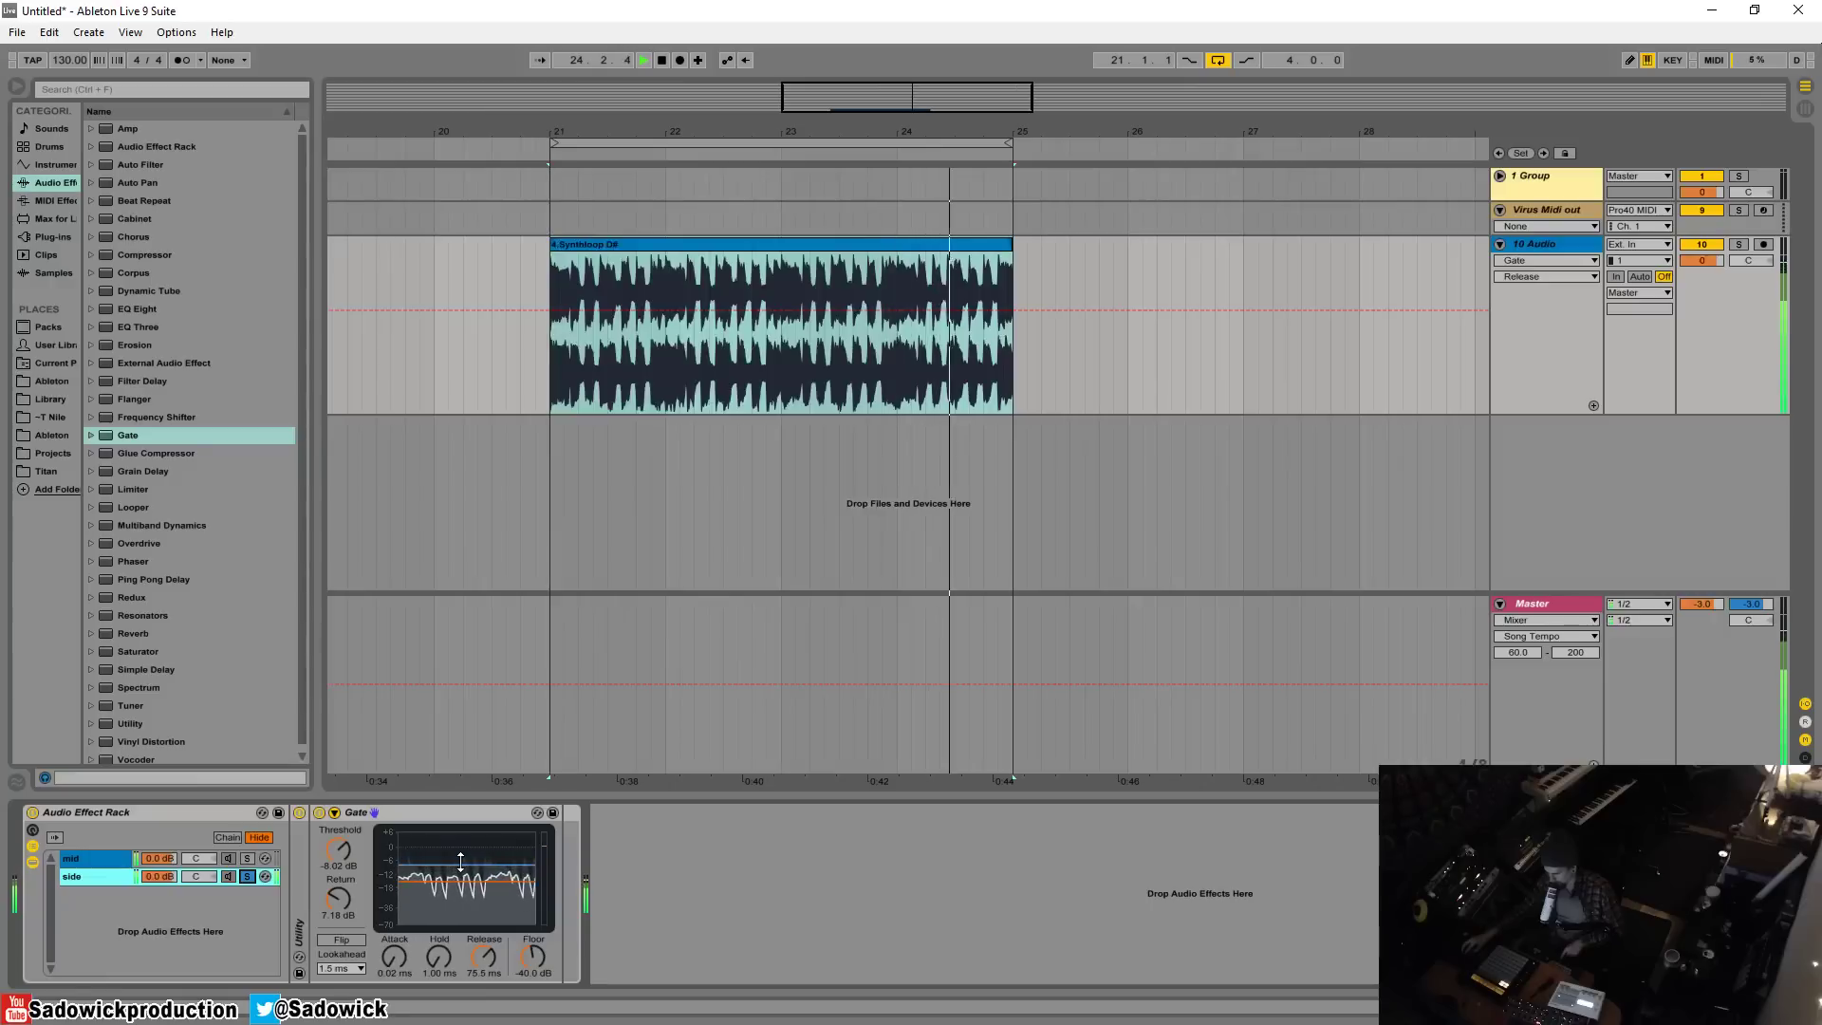
drag(461, 860, 461, 857)
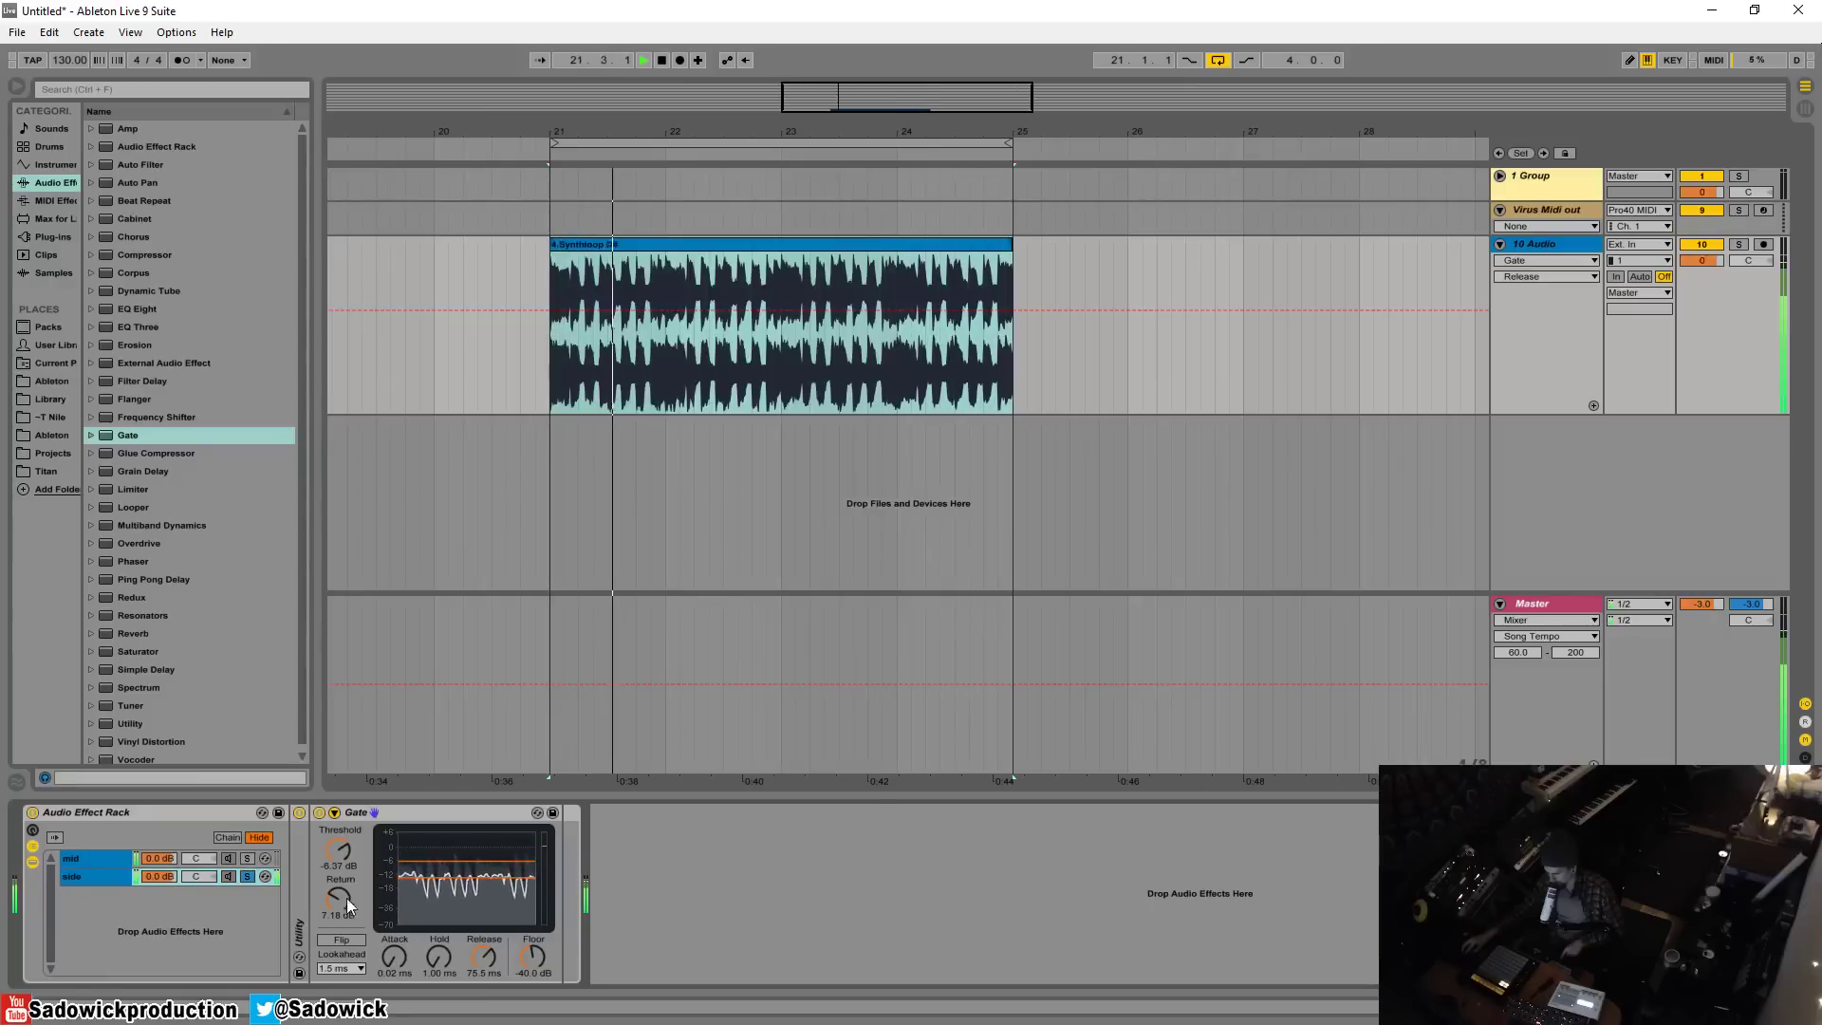
drag(349, 904, 349, 924)
drag(339, 850, 339, 860)
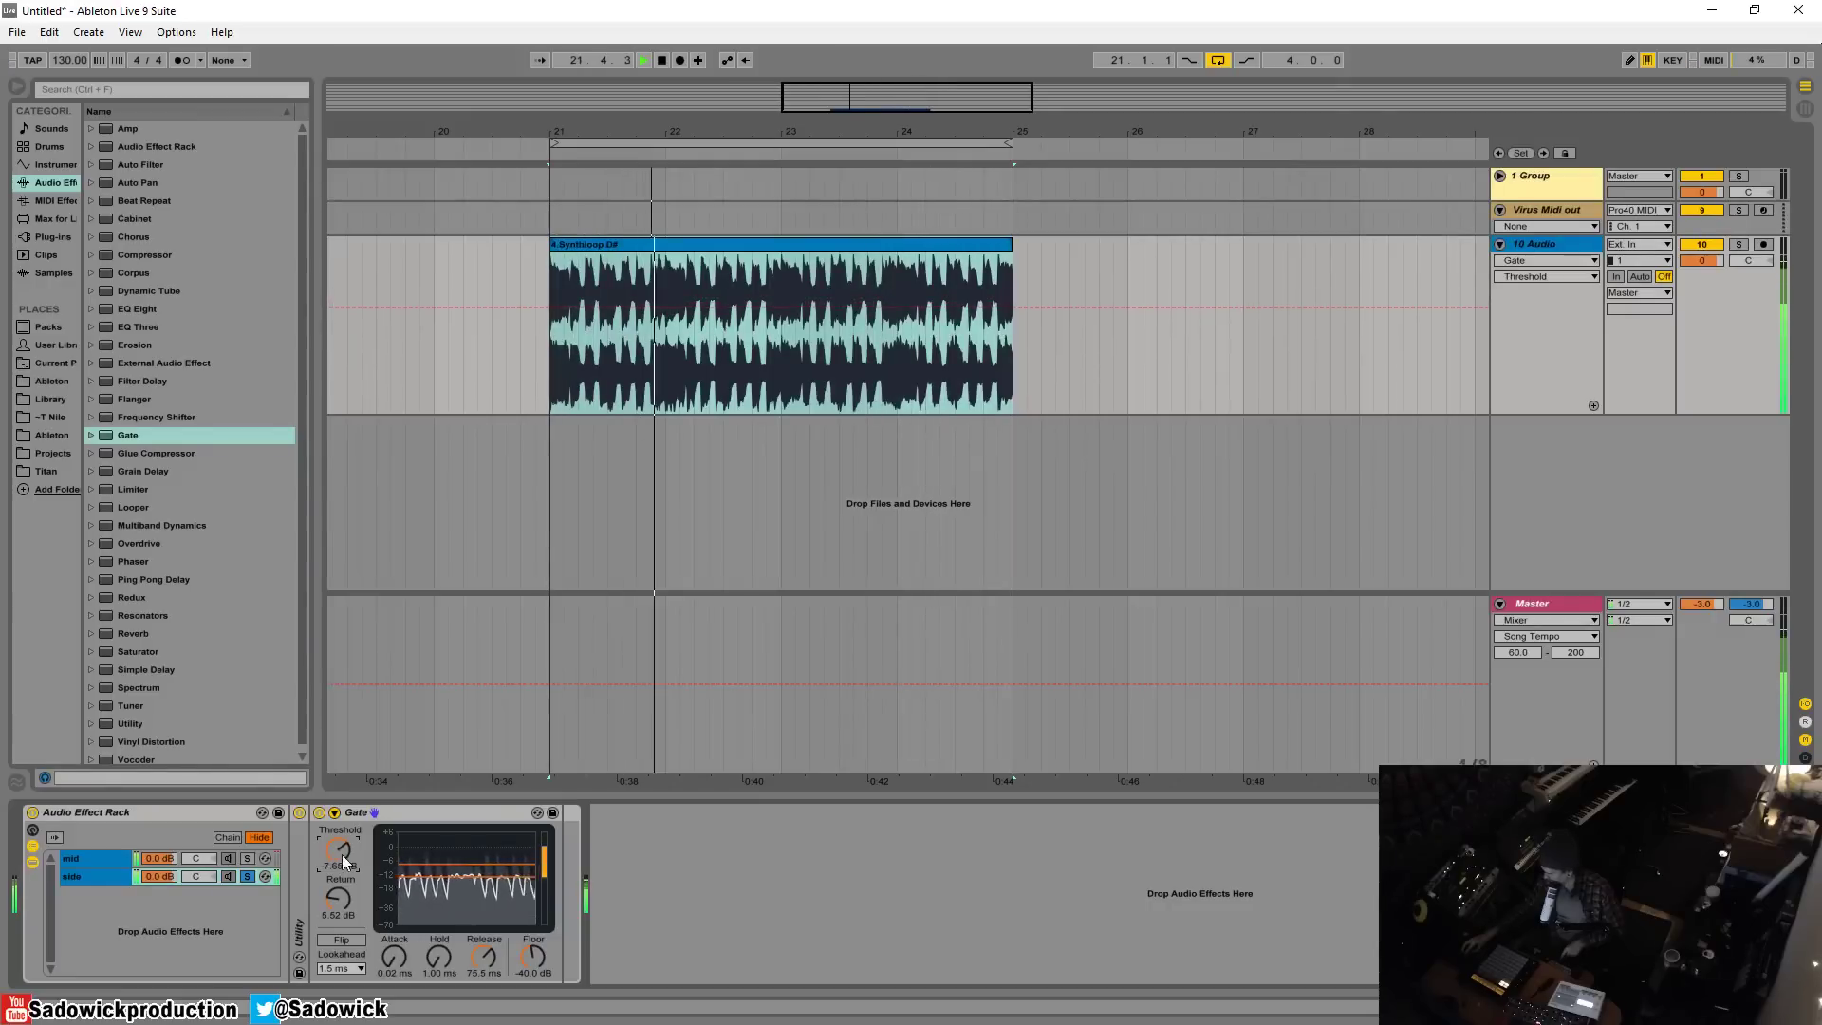
Collapse the Gate, add an EQ Eight after it in the side chain and make its first band a low-cut filter
double_click(378, 811)
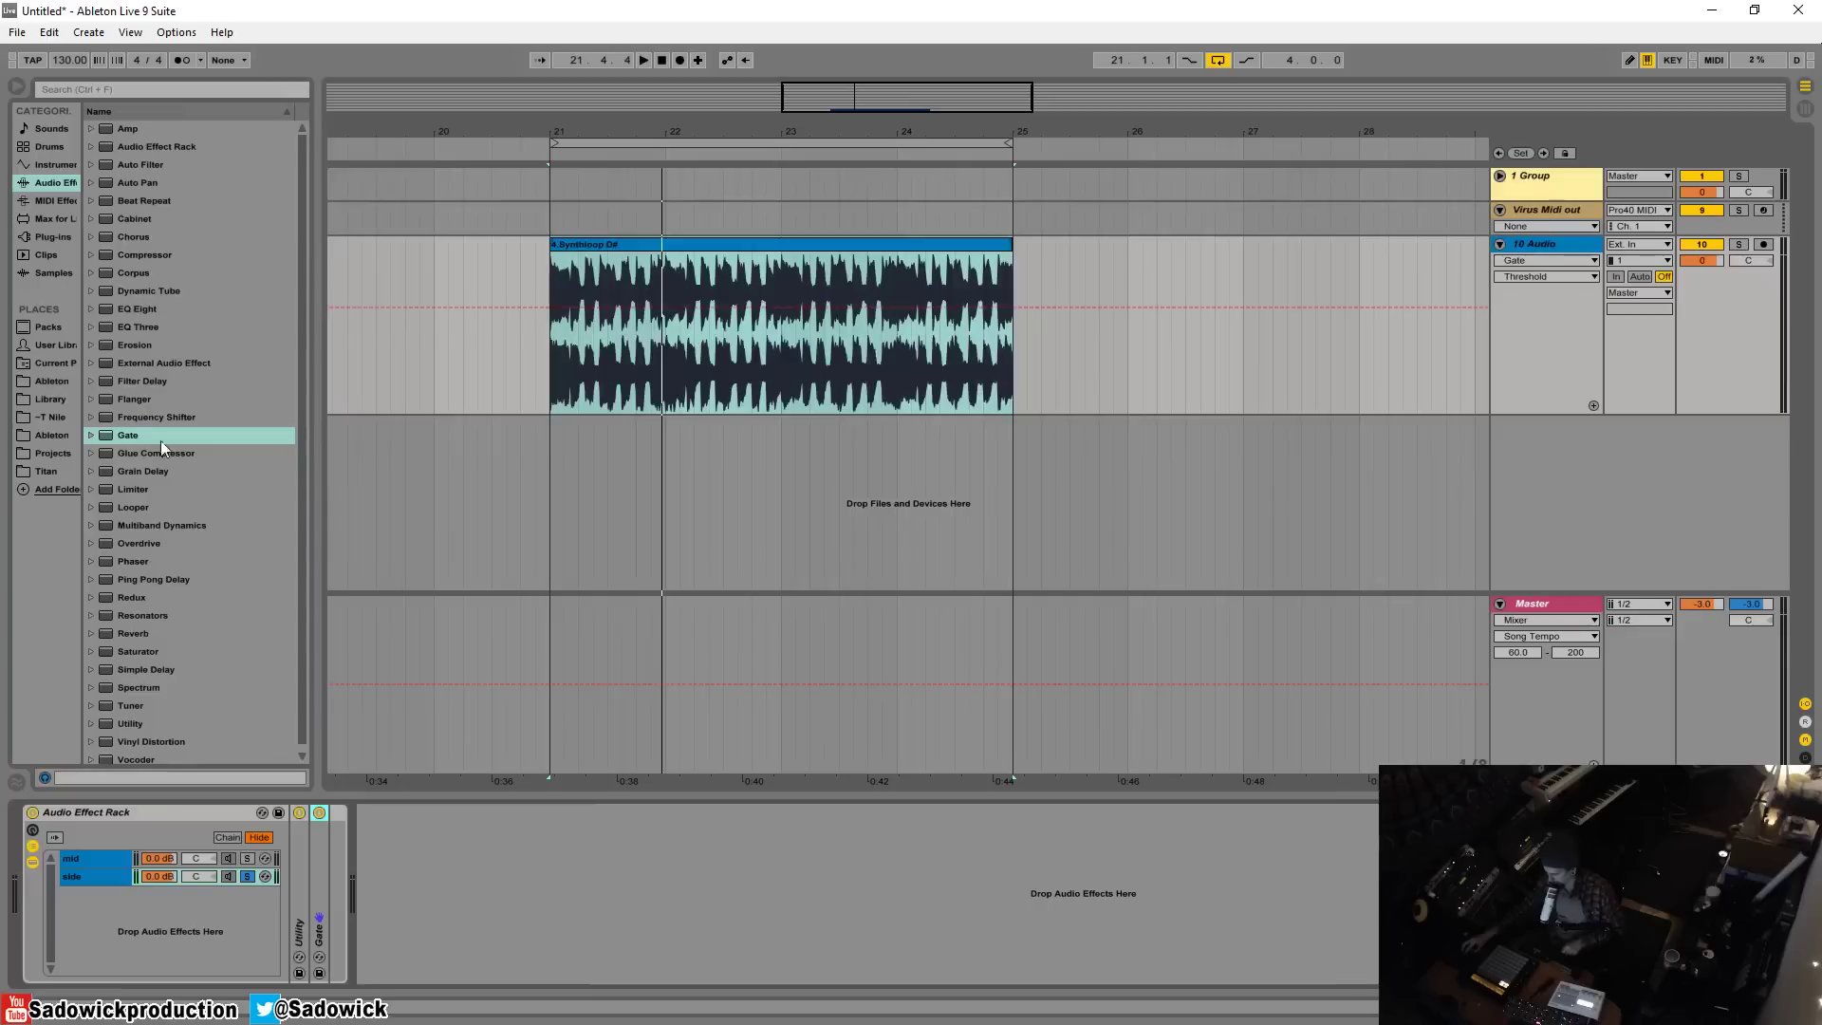
drag(134, 310, 334, 894)
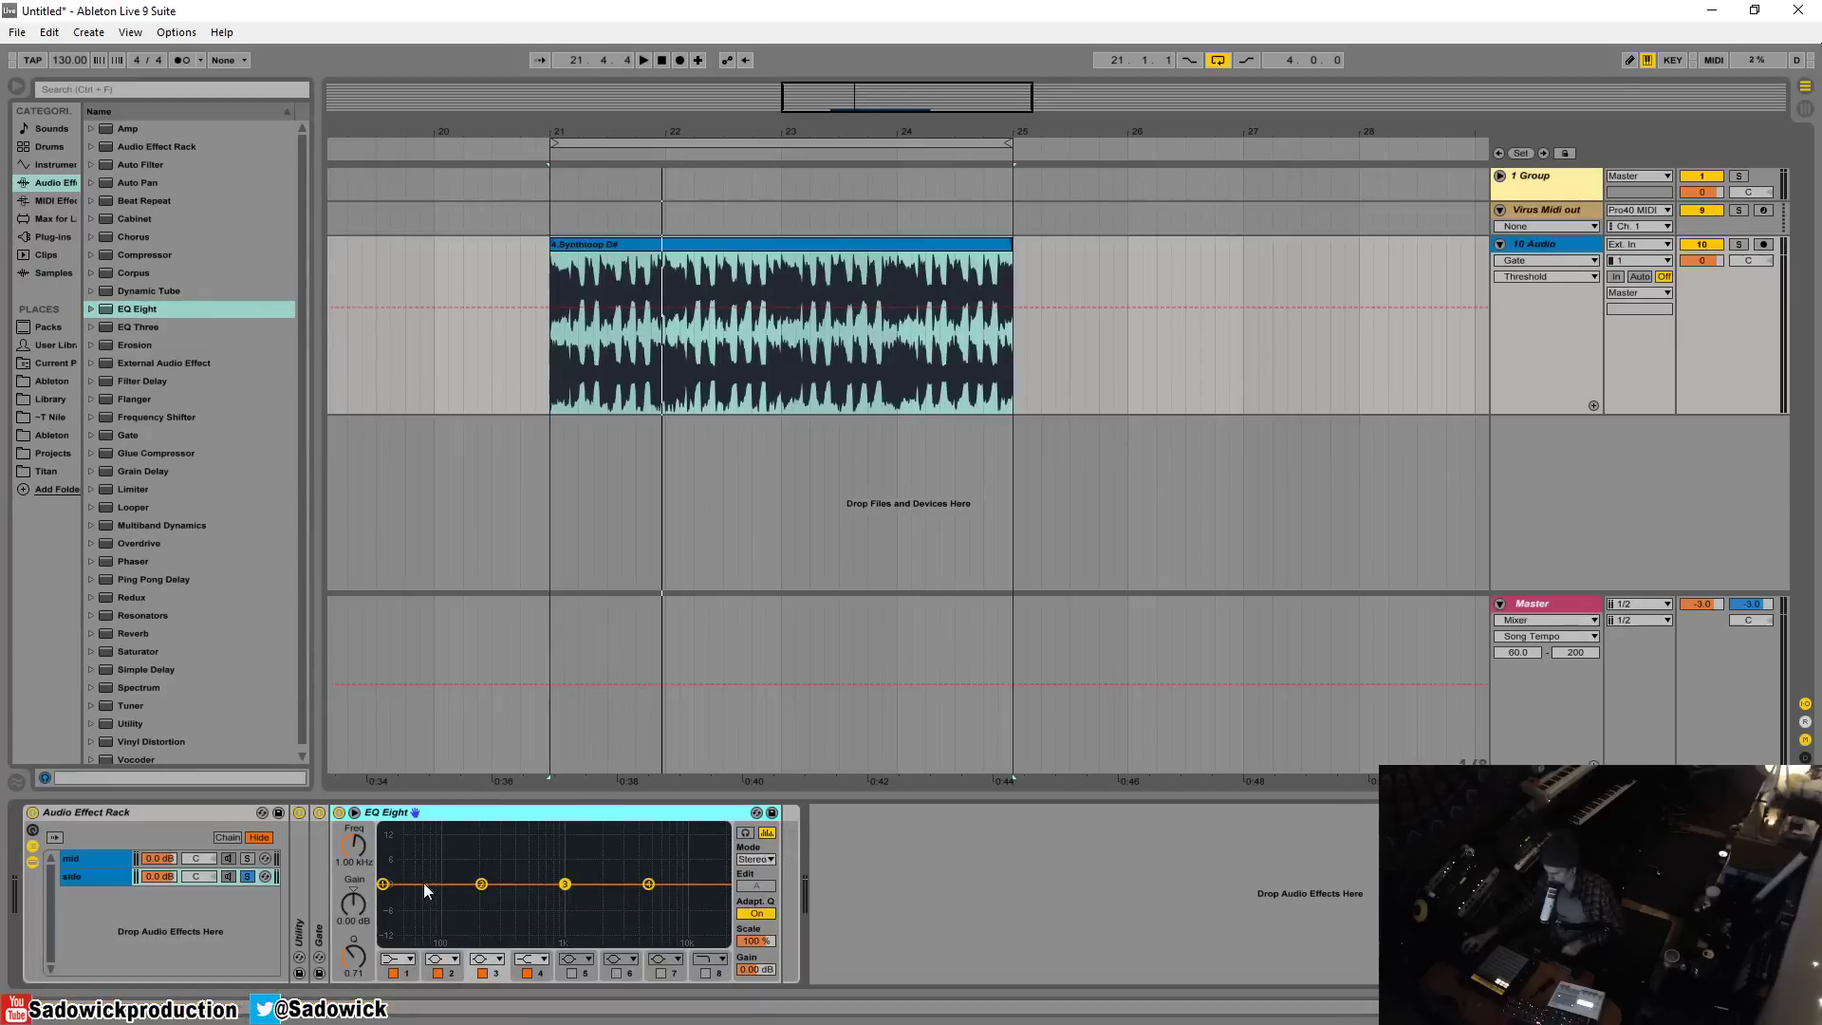
click(398, 959)
click(399, 921)
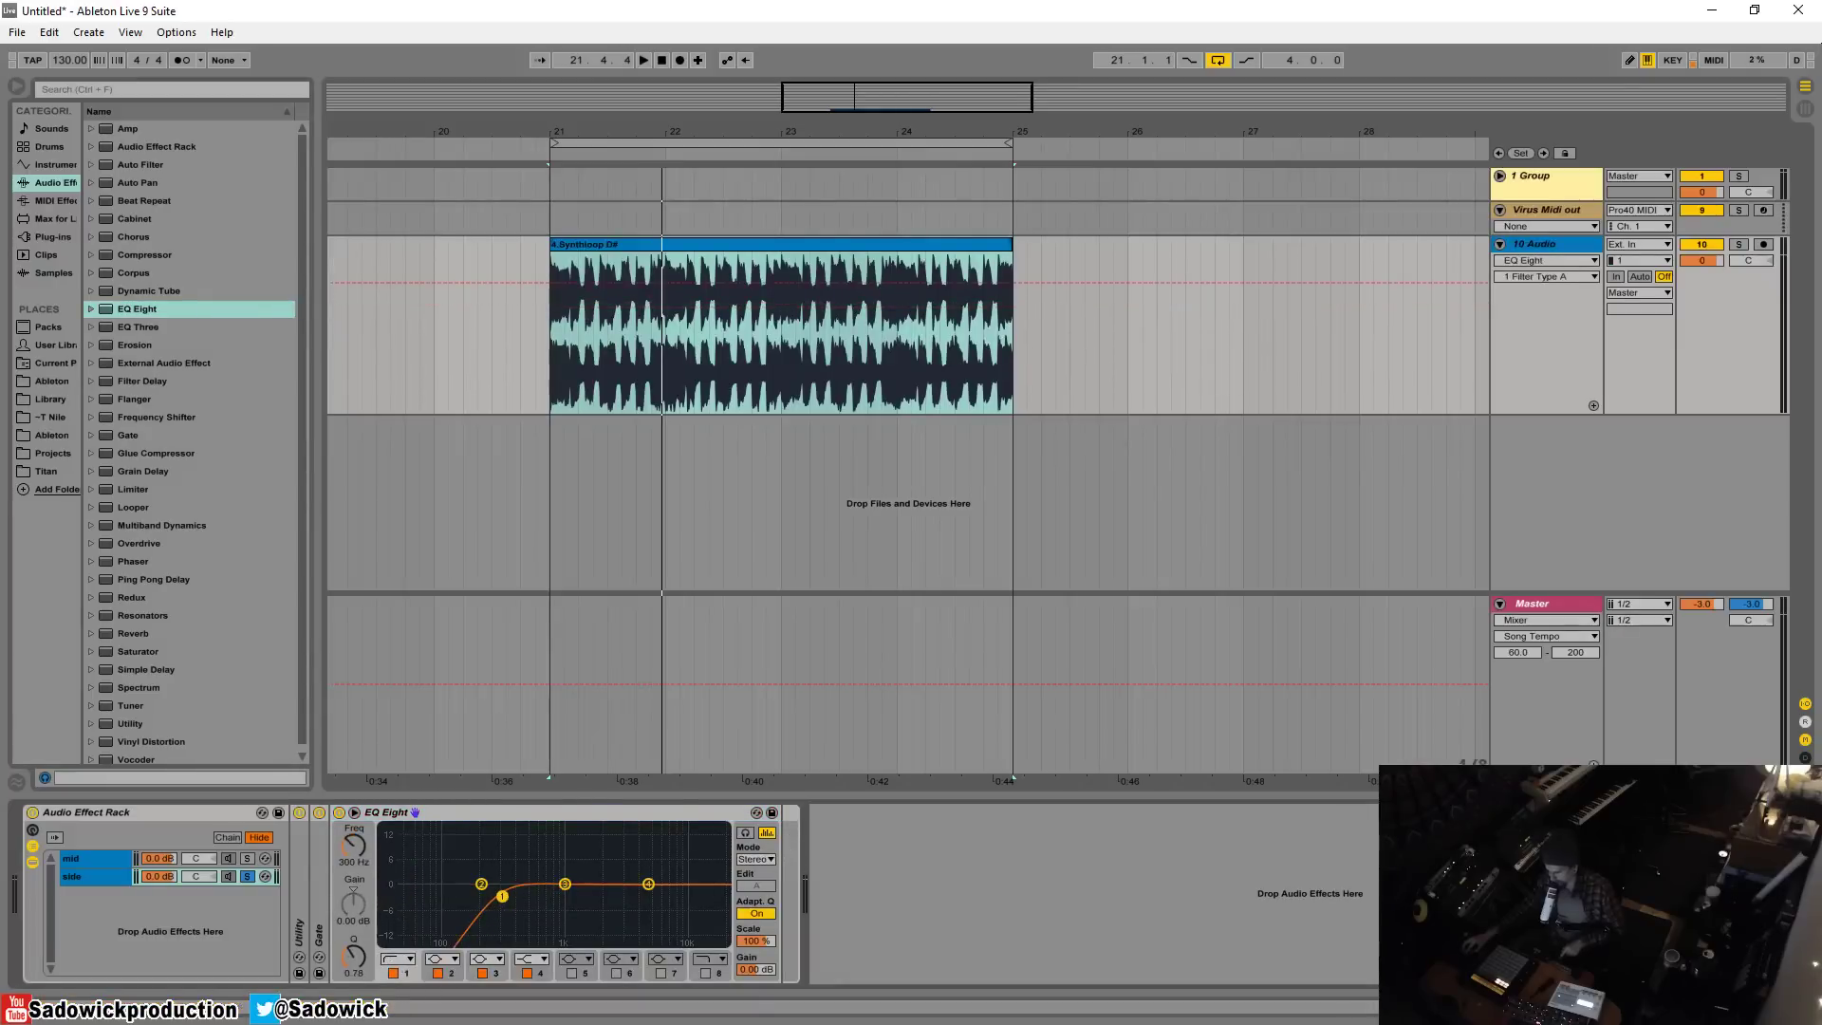
Set the side EQ Eight's low cut to about 177 Hz and its second band to about 208 Hz at -1.88 dB
key(space)
drag(471, 895, 483, 891)
key(space)
key(space)
key(space)
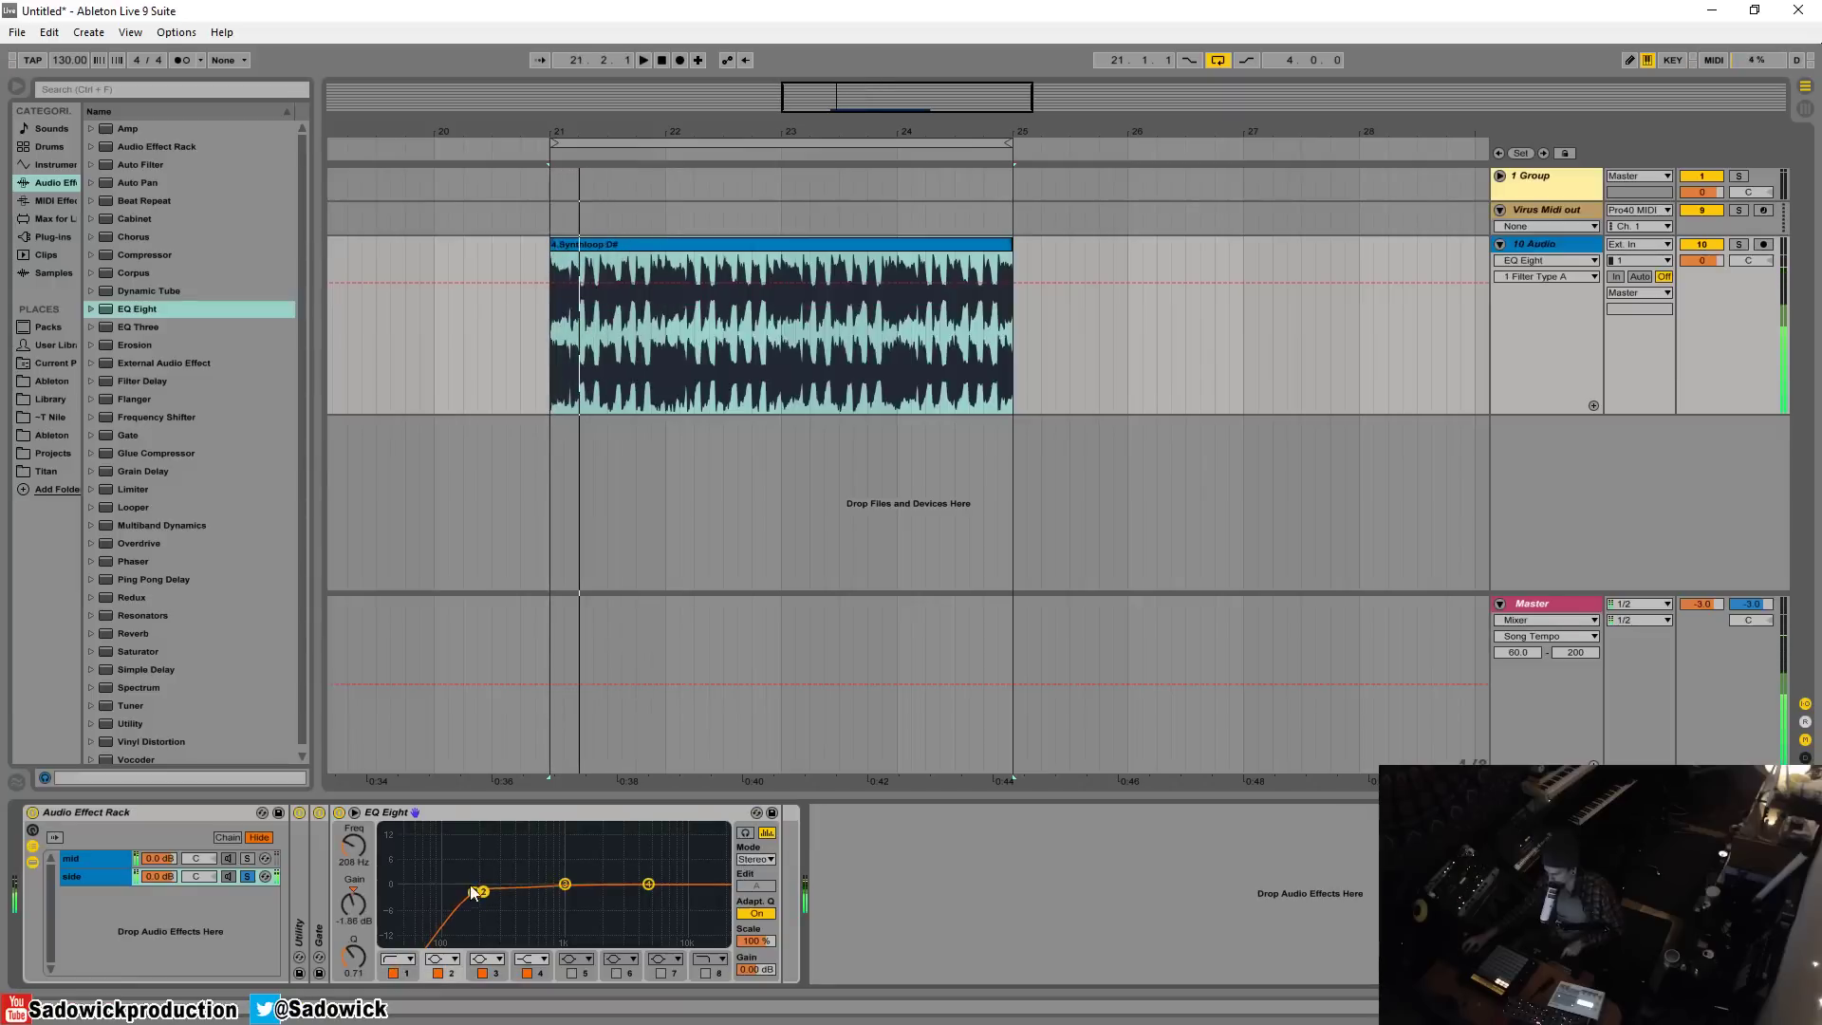
click(475, 894)
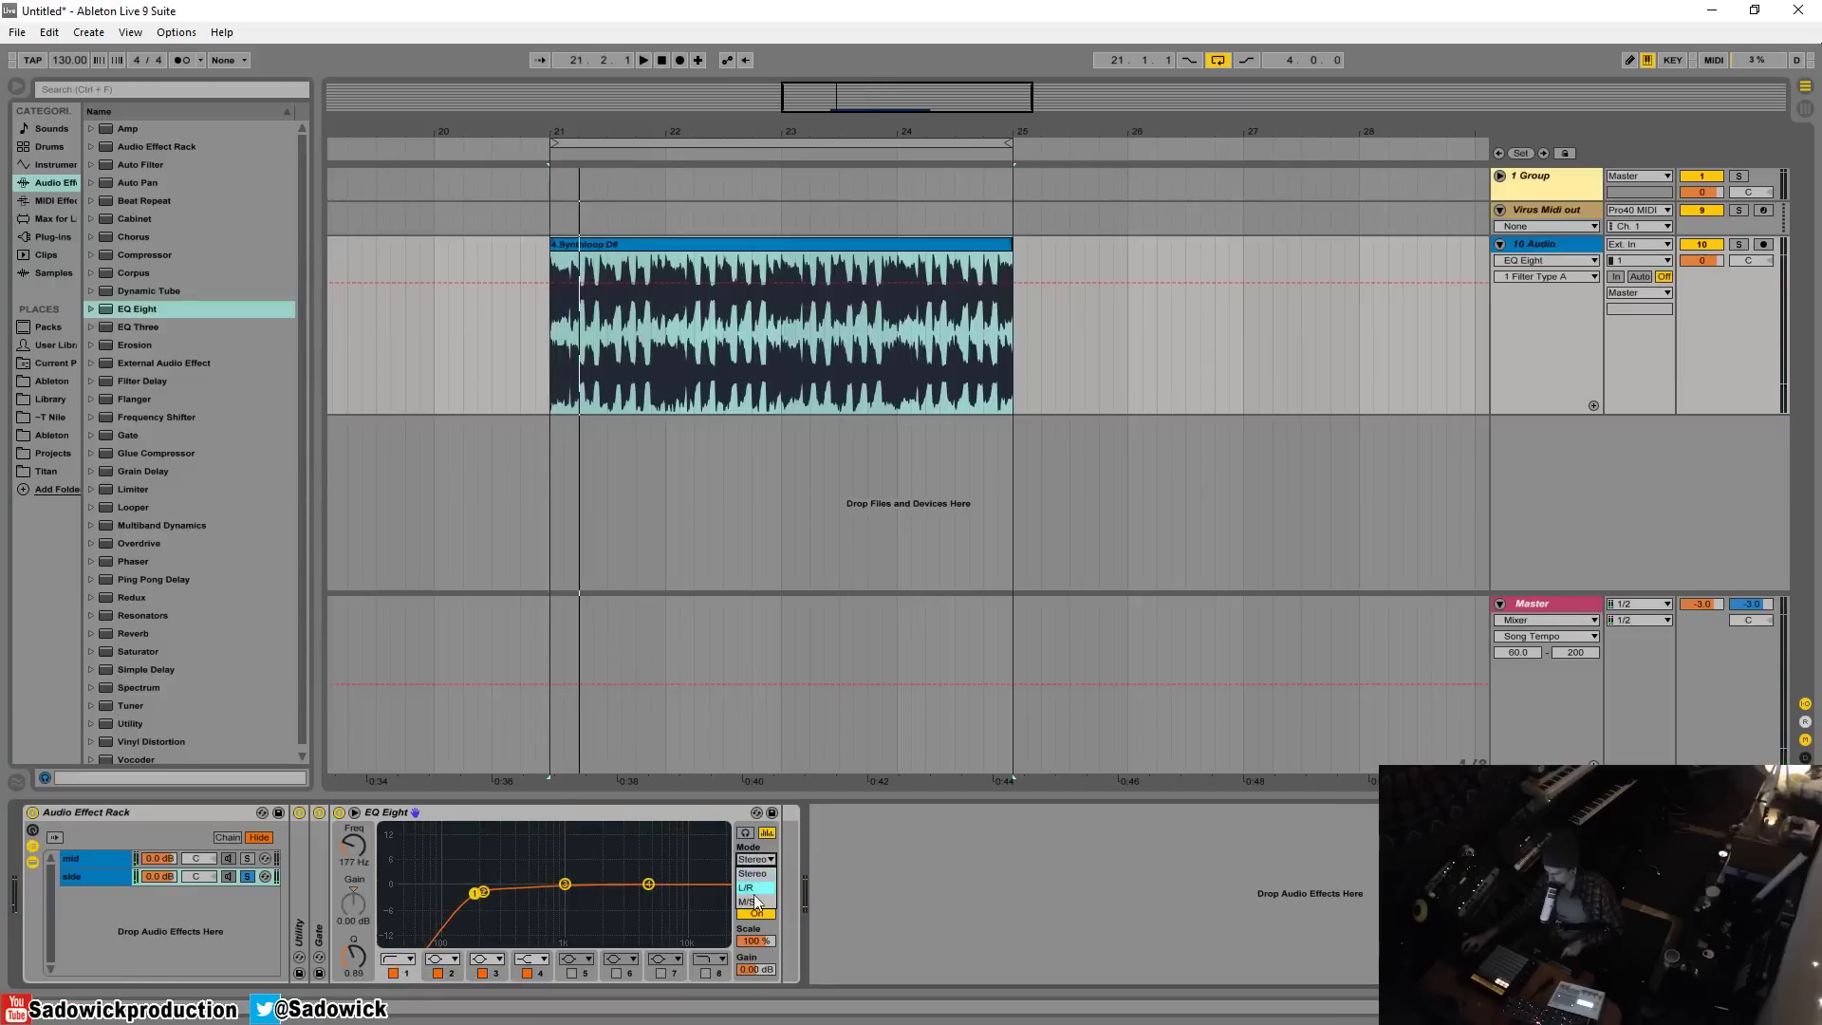
Try the EQ Eight's M/S mode, audition it with the side curve selected for editing, and return the device to Stereo mode
click(754, 901)
key(space)
click(760, 887)
key(space)
click(761, 887)
click(761, 888)
key(space)
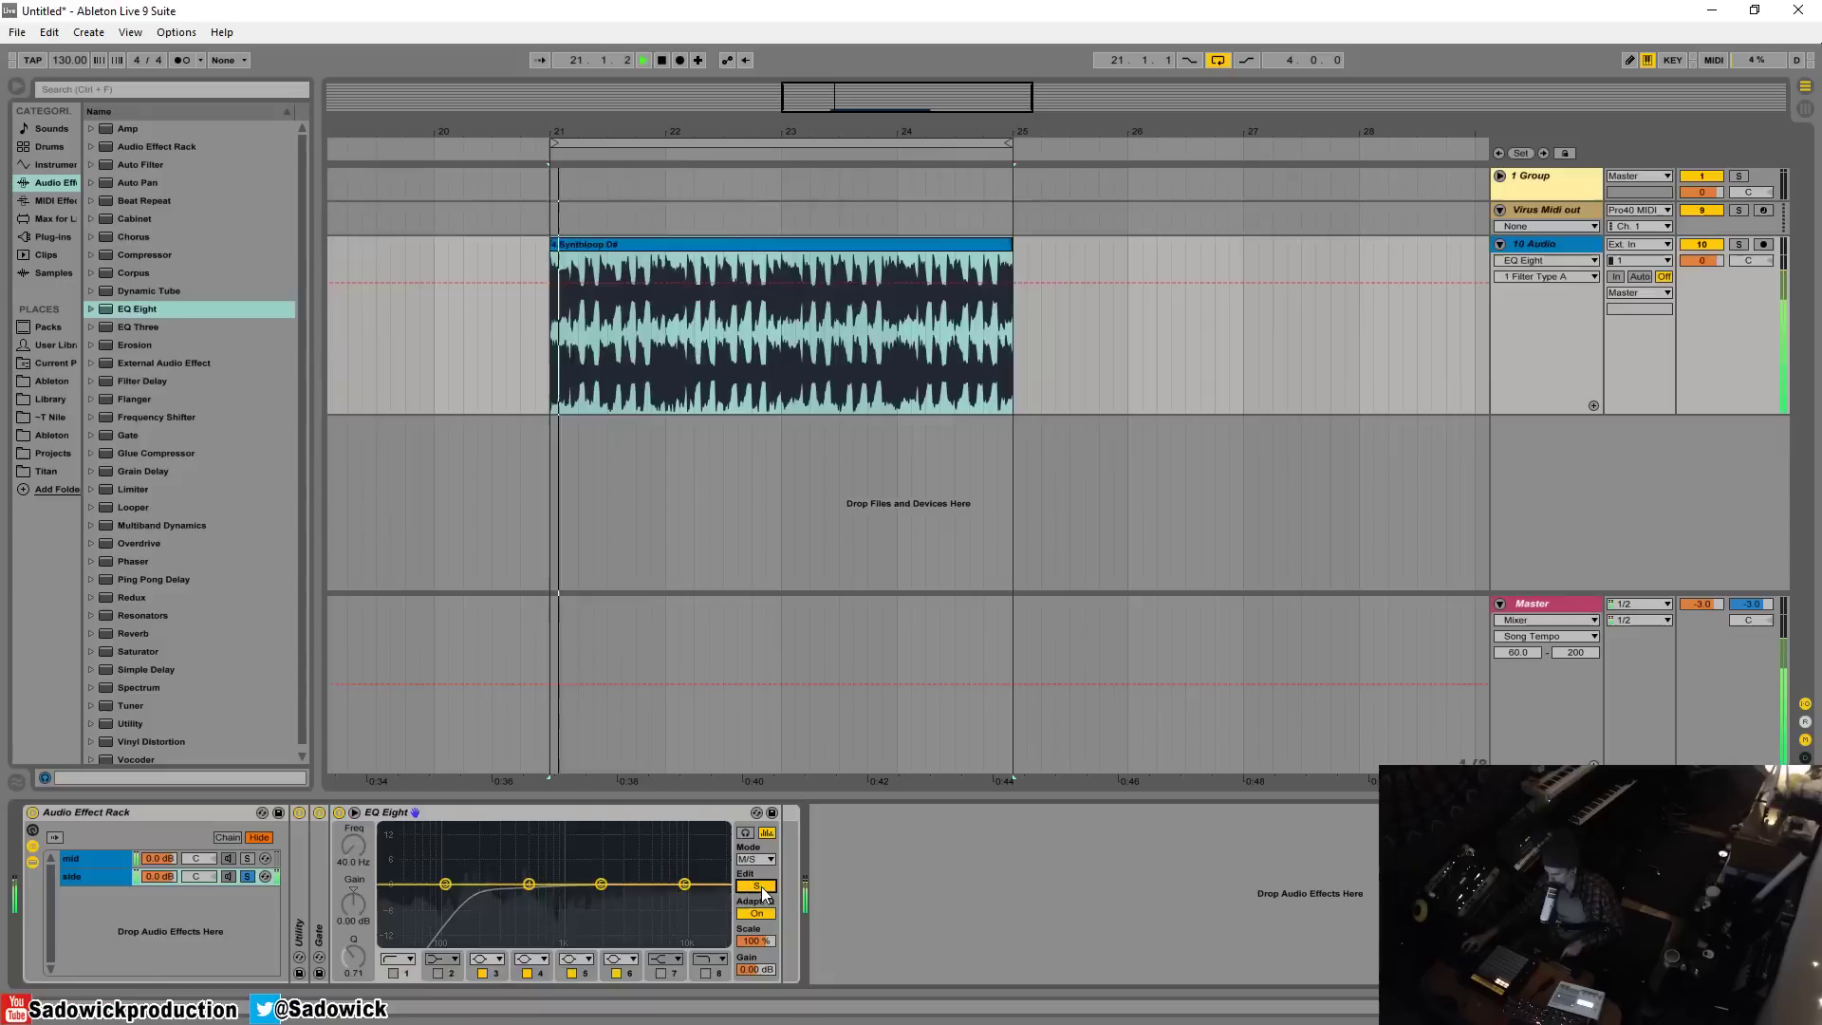
key(space)
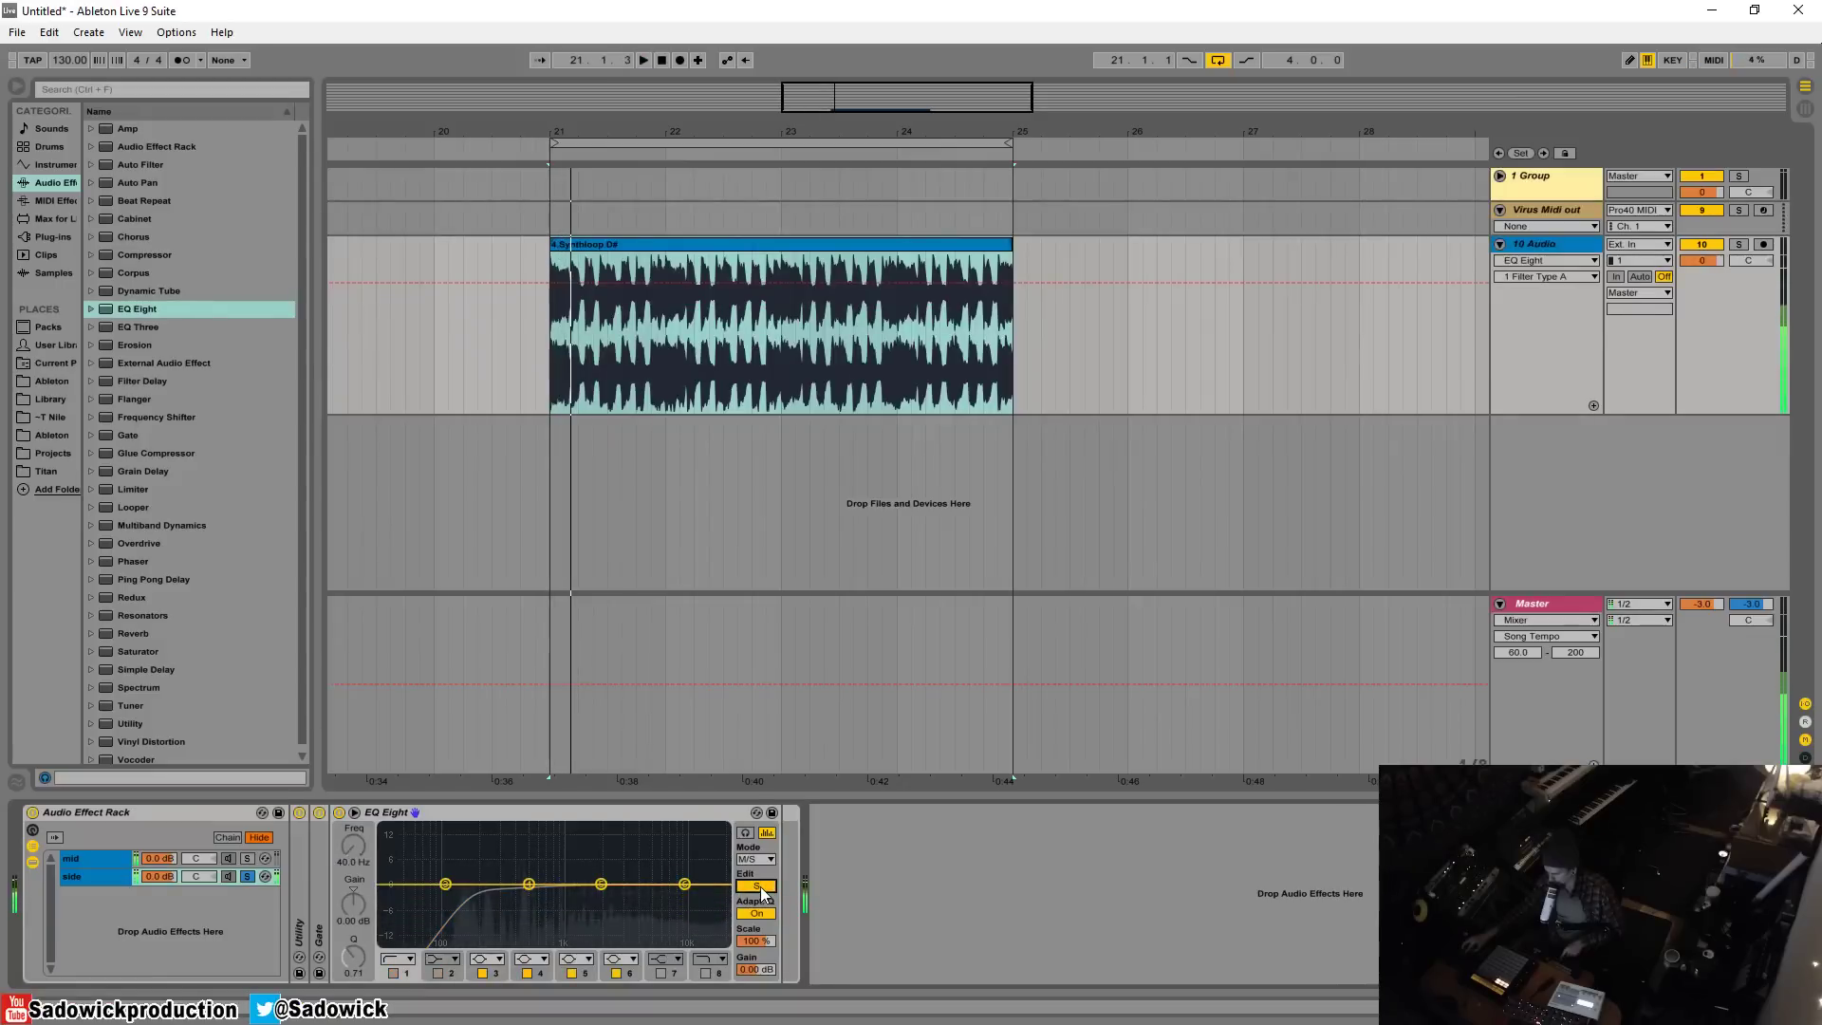
click(762, 873)
Reshape the side EQ Eight with a higher low cut, a slight midrange dip and a high shelf at about 3.74 kHz and +0.87 dB
key(space)
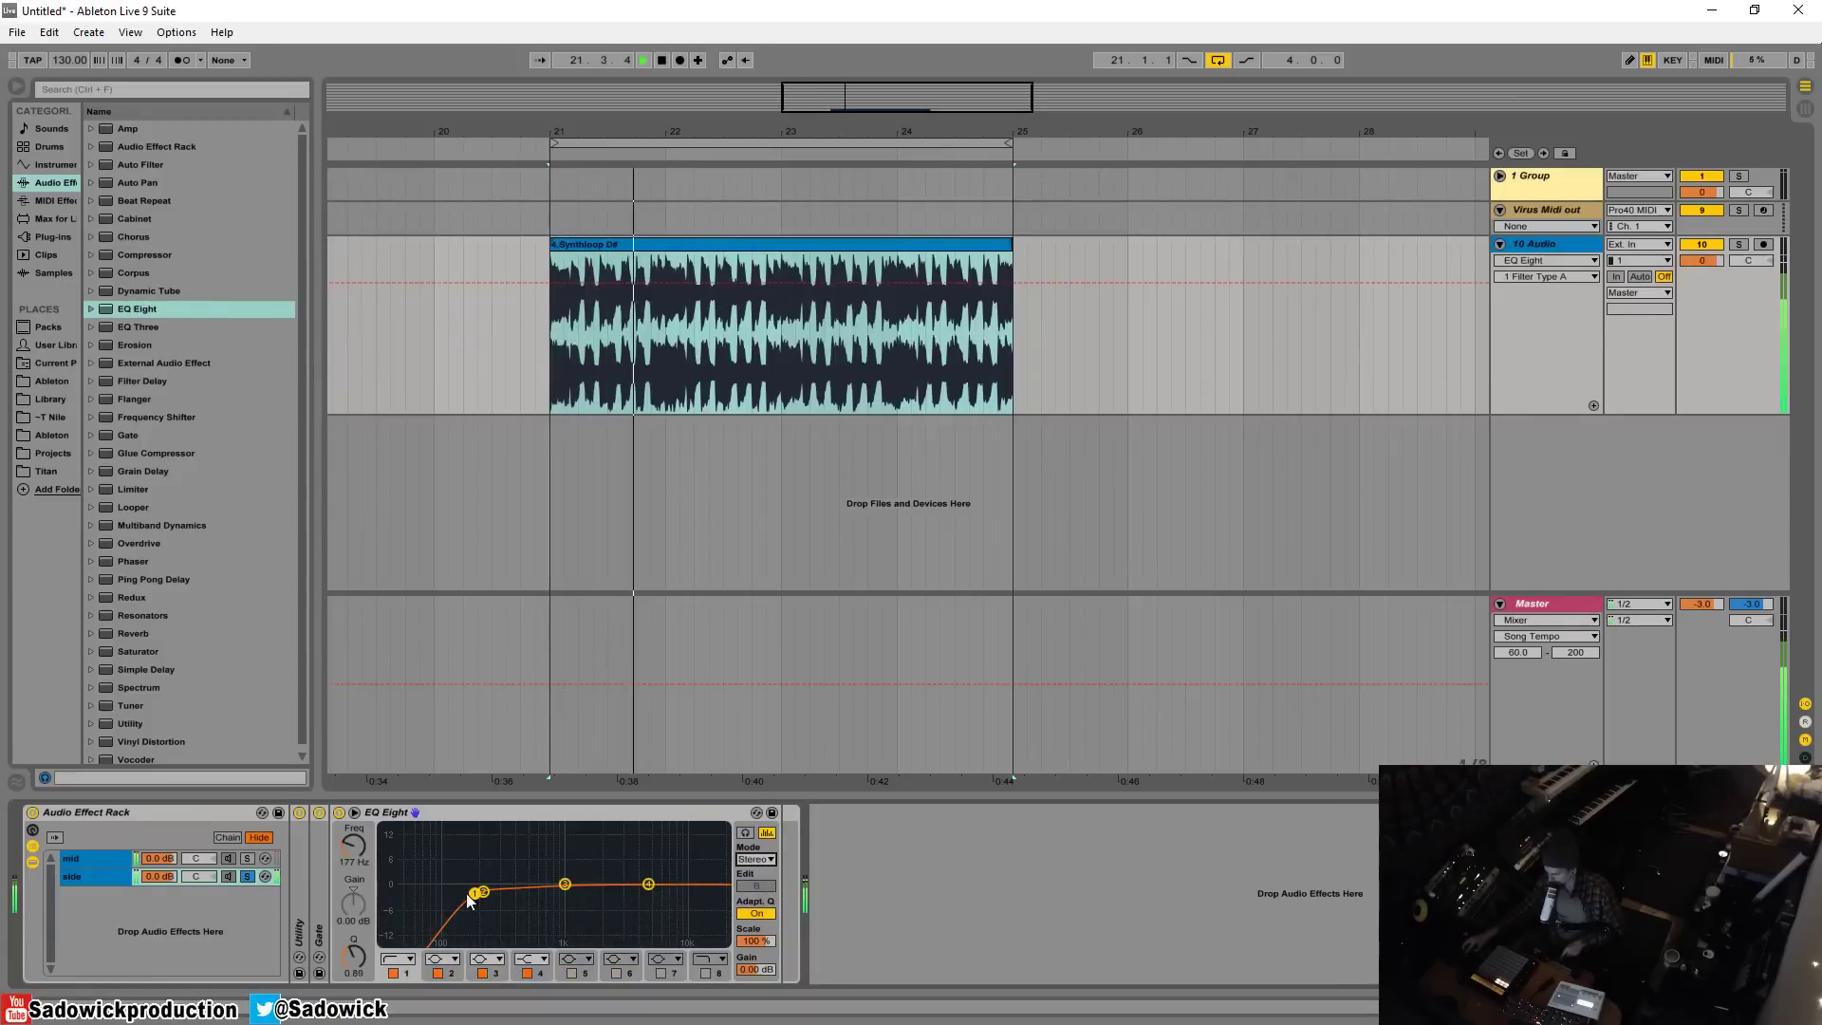
mouse_move(473, 893)
mouse_down()
mouse_move(683, 895)
mouse_move(474, 901)
mouse_up()
key(space)
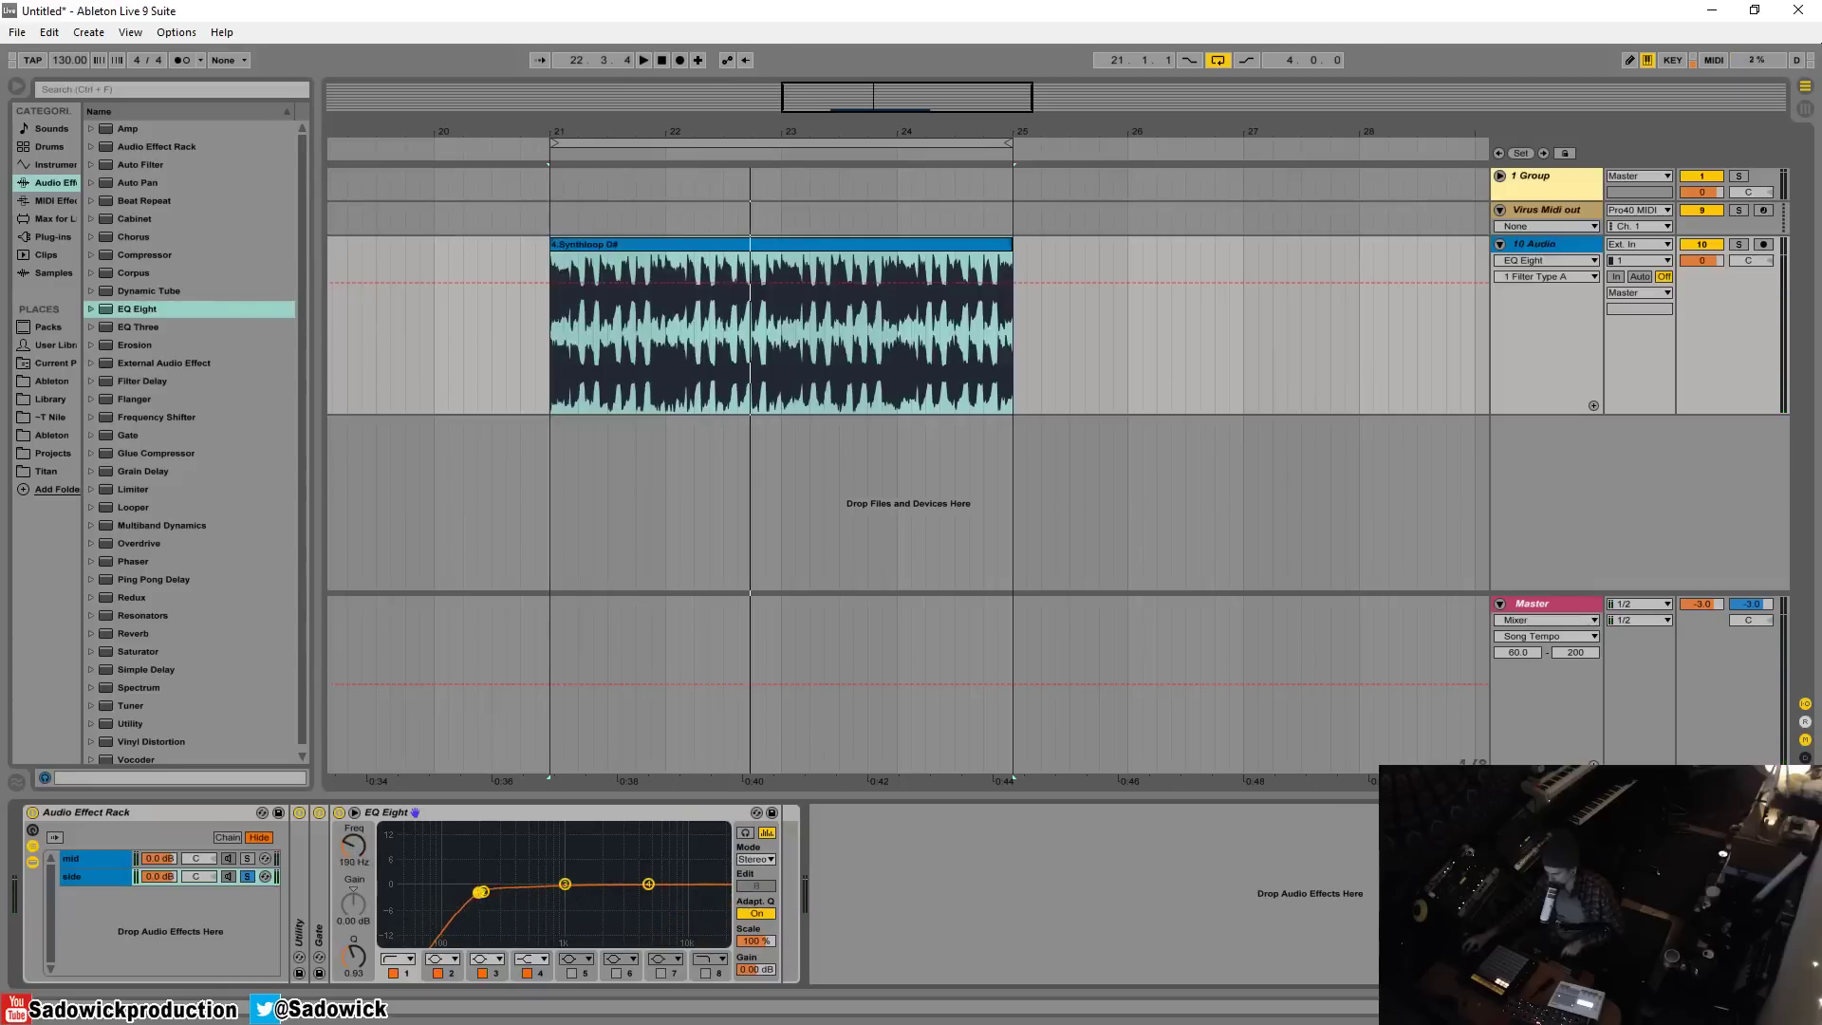
key(space)
drag(483, 892, 633, 883)
key(space)
key(space)
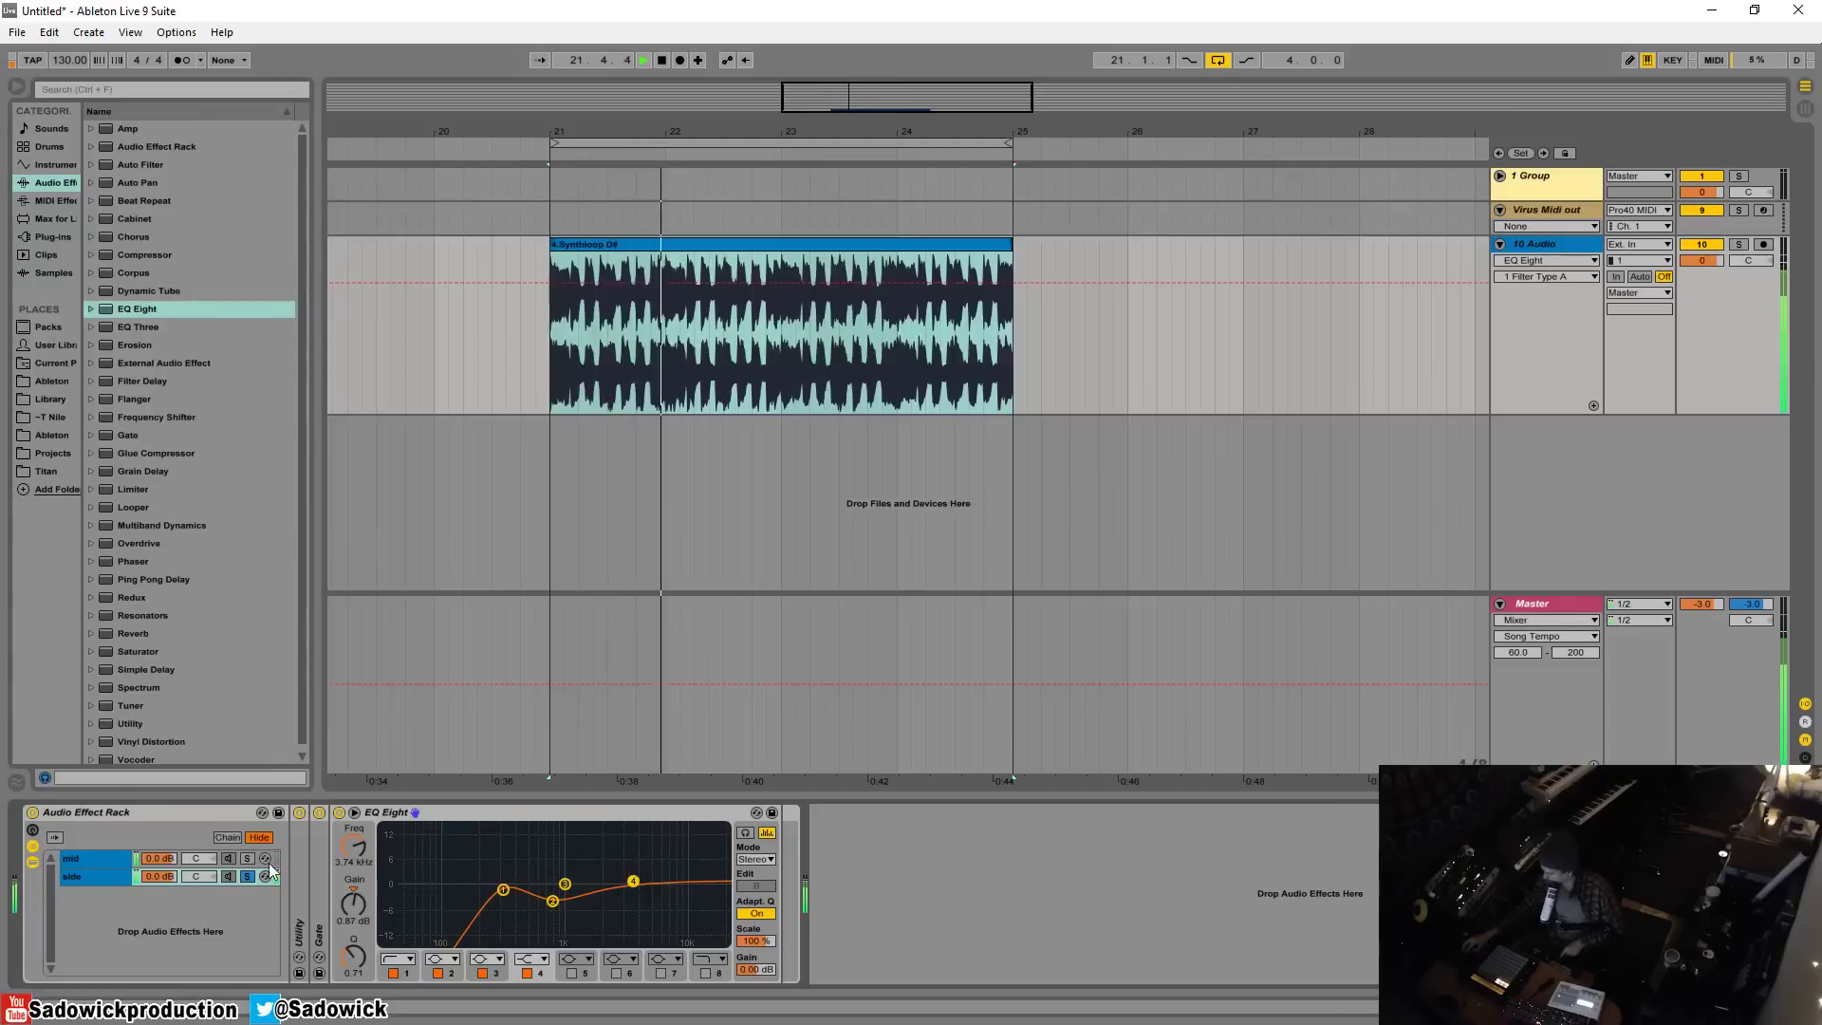
Solo the mid chain, add an EQ Eight after its Compressor and start playback
click(248, 859)
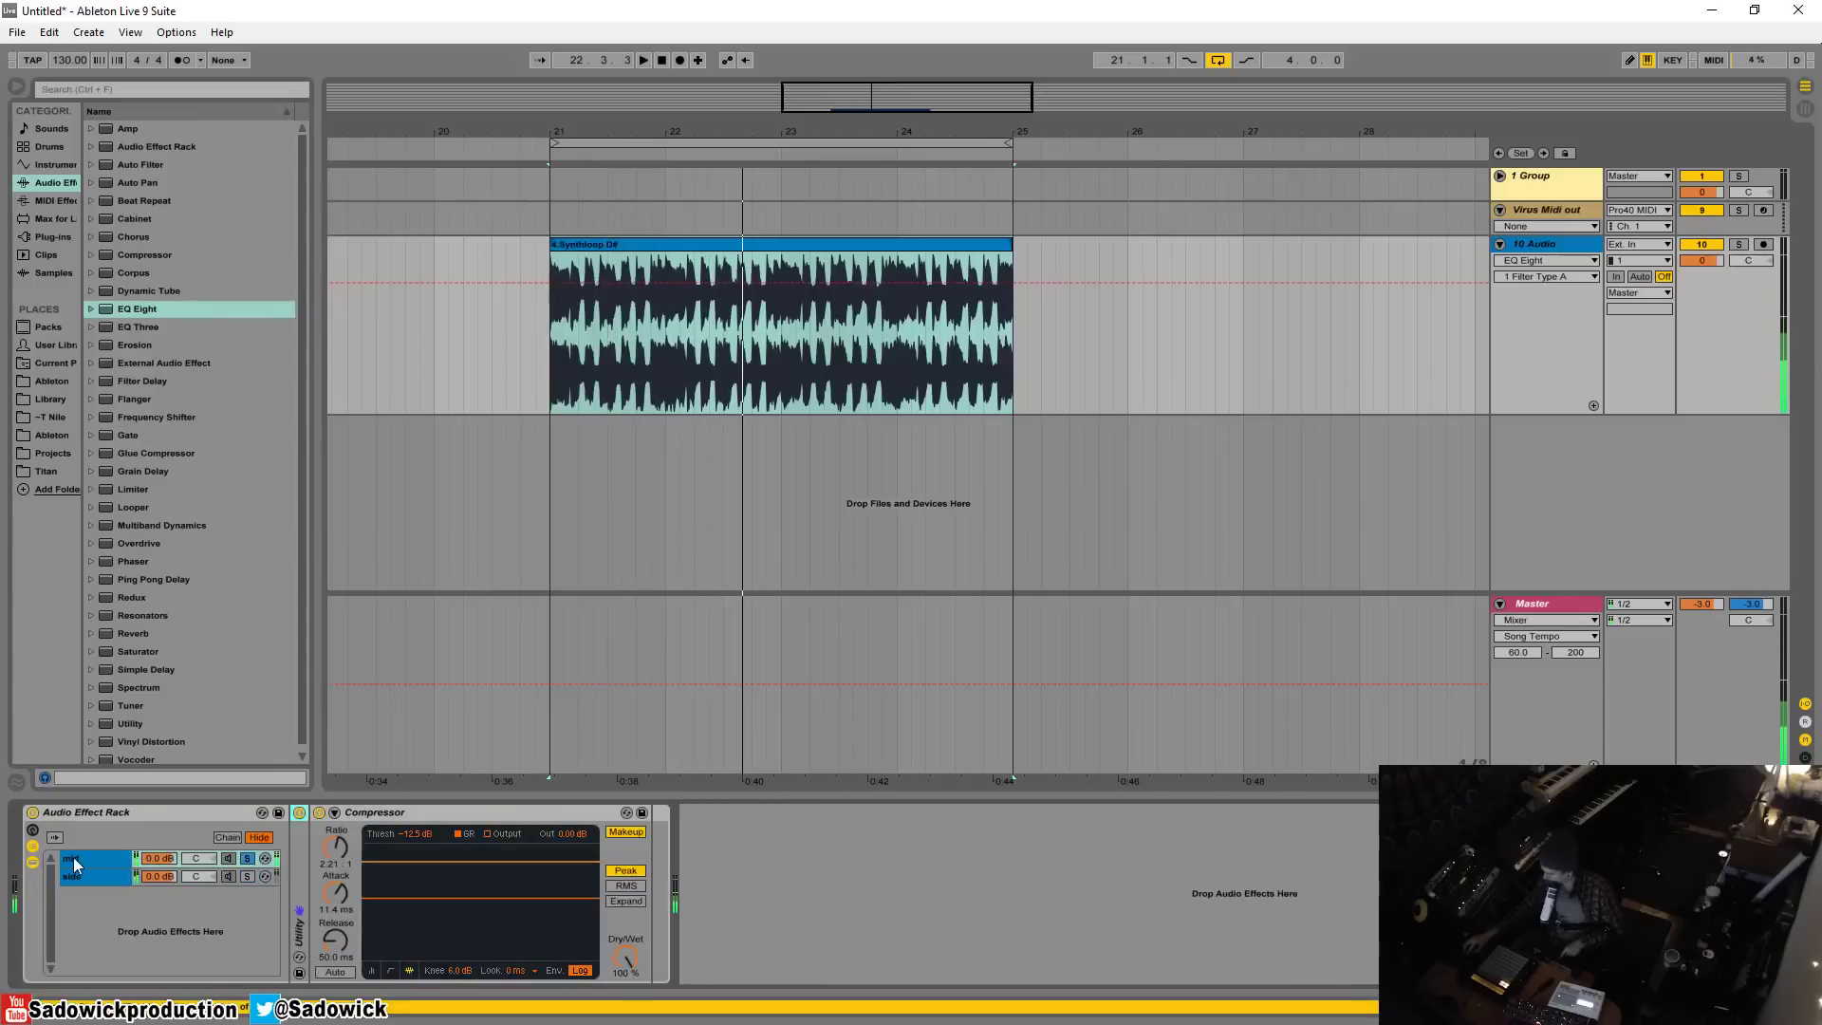
drag(143, 310, 254, 462)
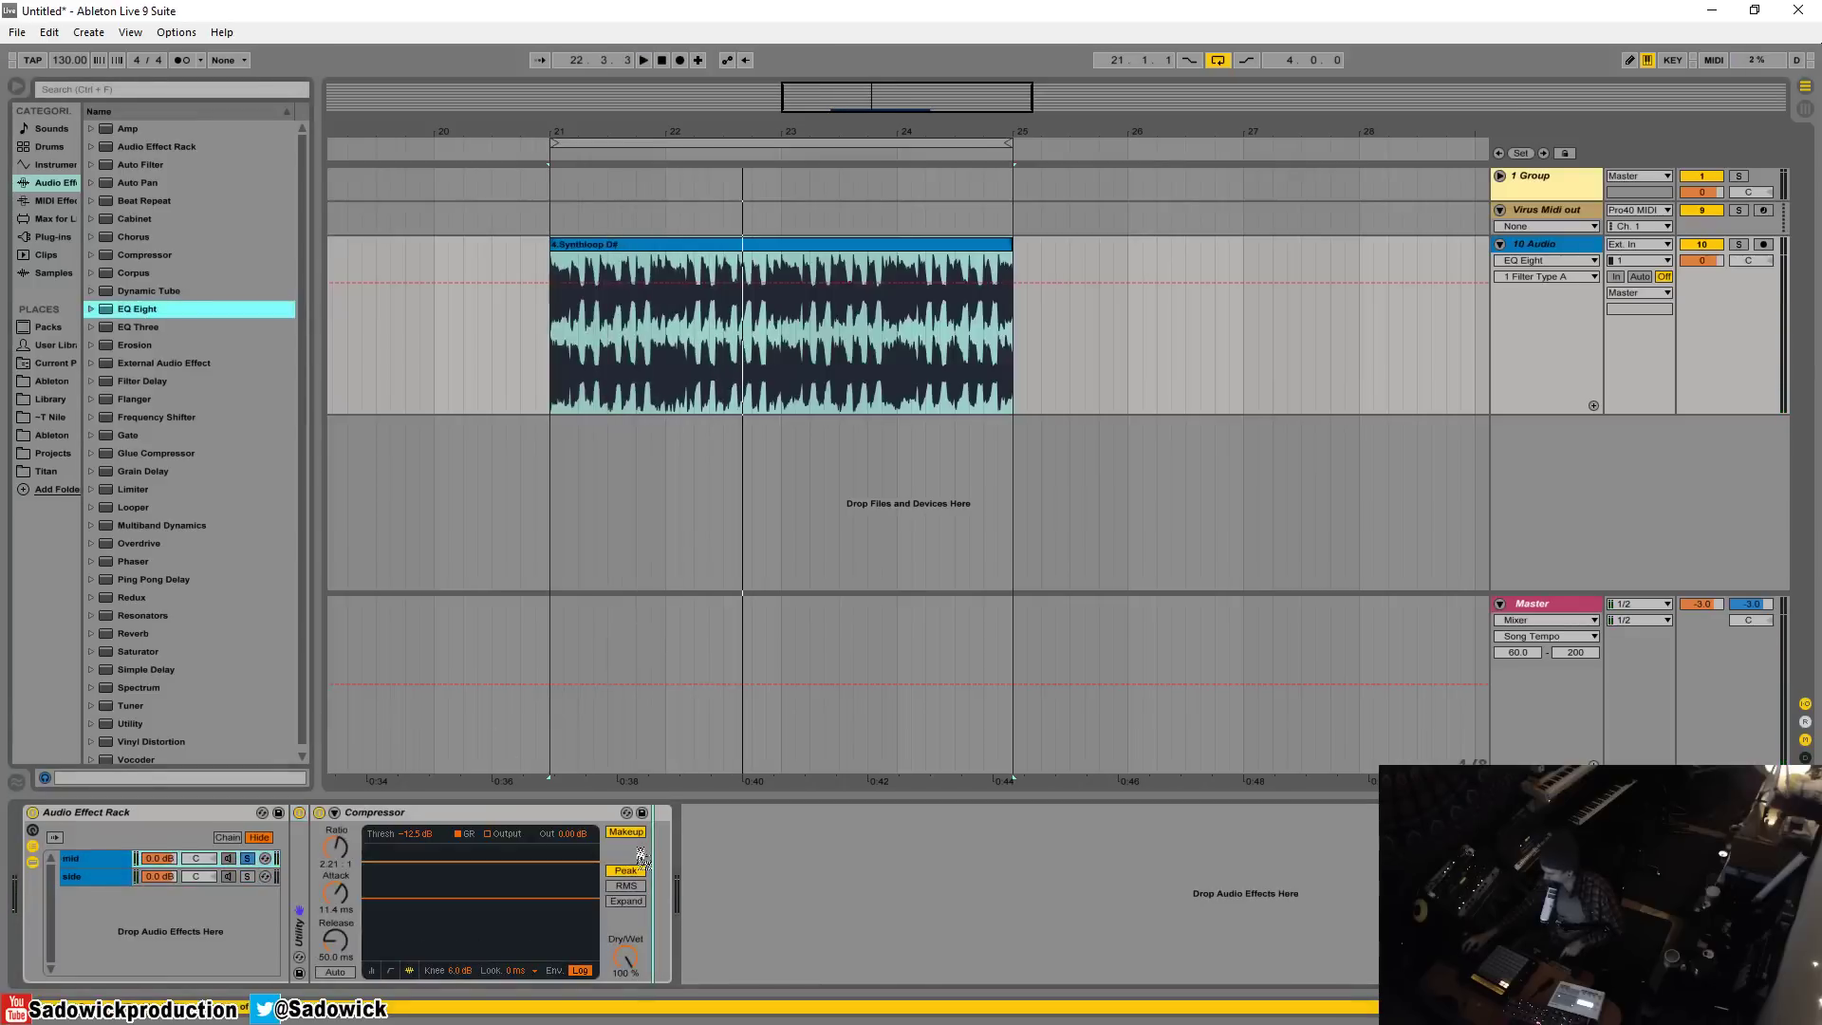
drag(641, 858, 645, 859)
key(space)
Cut the mid EQ Eight's midrange and high shelf slightly, place band 2 near 187 Hz, and collapse the EQ Eight and Compressor
drag(890, 885, 802, 884)
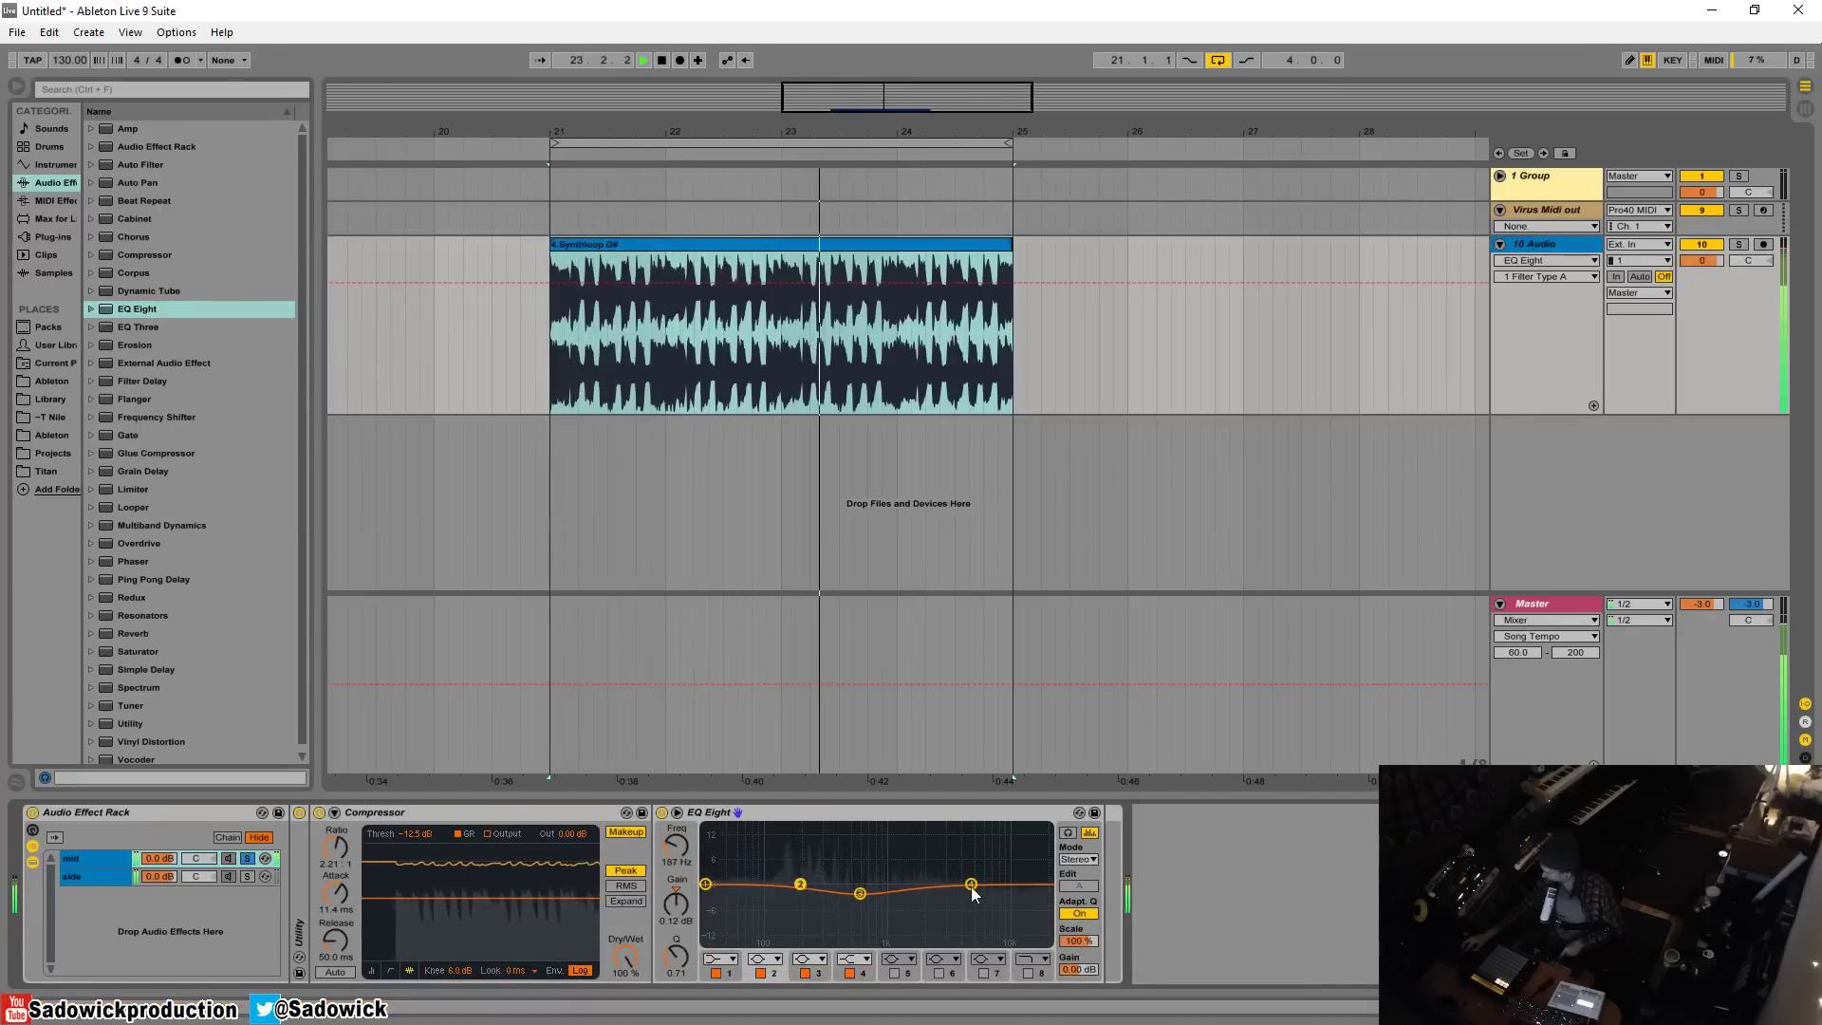
mouse_move(971, 883)
mouse_down()
mouse_move(860, 898)
mouse_move(952, 899)
mouse_up()
double_click(714, 812)
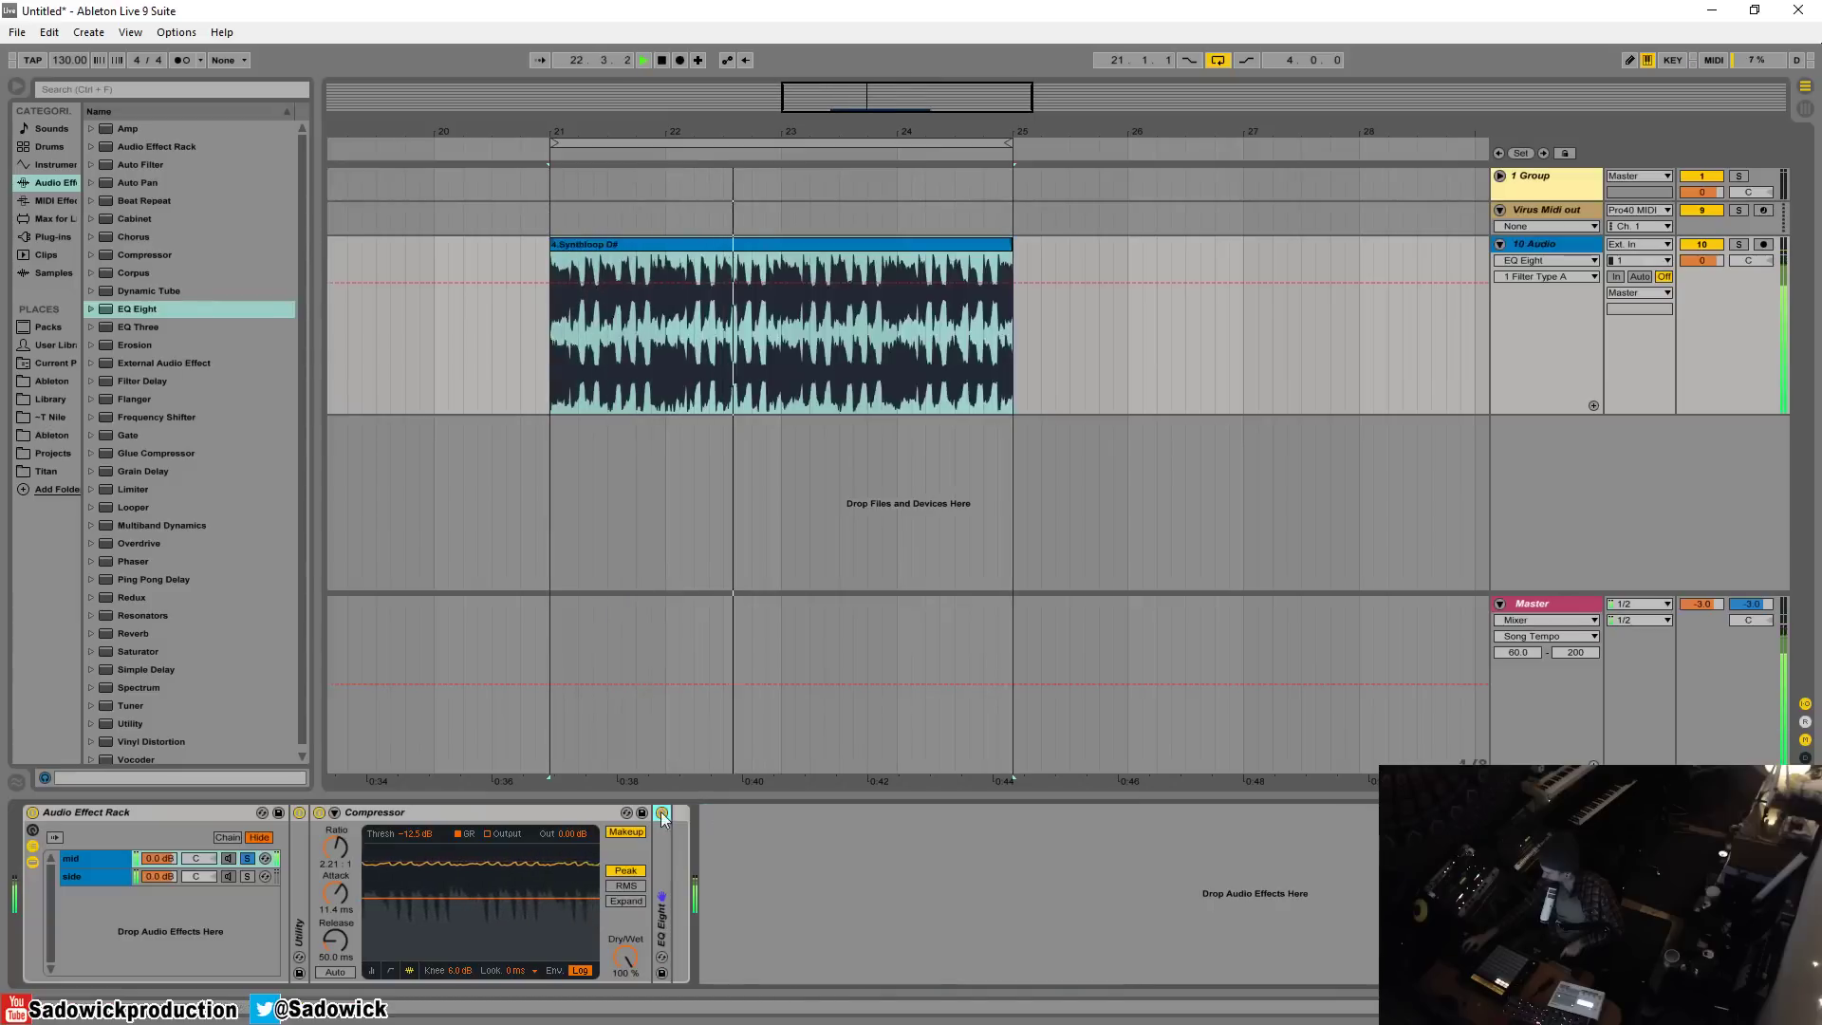
double_click(503, 810)
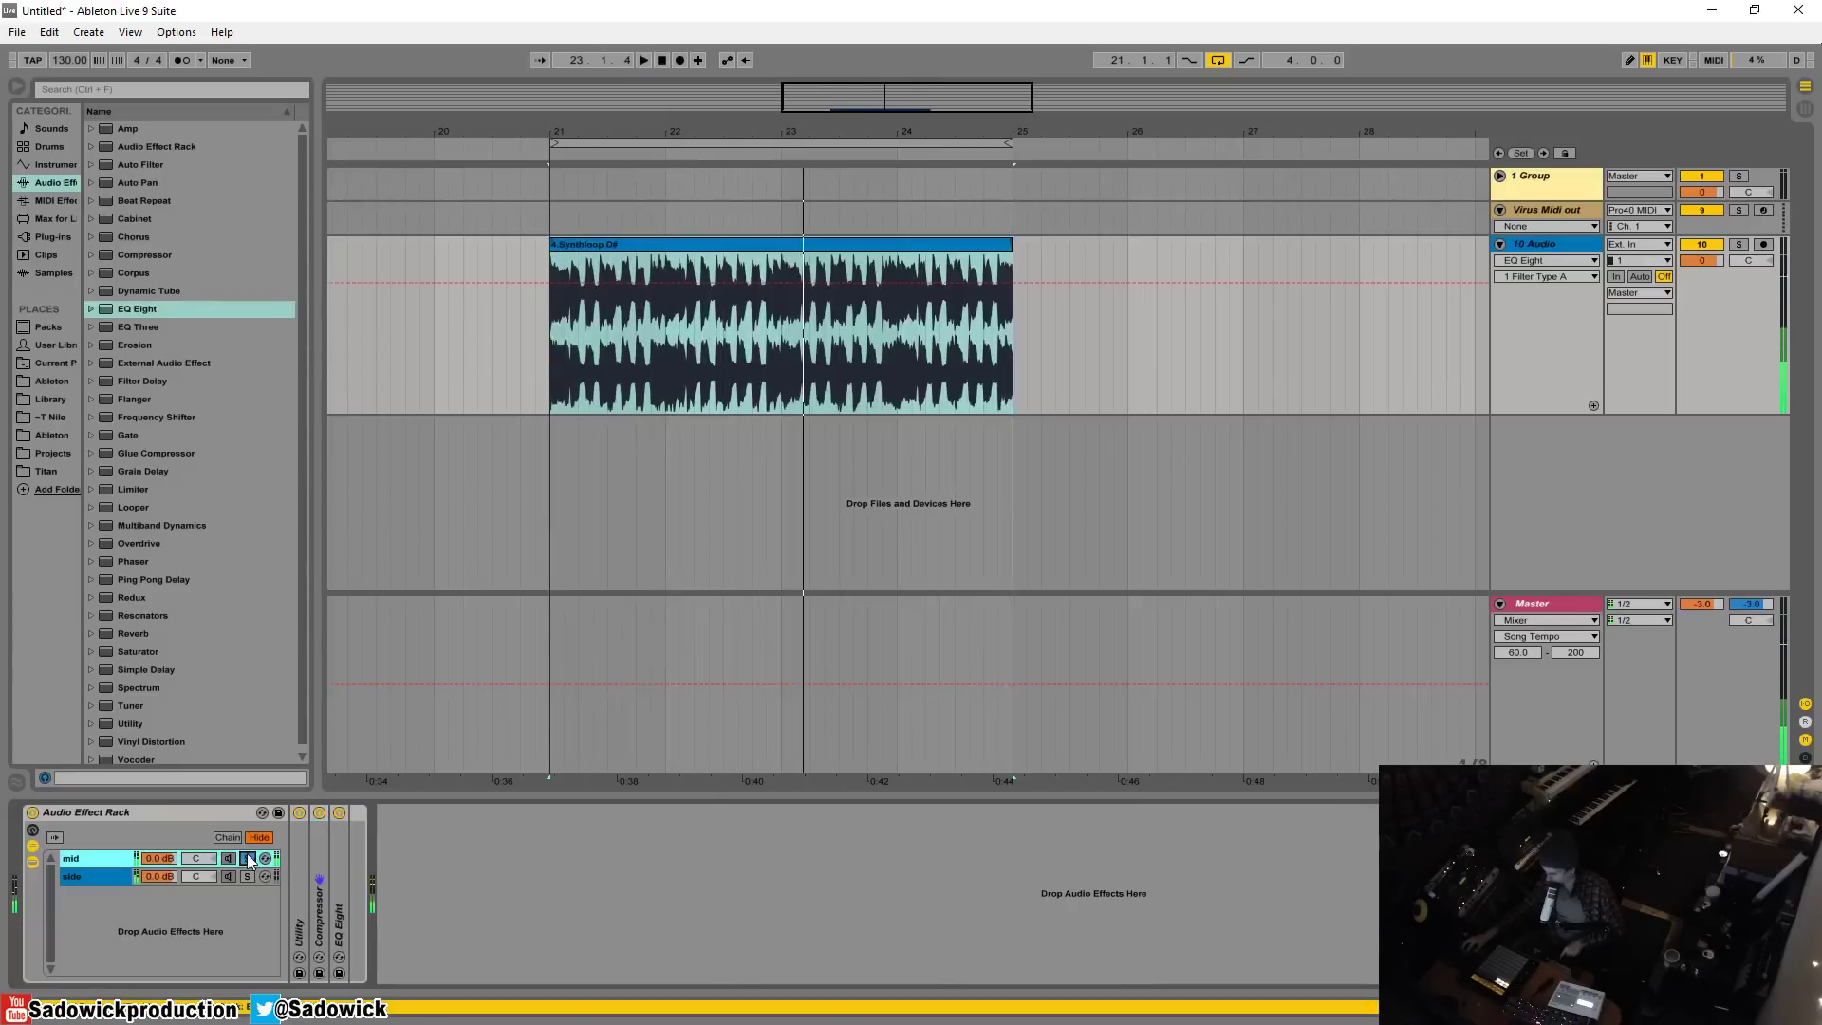
Play both chains unsoloed, set the side Gate's threshold to about -10.9 dB, lengthen its release to about 329 ms and collapse it
key(space)
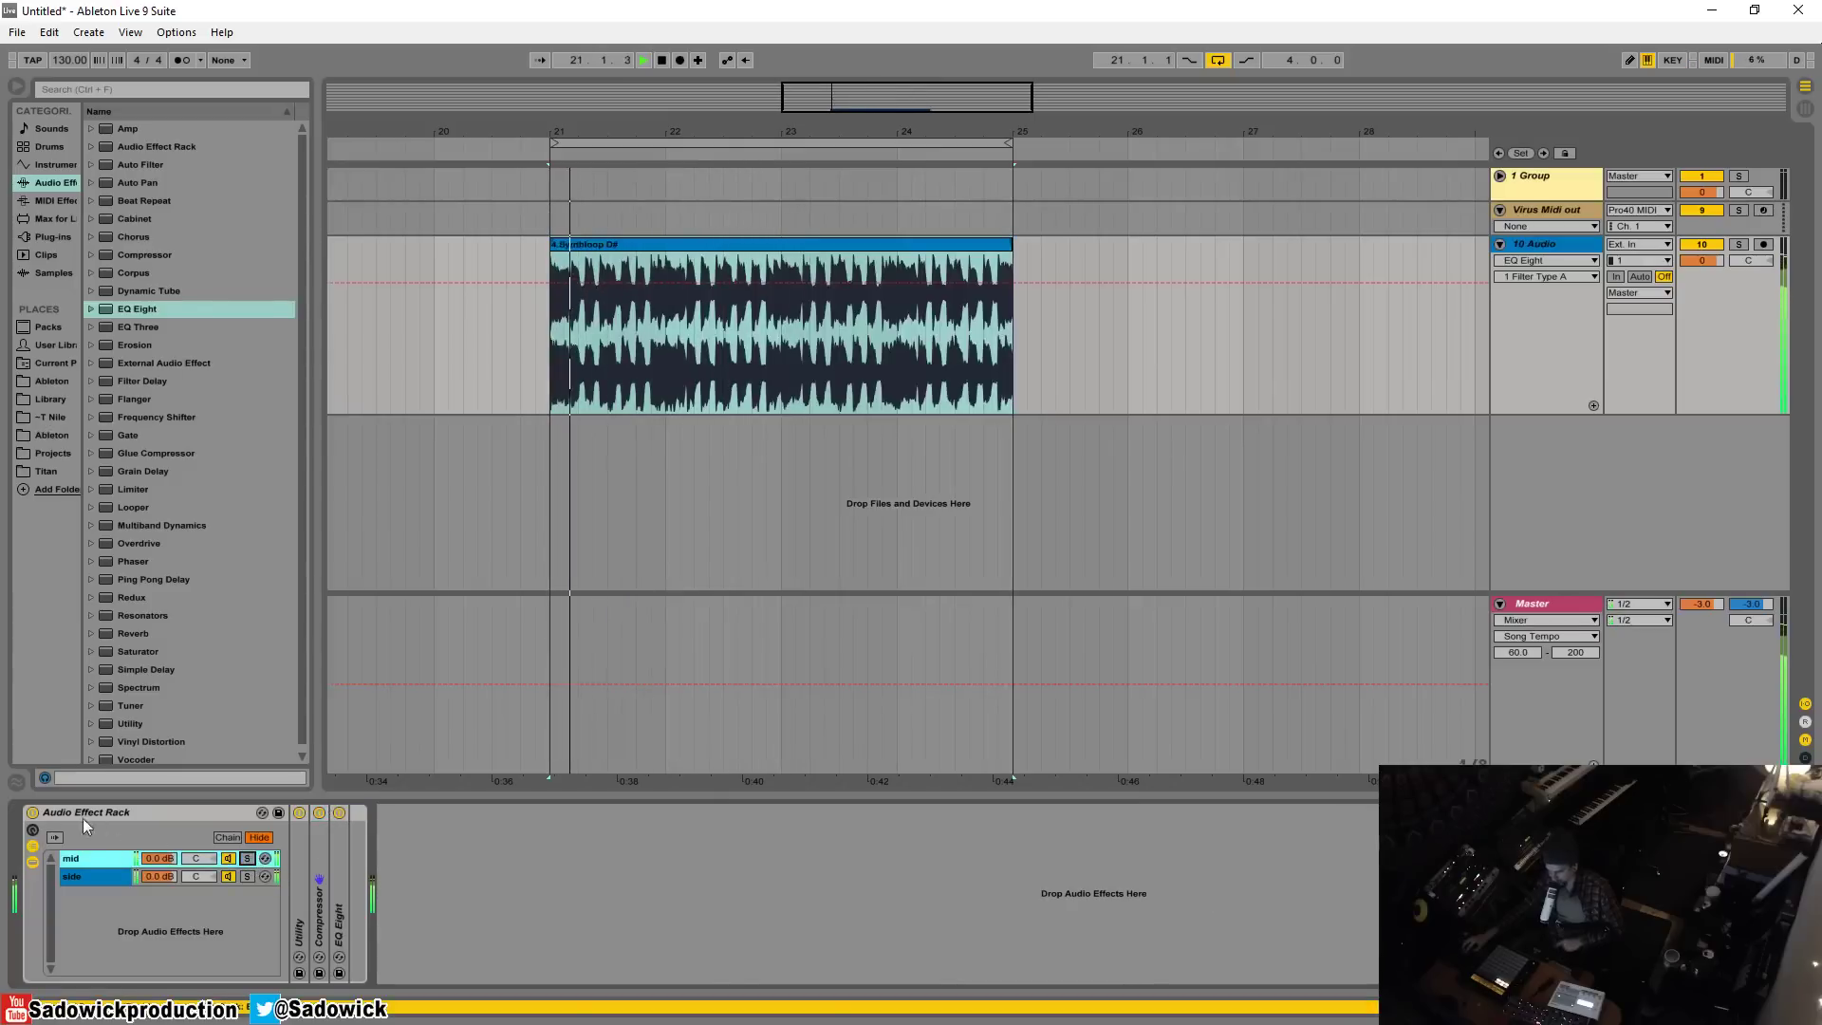
click(105, 876)
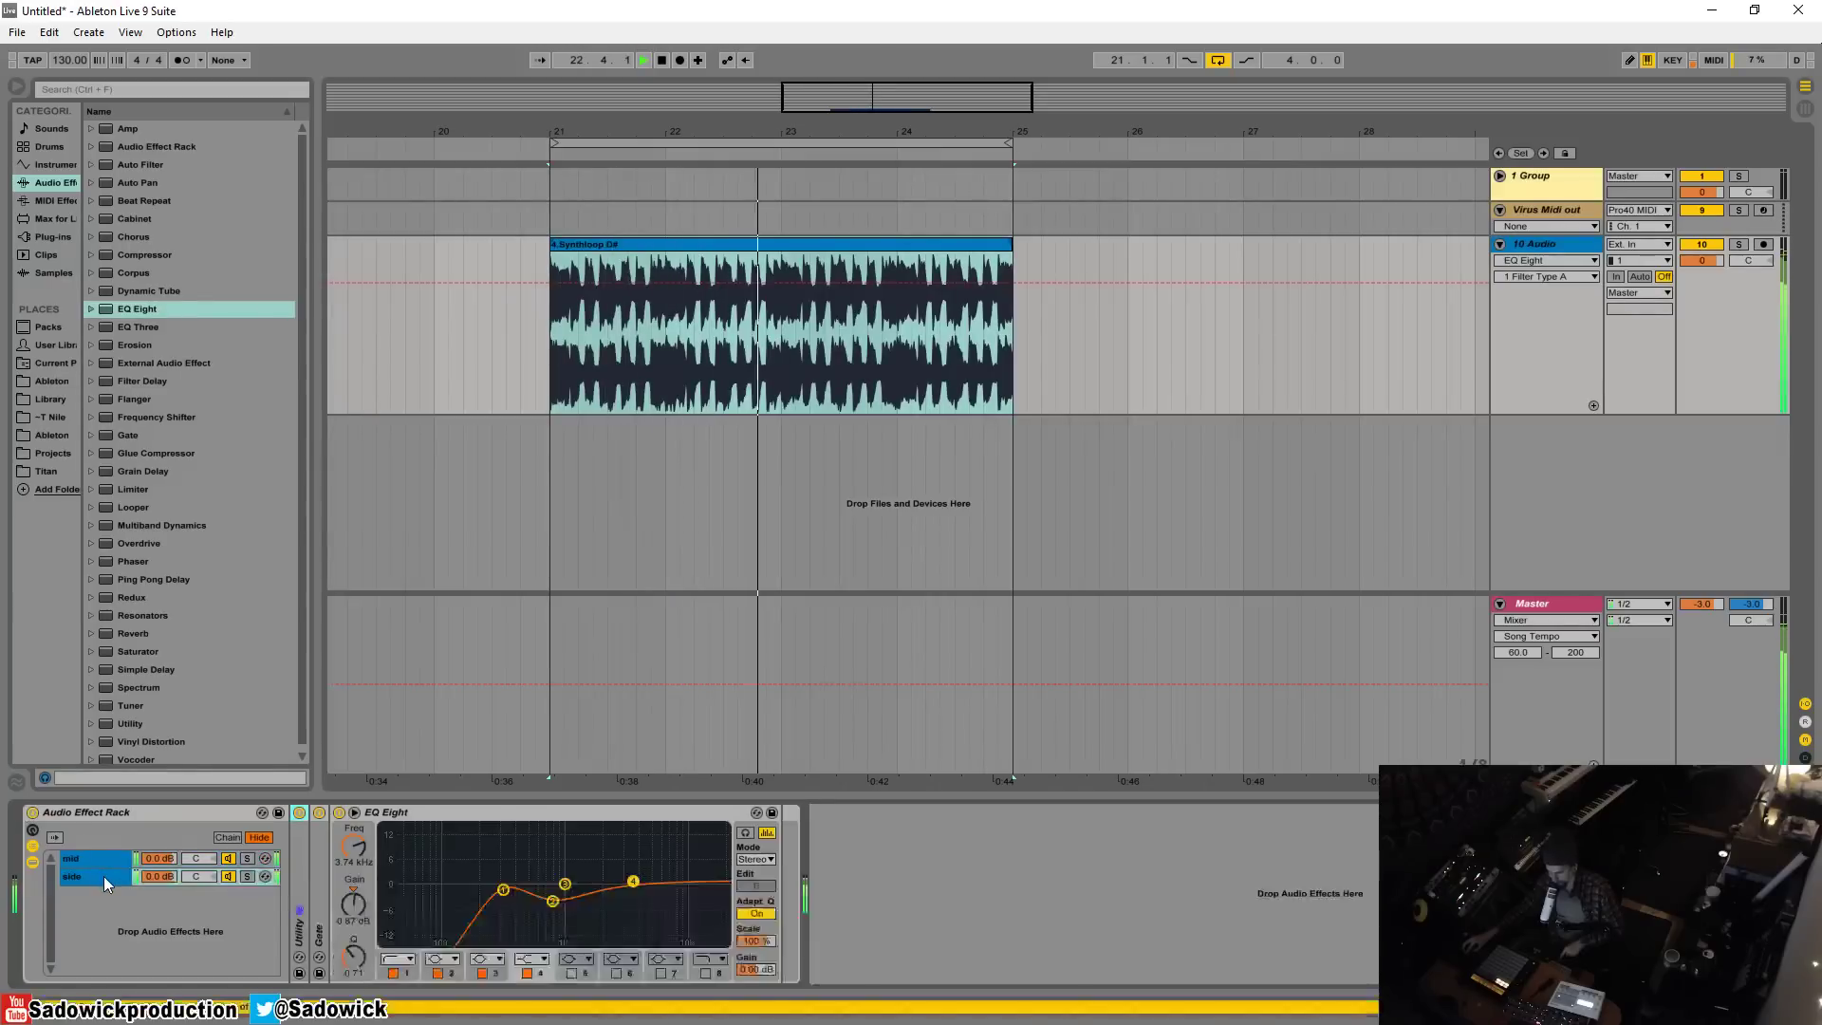
double_click(321, 873)
click(483, 956)
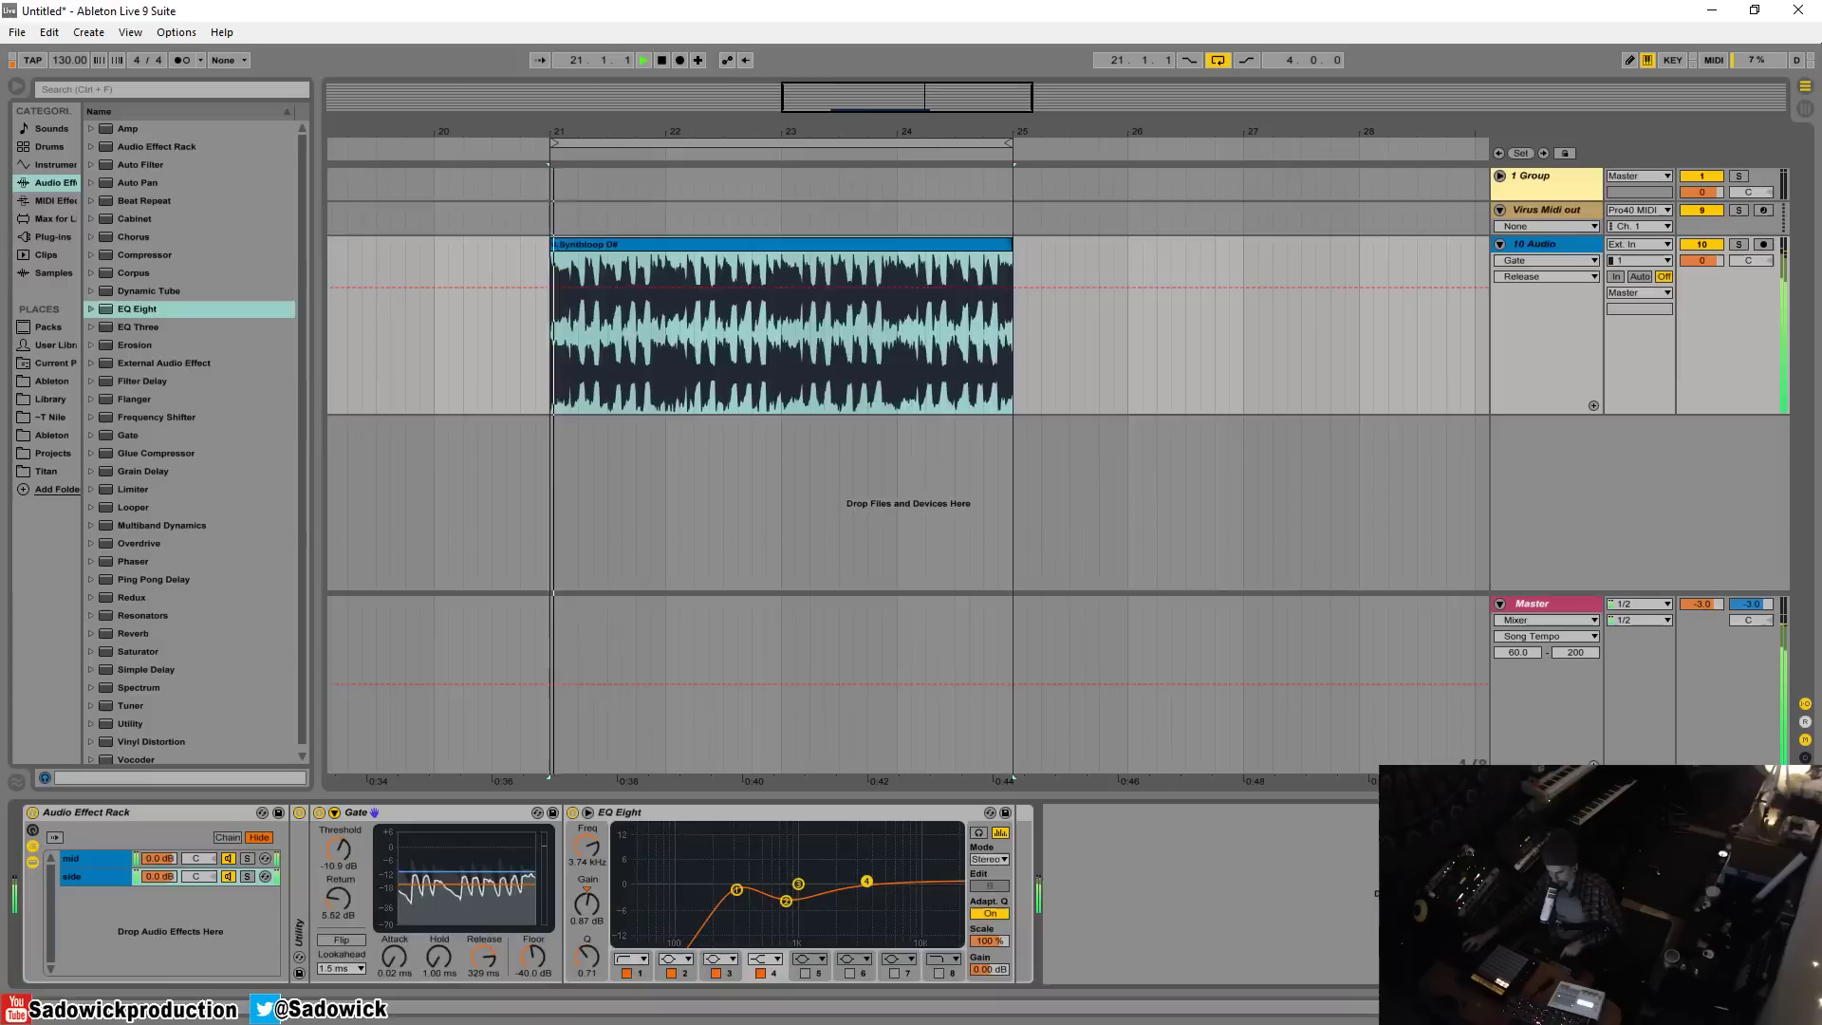
double_click(395, 817)
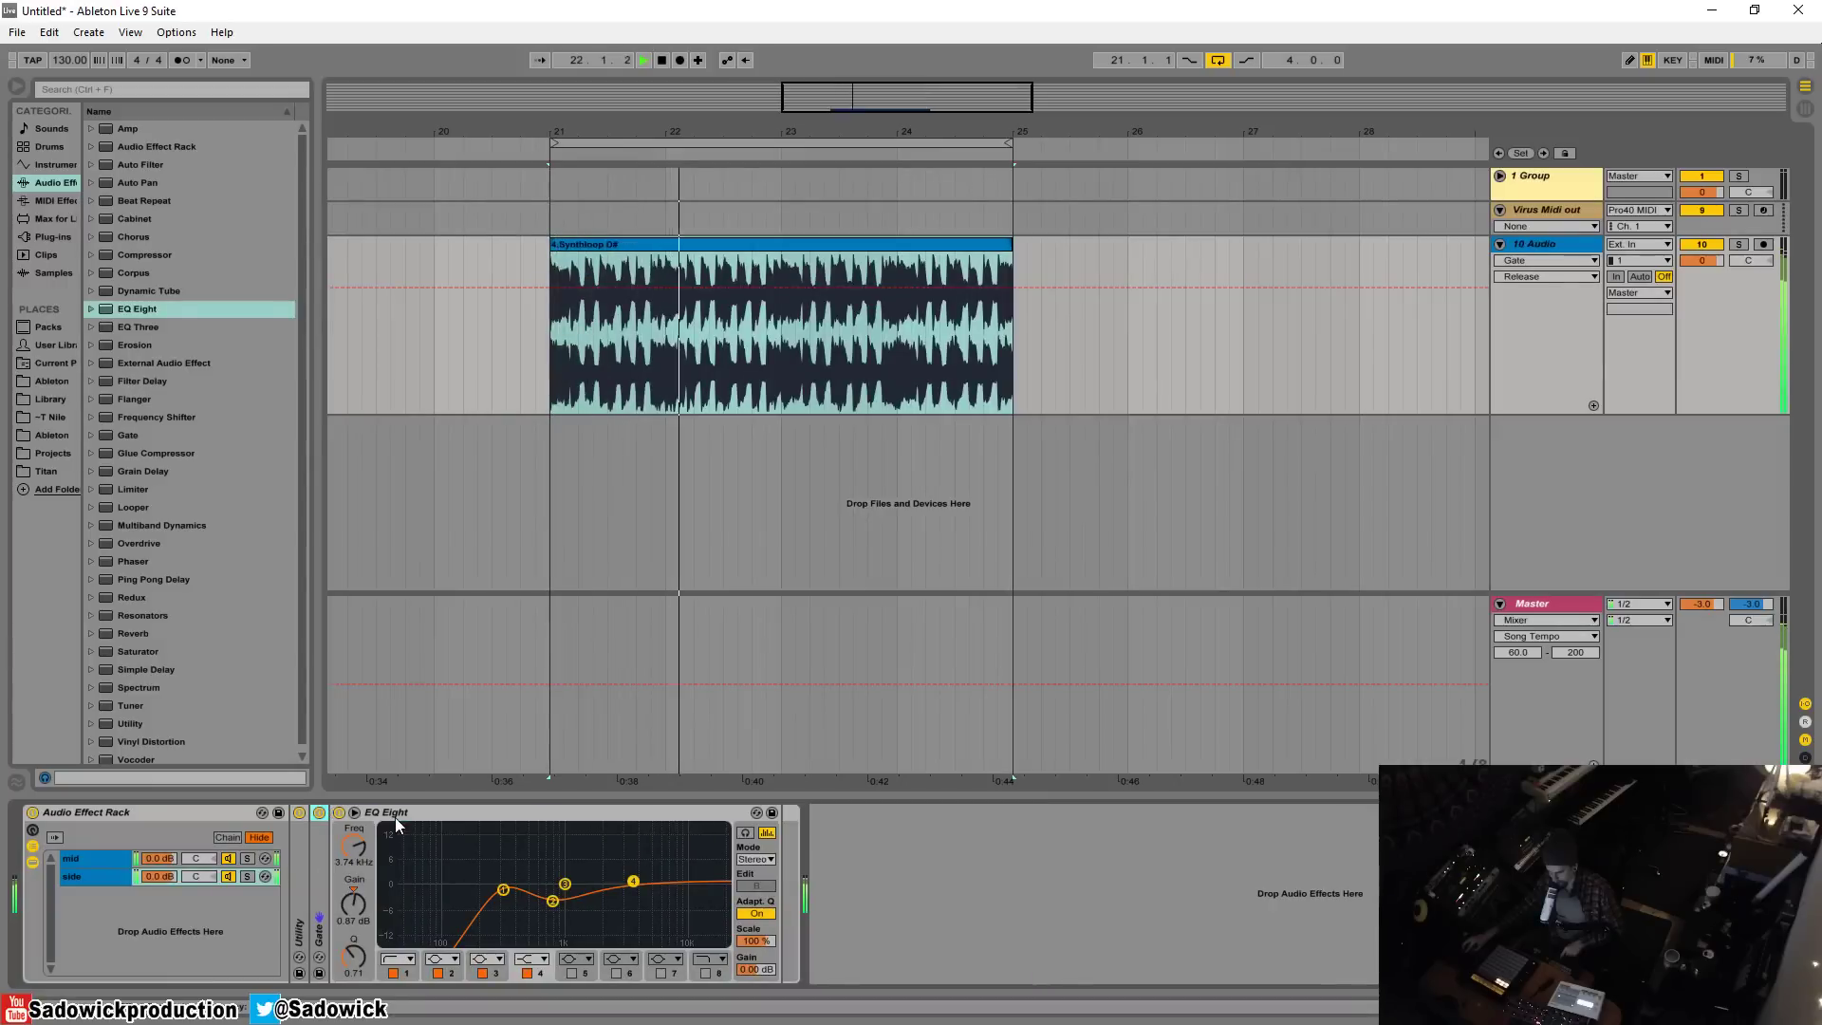
Toggle the side Gate and the whole Audio Effect Rack during playback to compare the processed and bypassed sound
click(319, 813)
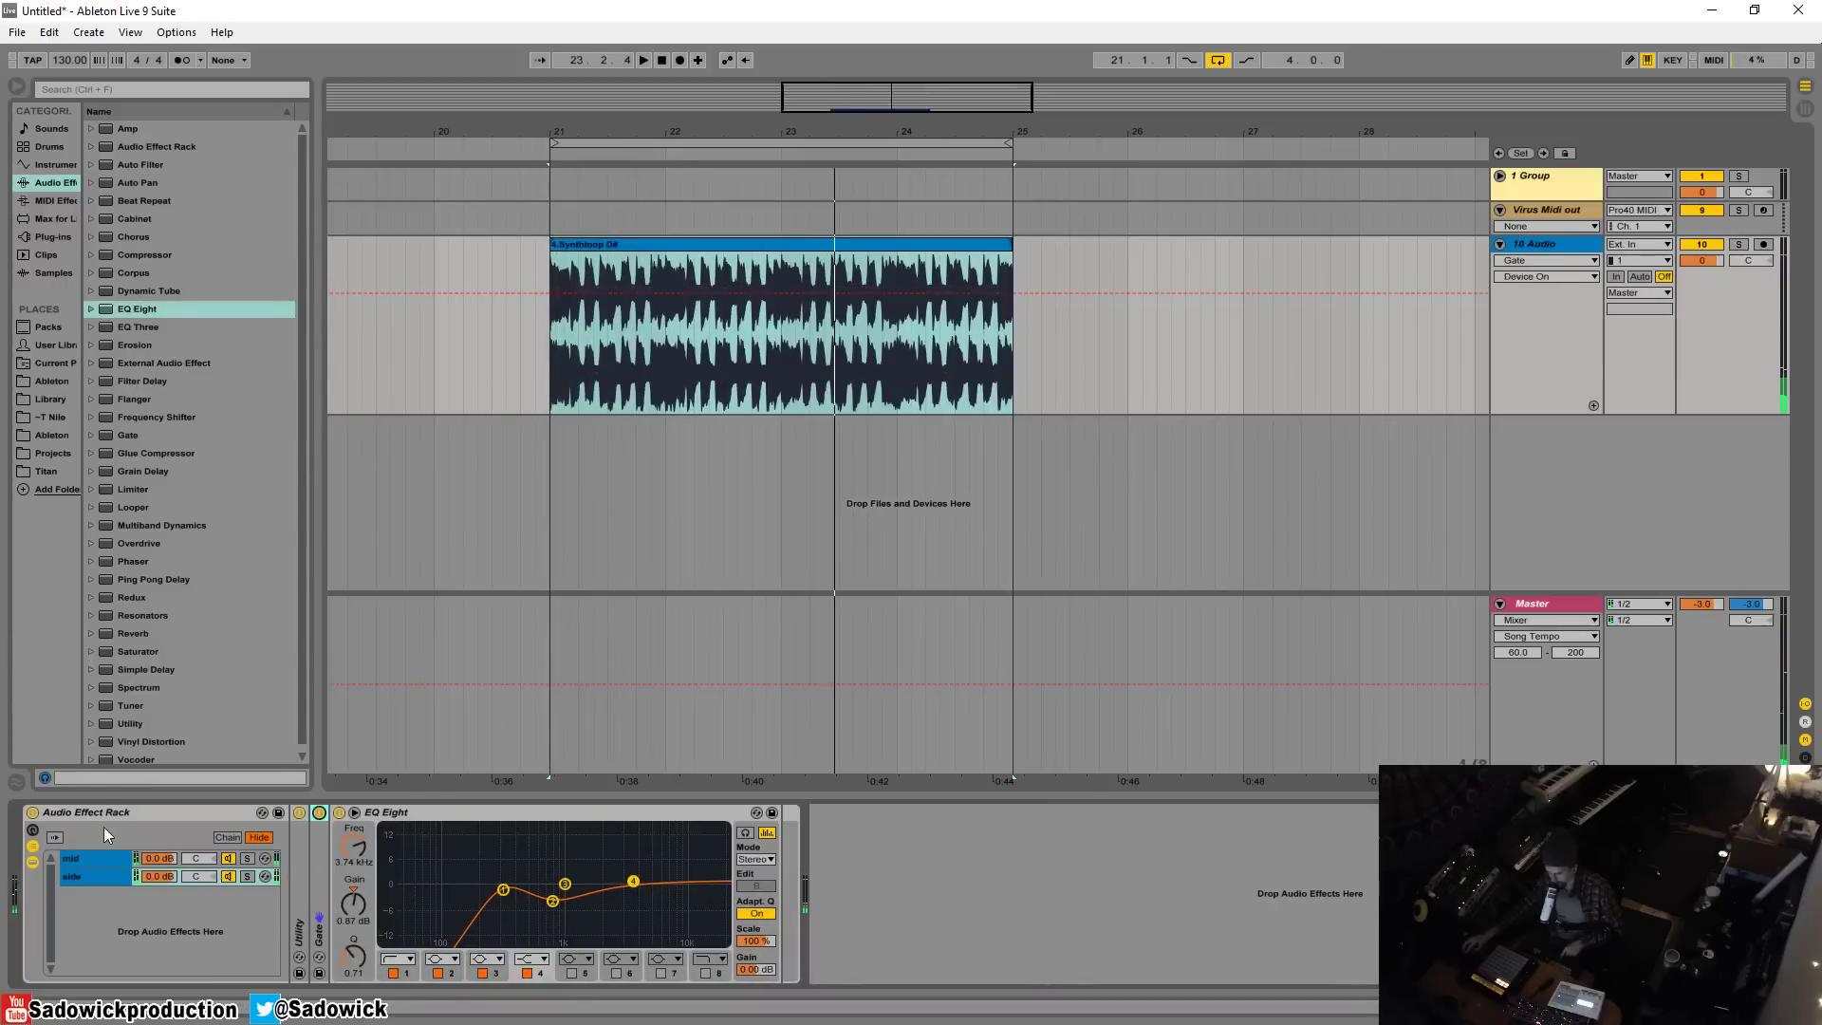
click(32, 812)
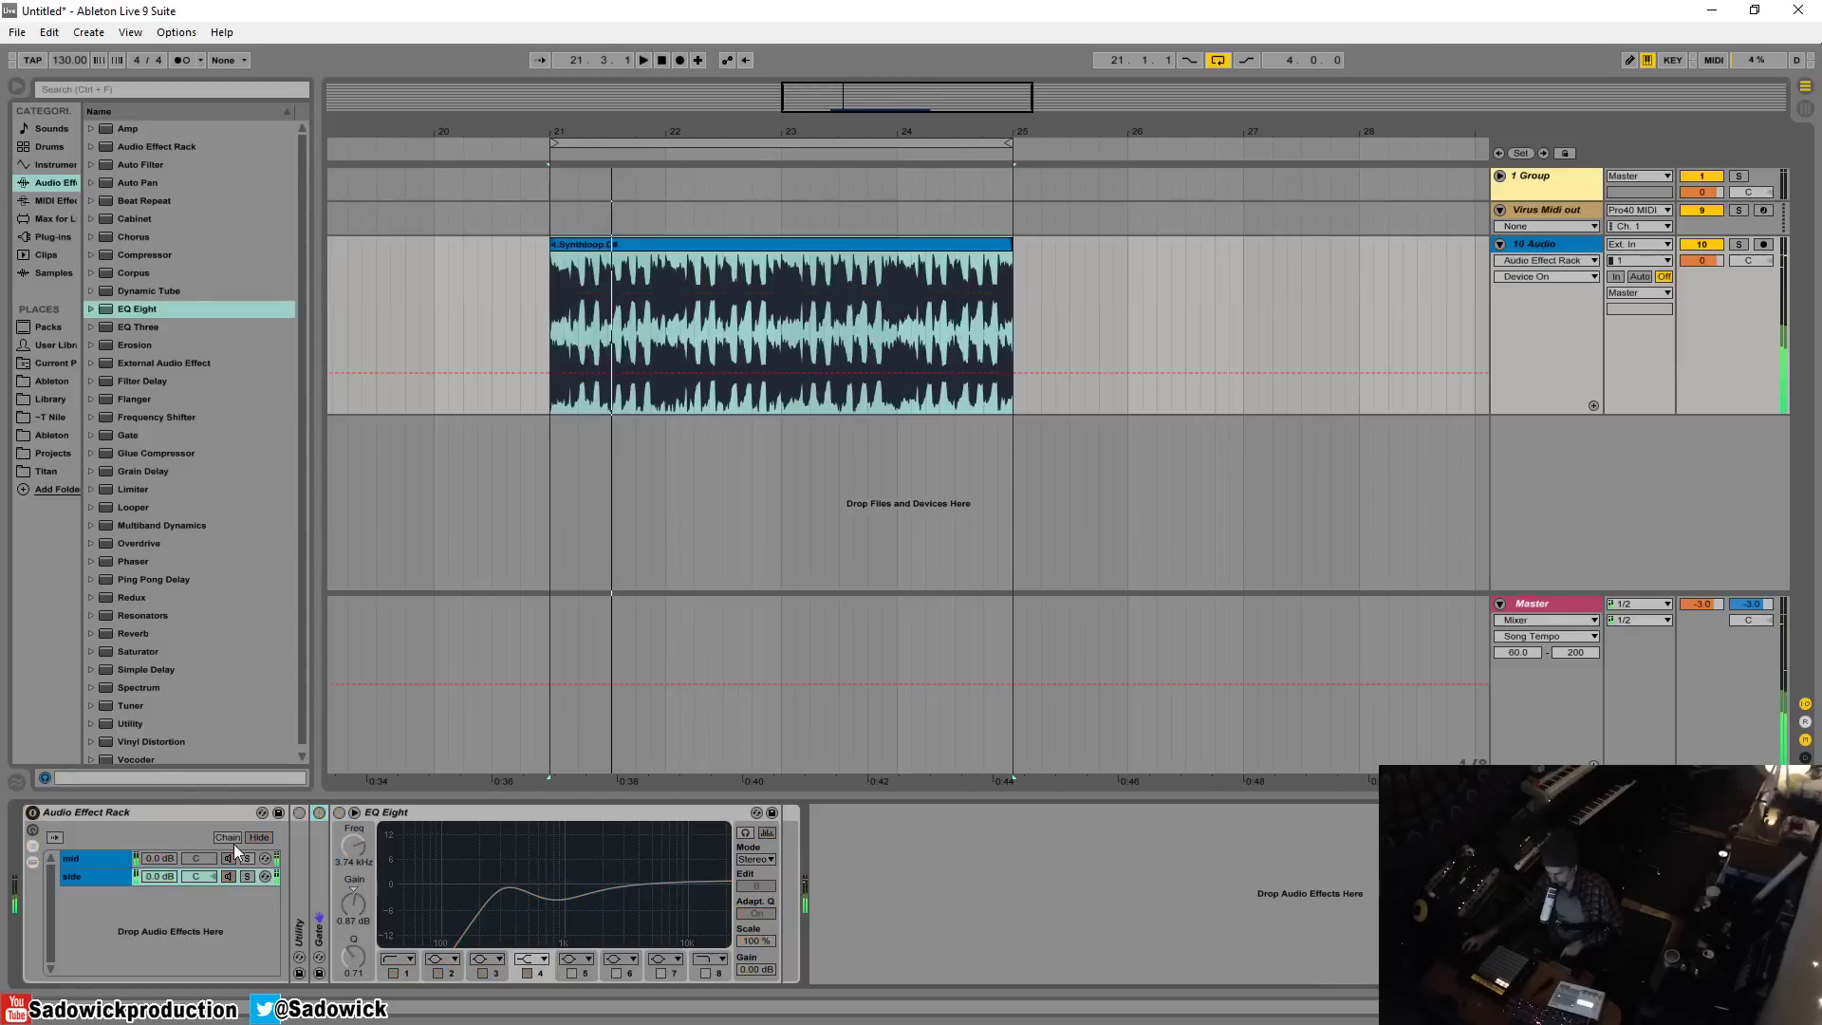
key(space)
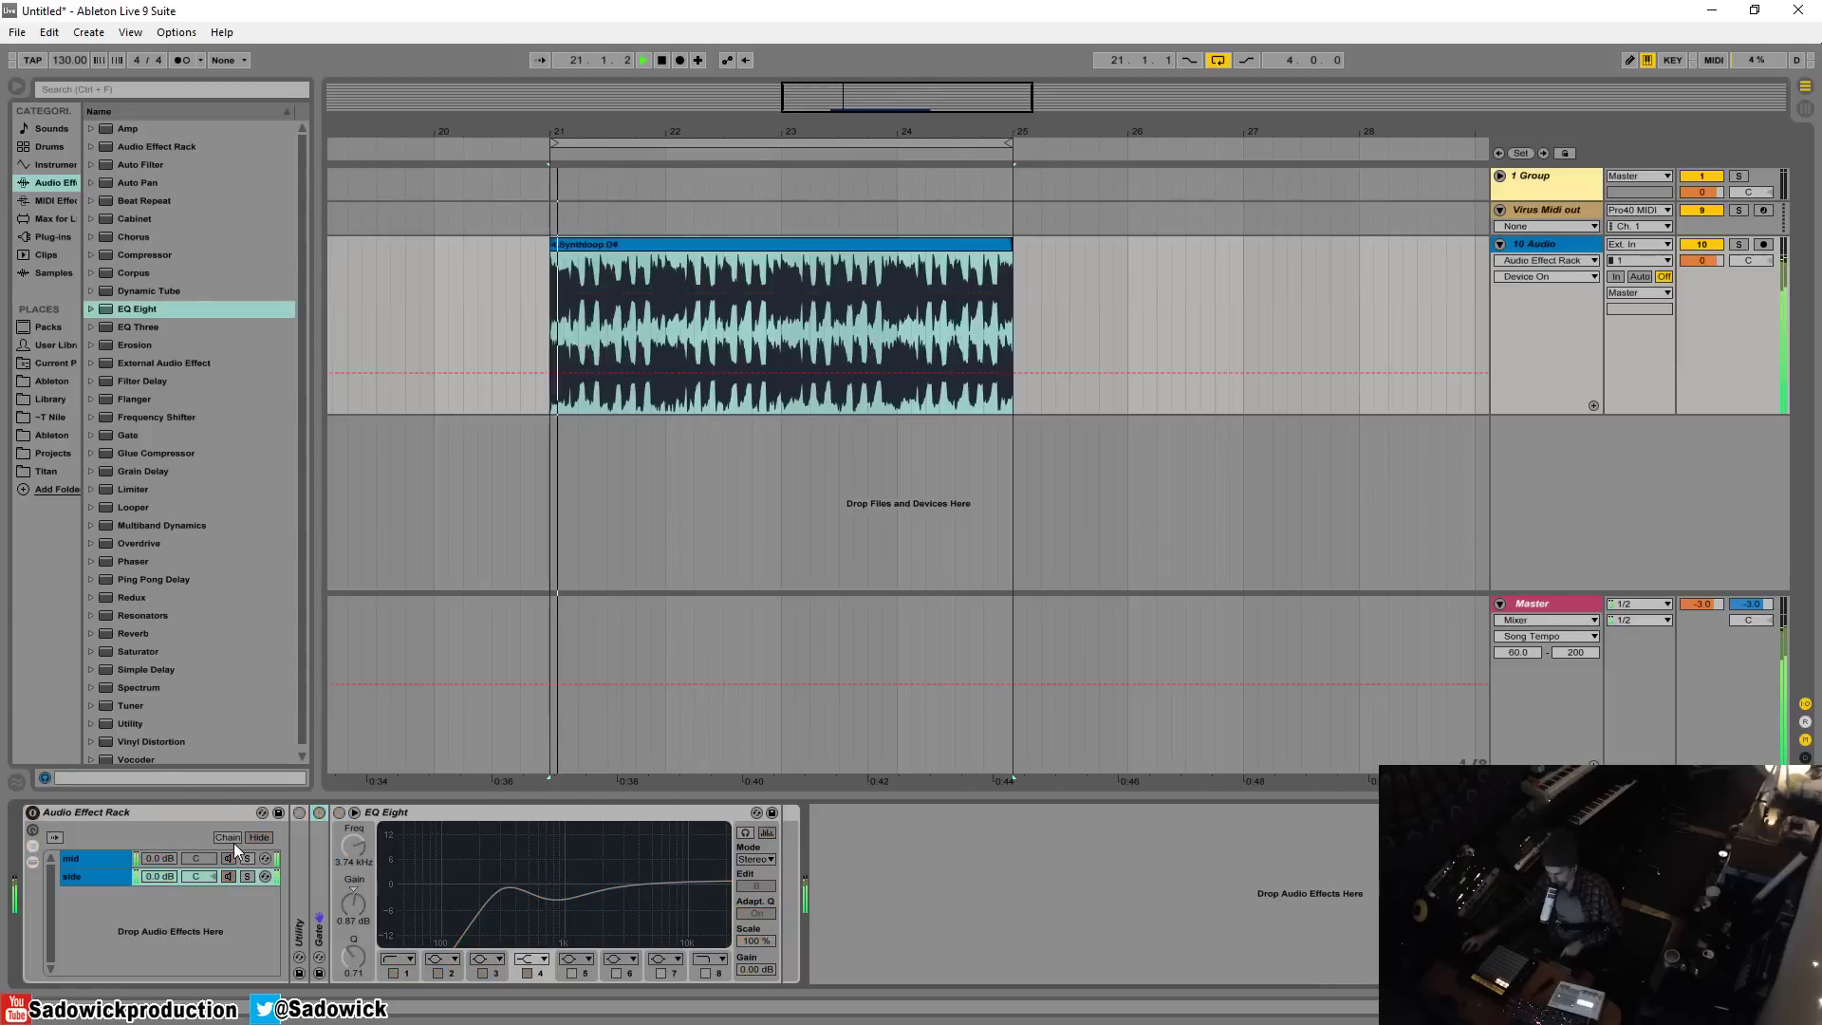
click(33, 813)
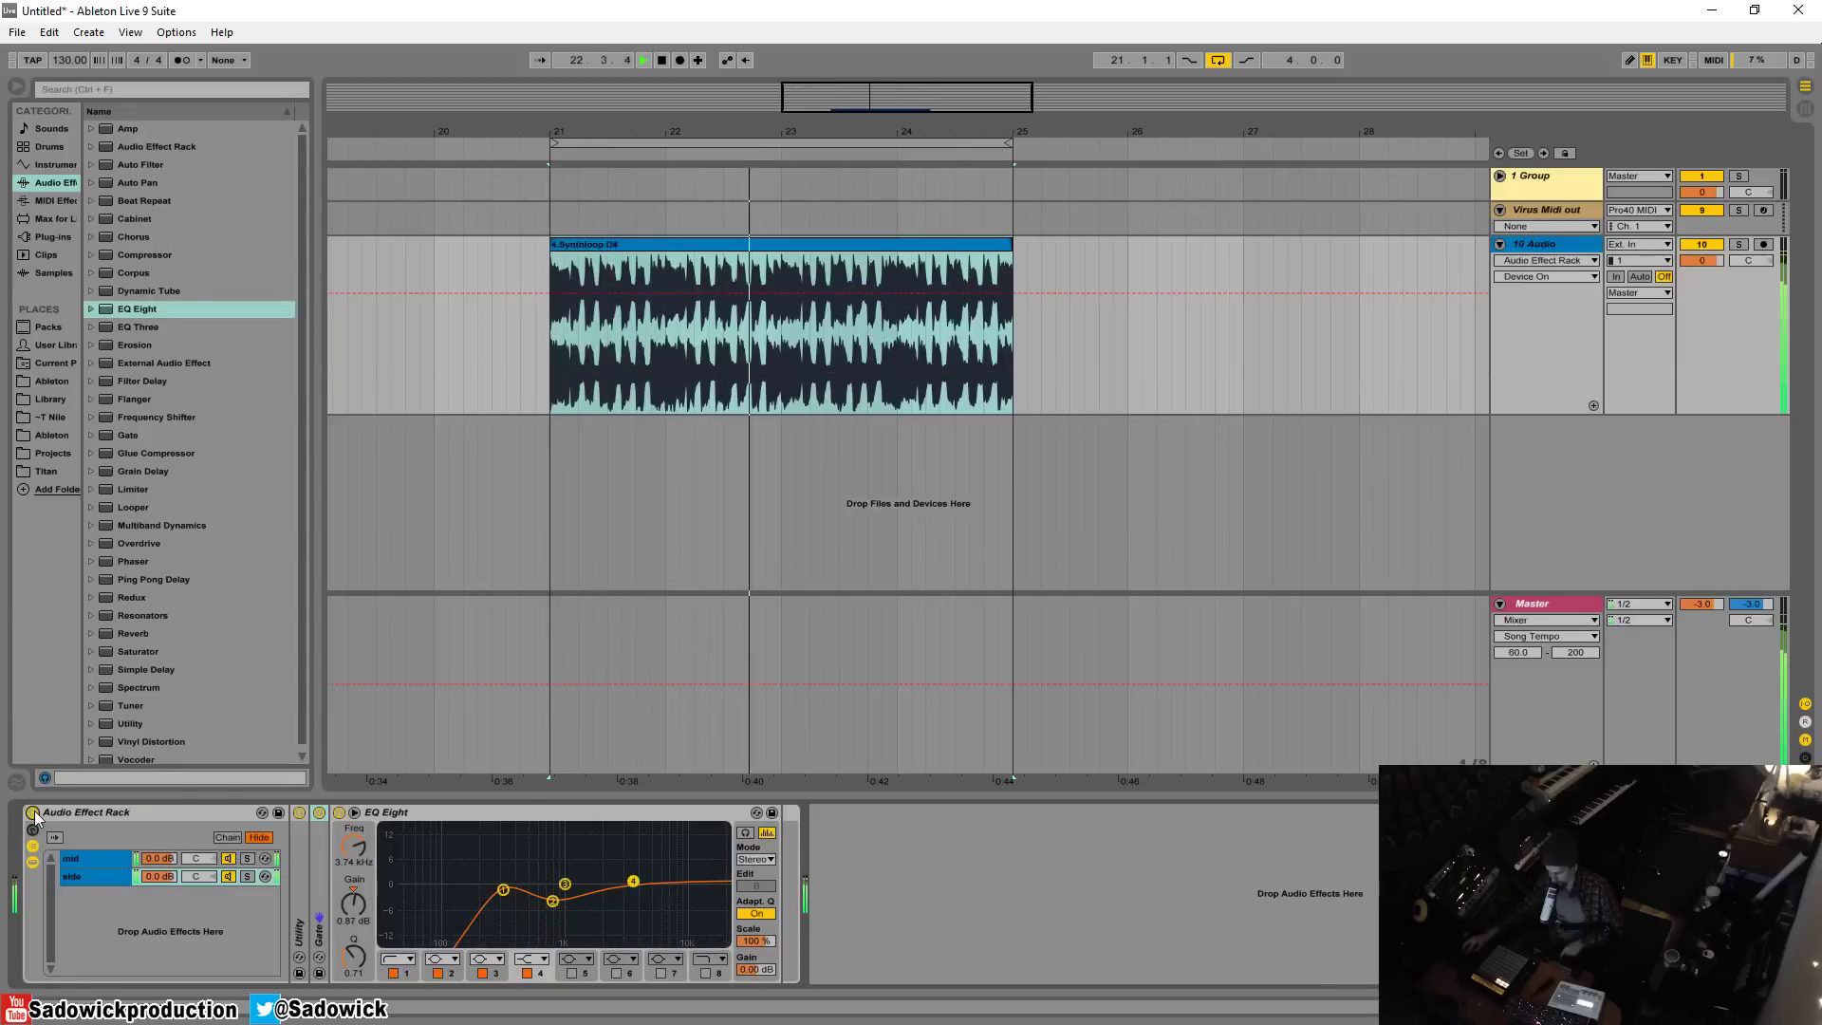
click(33, 814)
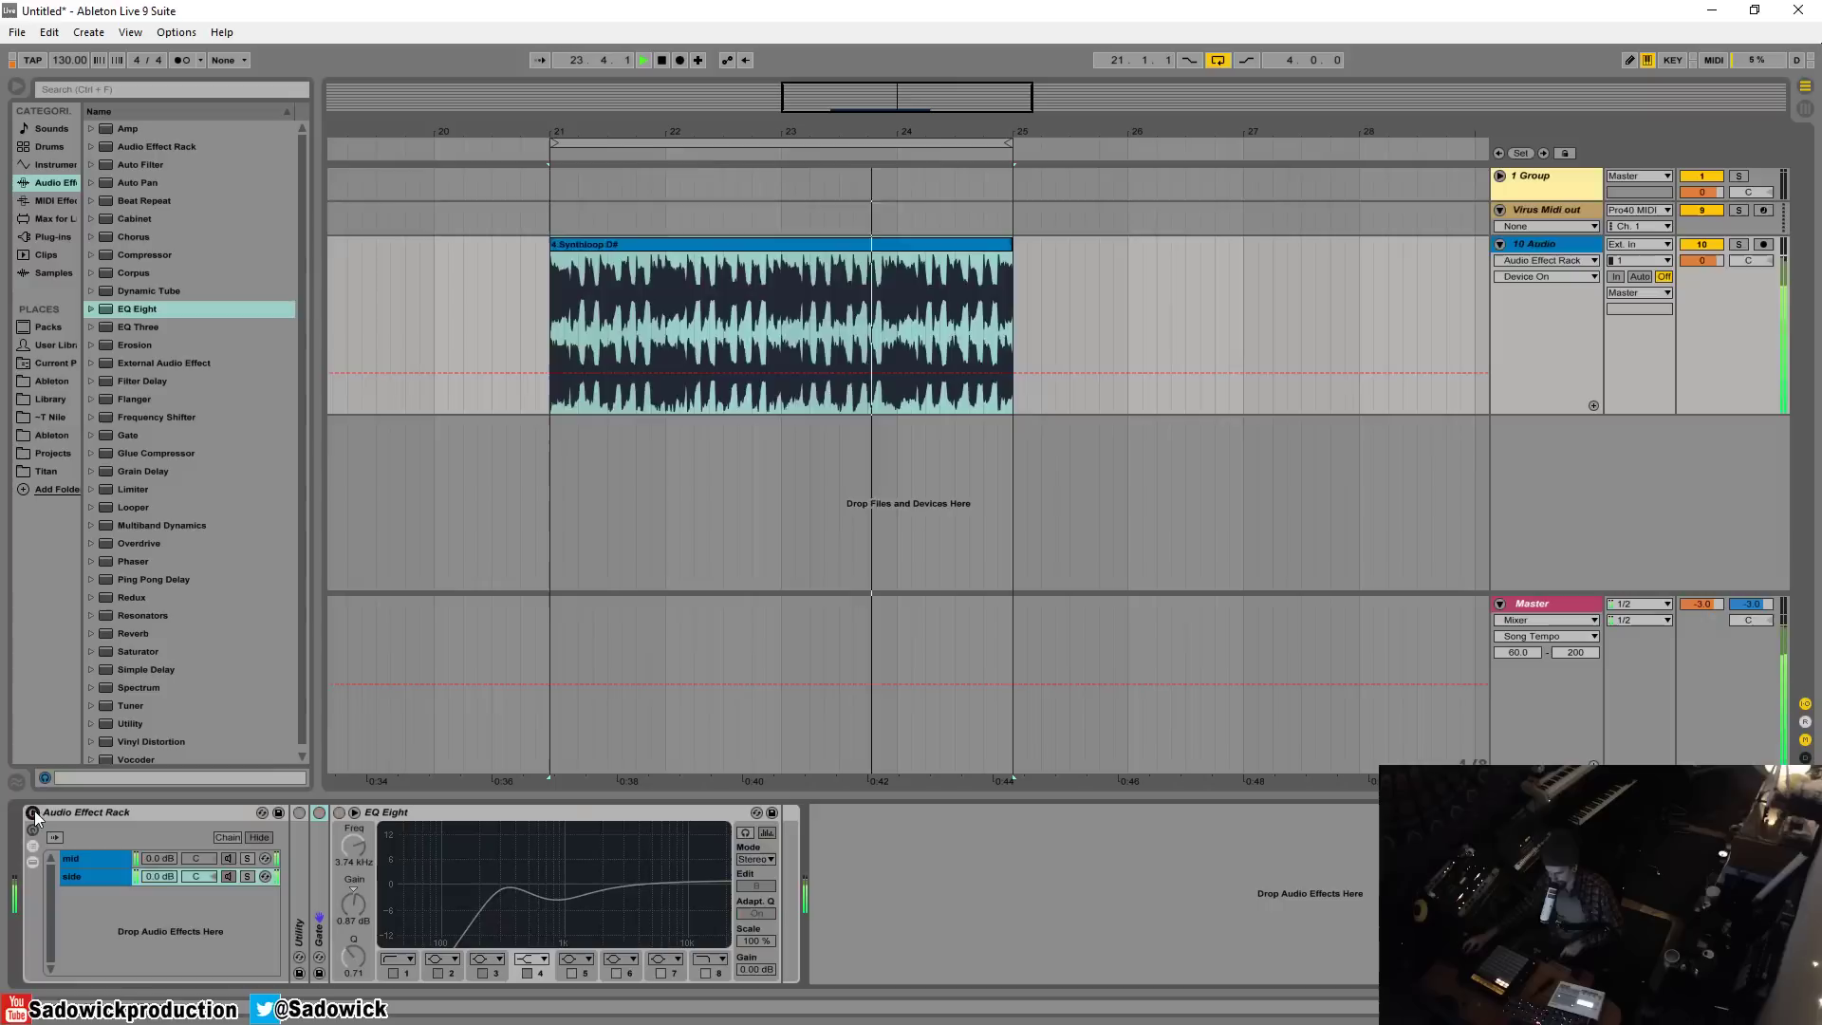
Compare the processed and bypassed loop again by switching the Audio Effect Rack on and off, leaving it on
click(32, 813)
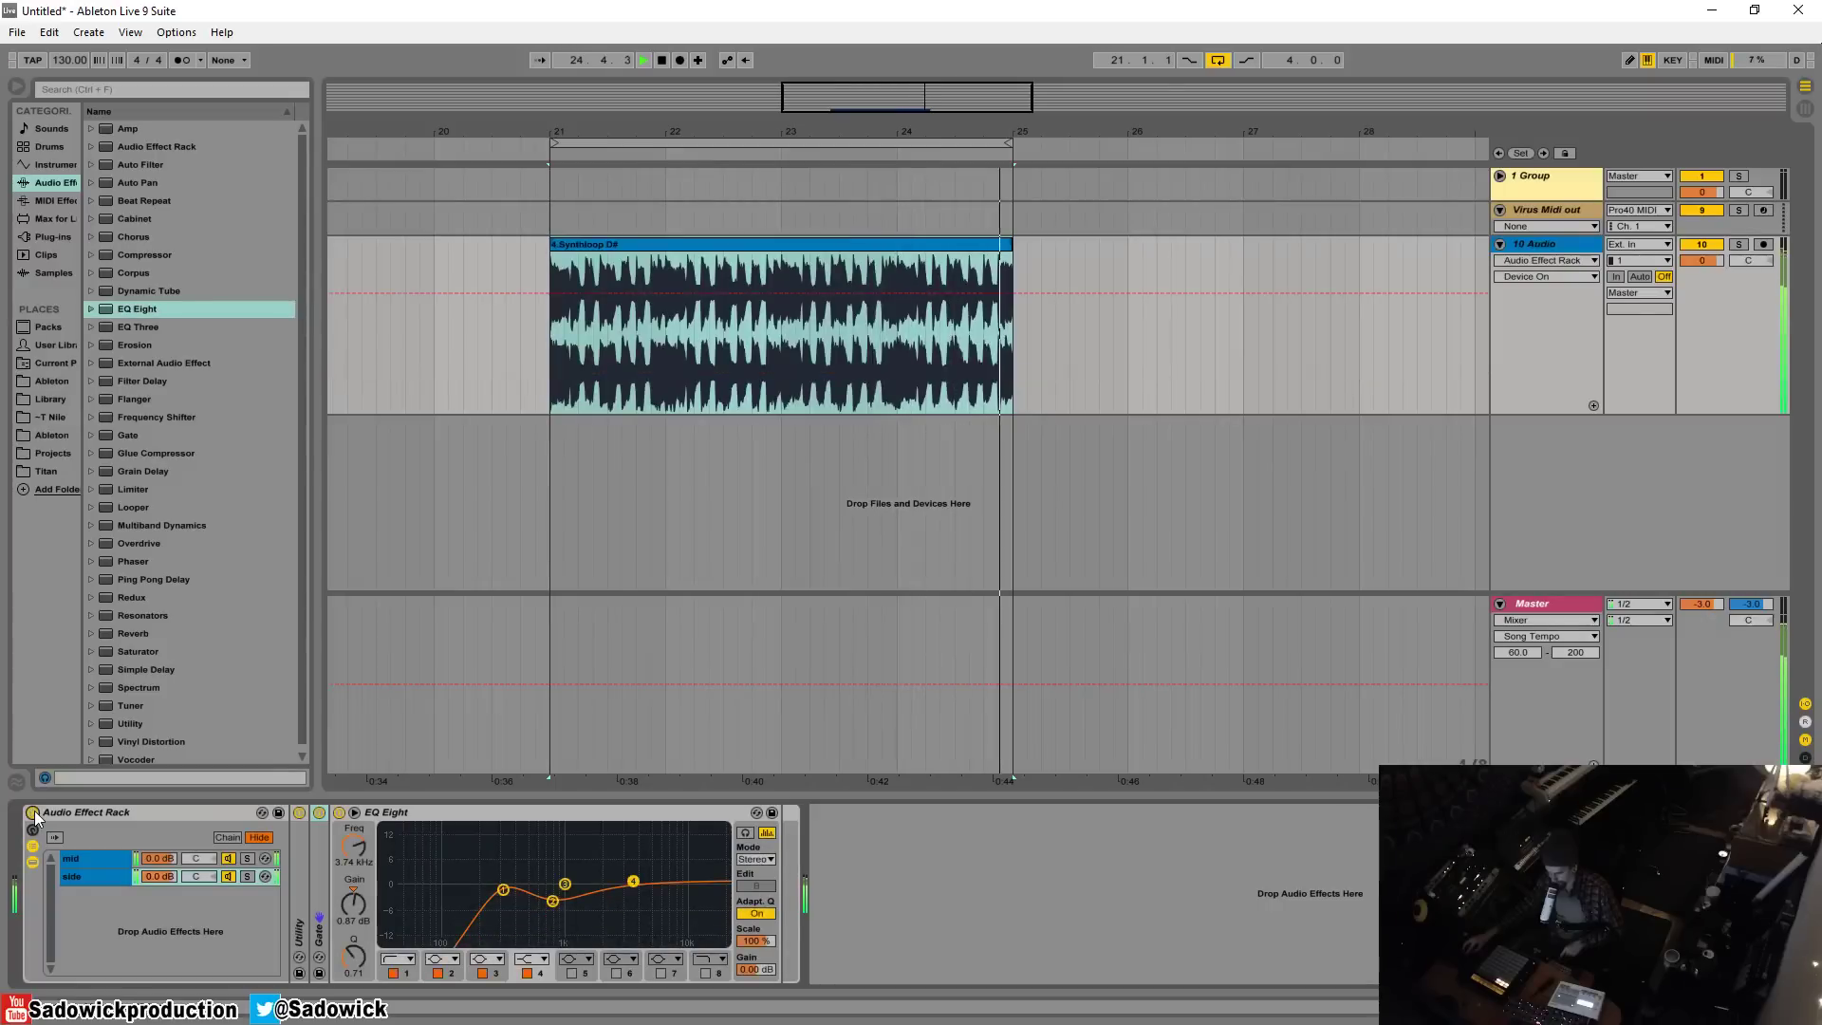
click(32, 813)
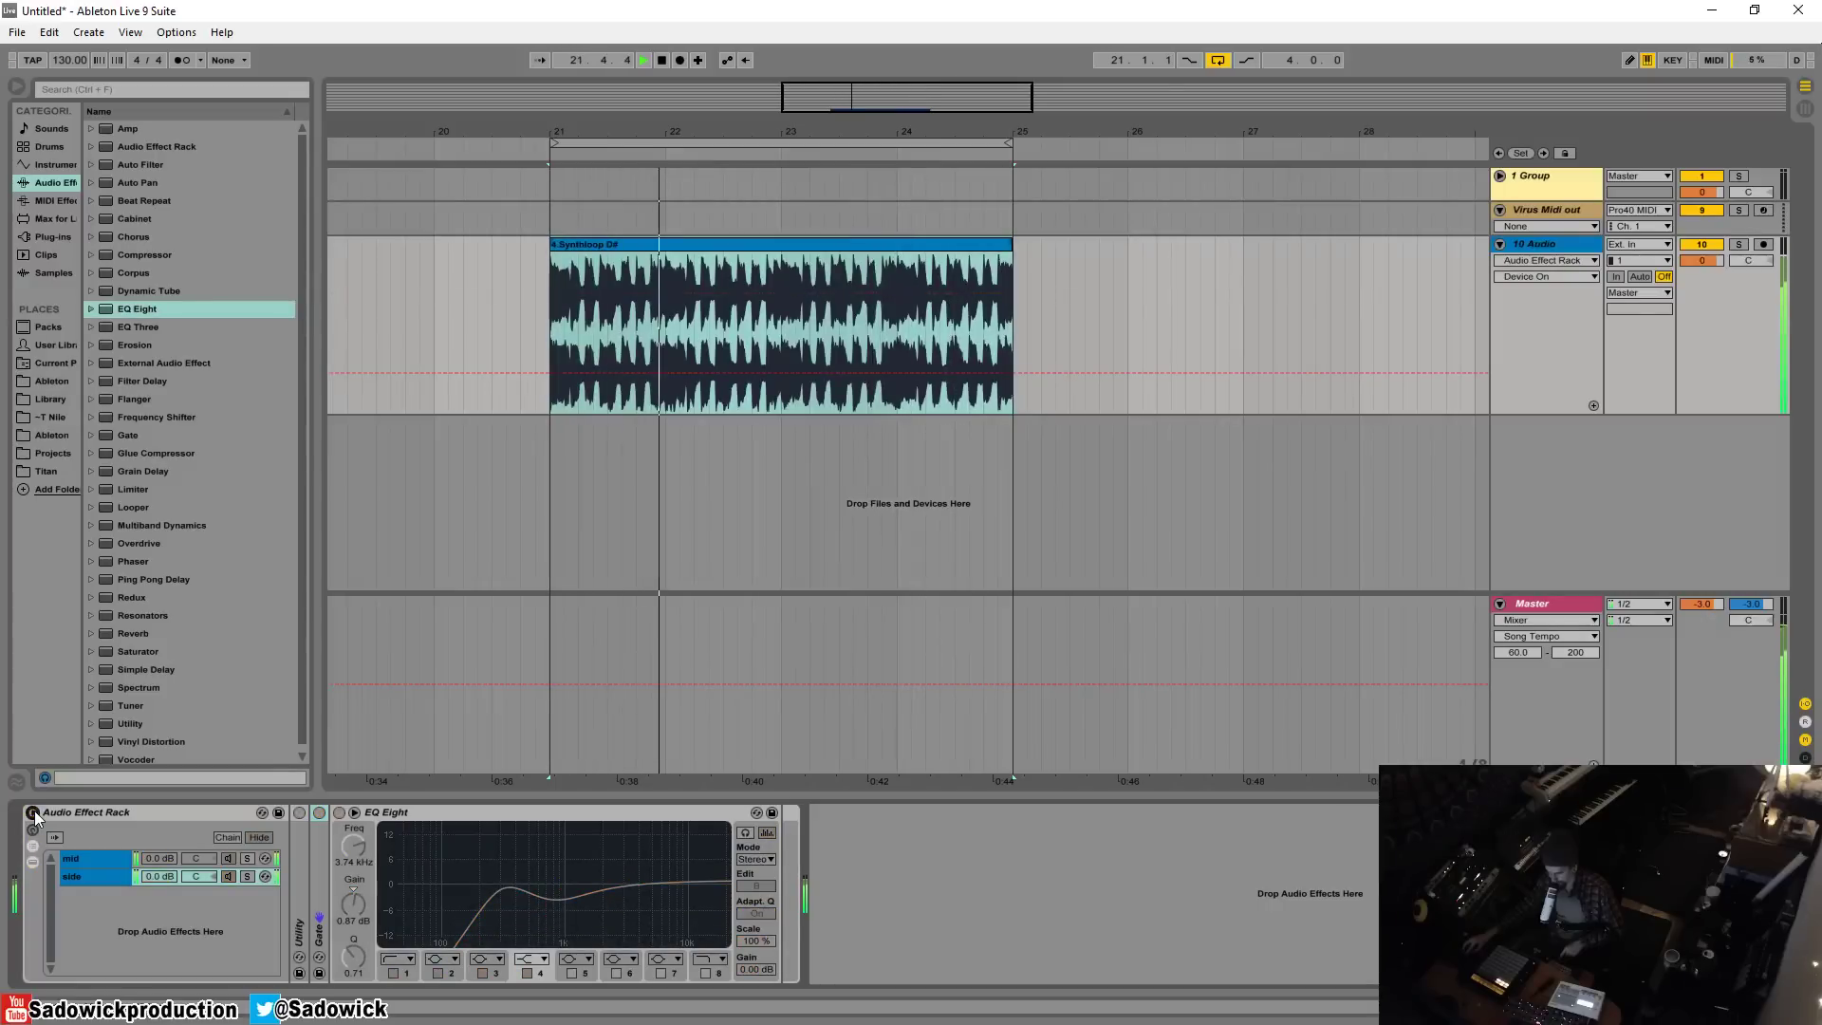
click(32, 813)
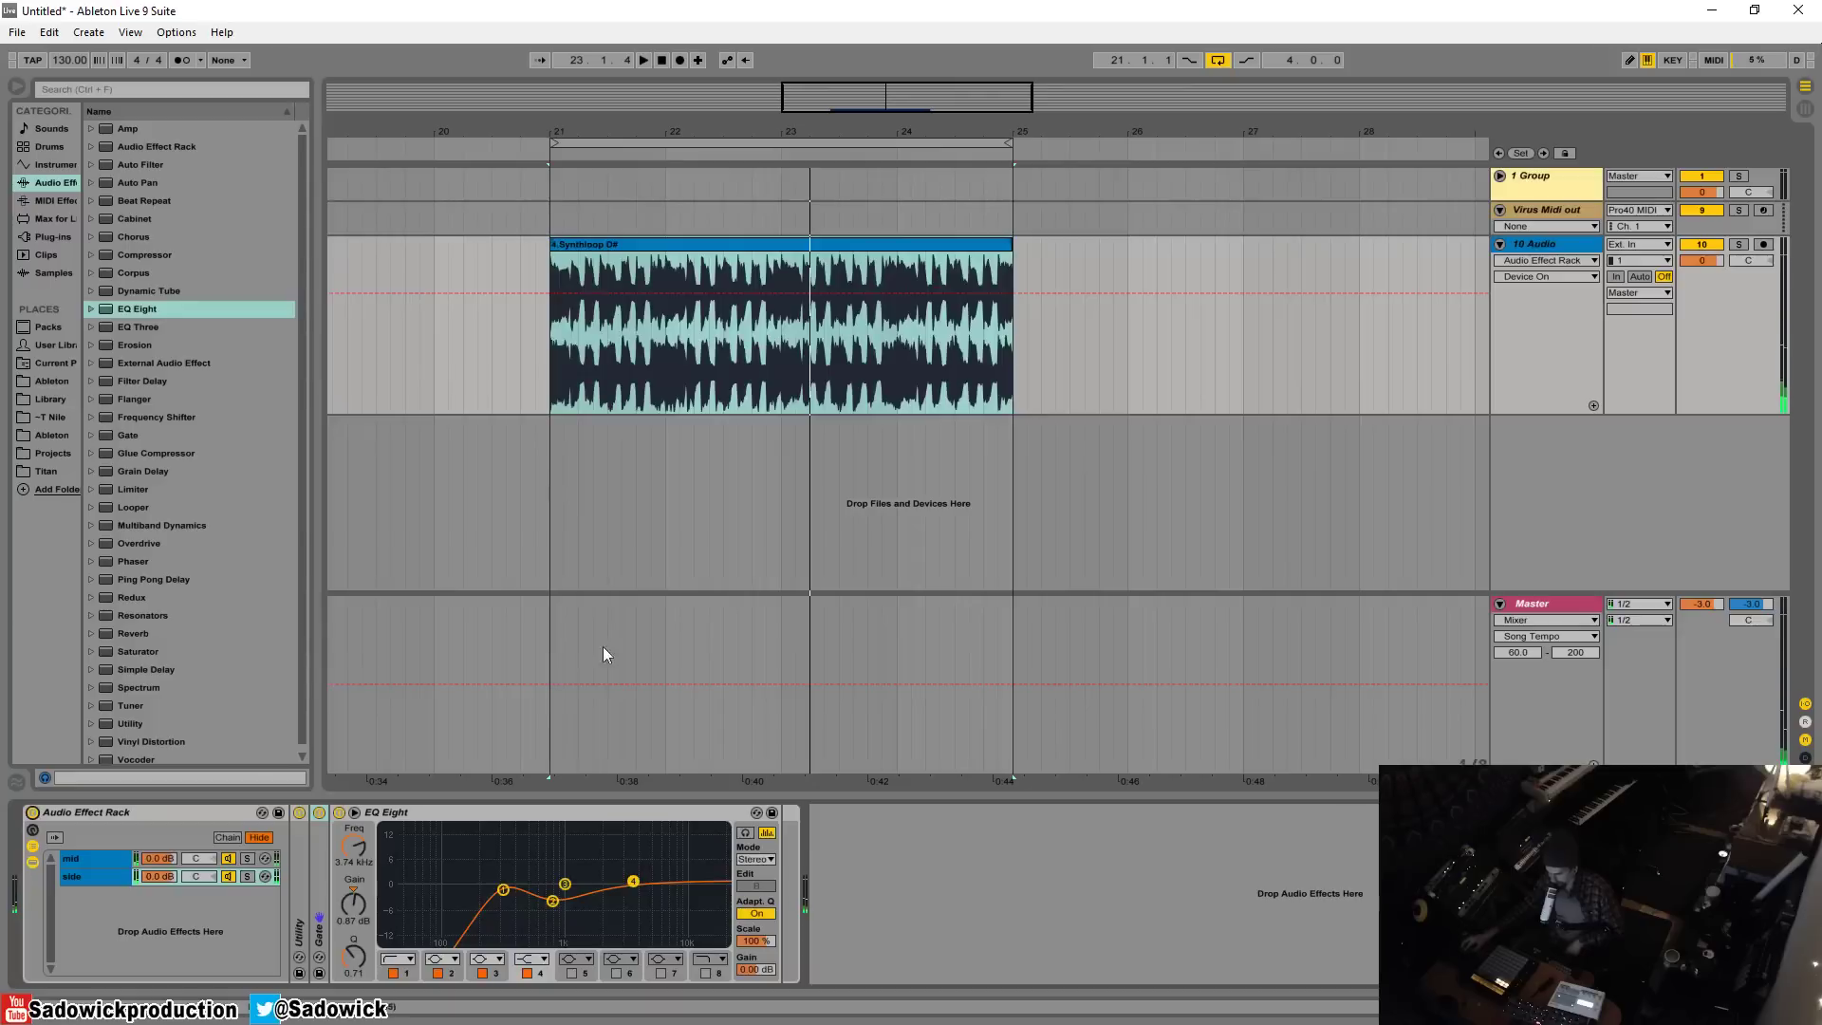
Add a Glue Compressor after the Audio Effect Rack, collapse the rack, and set the compressor's threshold to about -7 dB while auditioning the loop
drag(139, 452, 1033, 921)
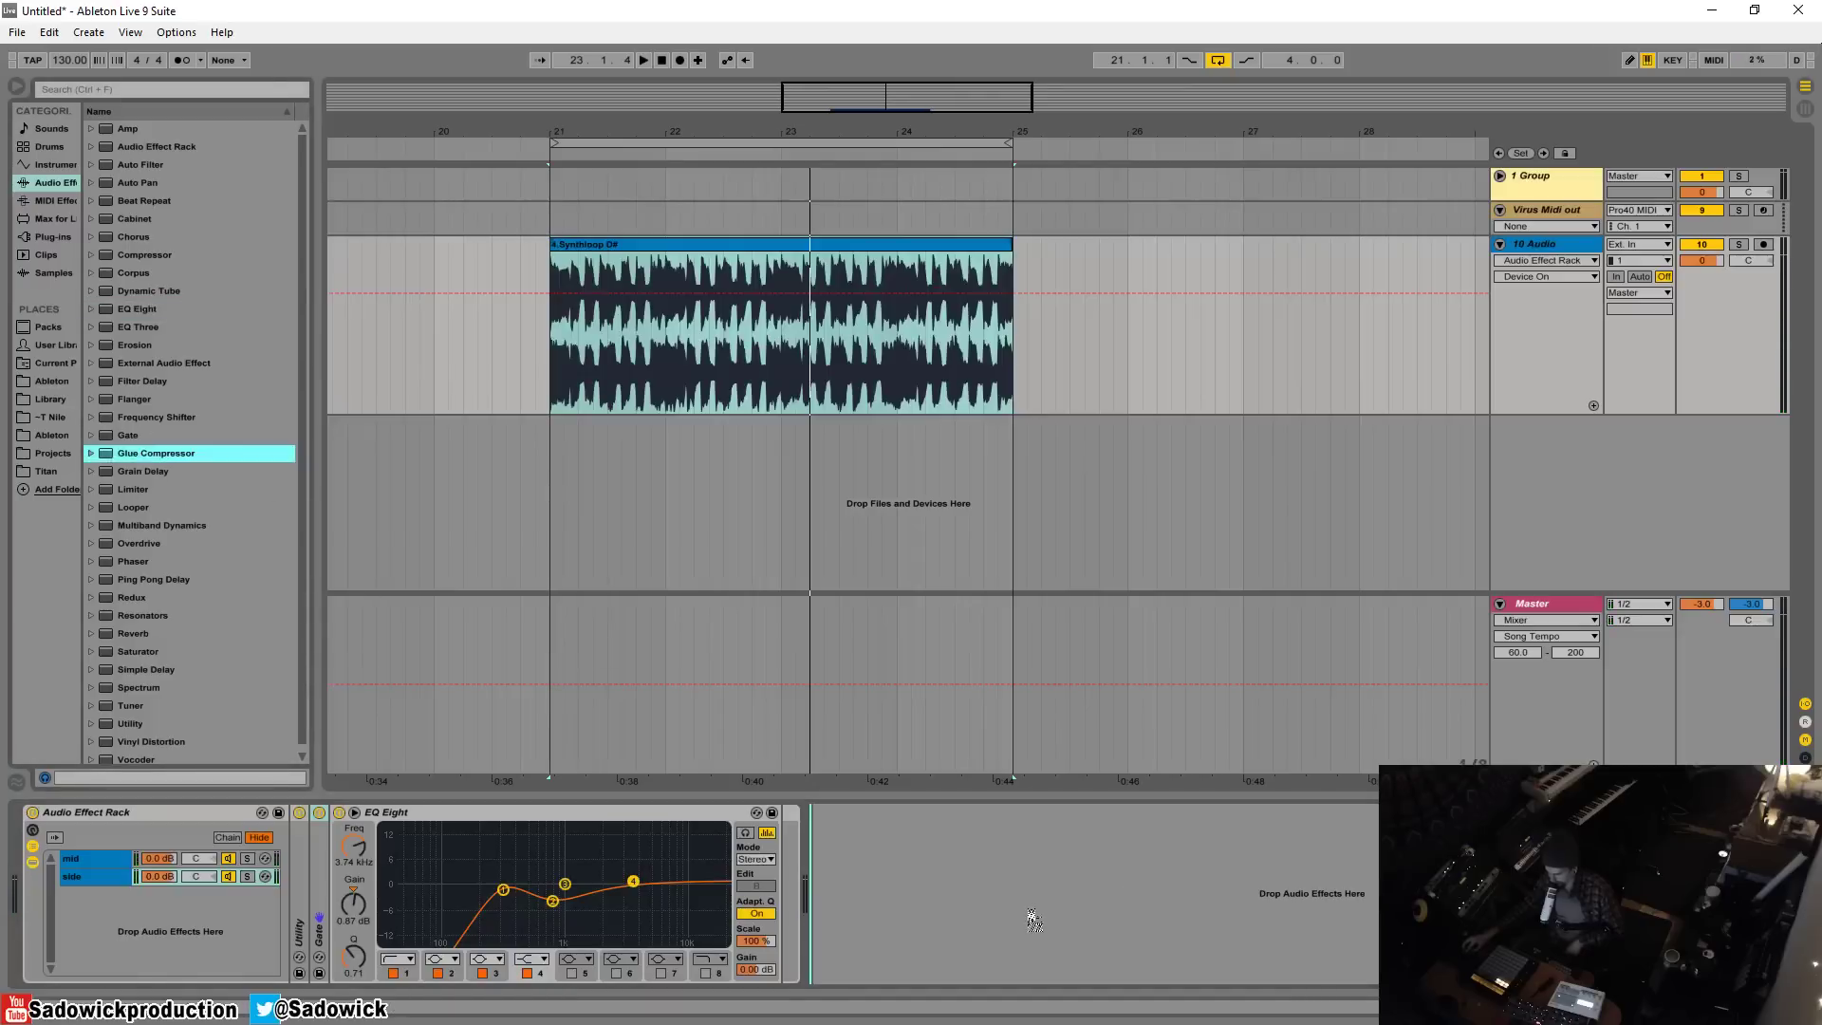
double_click(168, 812)
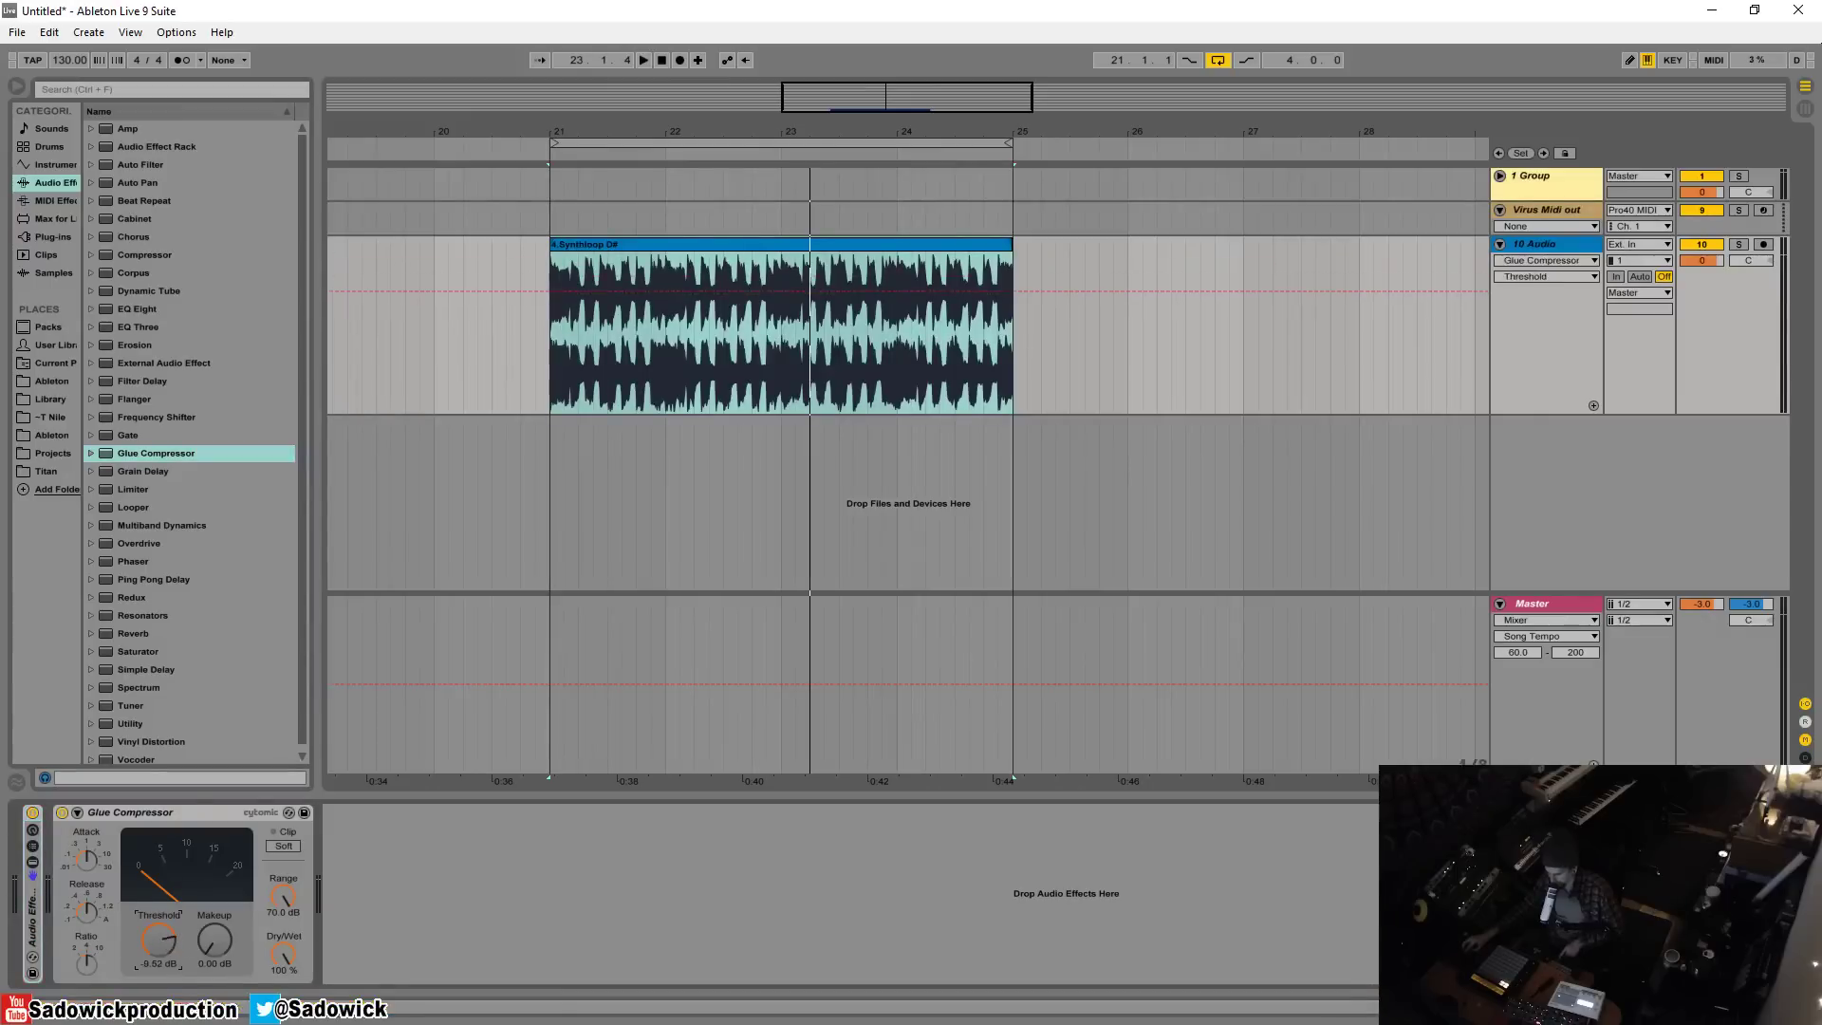
key(space)
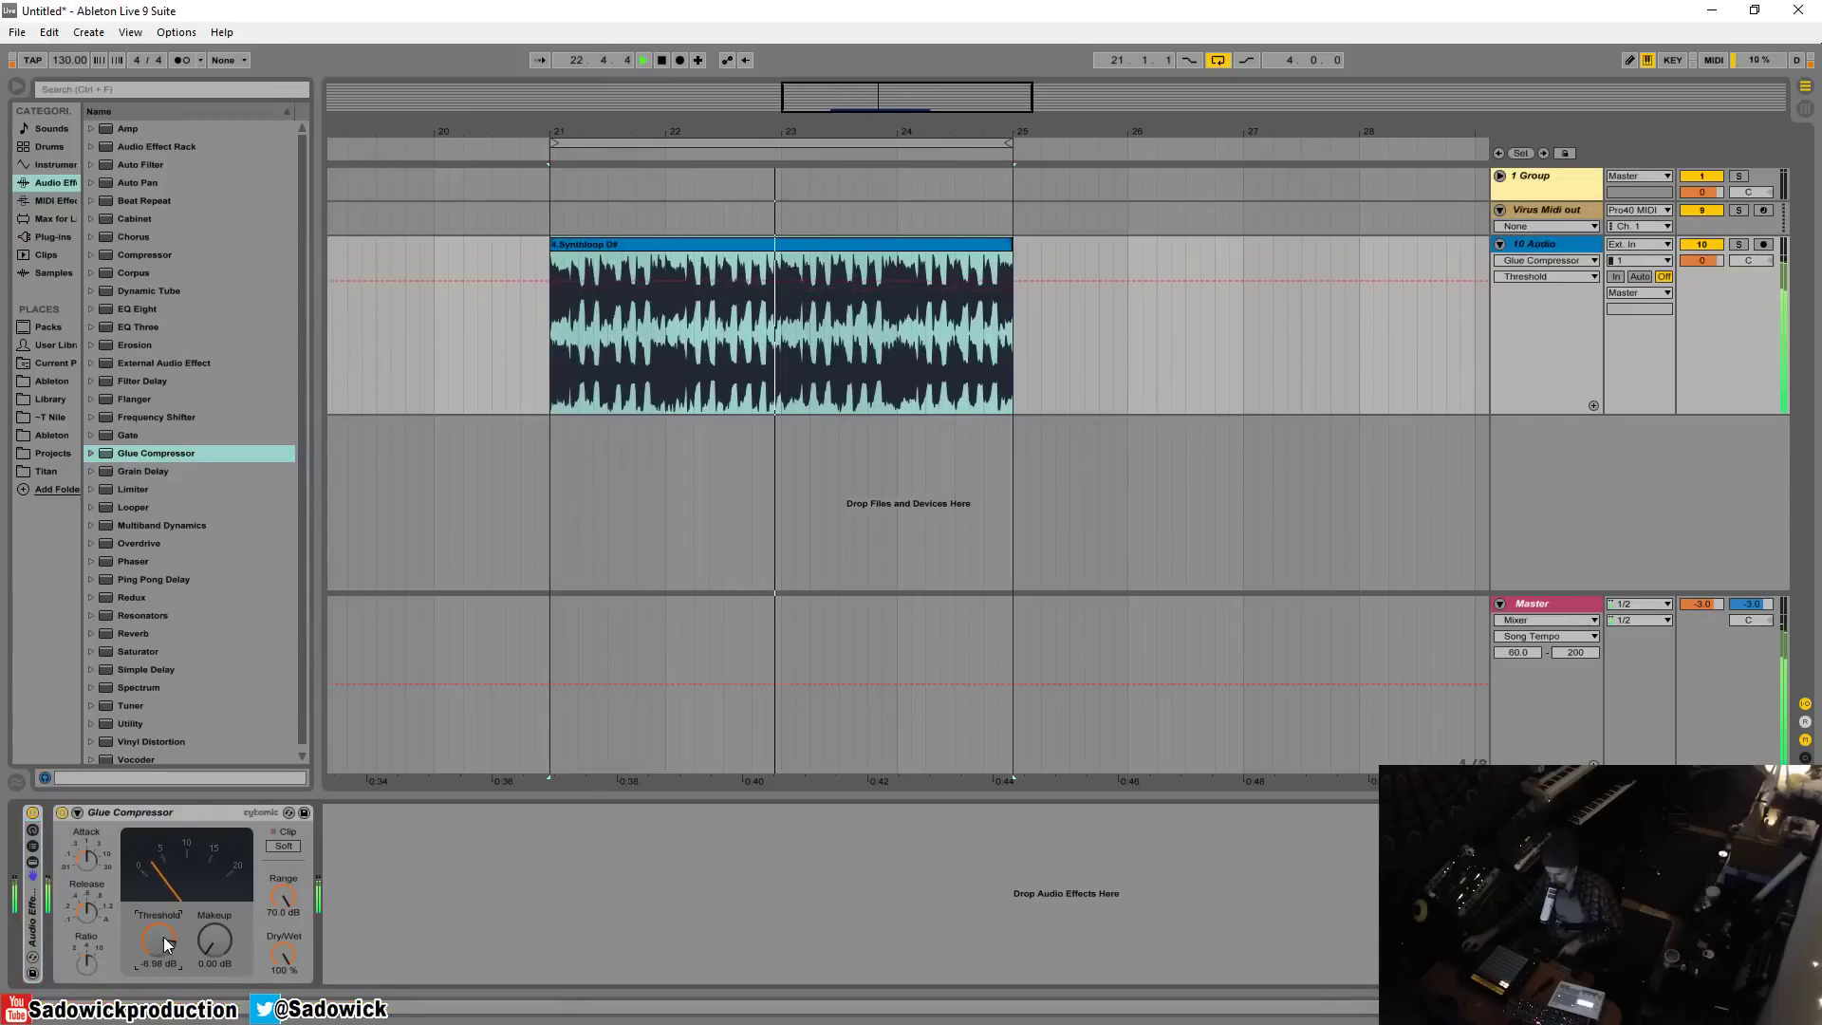
key(space)
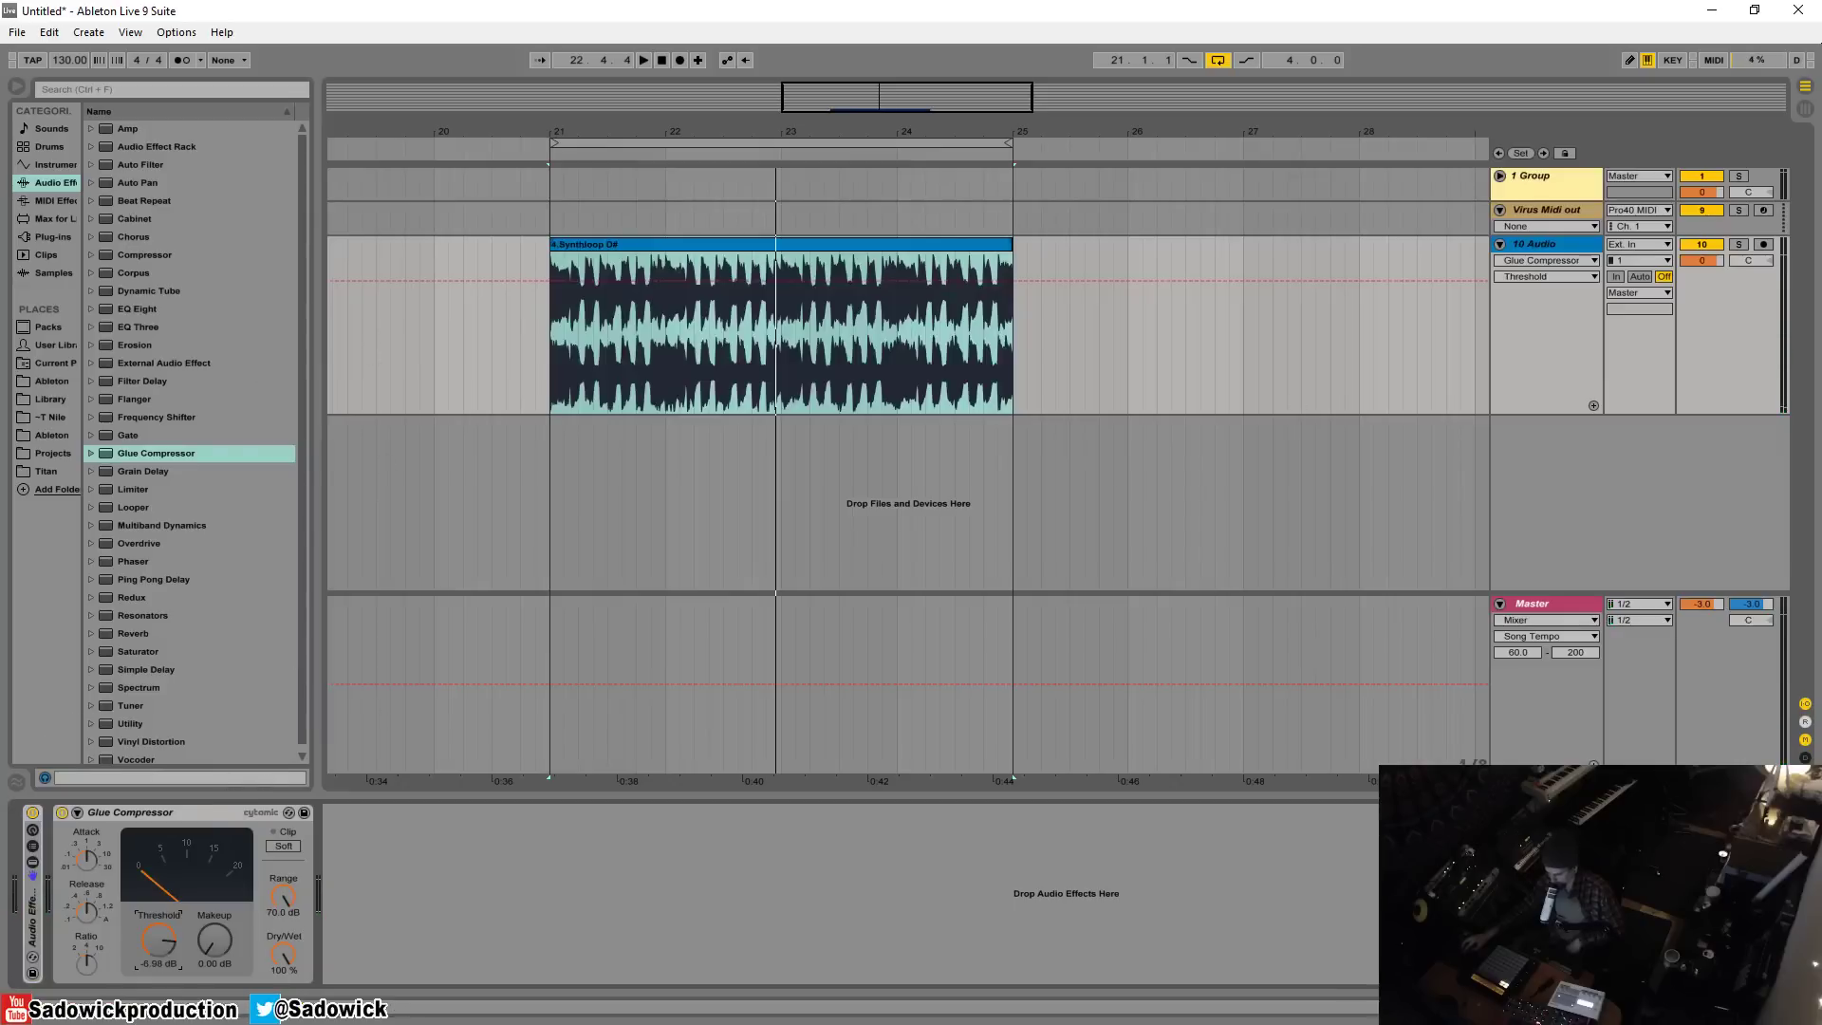